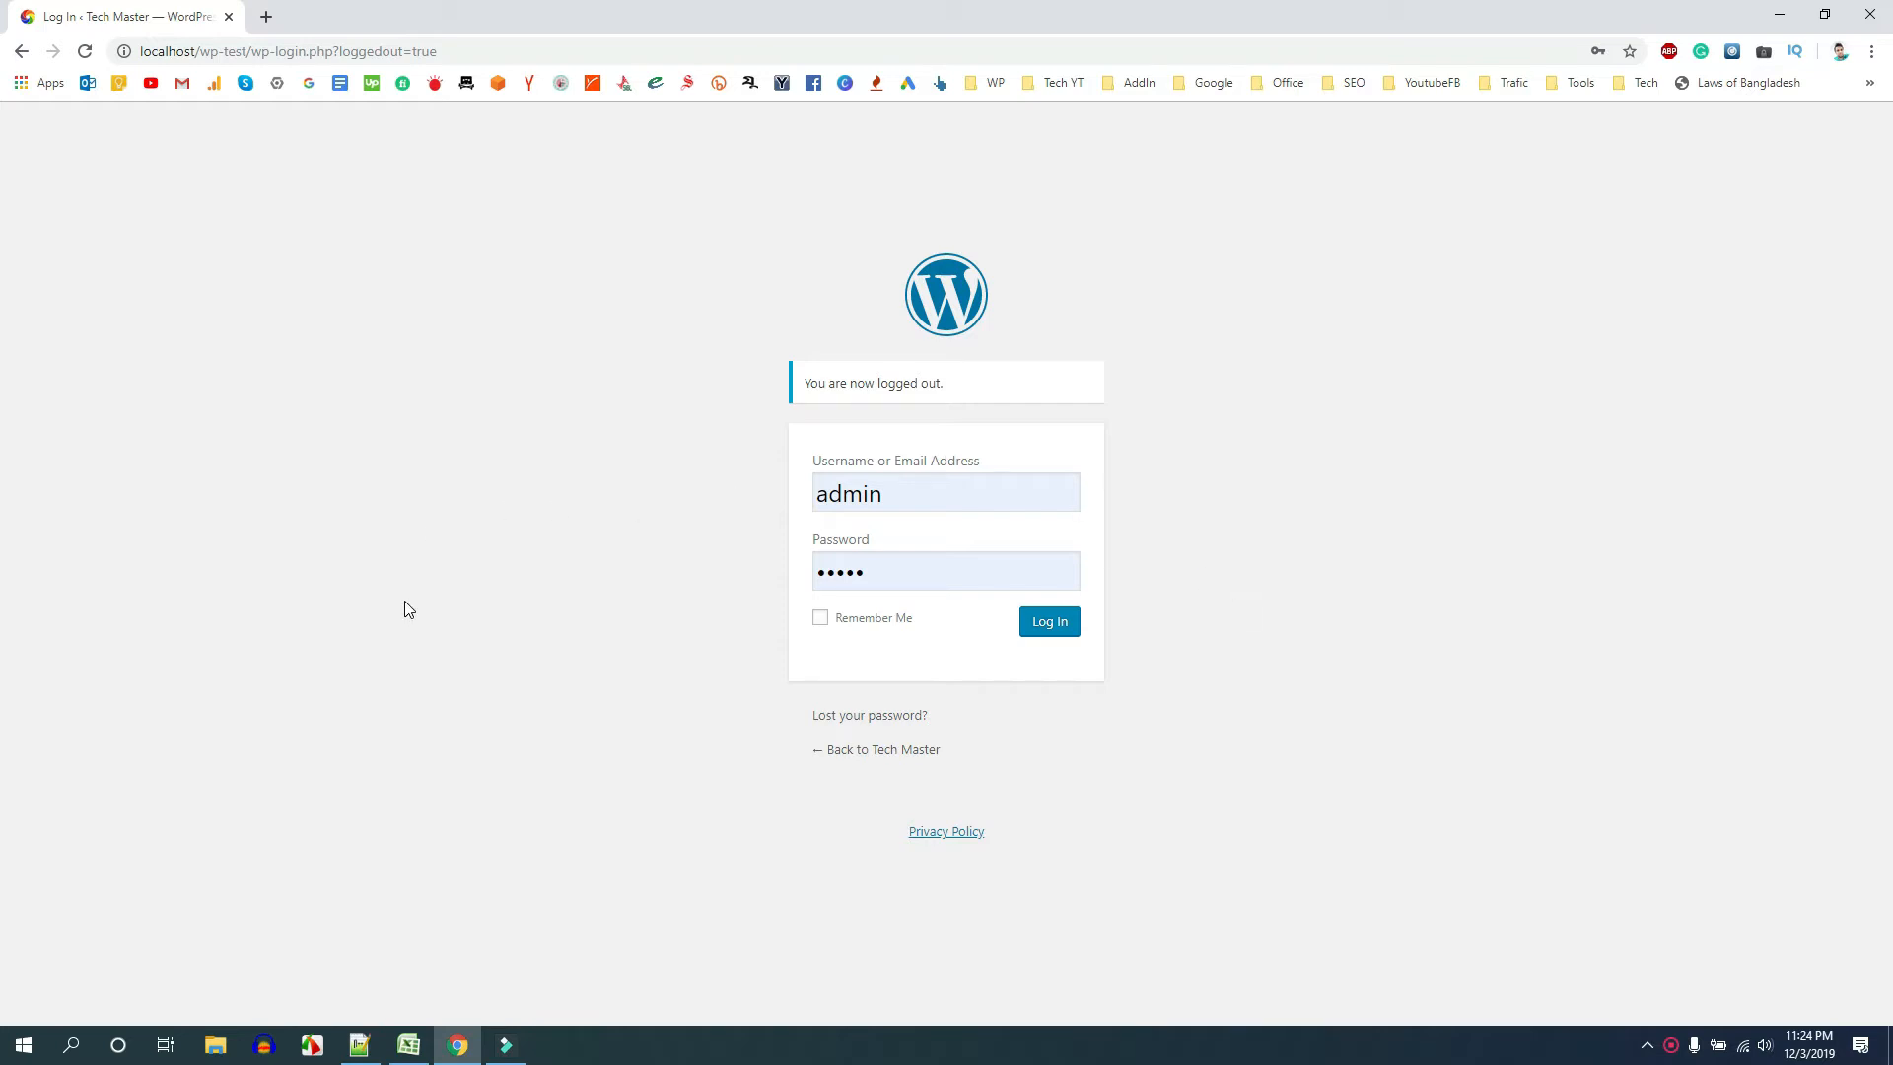
Sign in to WordPress with the saved admin login to reach the Dashboard
double_click(954, 495)
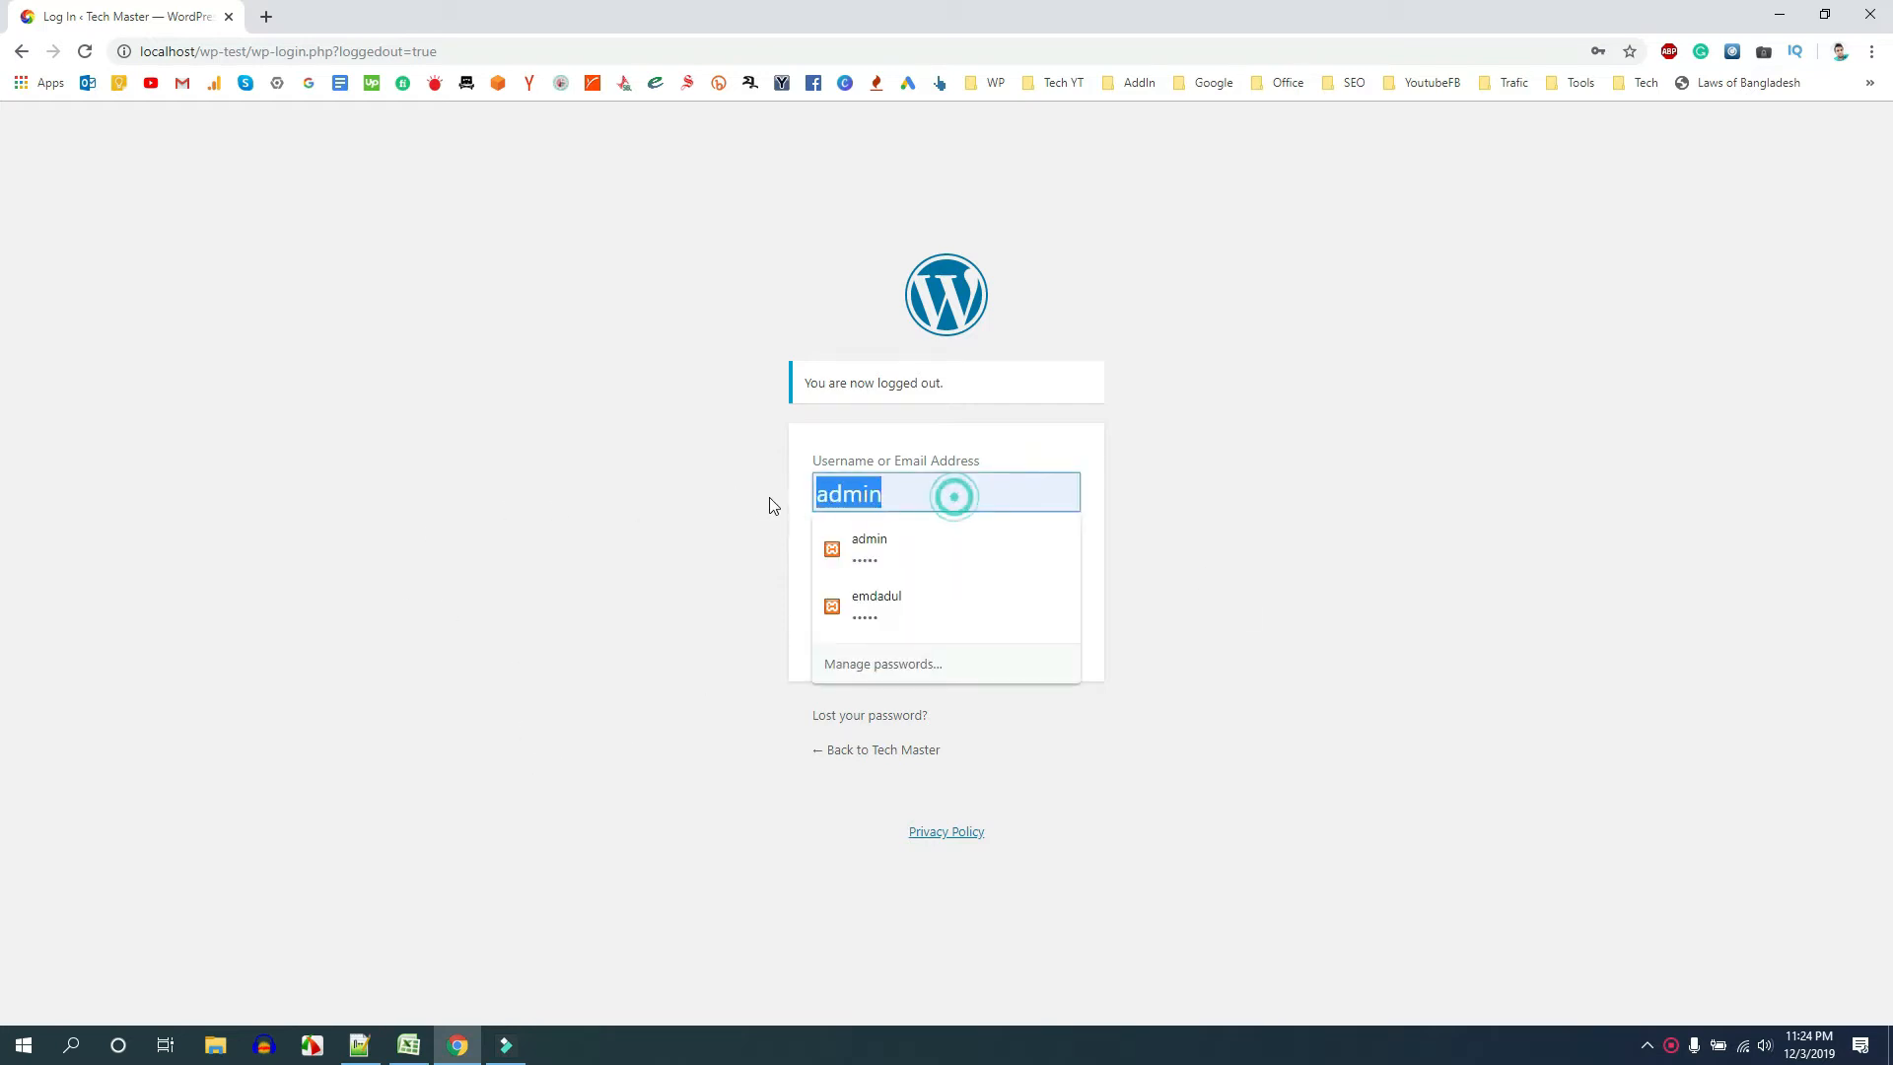
left_click(684, 512)
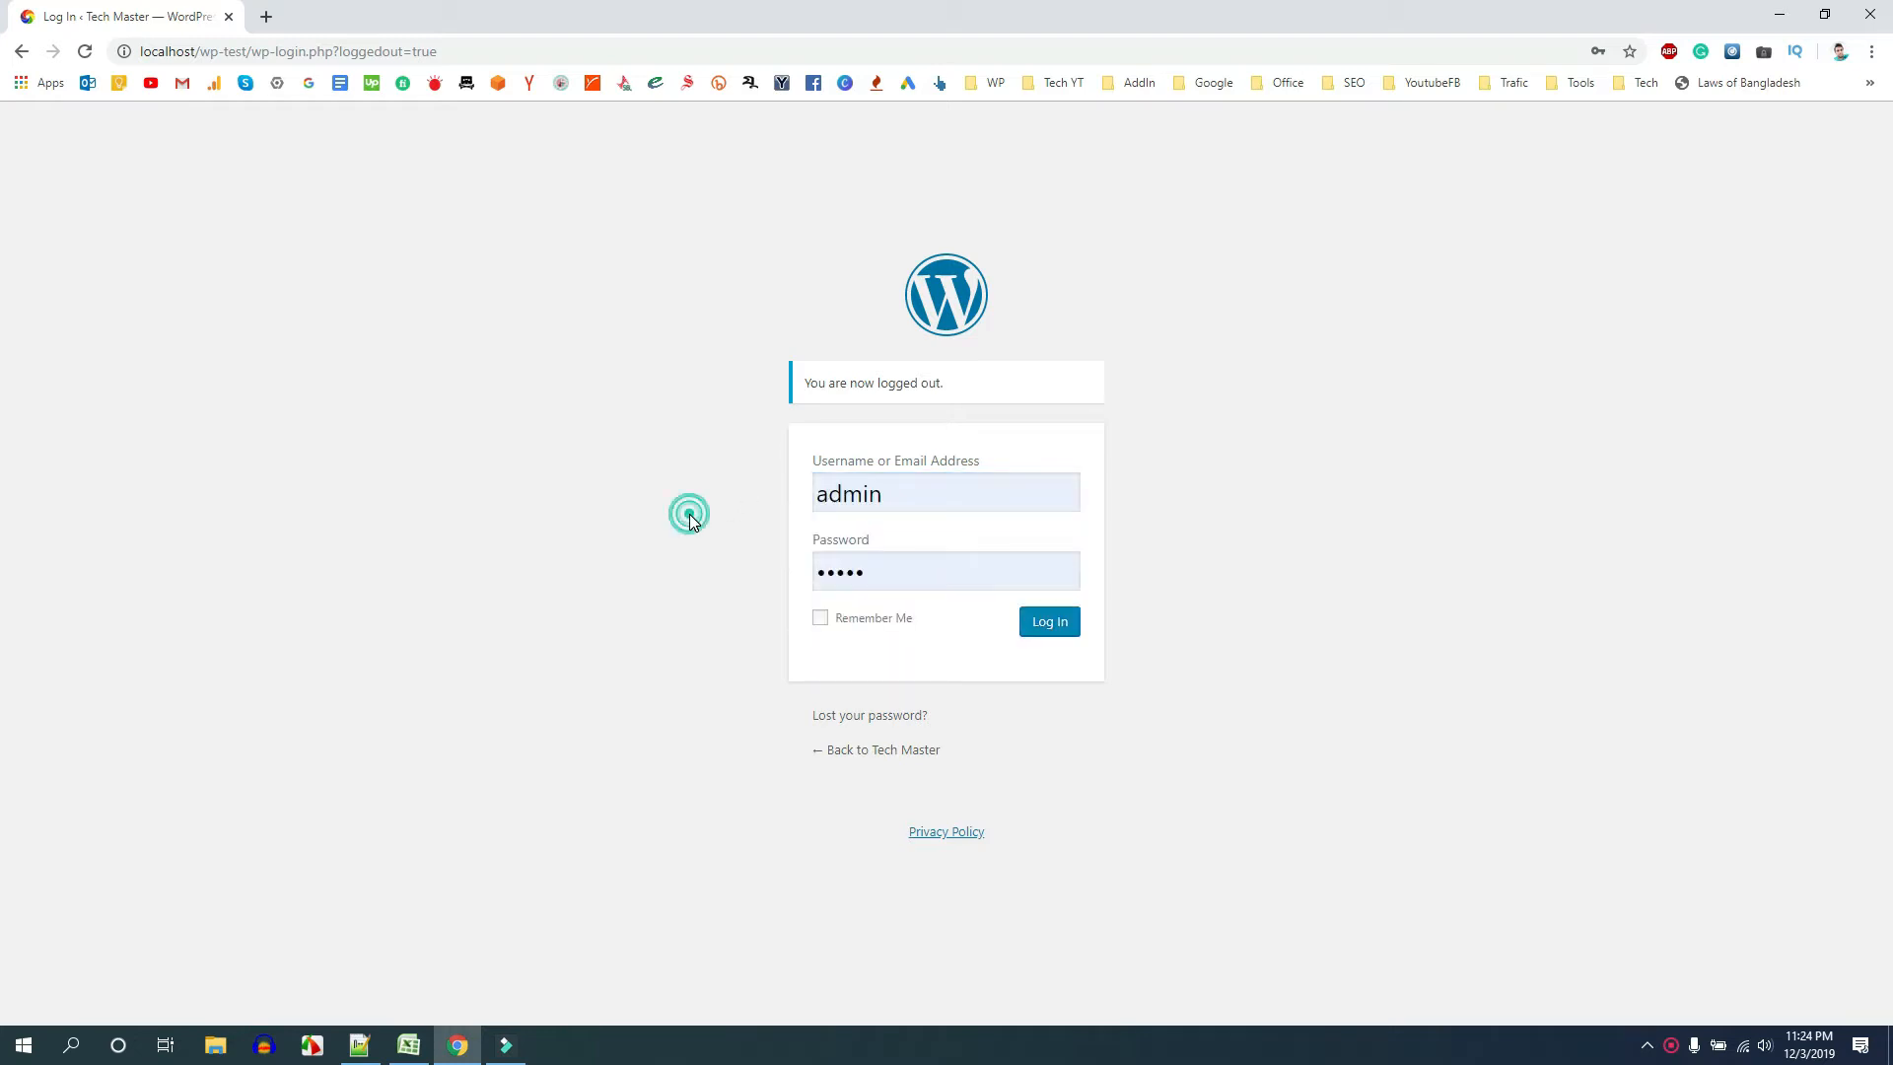
left_click(1053, 624)
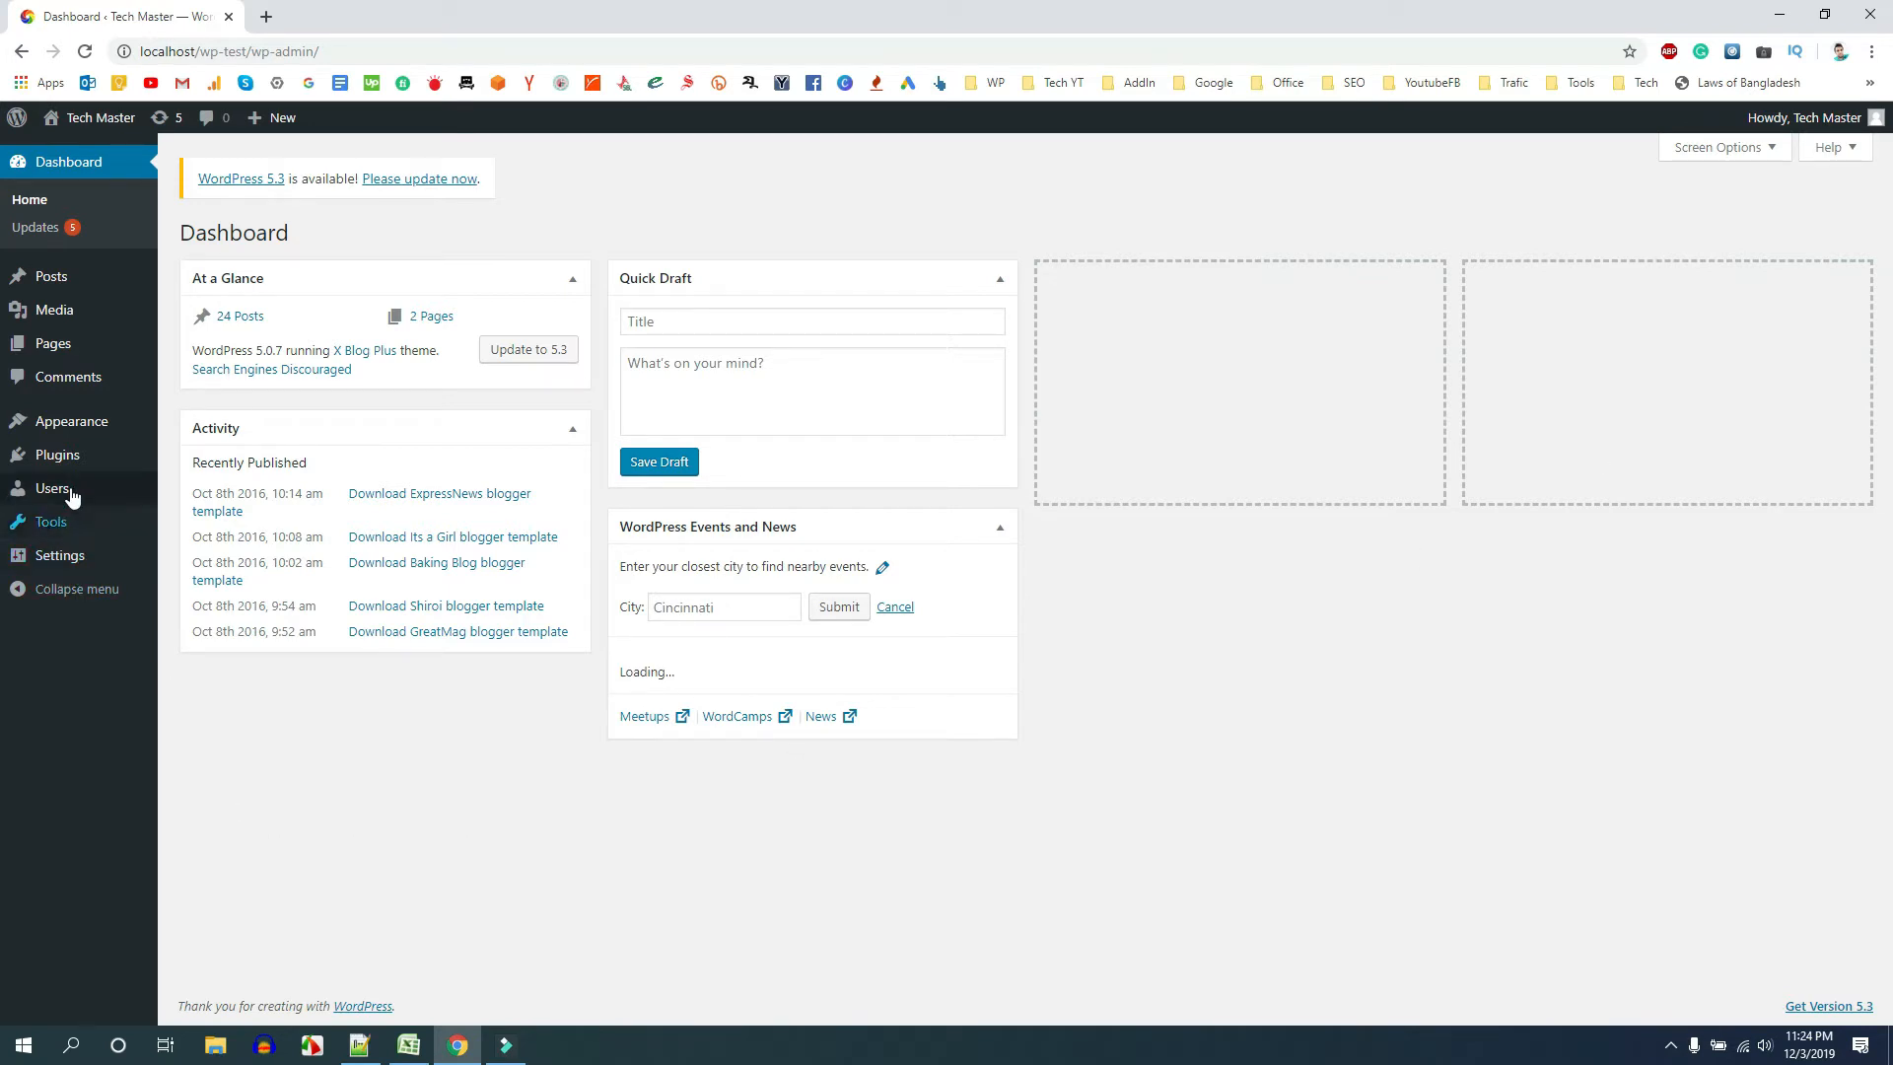
mouse_move(61, 465)
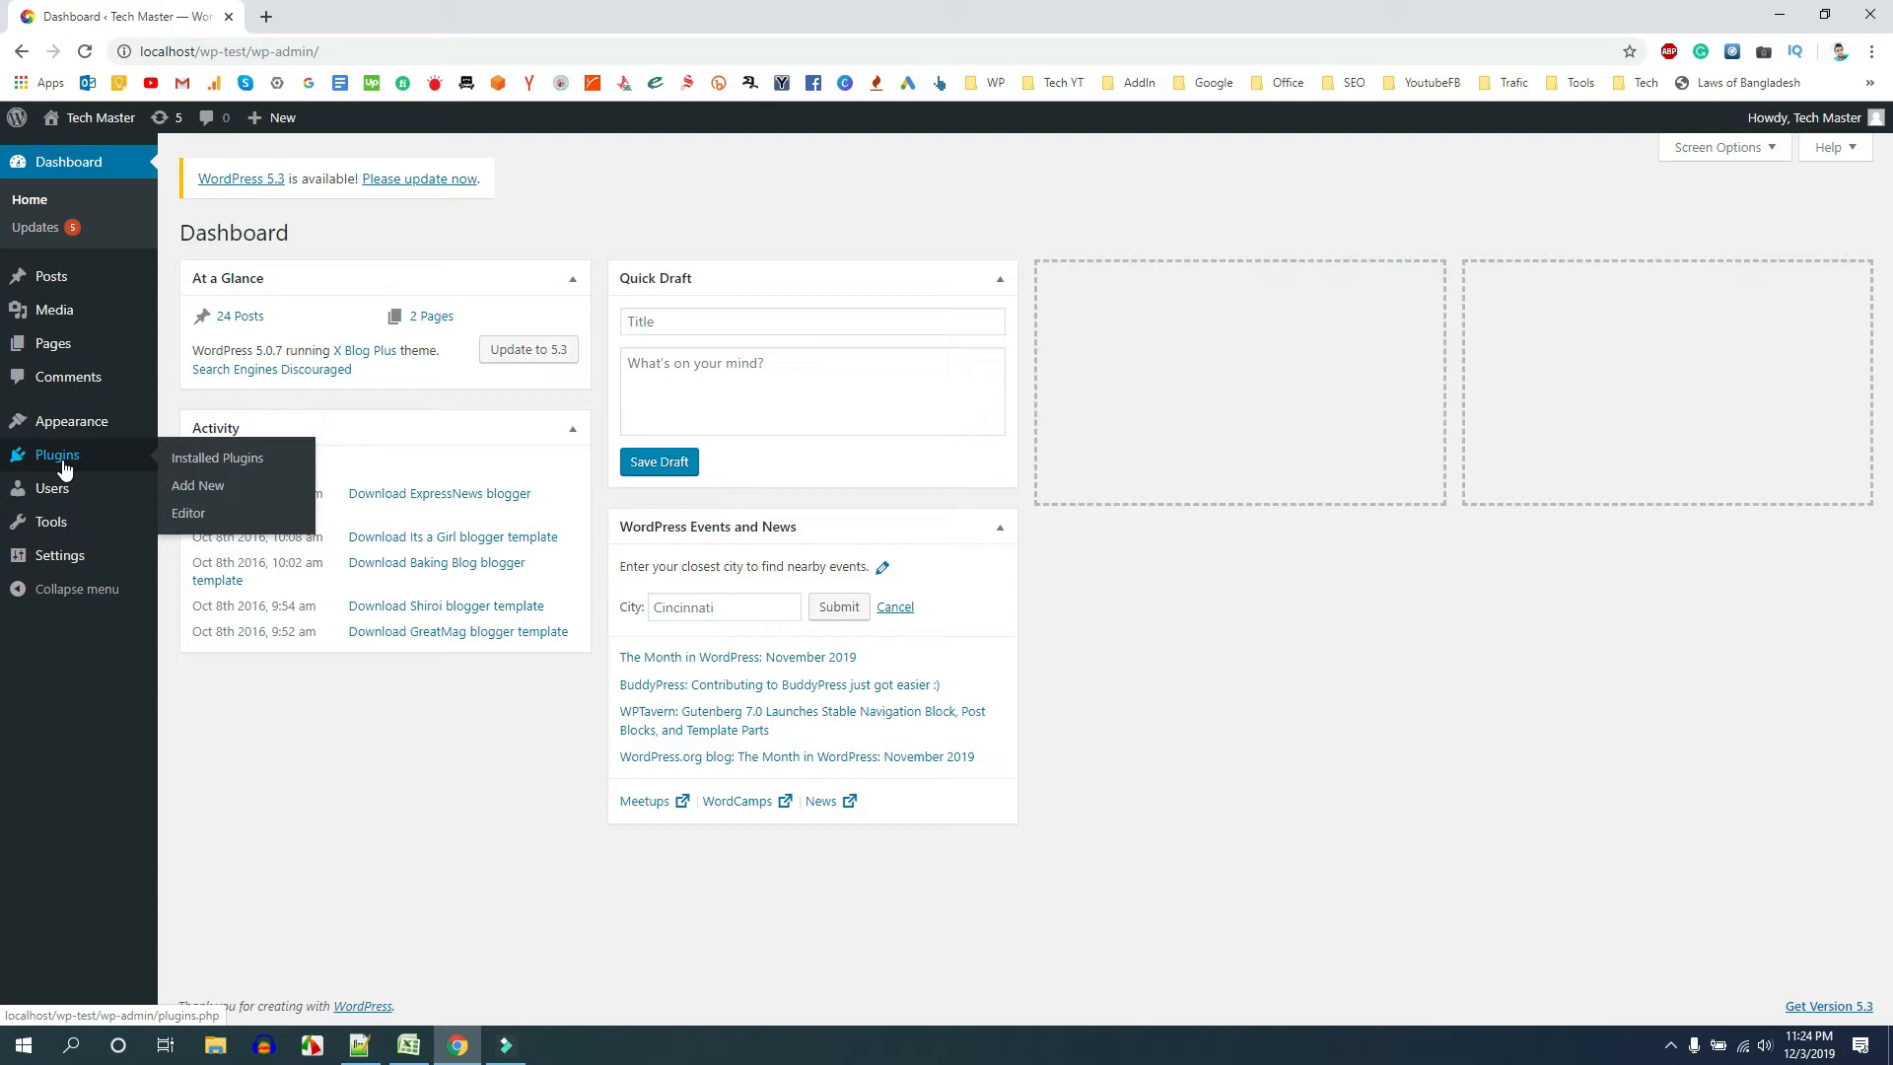
Search the plugin directory for 'contact form 7', then install and activate it
left_click(189, 496)
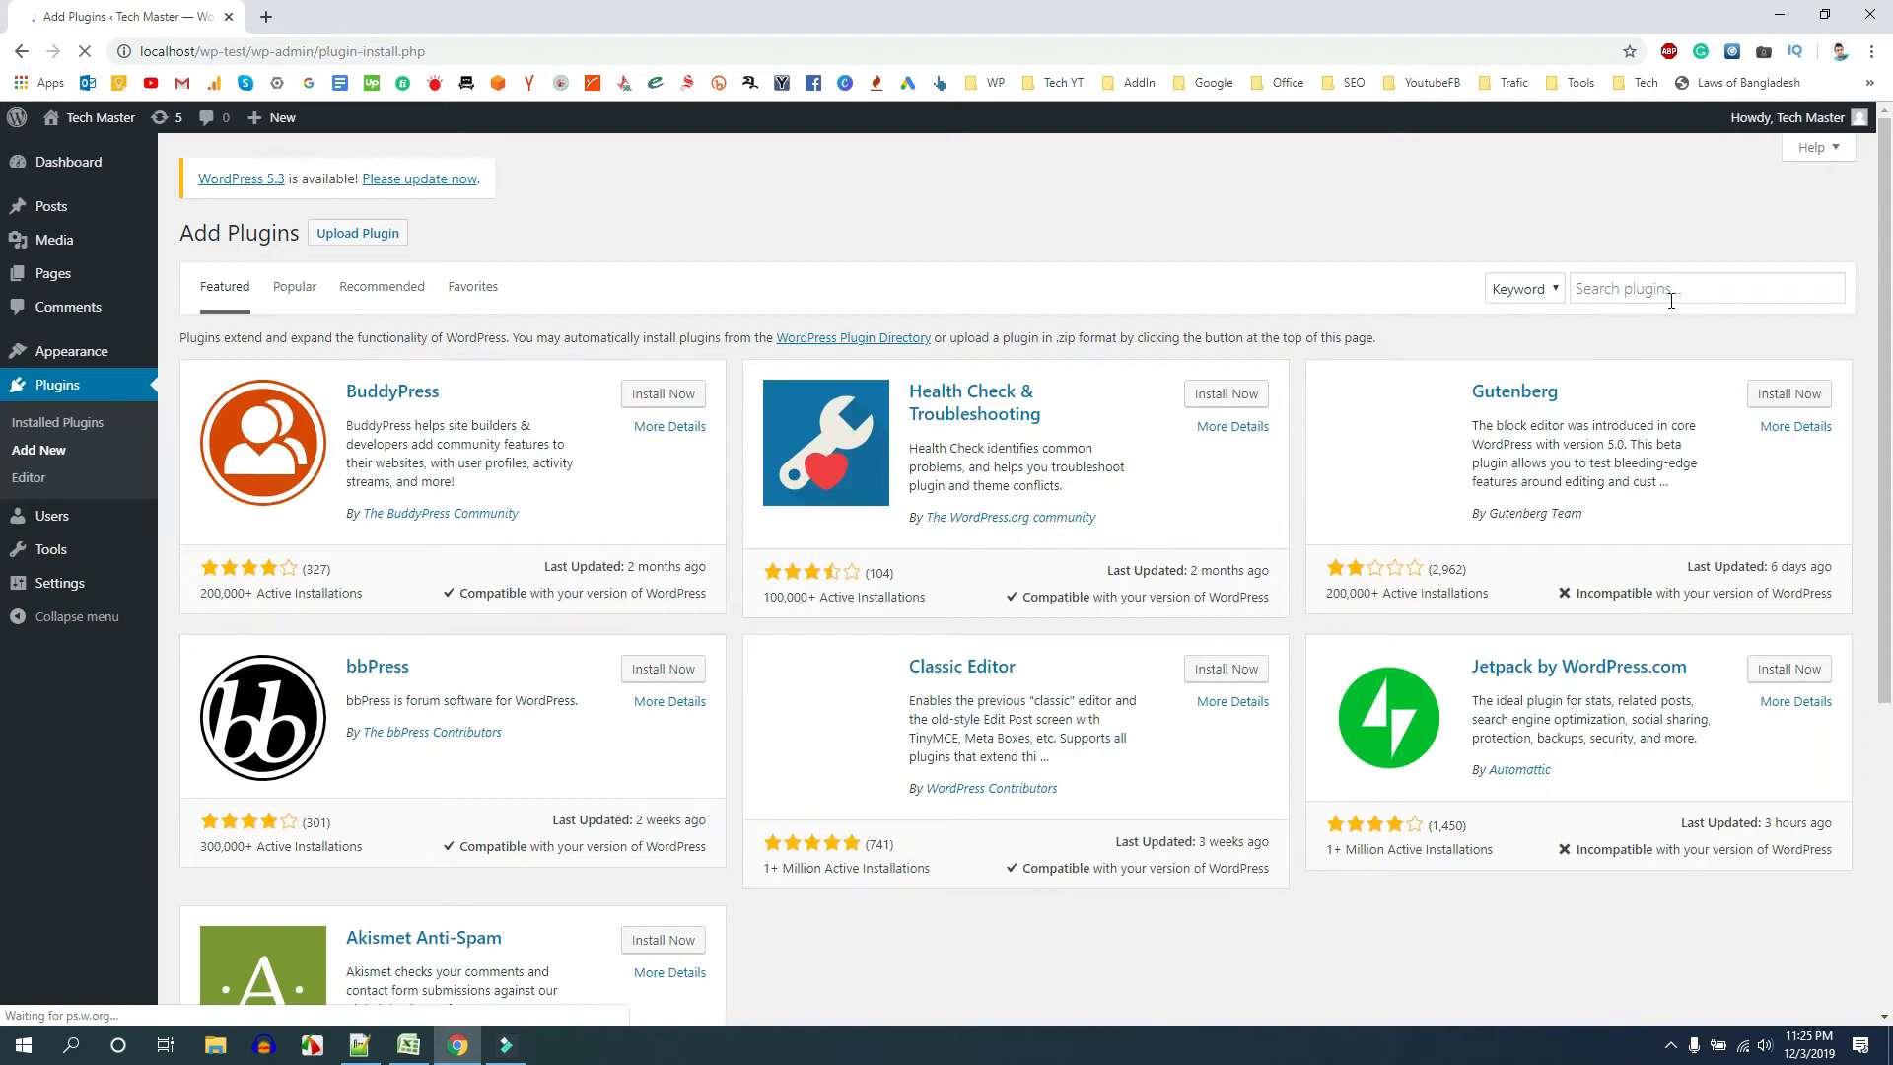
left_click(1668, 291)
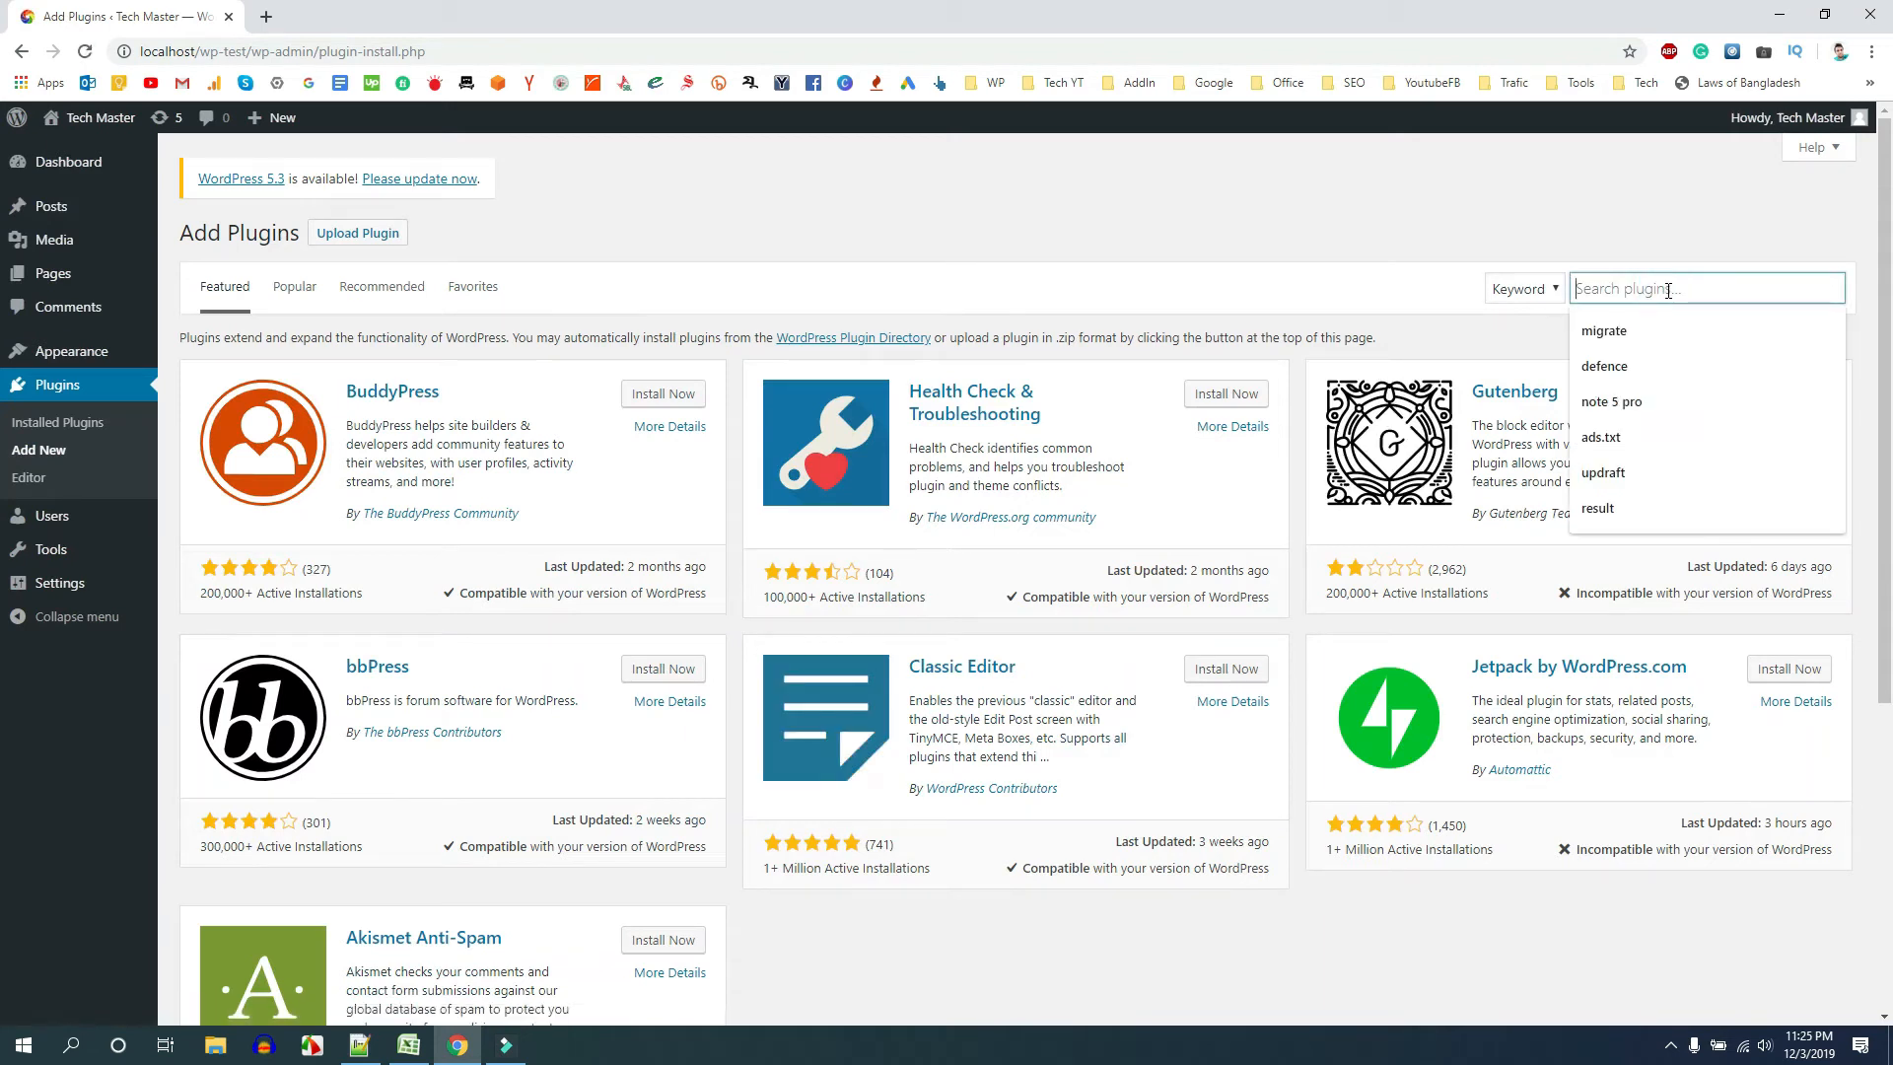
type("contact form 7")
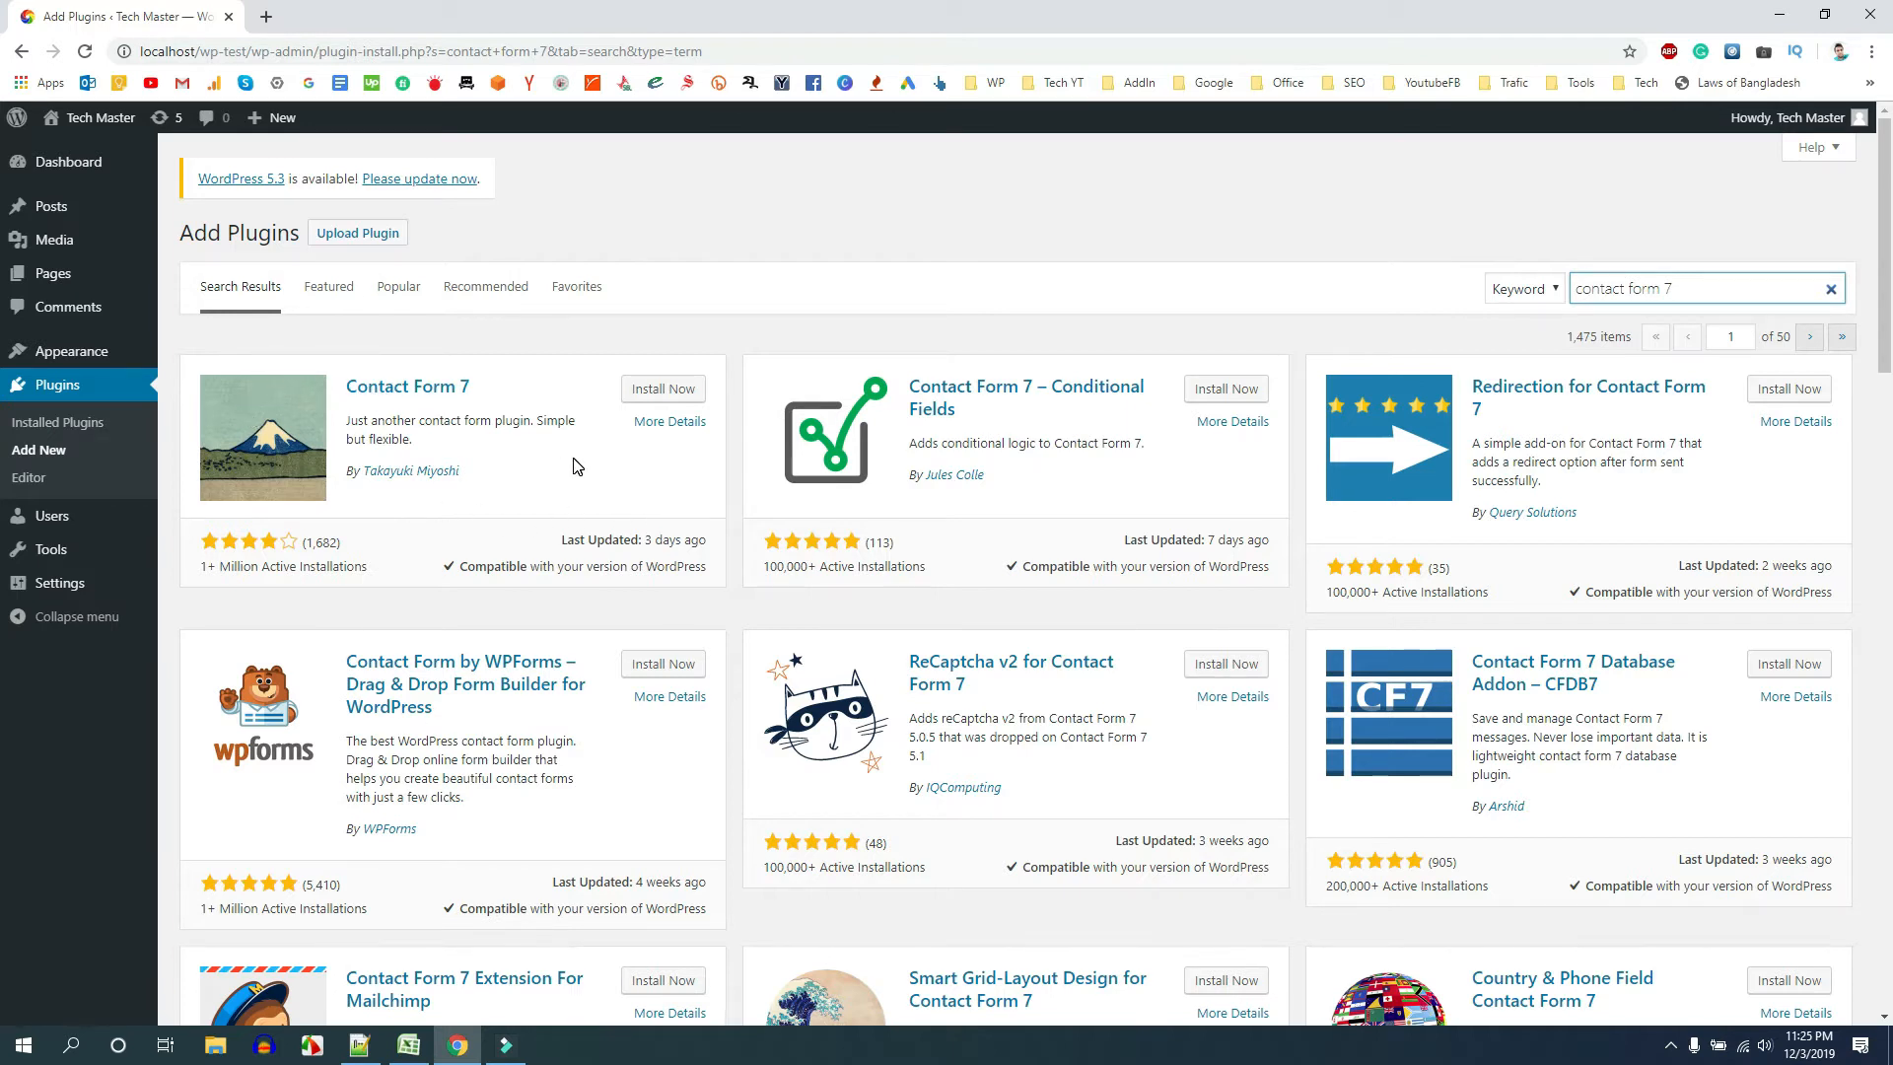
left_click(642, 394)
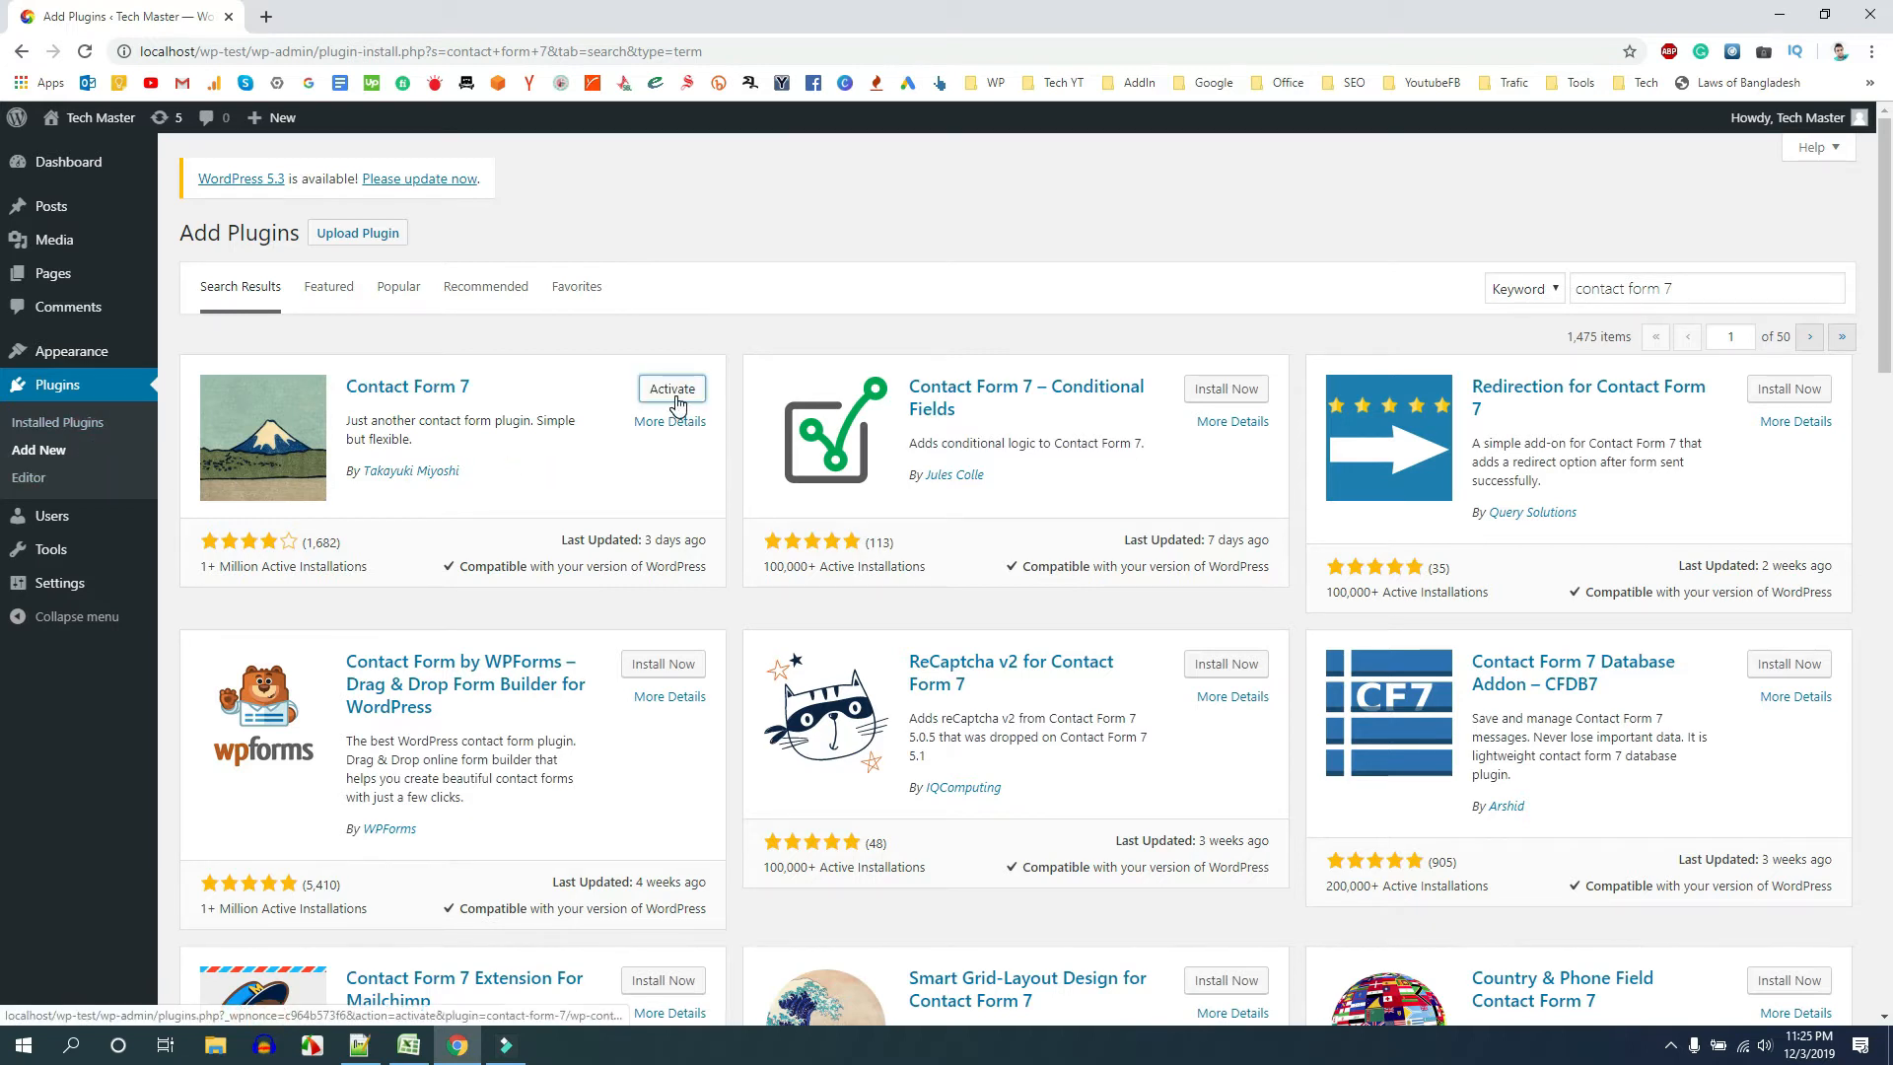
left_click(674, 395)
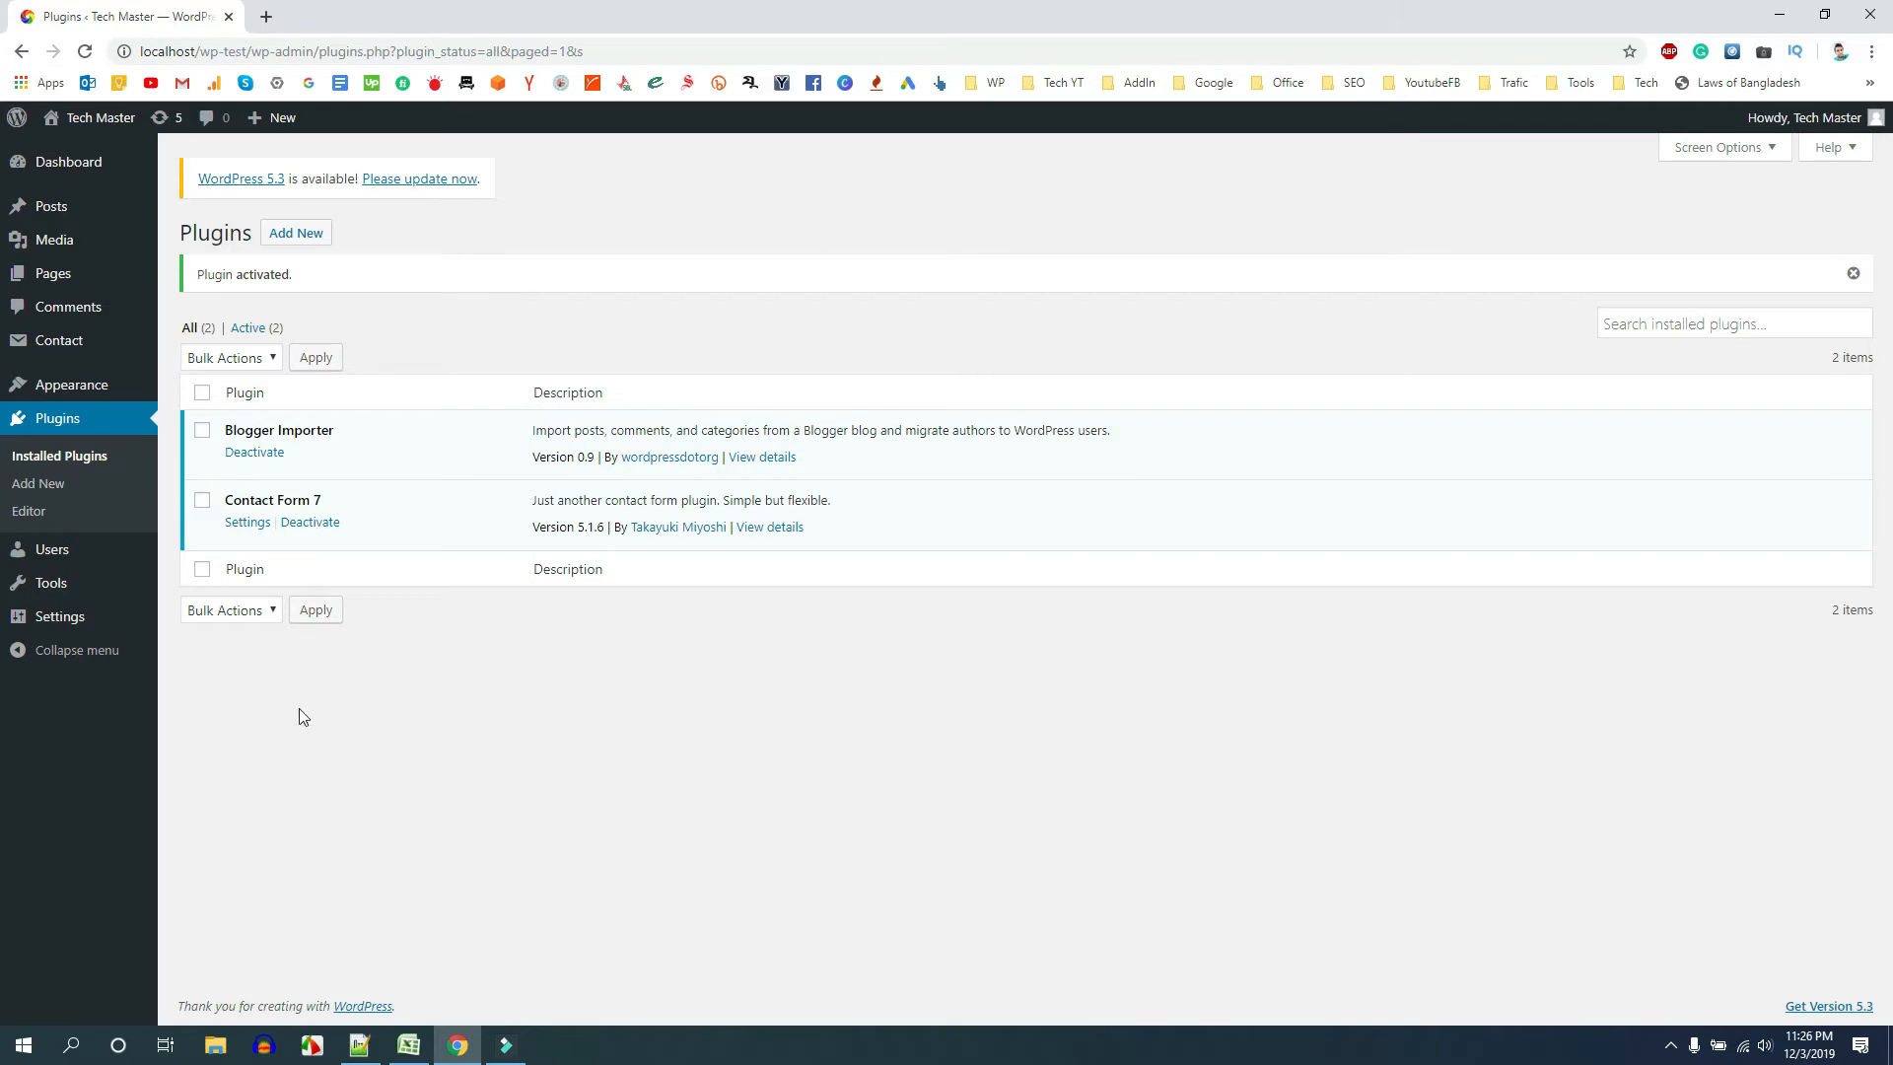
Copy the shortcode [contact-form-7 id="115" title="Contact form 1"] from the Contact Forms list
mouse_move(68, 351)
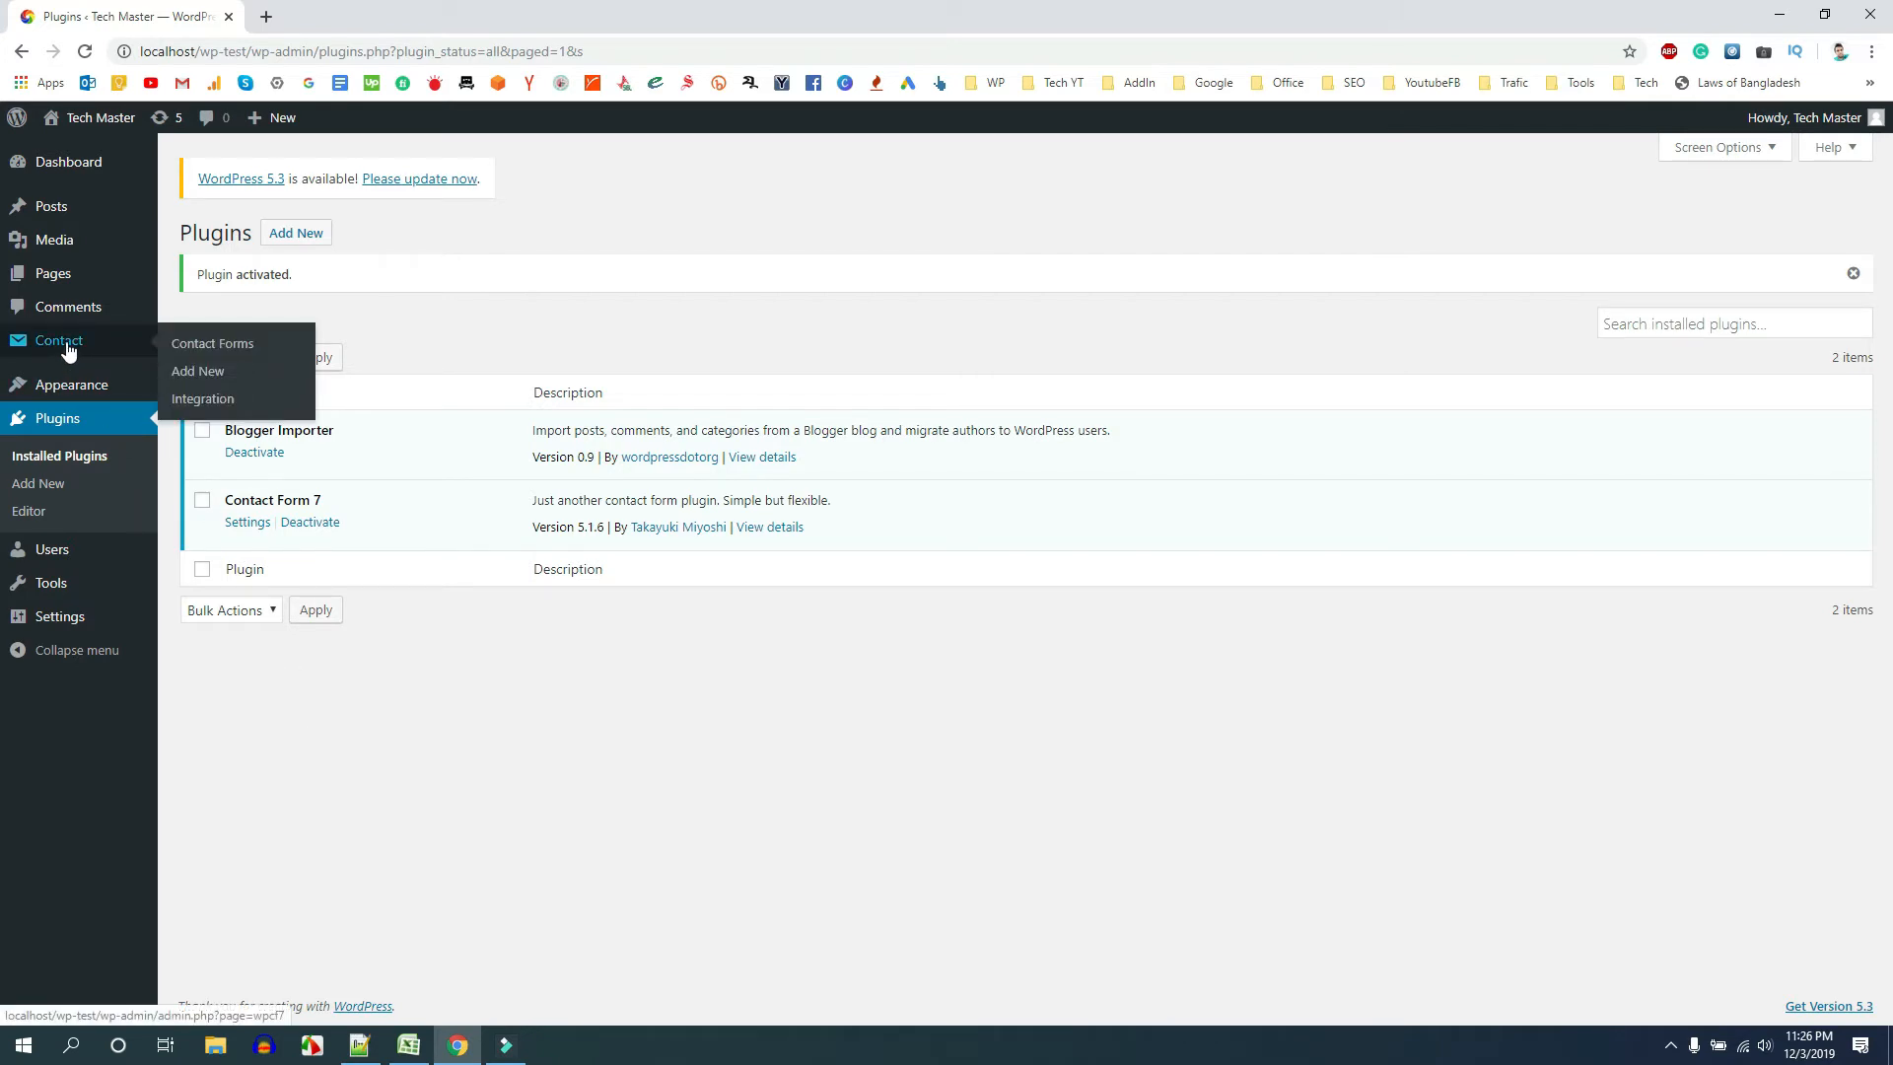
left_click(193, 344)
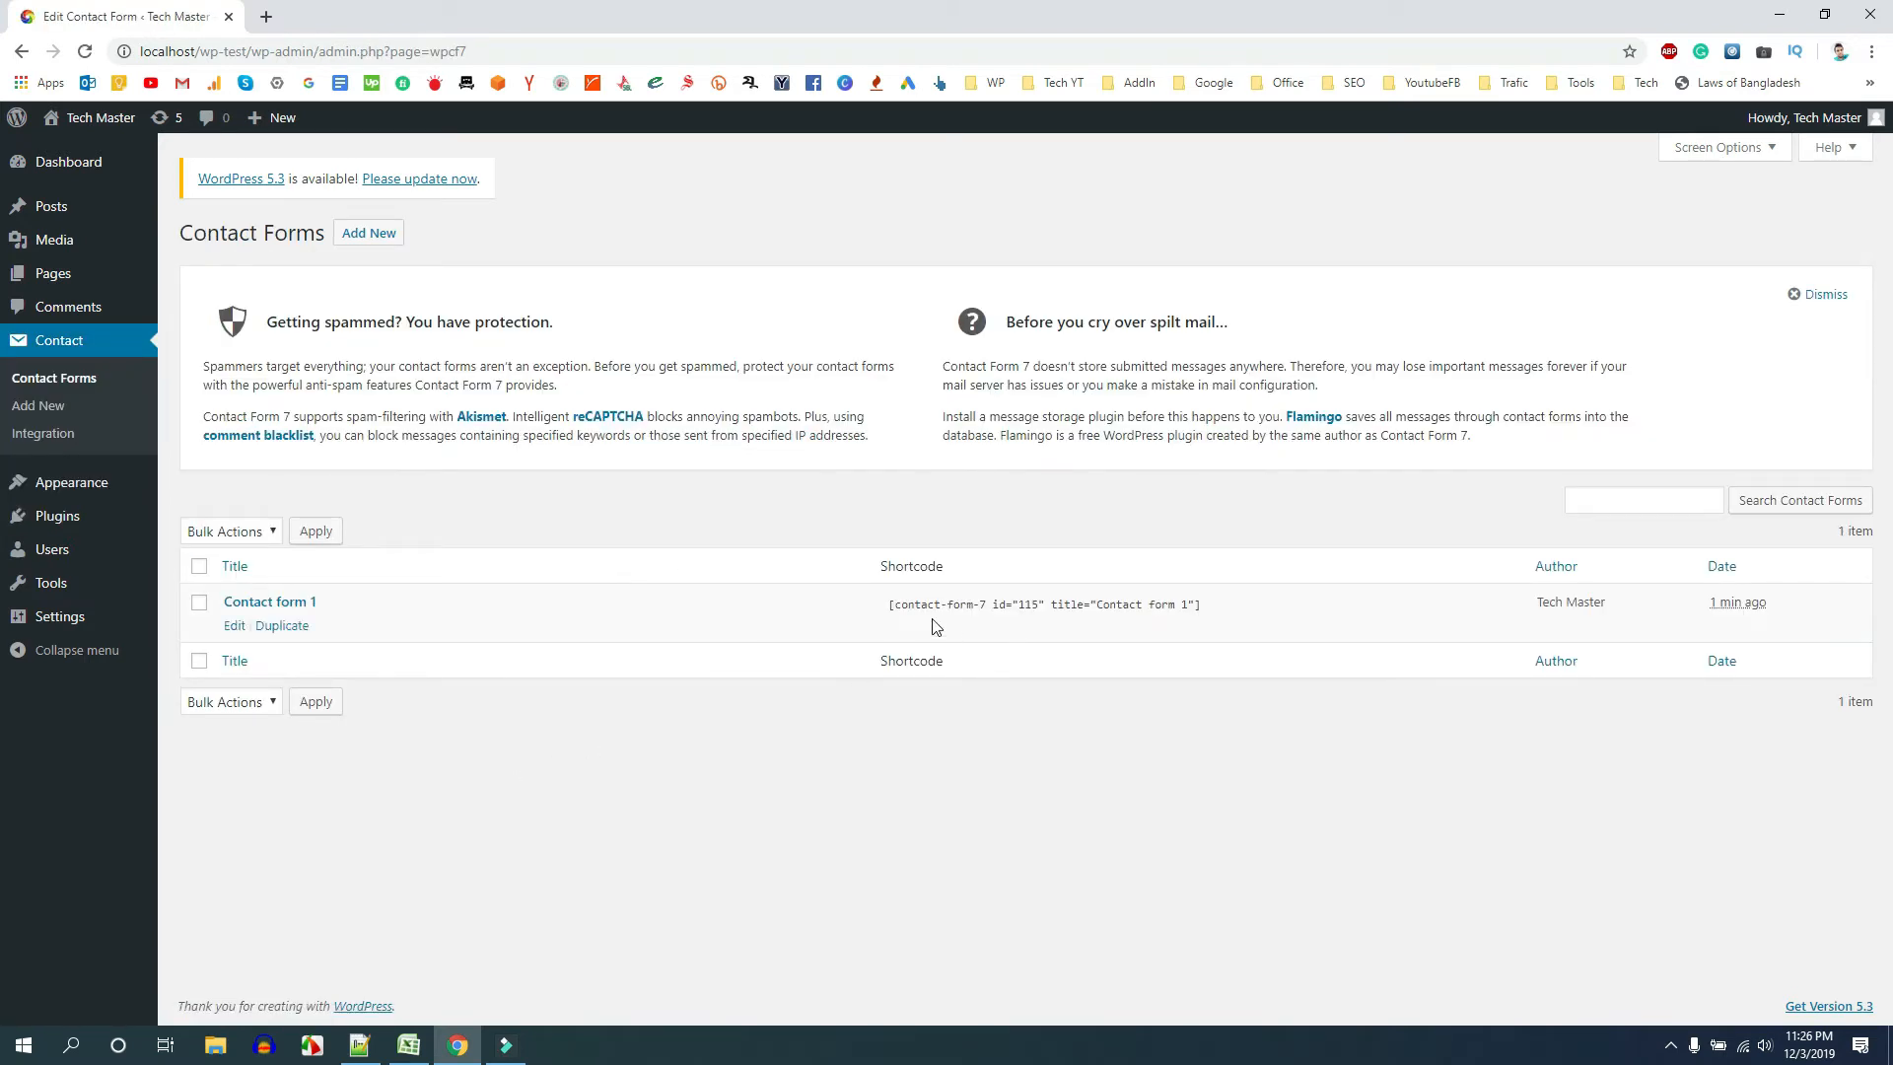
left_click_drag(890, 607, 1197, 608)
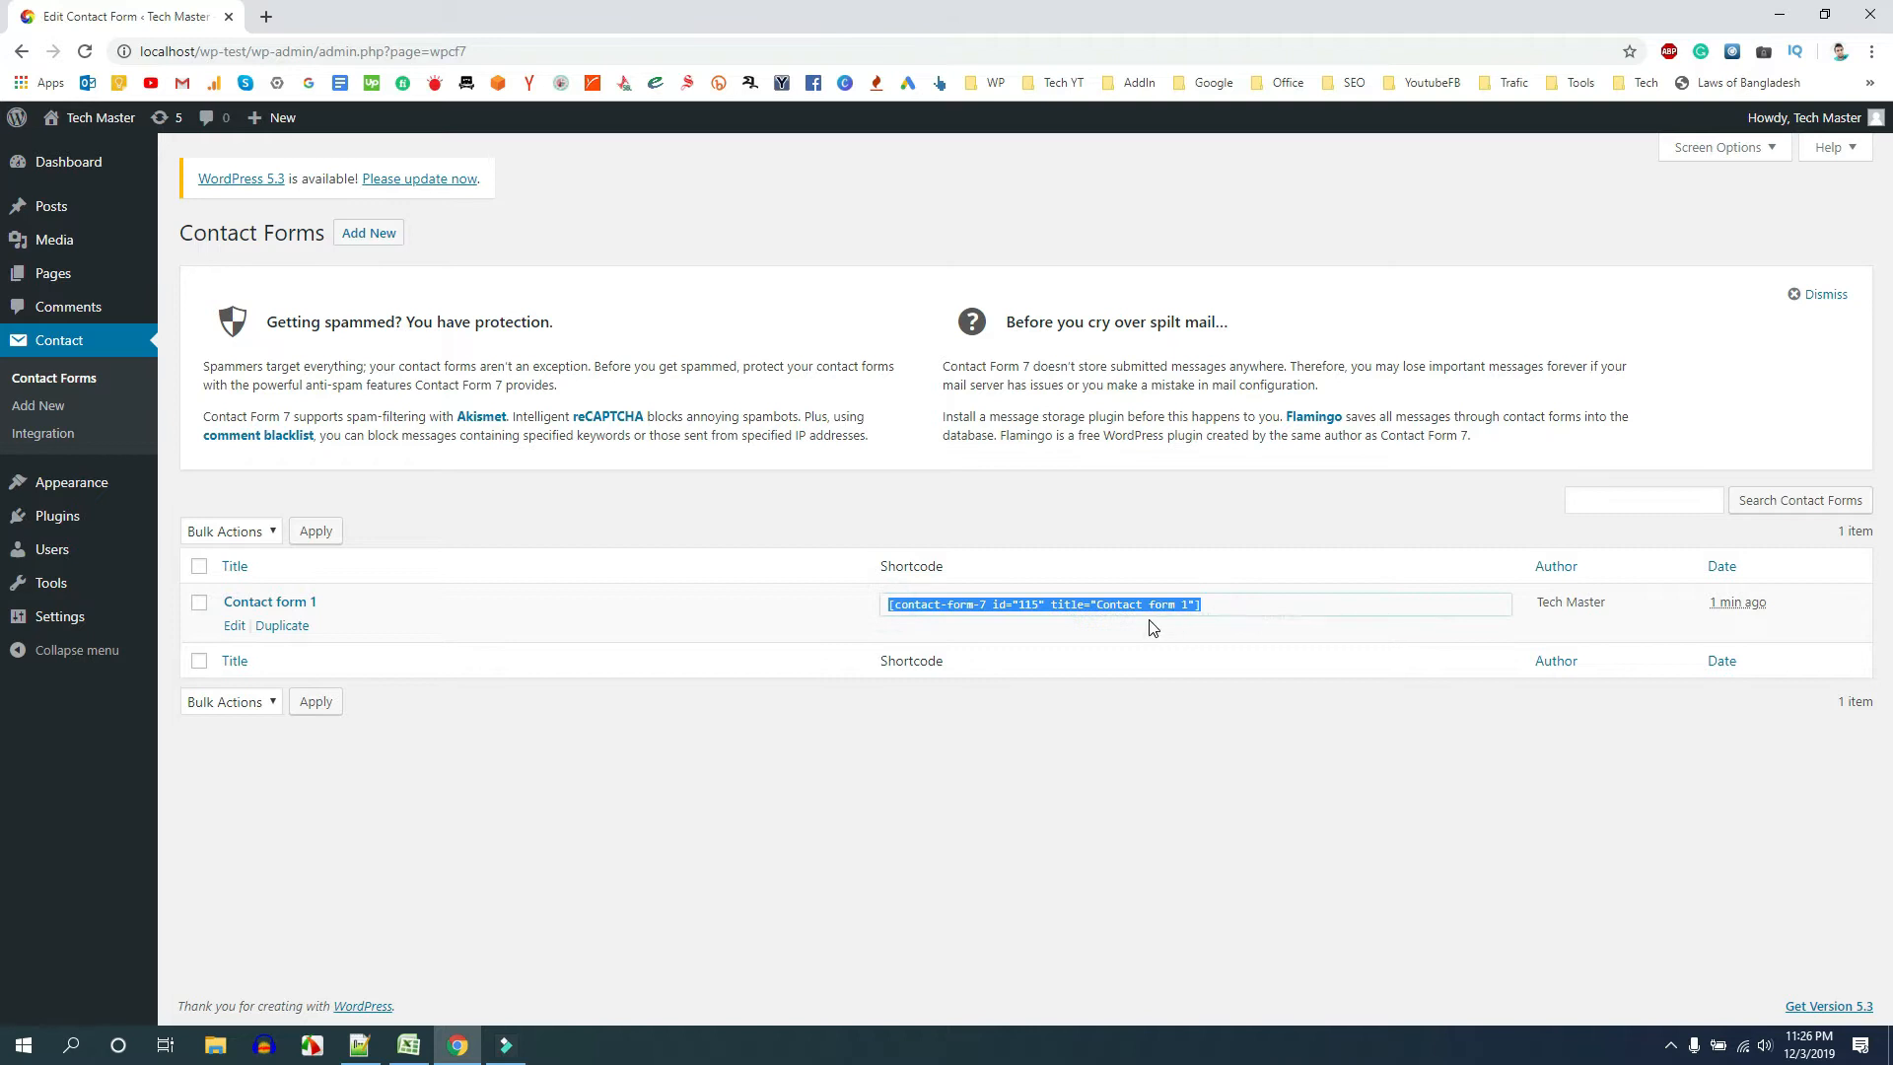
left_click(771, 618)
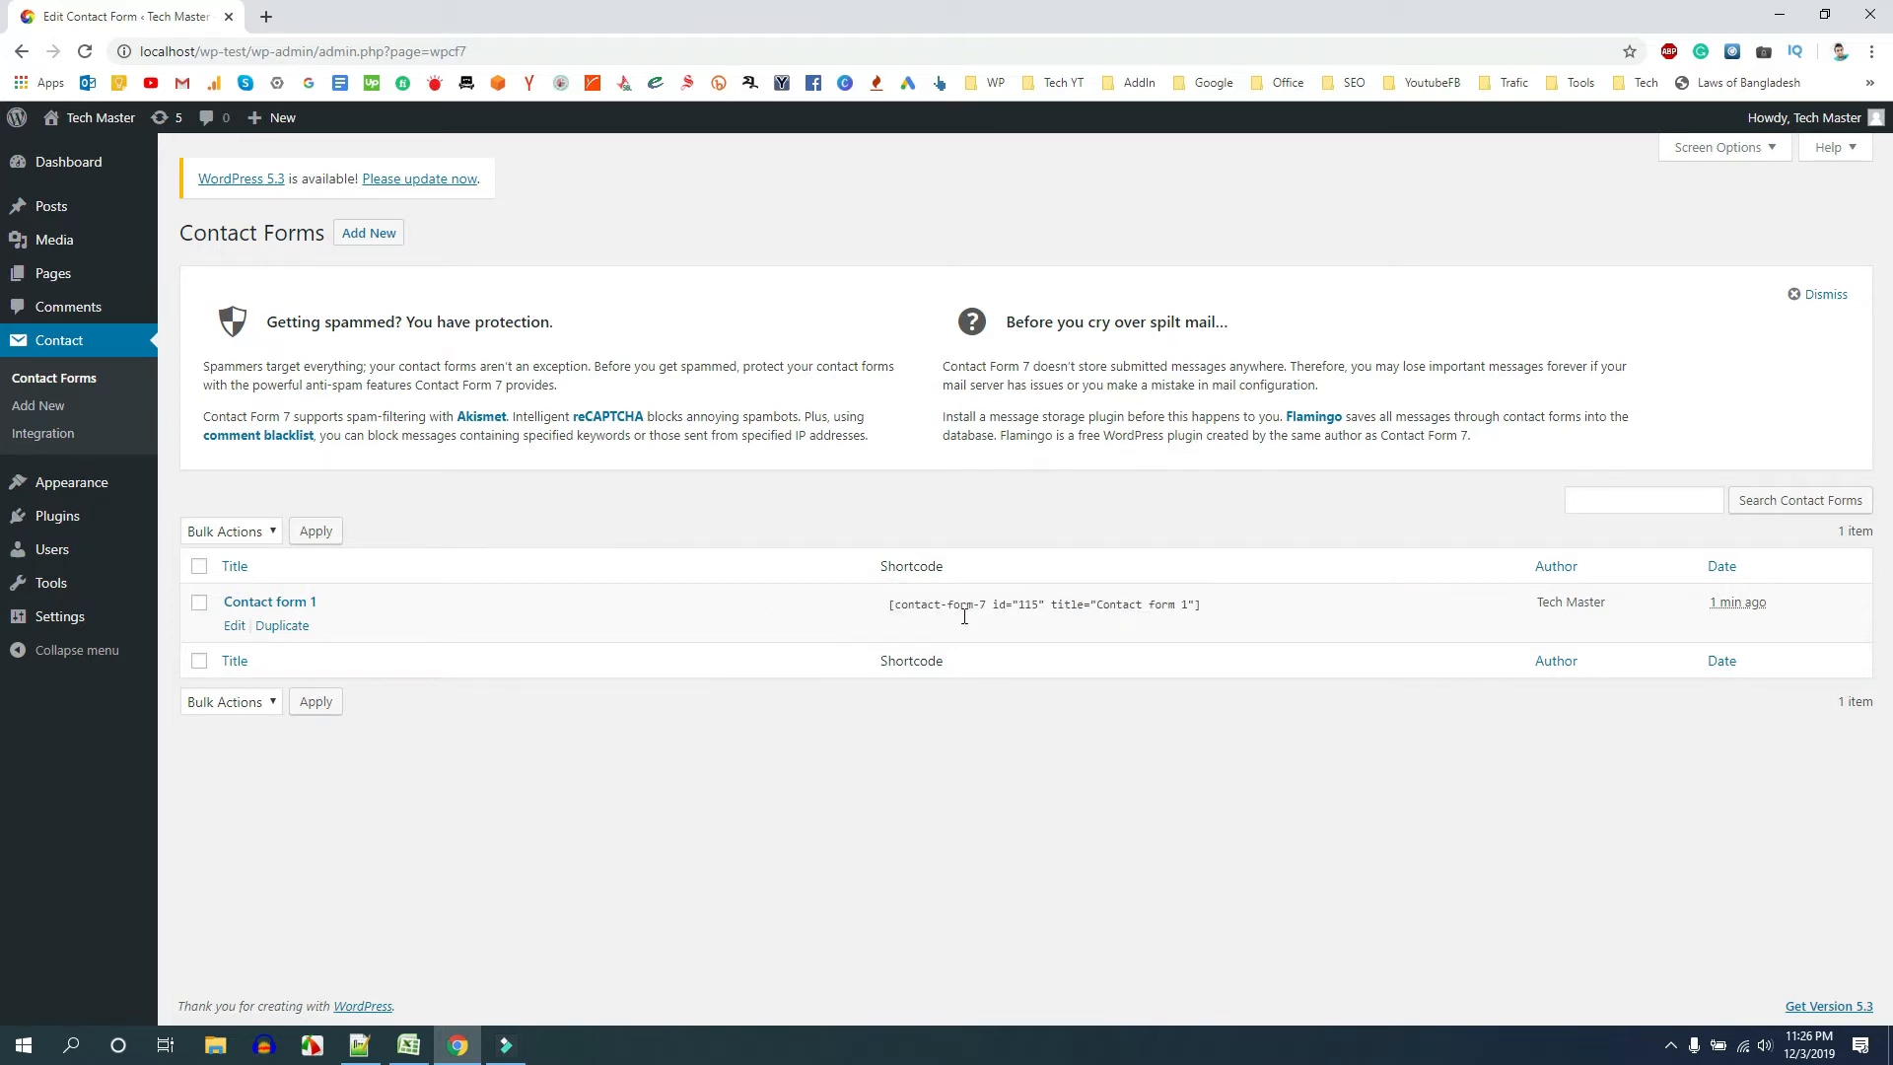
left_click(1206, 606)
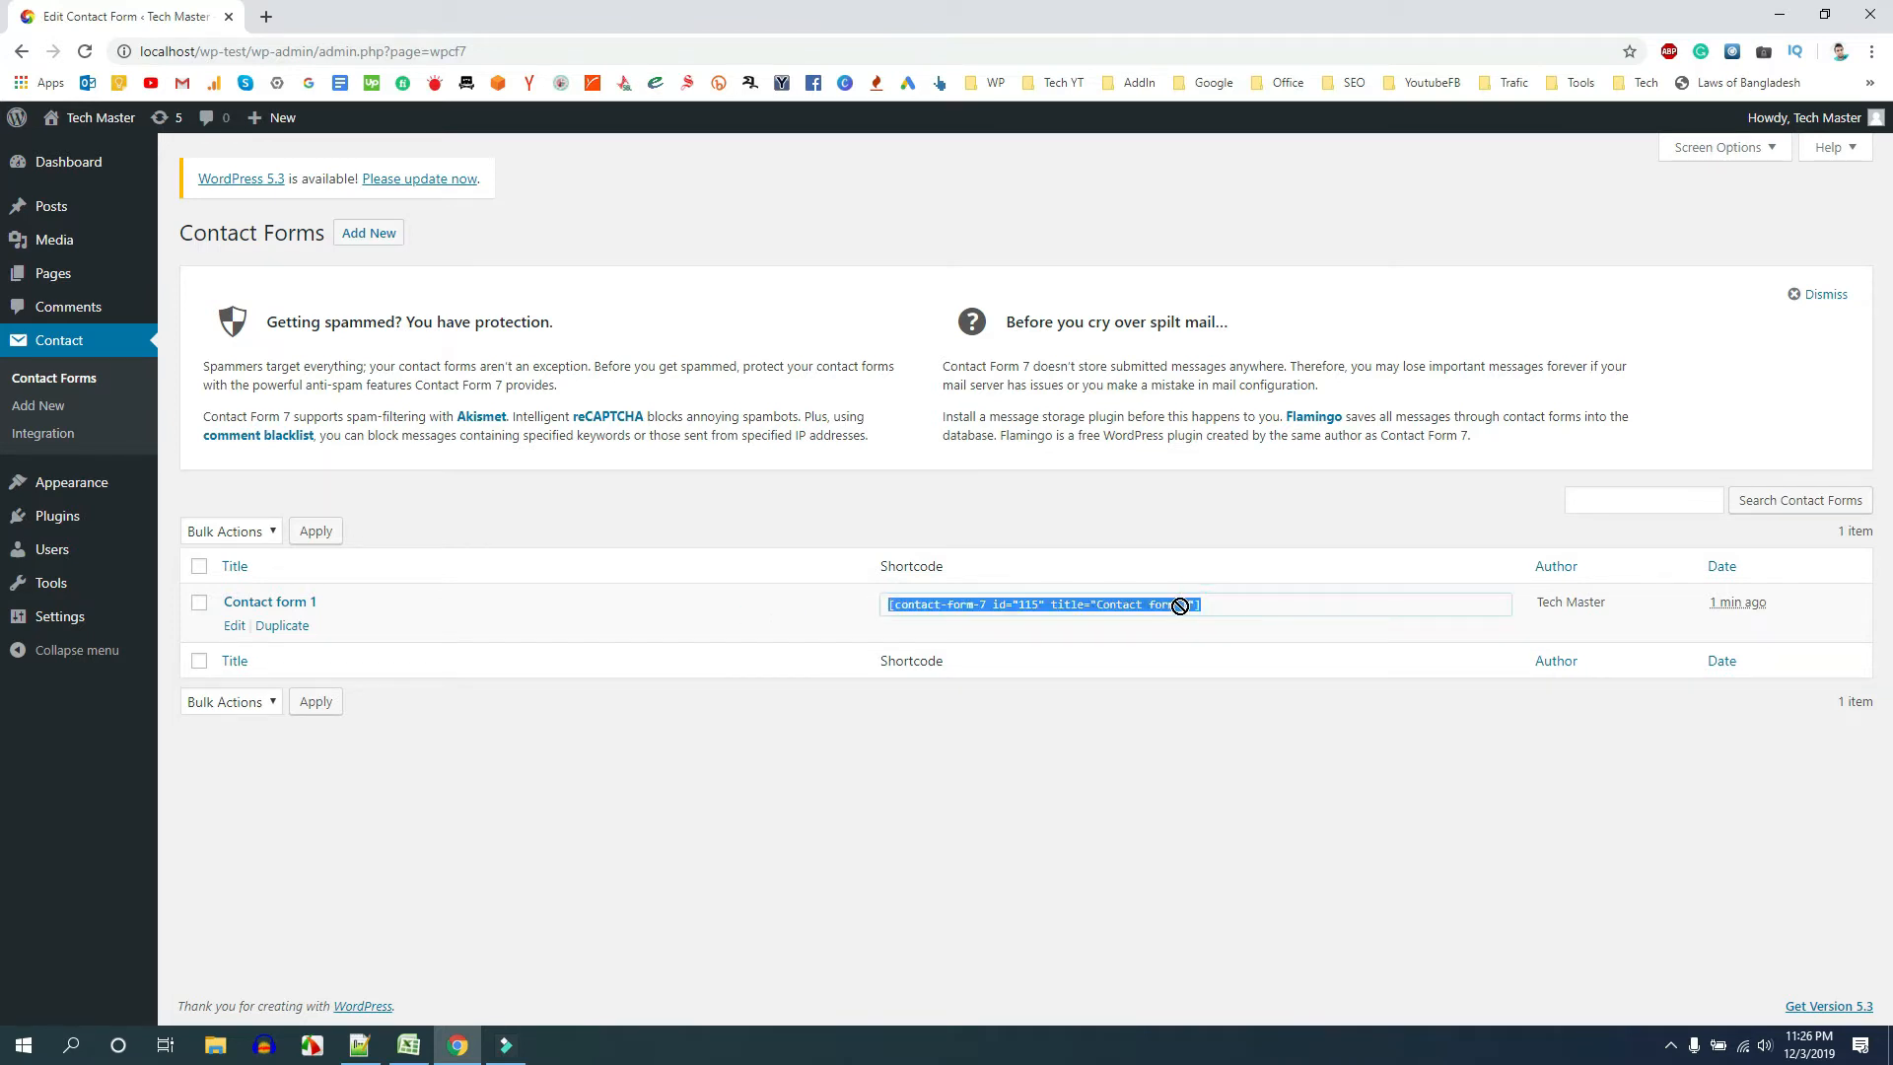
left_click(1180, 605)
left_click(1180, 605)
key("ctrl+c")
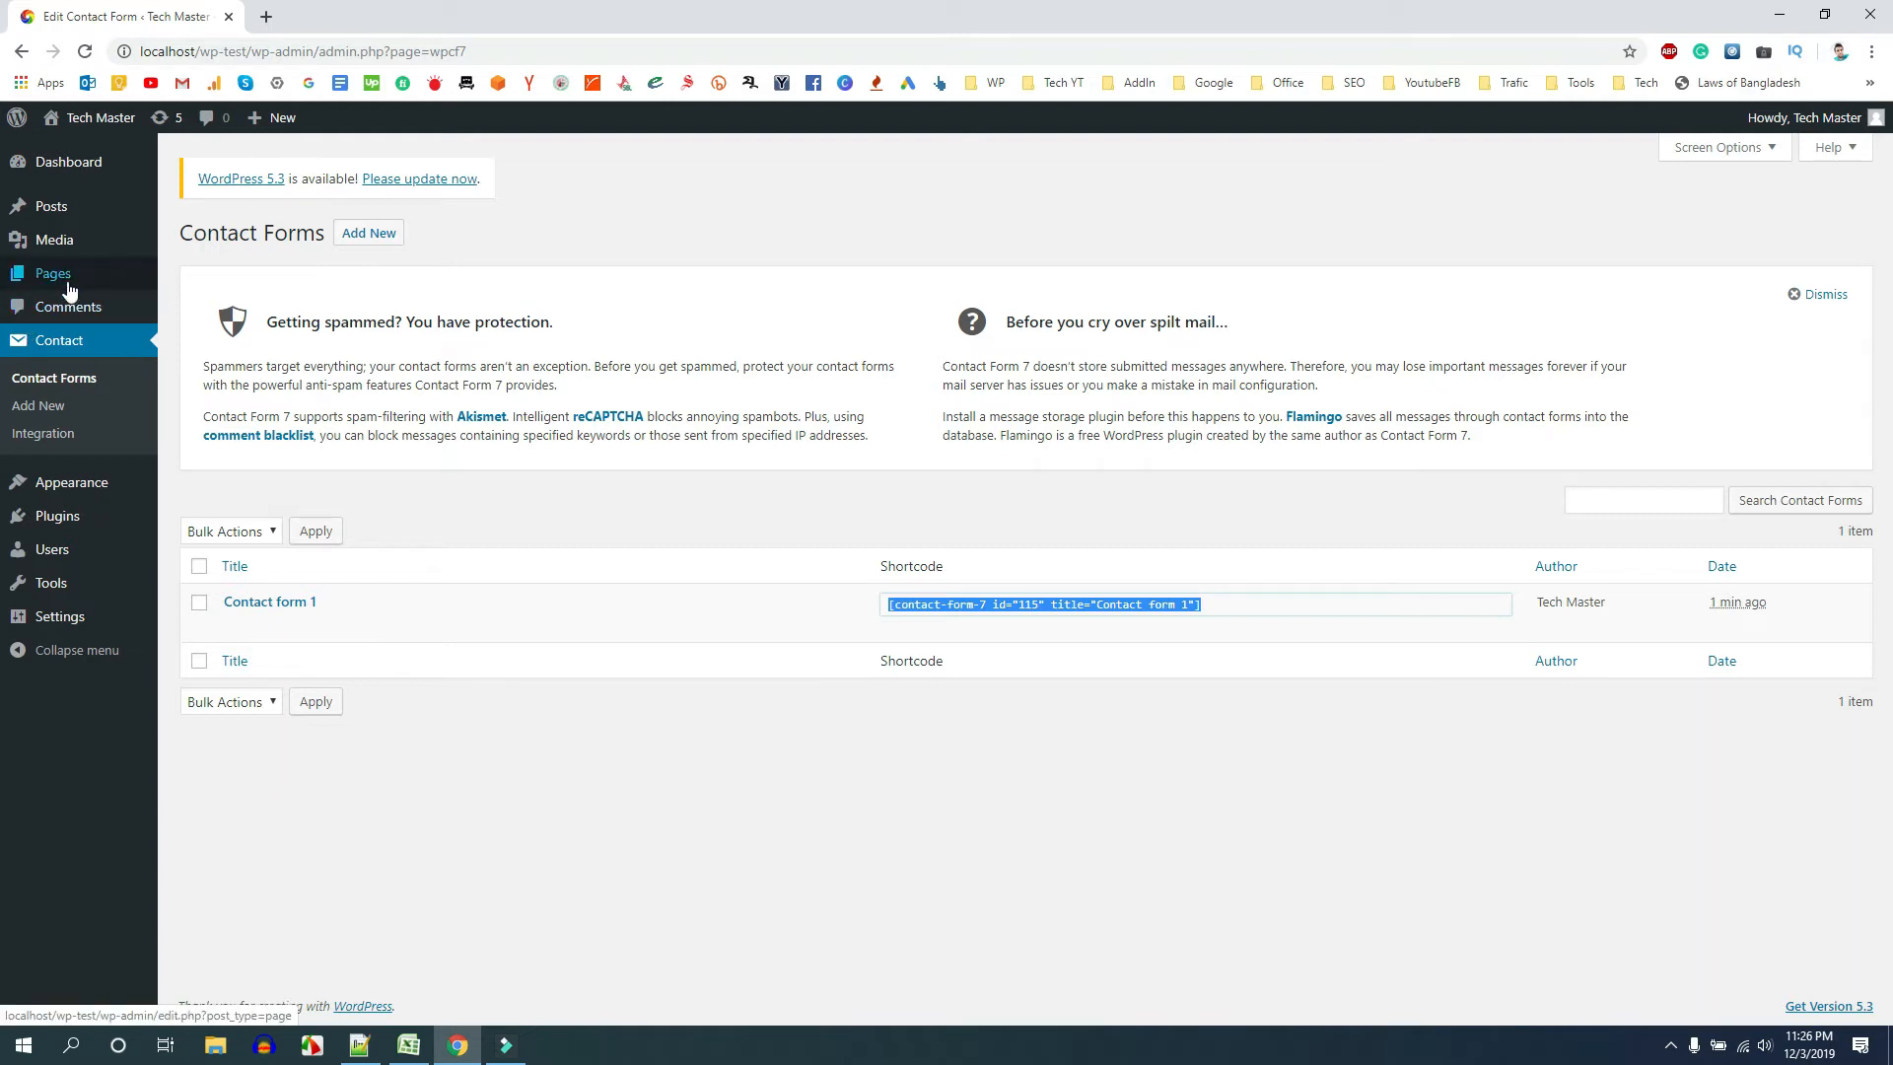
Paste the form shortcode into the 'Contact us' page, update it, and open the live page in a new tab
mouse_move(67, 286)
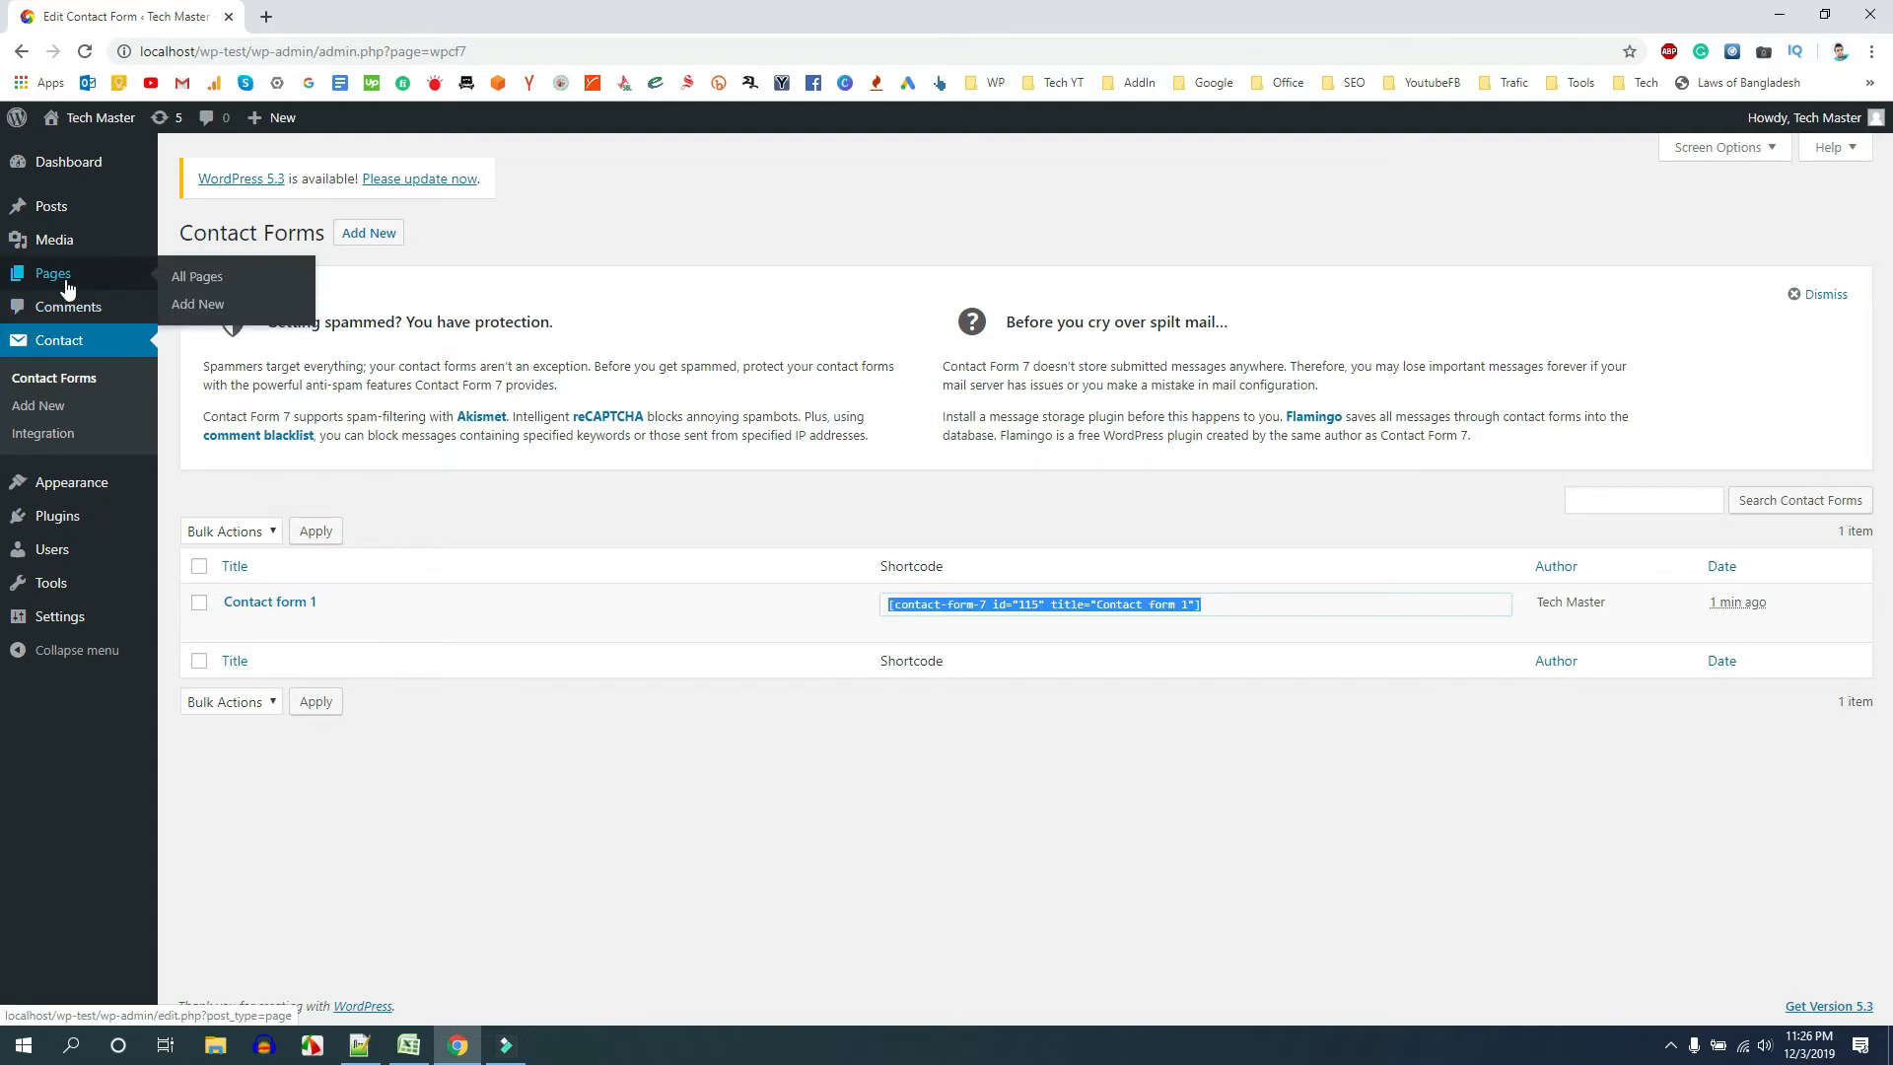
left_click(67, 287)
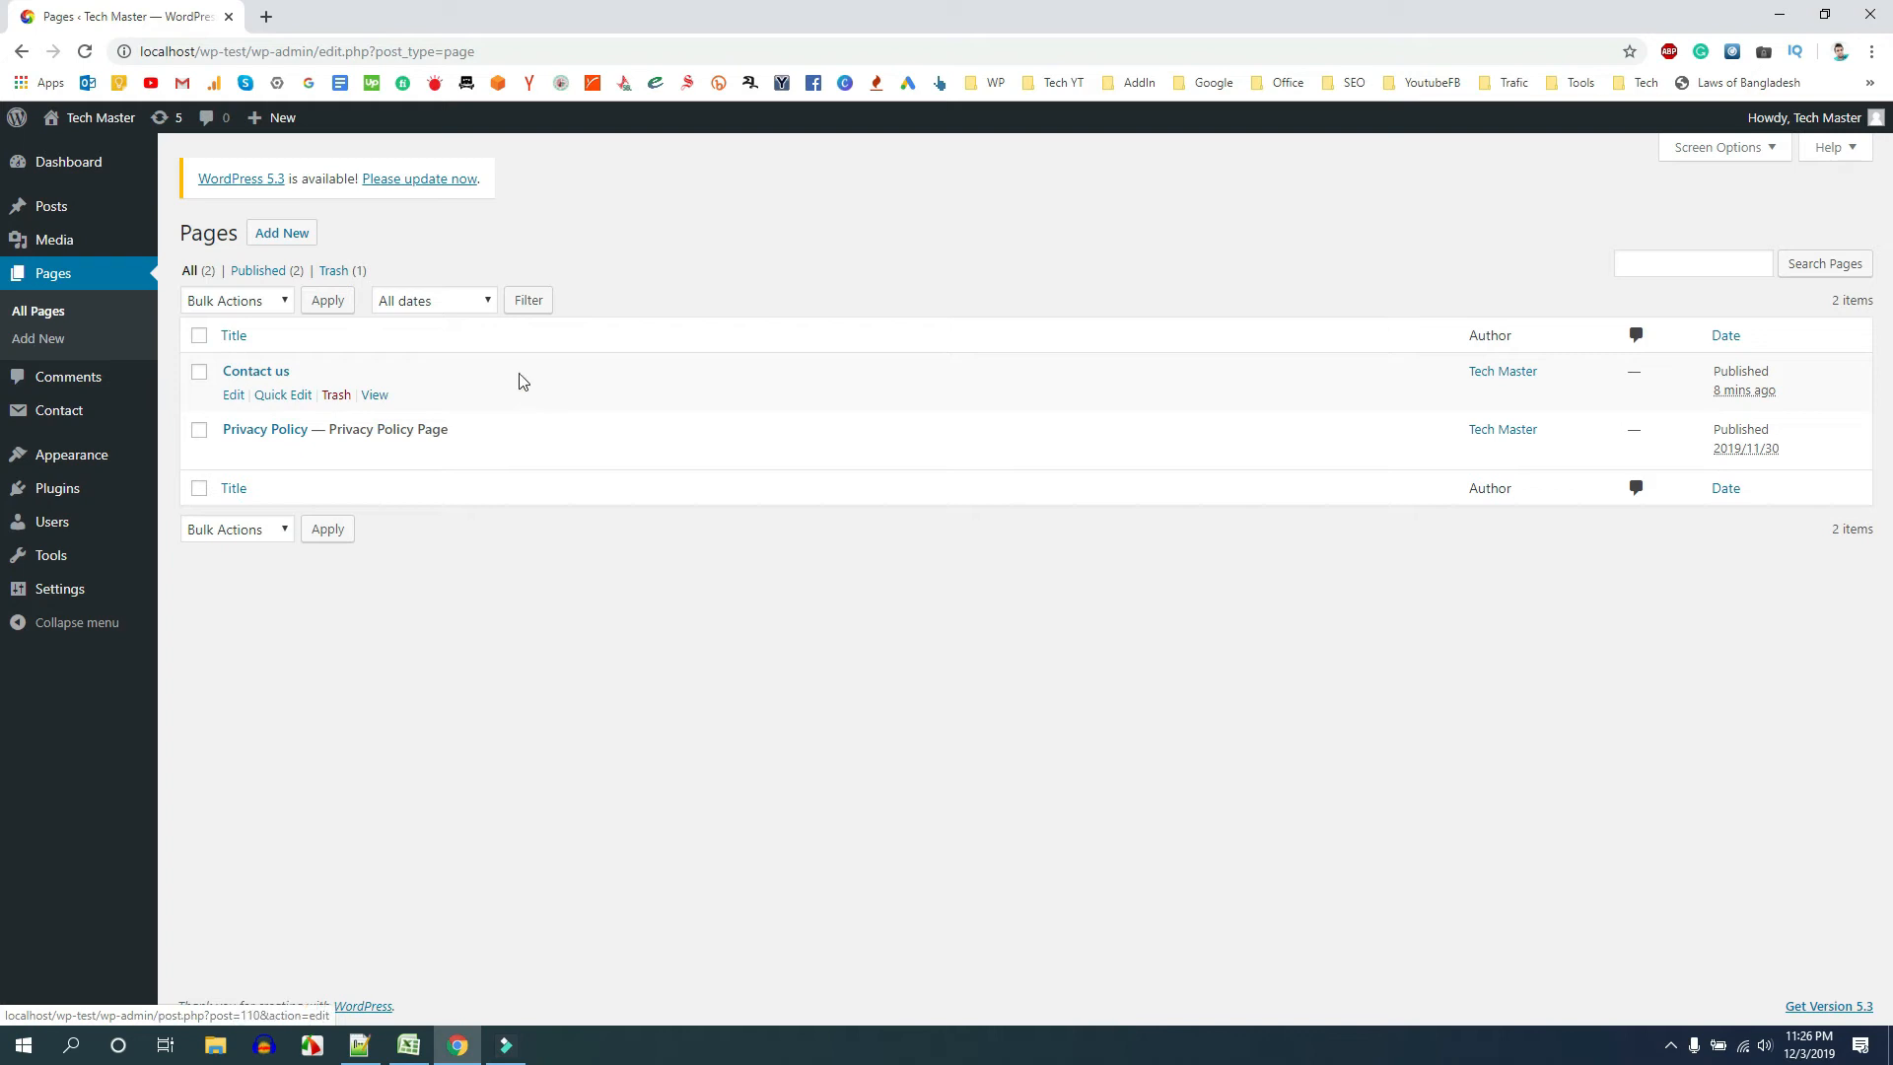
left_click(233, 395)
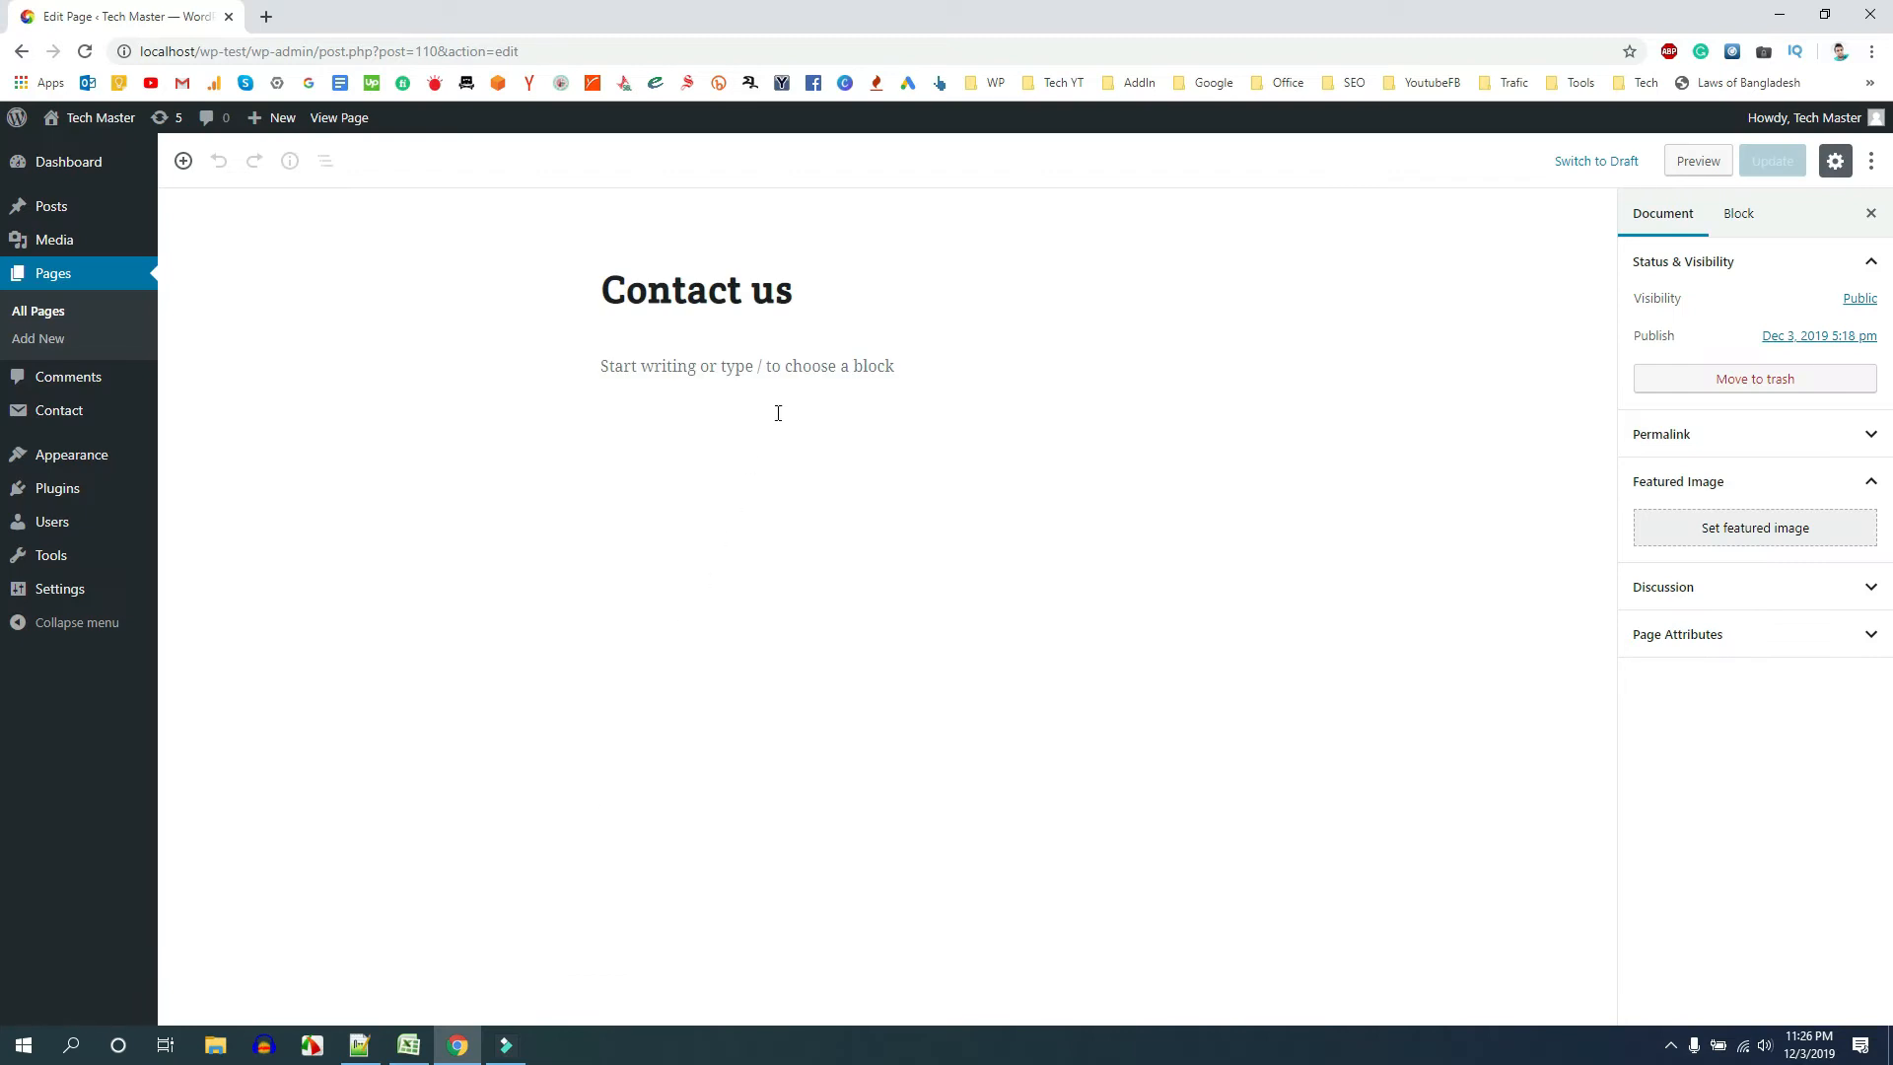
left_click(699, 366)
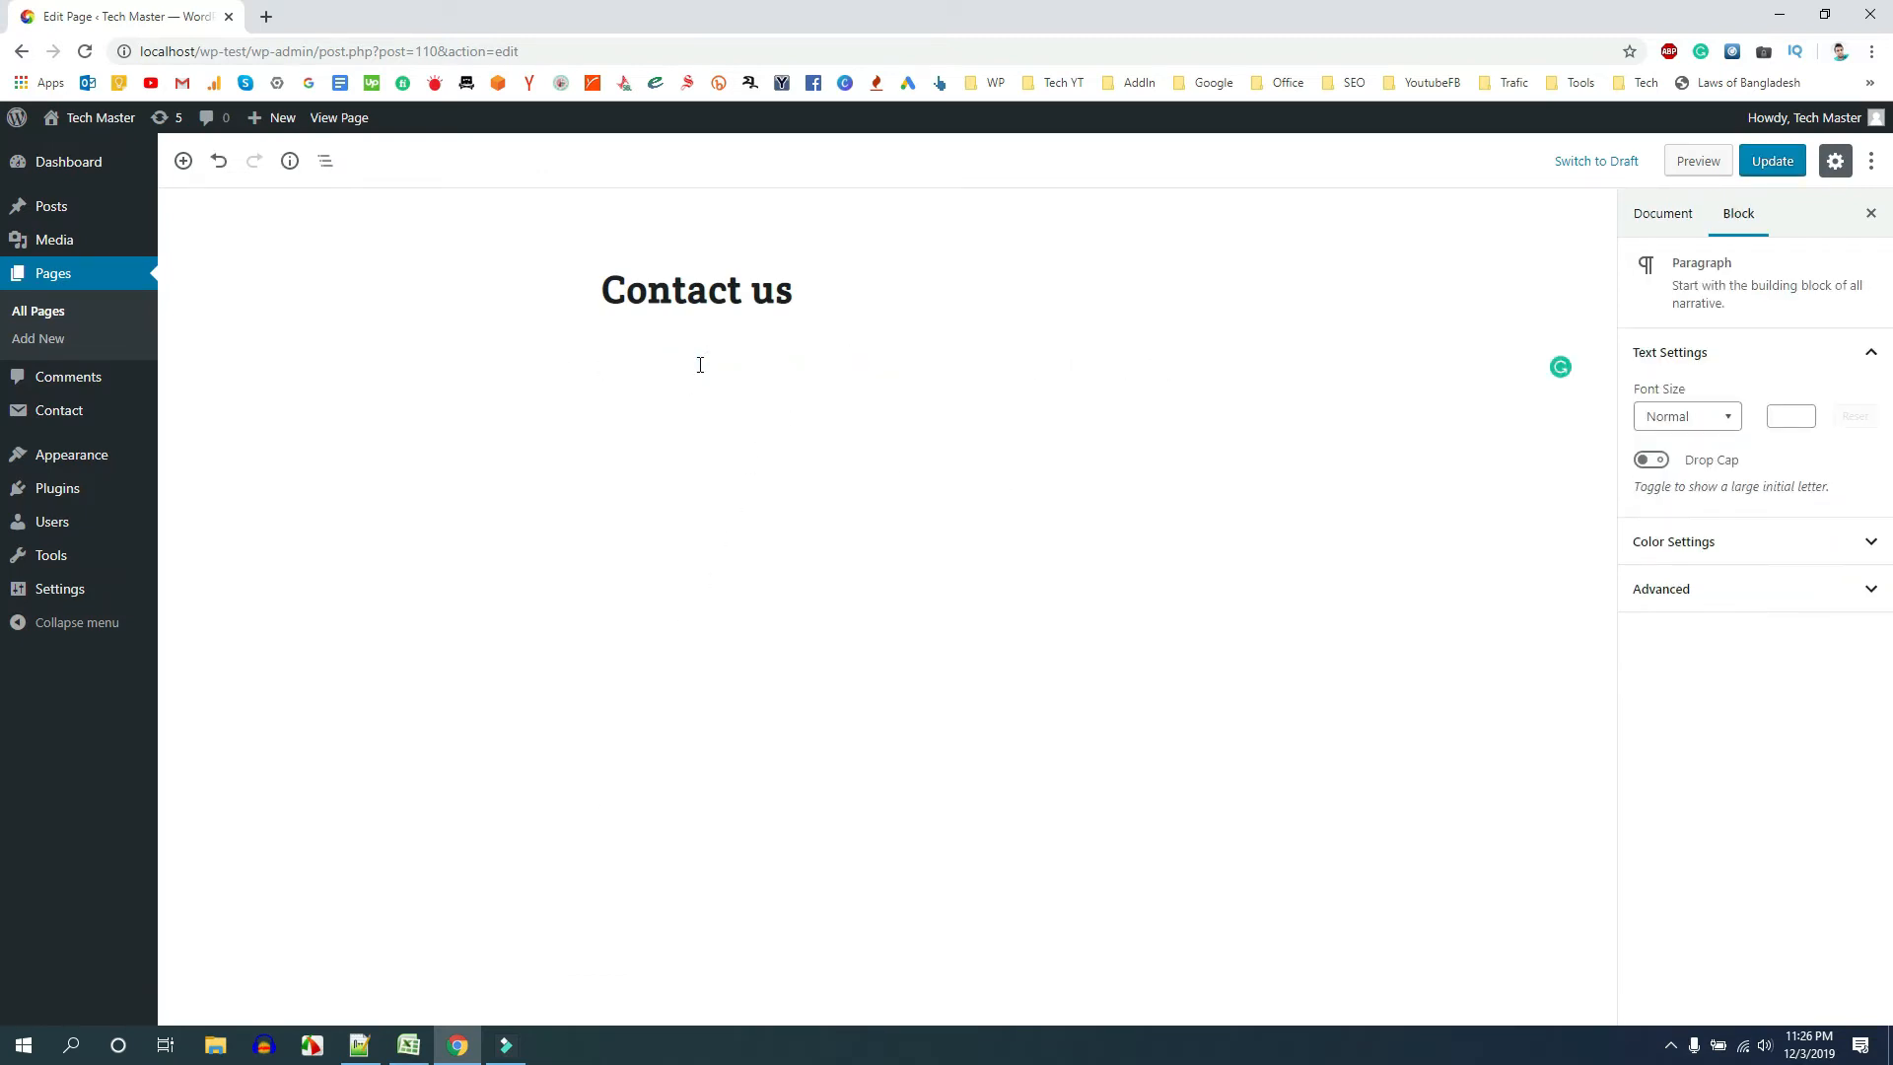
key("ctrl+v")
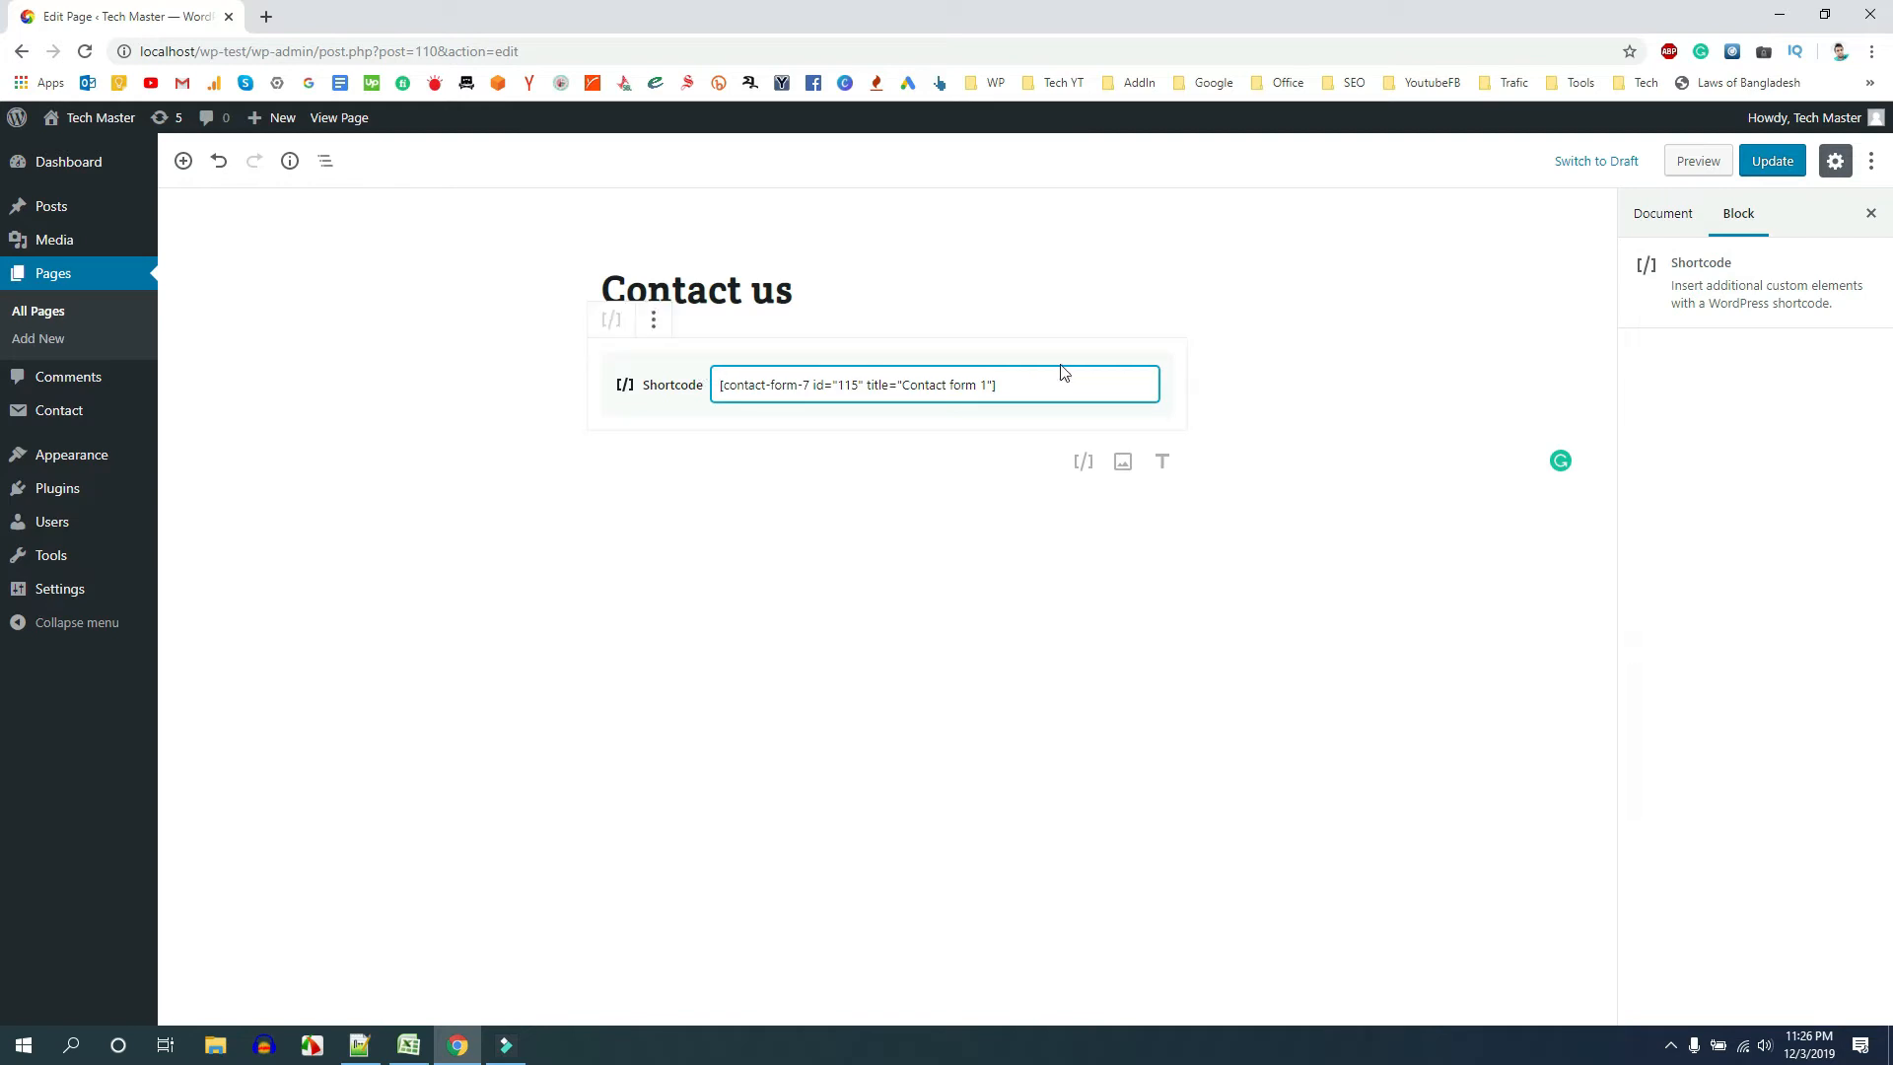
left_click(1780, 164)
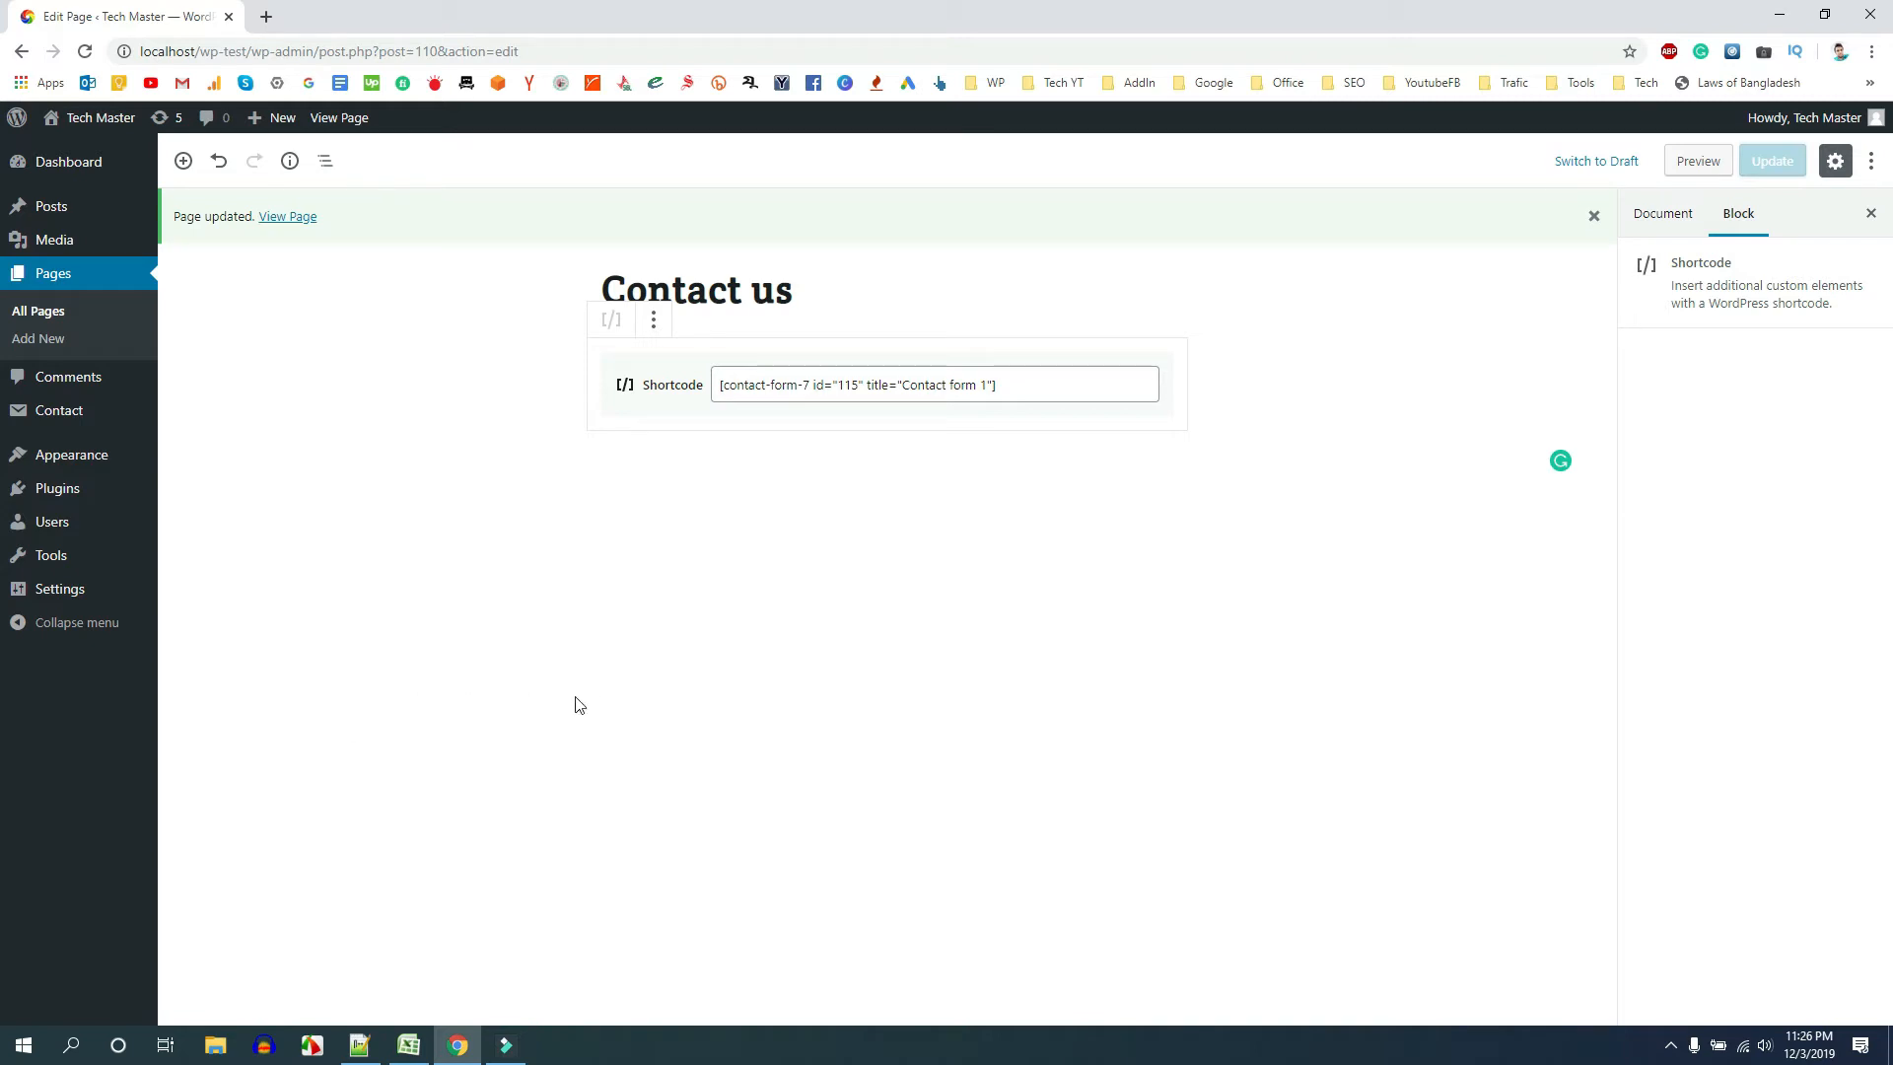
right_click(287, 216)
left_click(308, 228)
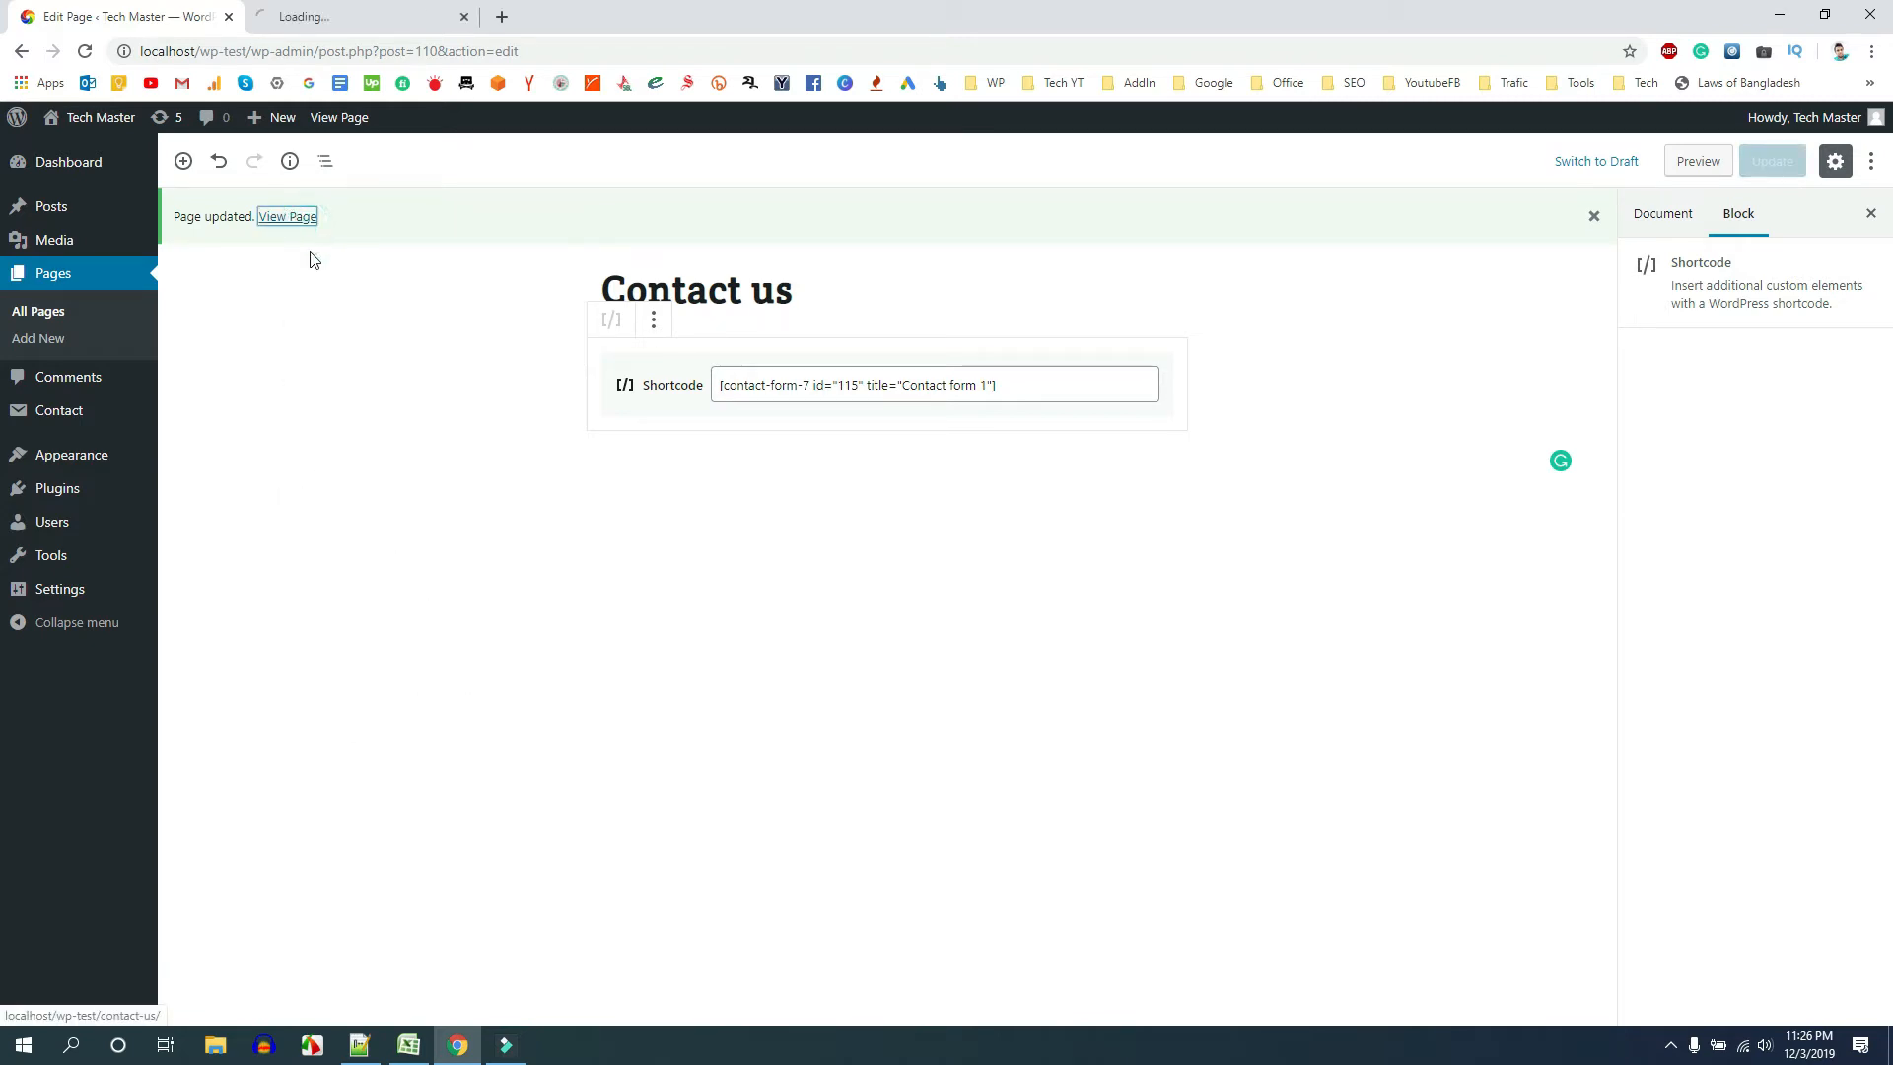
left_click(350, 17)
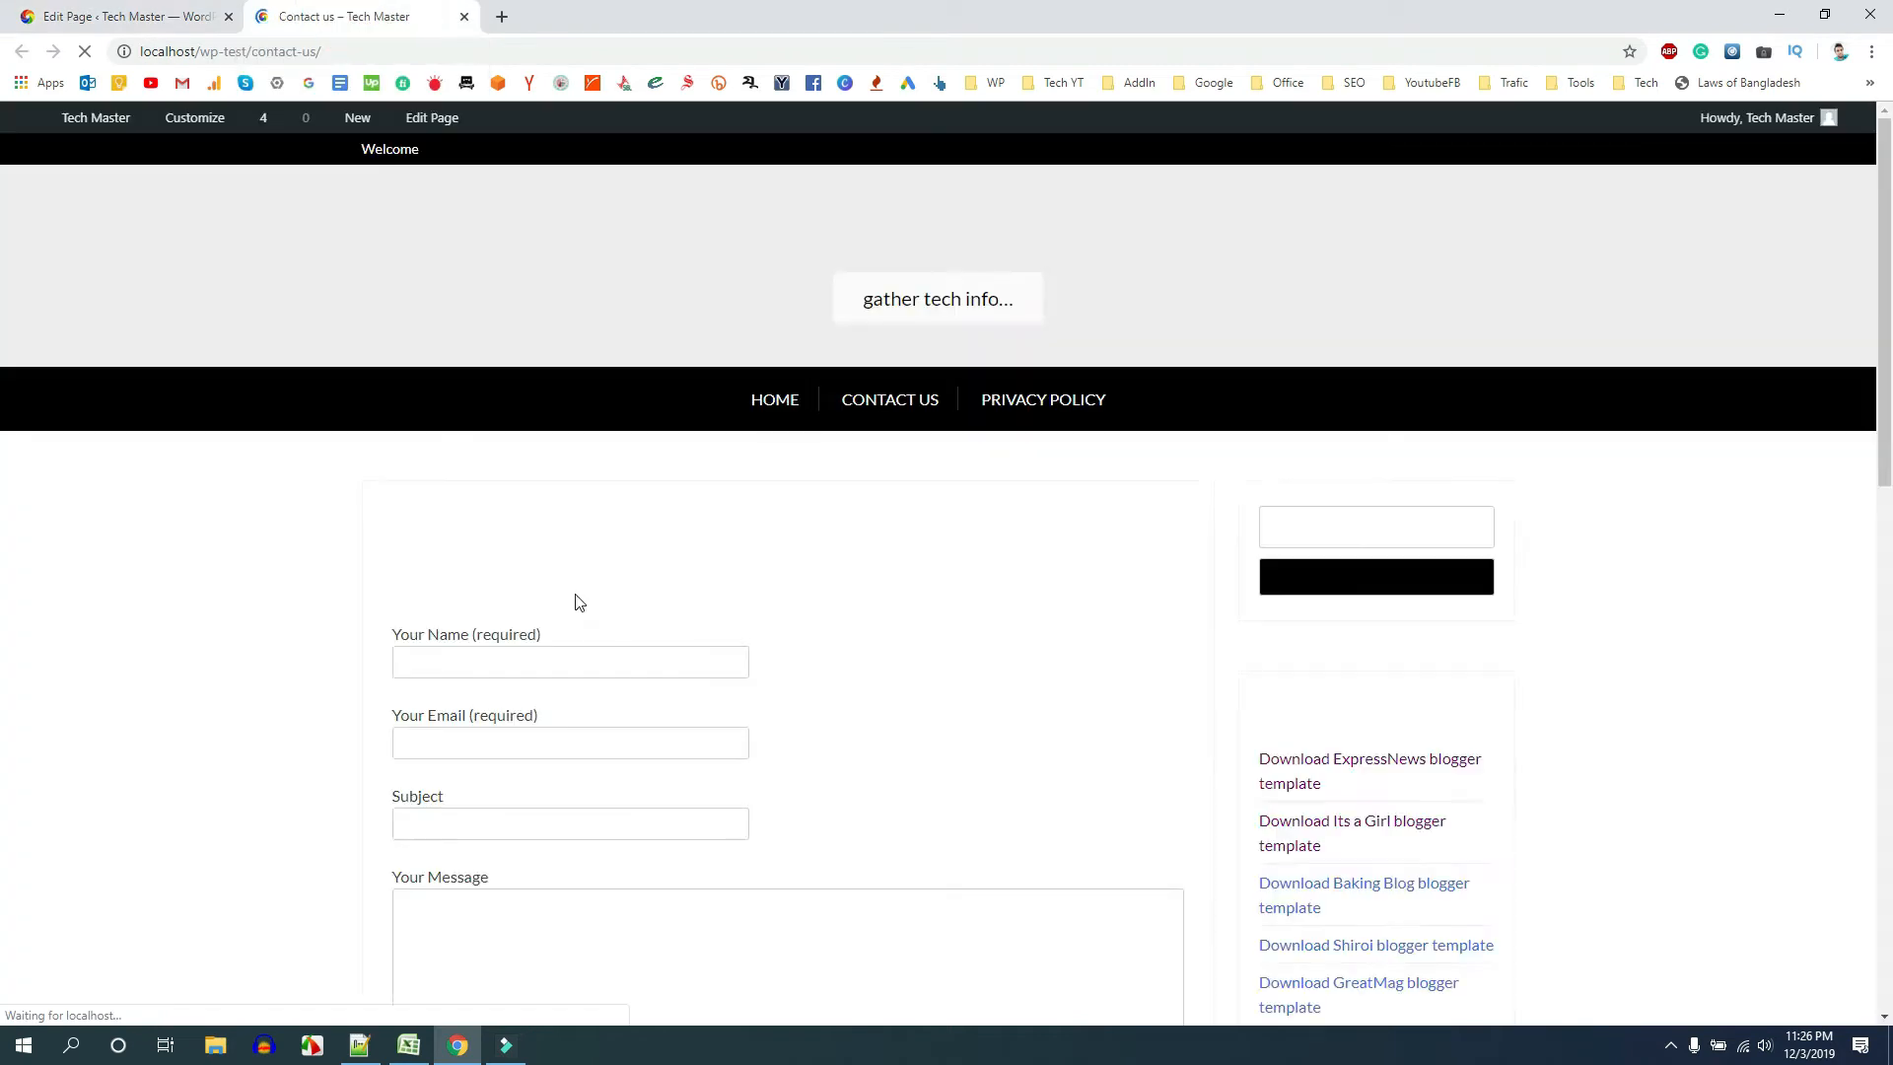
scroll(891, 790, "down", 3)
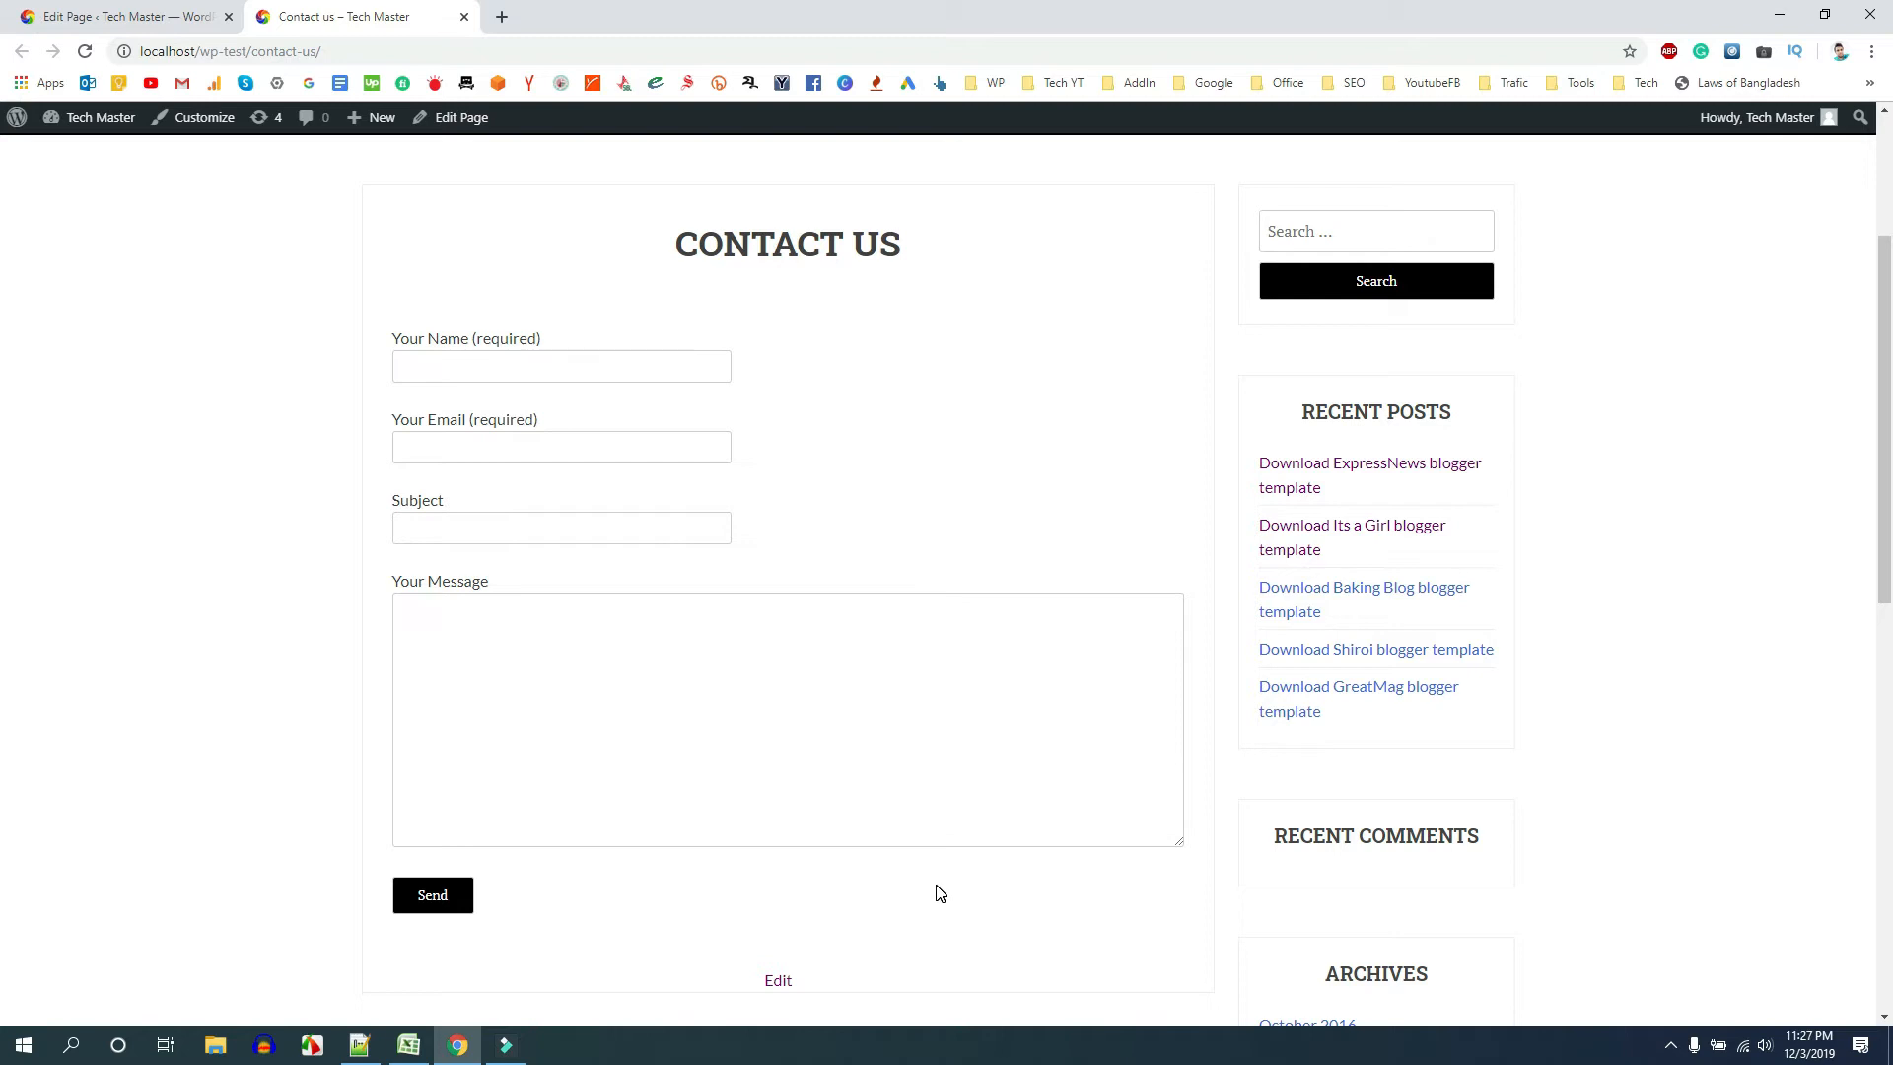
left_click(511, 374)
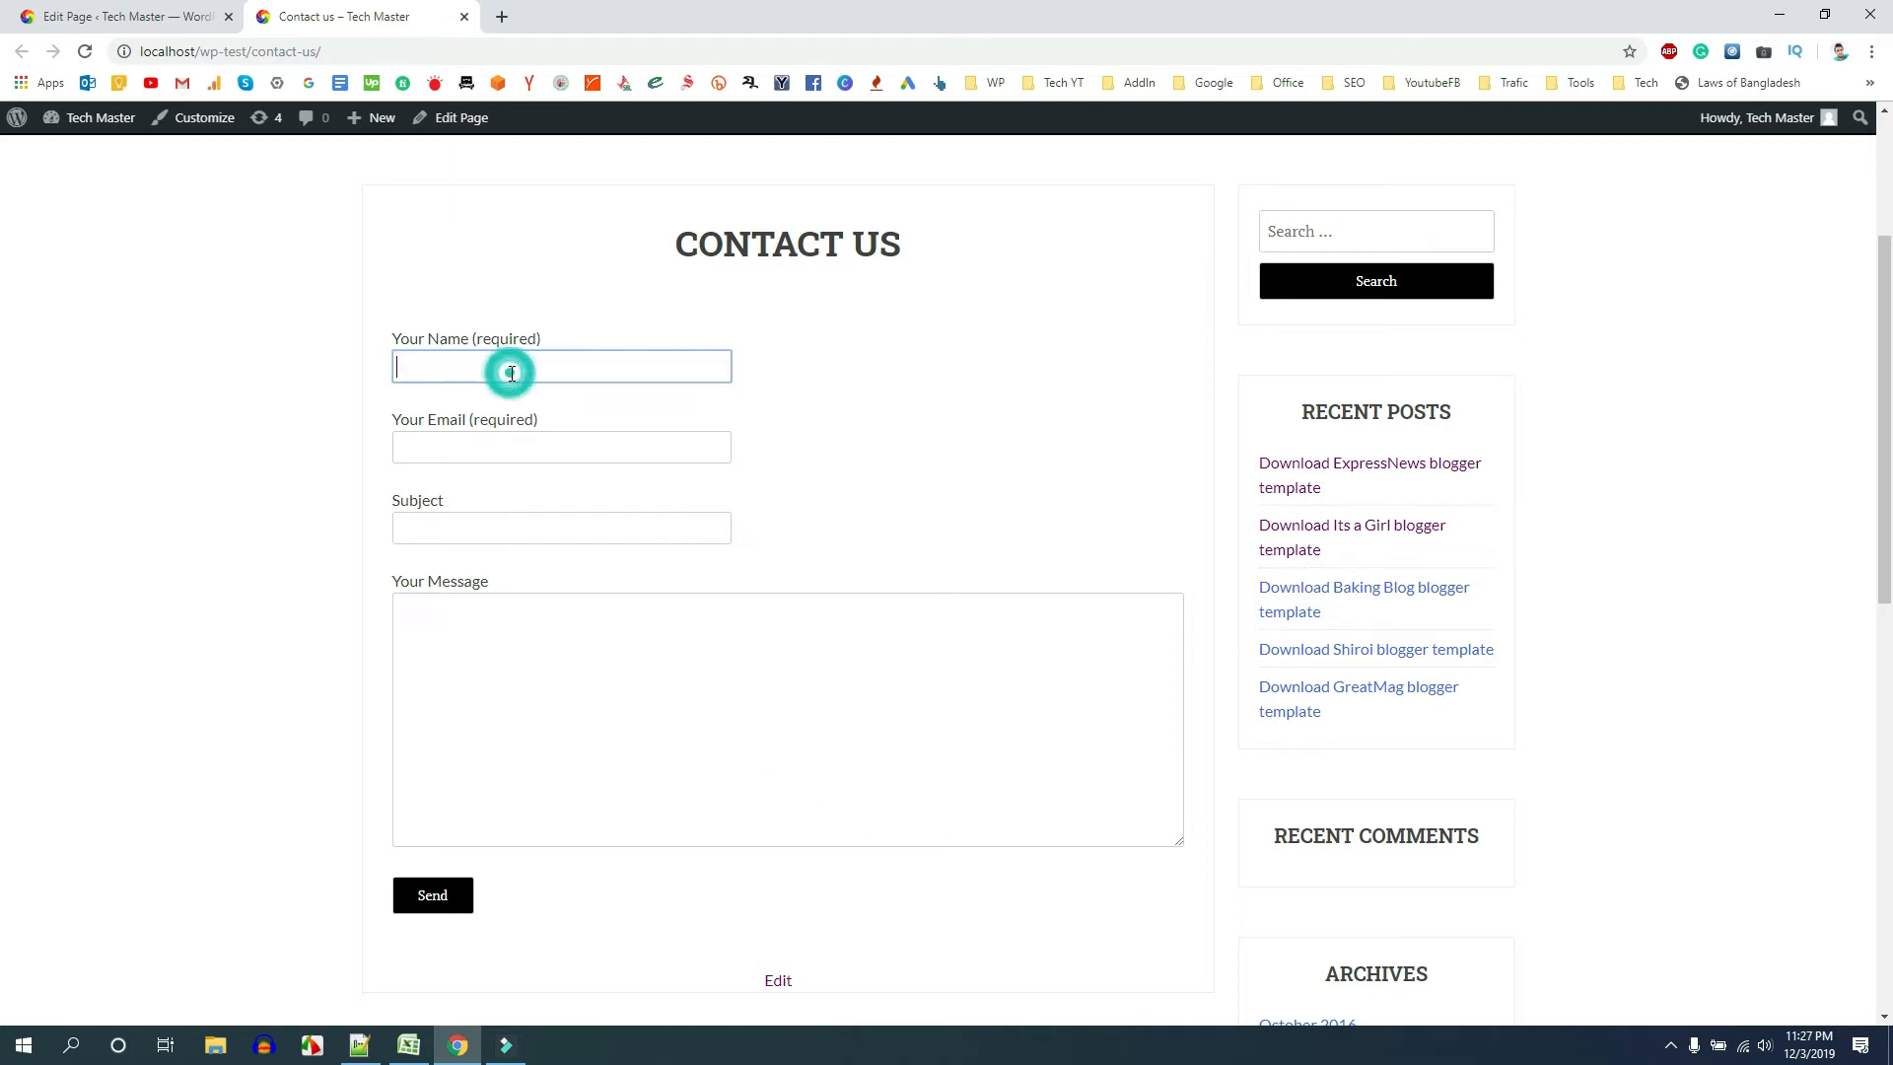
left_click_drag(399, 340, 488, 338)
left_click_drag(399, 419, 527, 419)
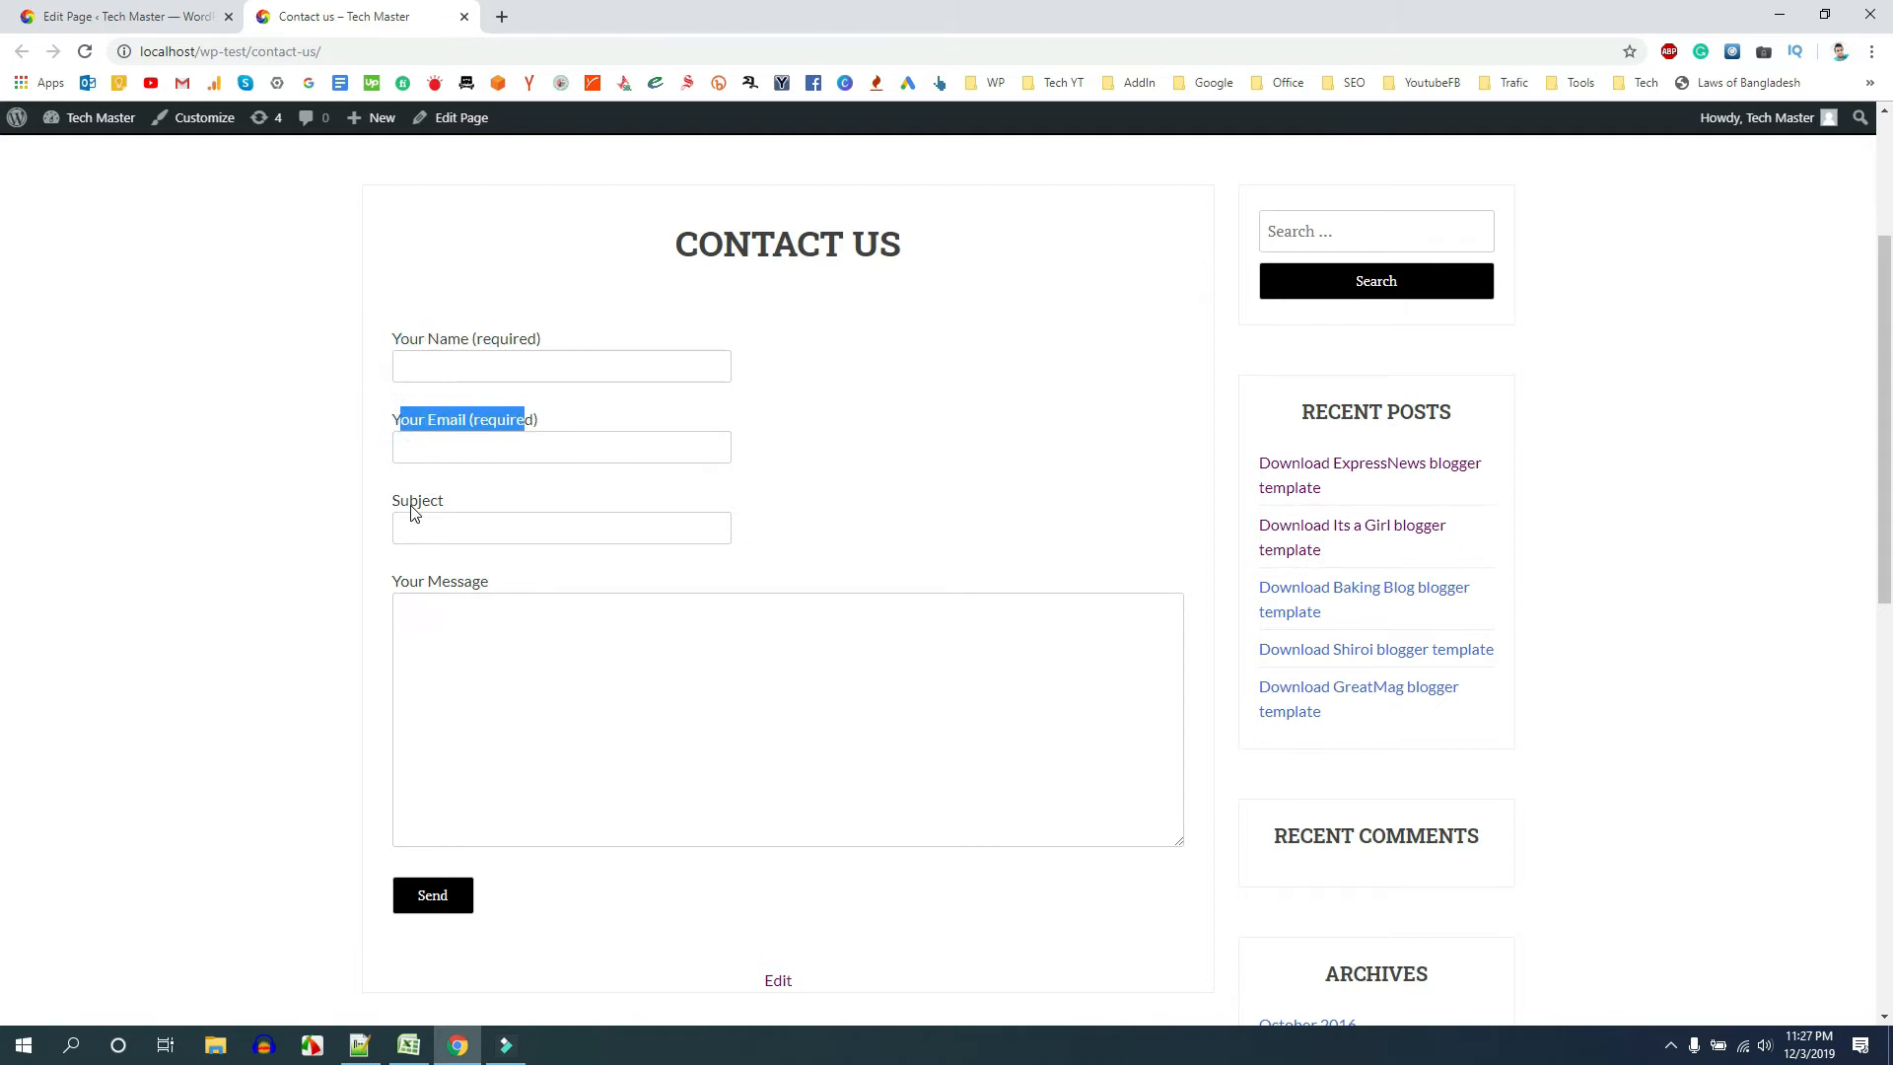
left_click_drag(404, 500, 440, 505)
left_click_drag(403, 582, 506, 614)
left_click(501, 692)
scroll(522, 710, "up", 2)
scroll(498, 592, "down", 1)
scroll(490, 832, "down", 2)
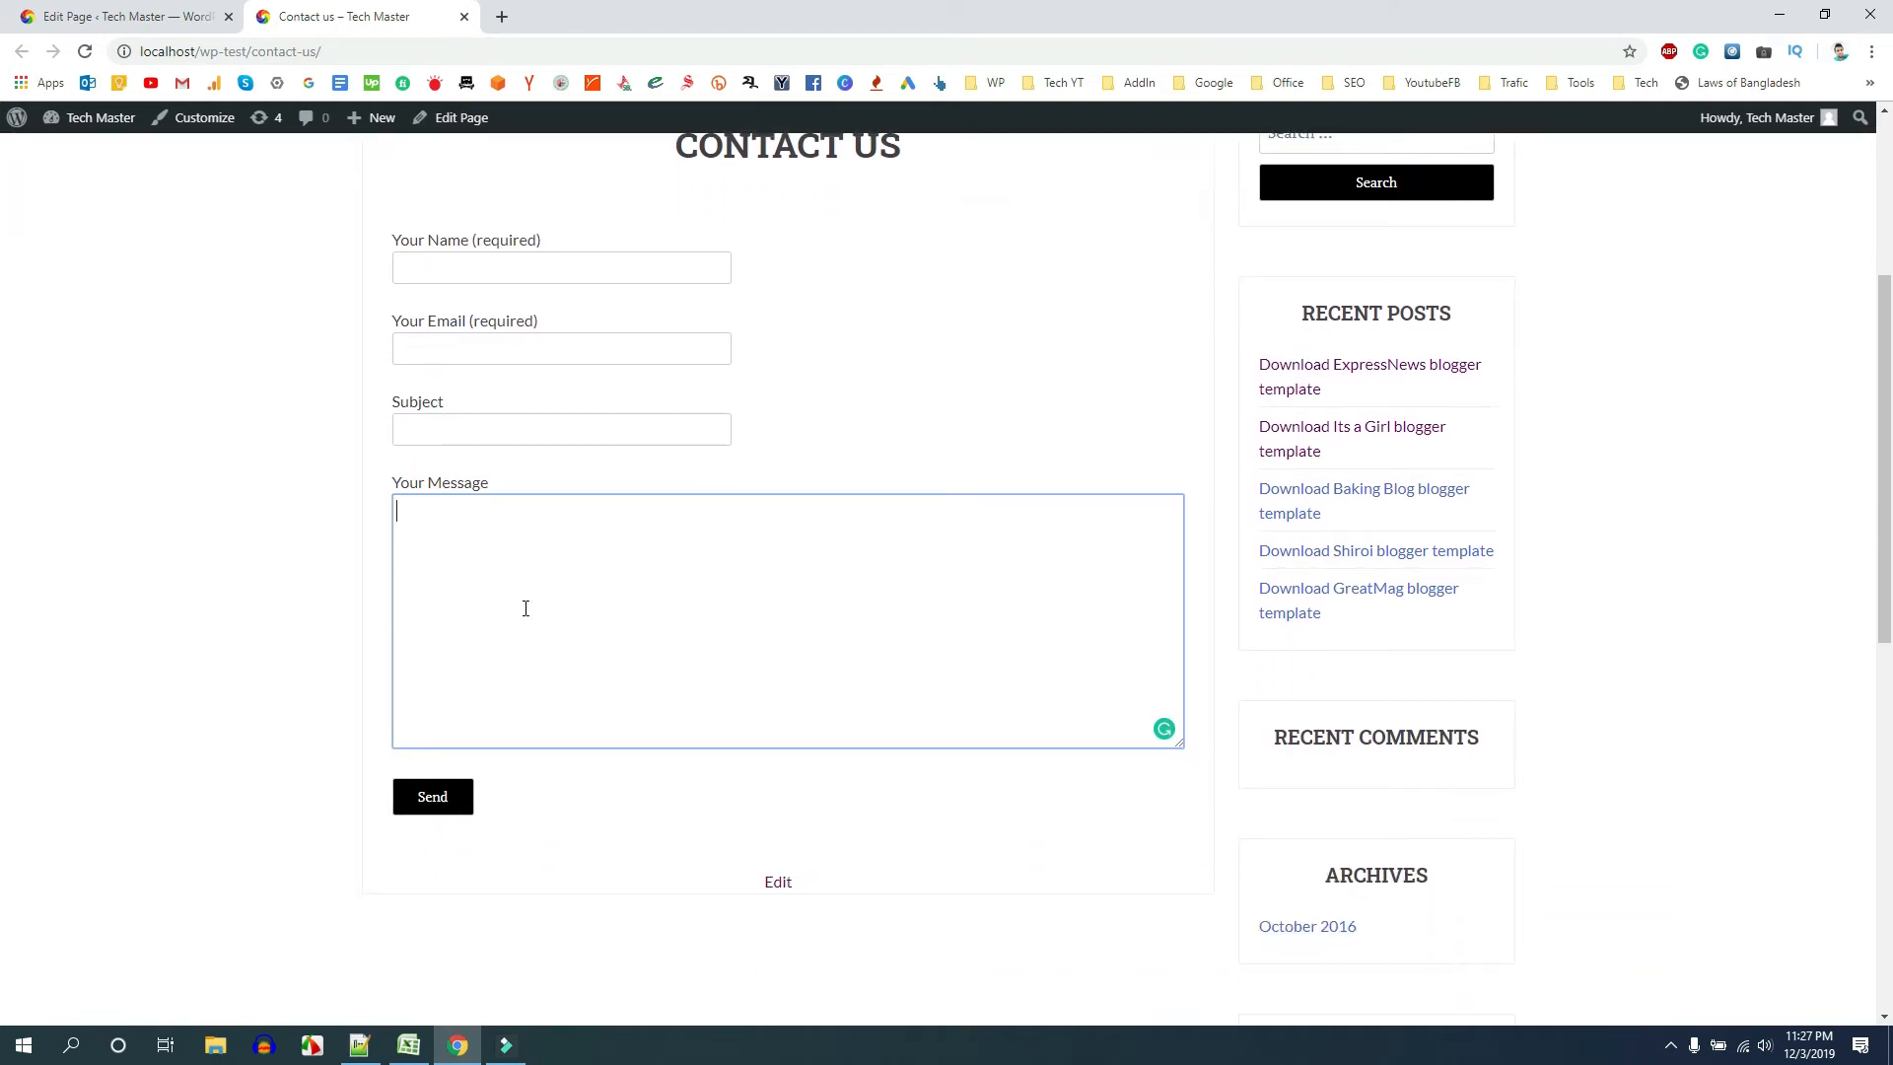
left_click(134, 20)
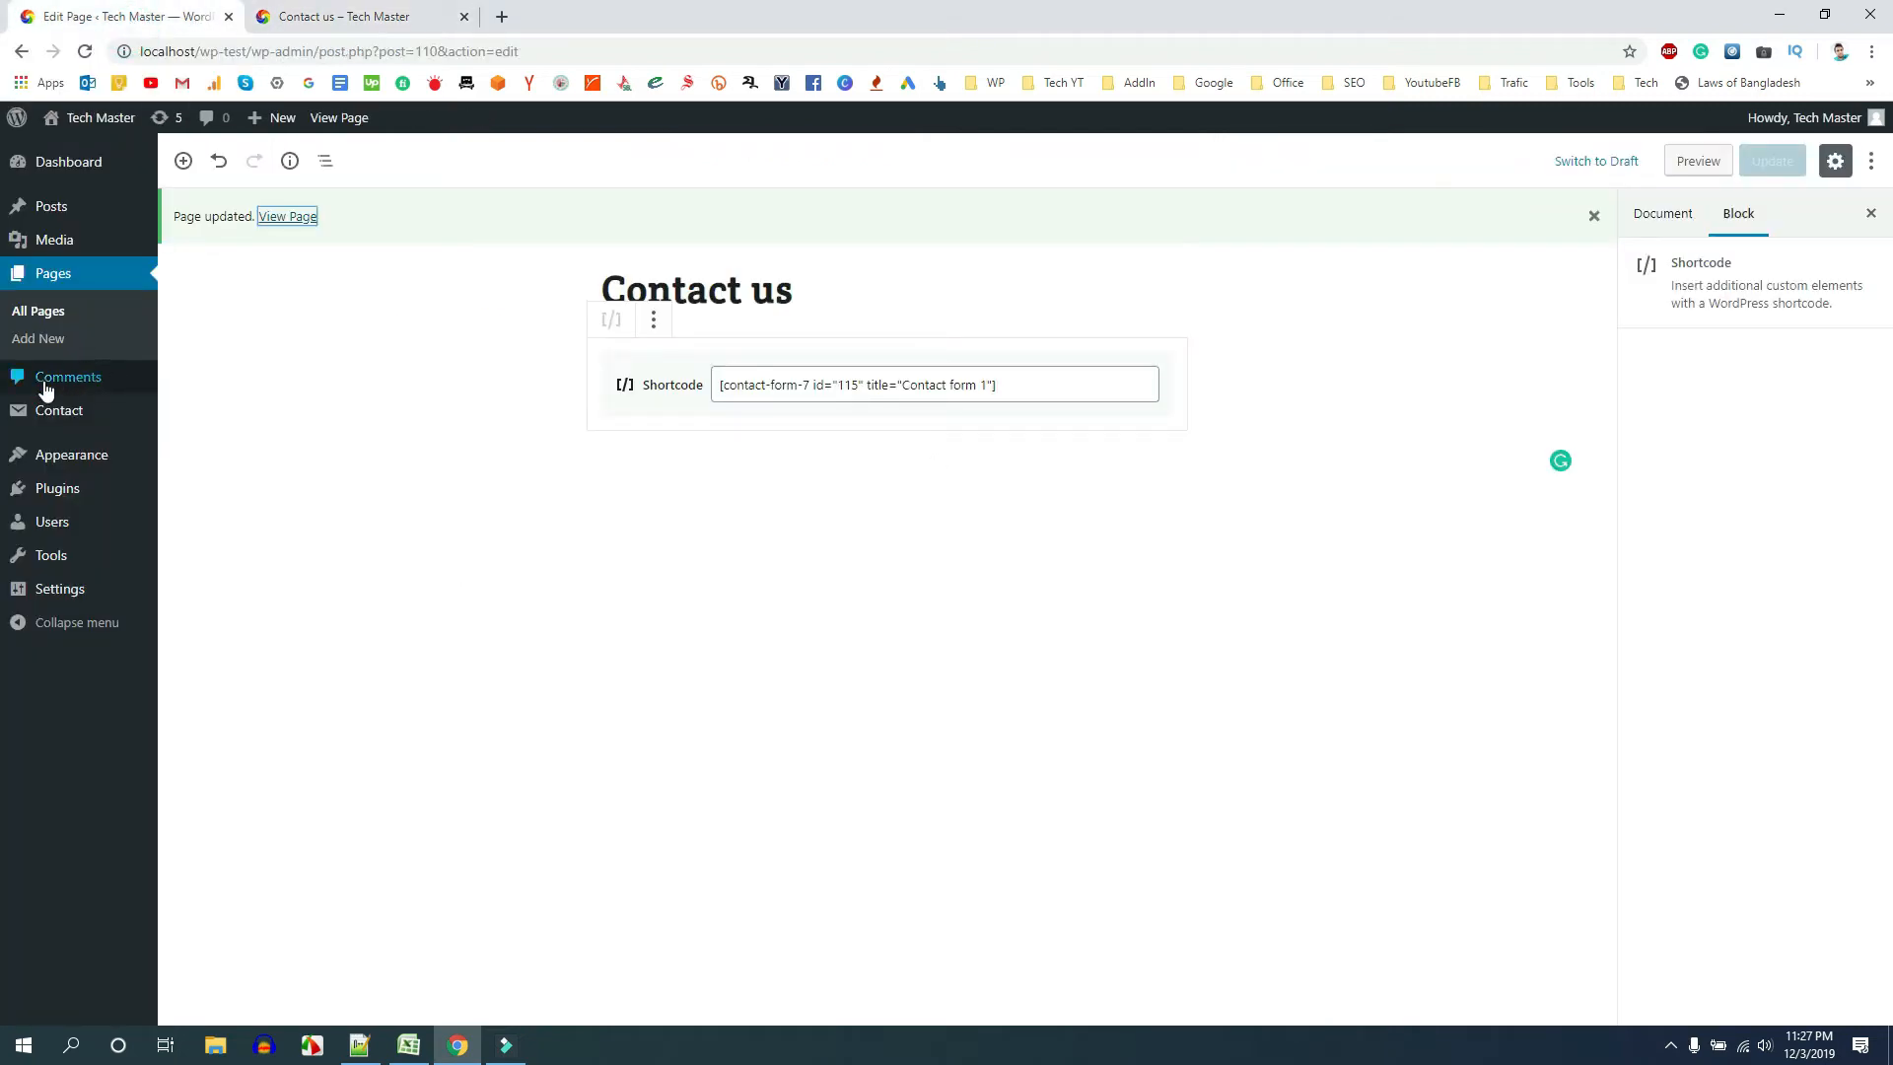
Open Contact form 1 and select its default name, email, subject and message template
mouse_move(66, 421)
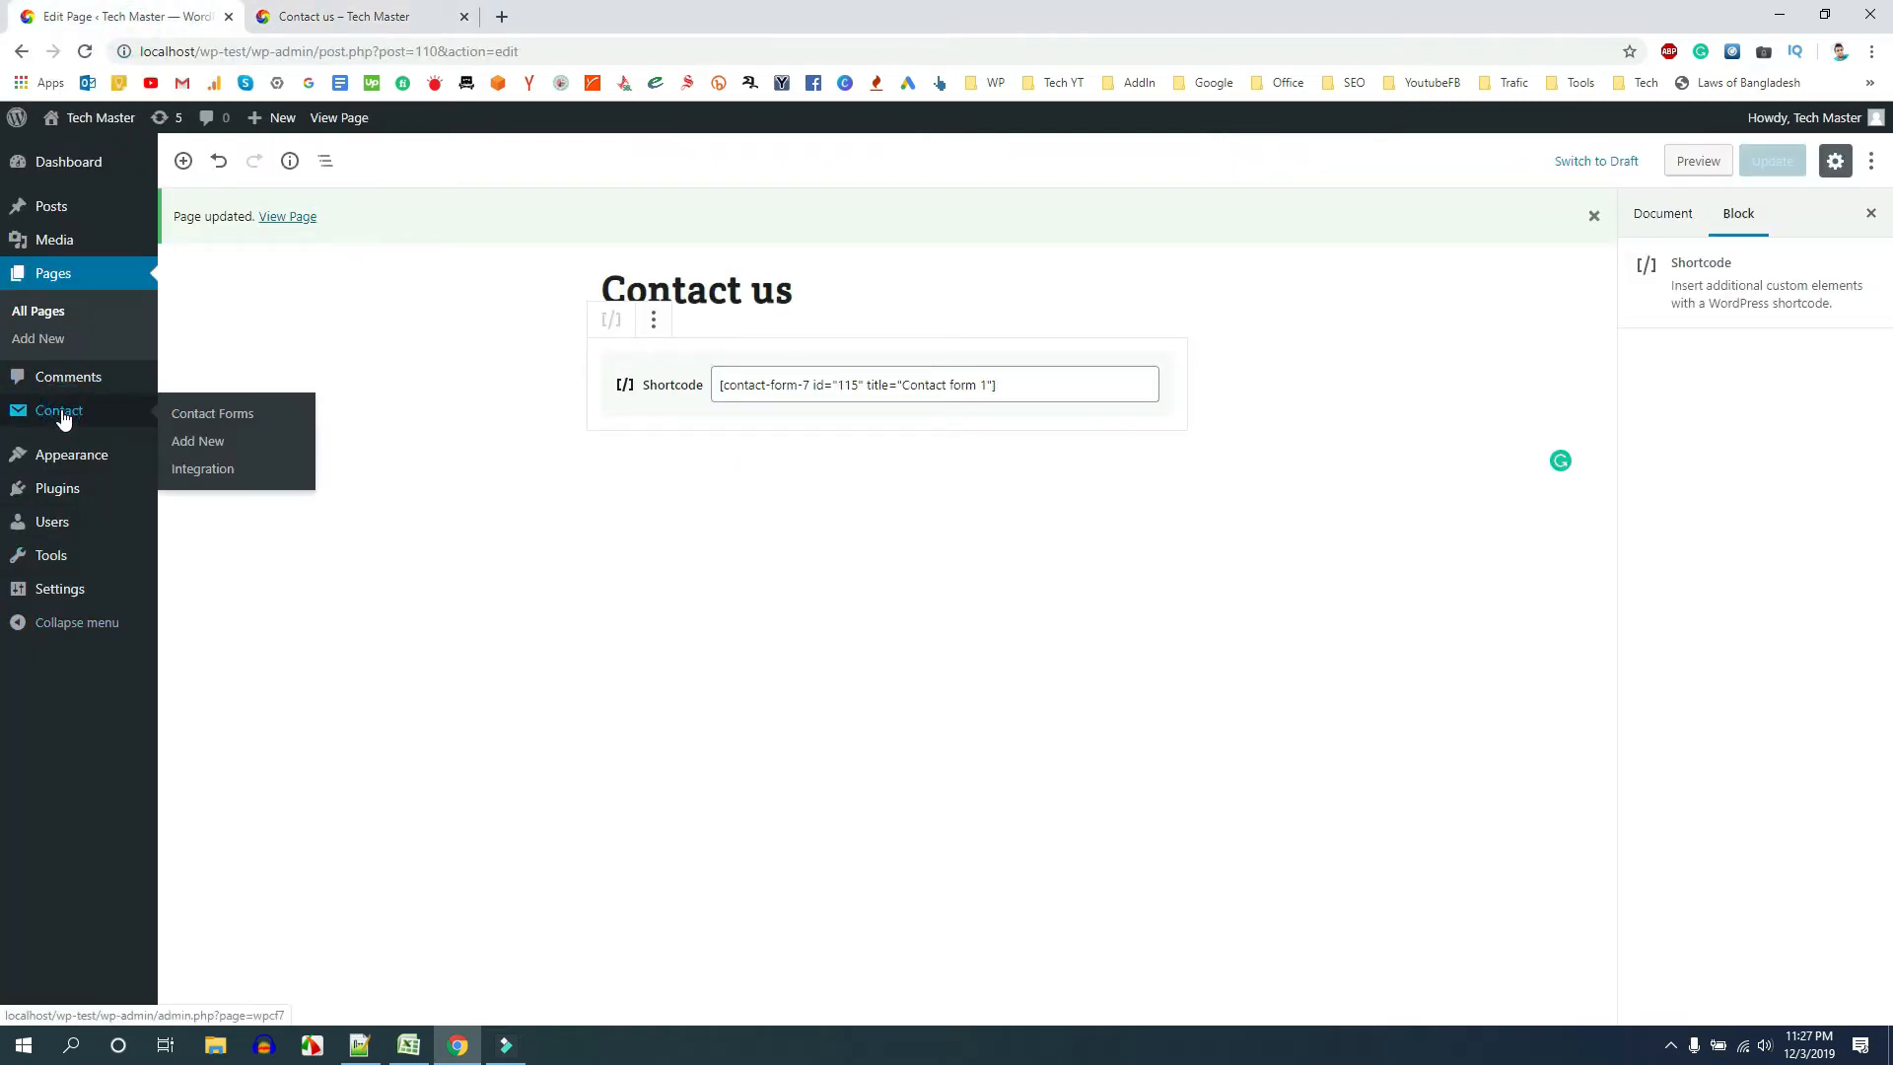
left_click(64, 421)
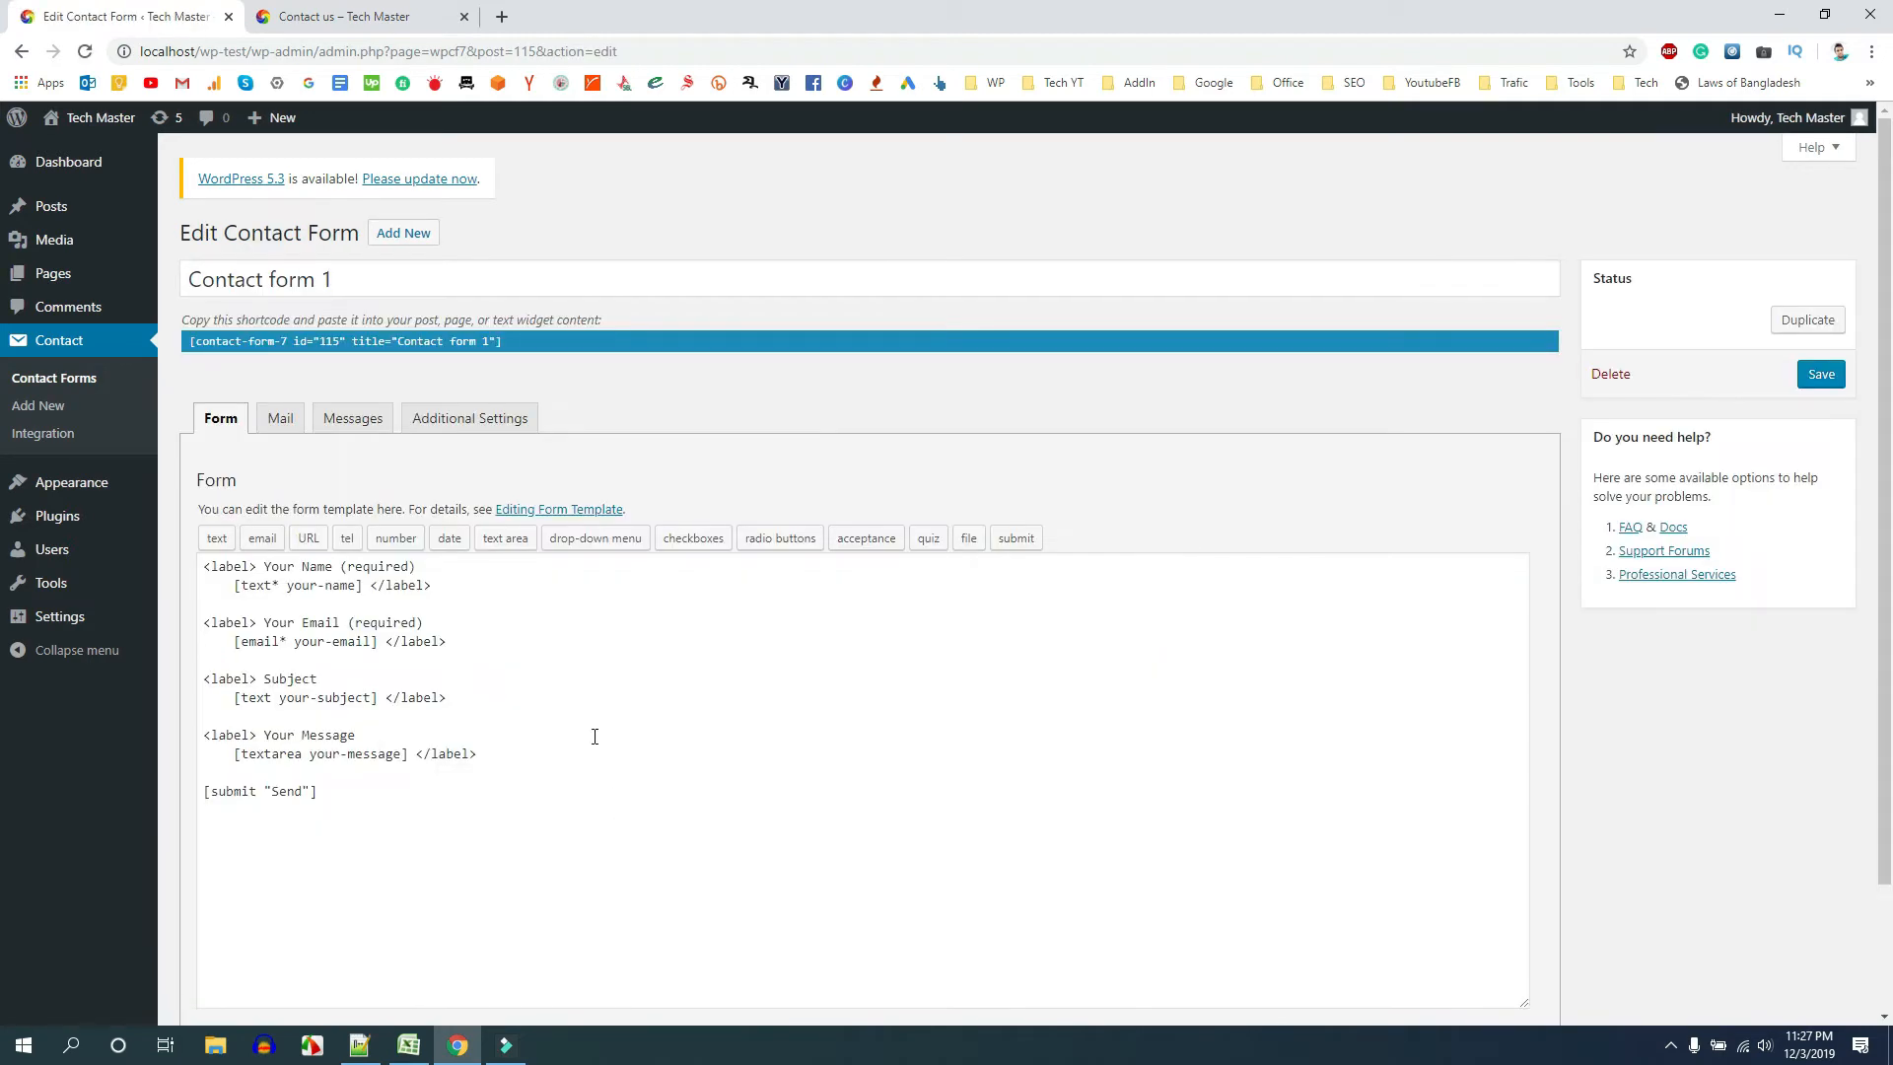
scroll(602, 768, "down", 3)
left_click_drag(333, 650, 200, 414)
left_click(328, 652)
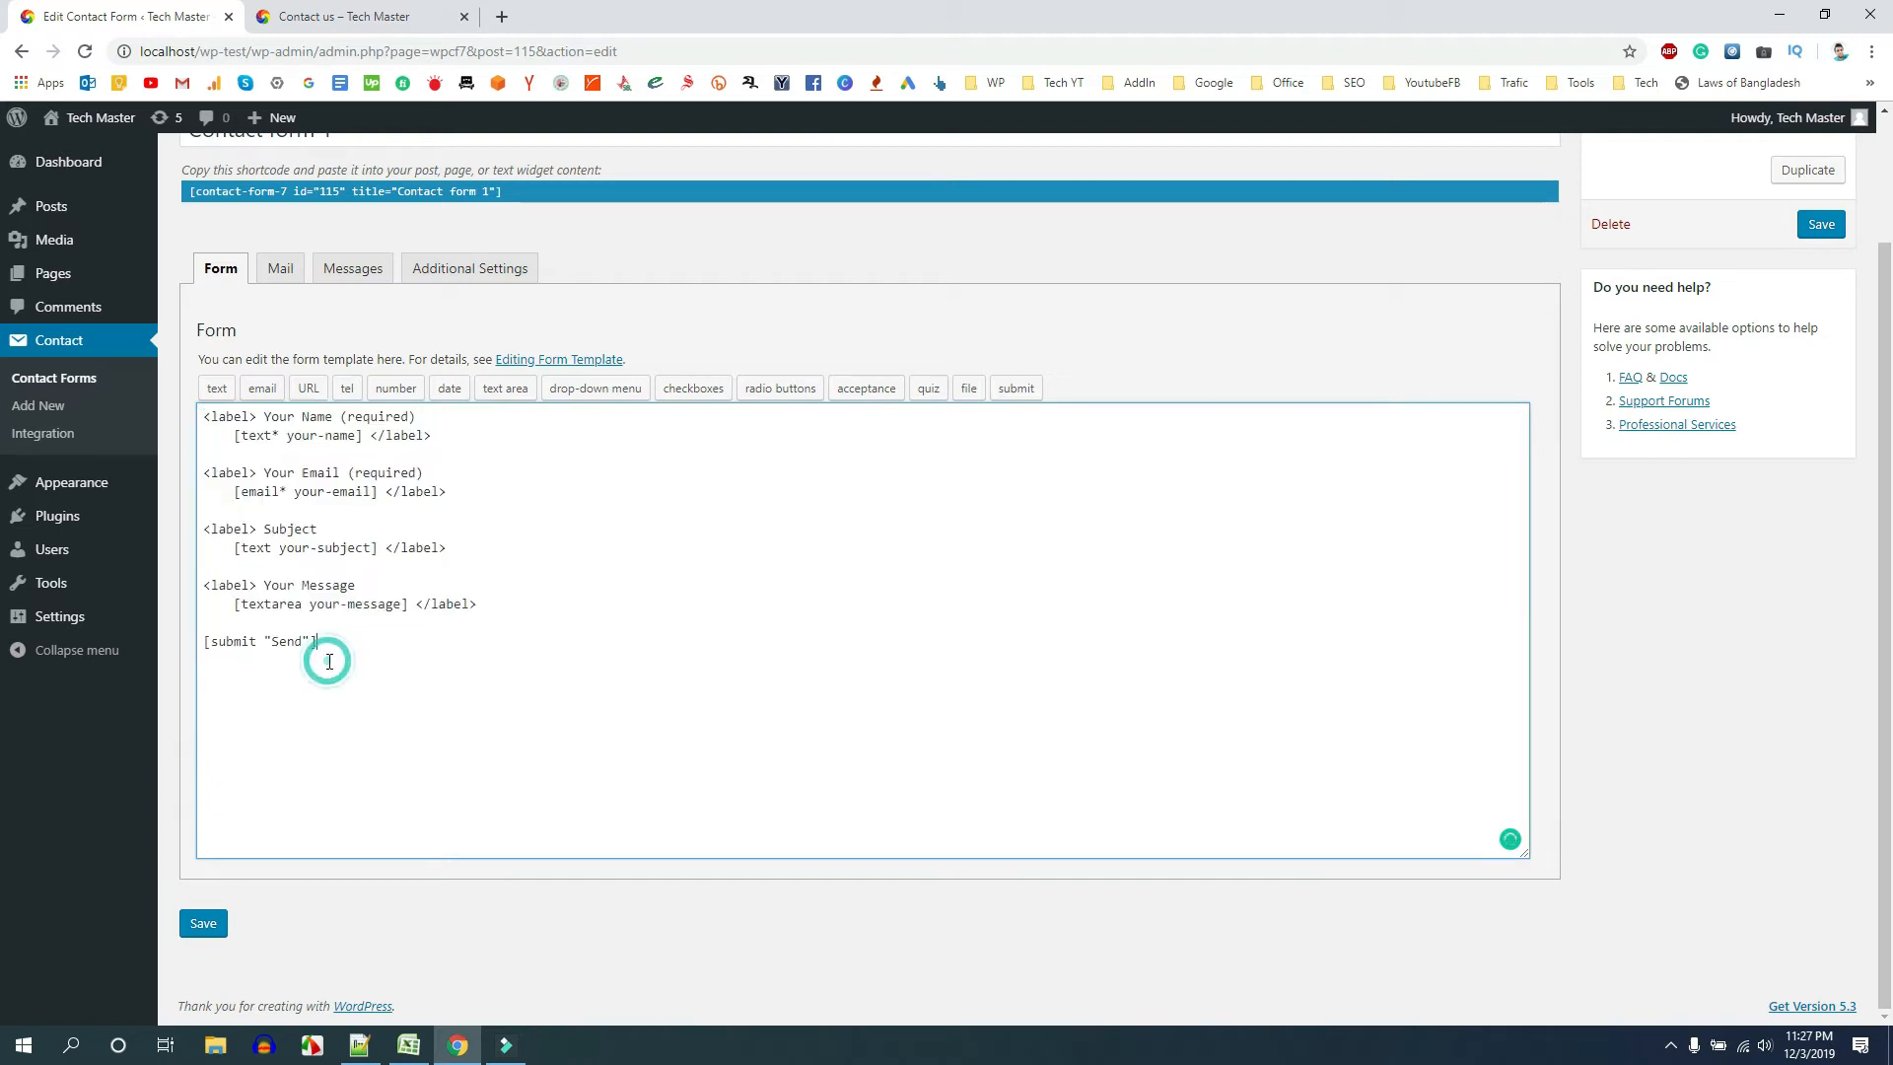
left_click_drag(214, 418, 442, 411)
left_click_drag(234, 435, 442, 438)
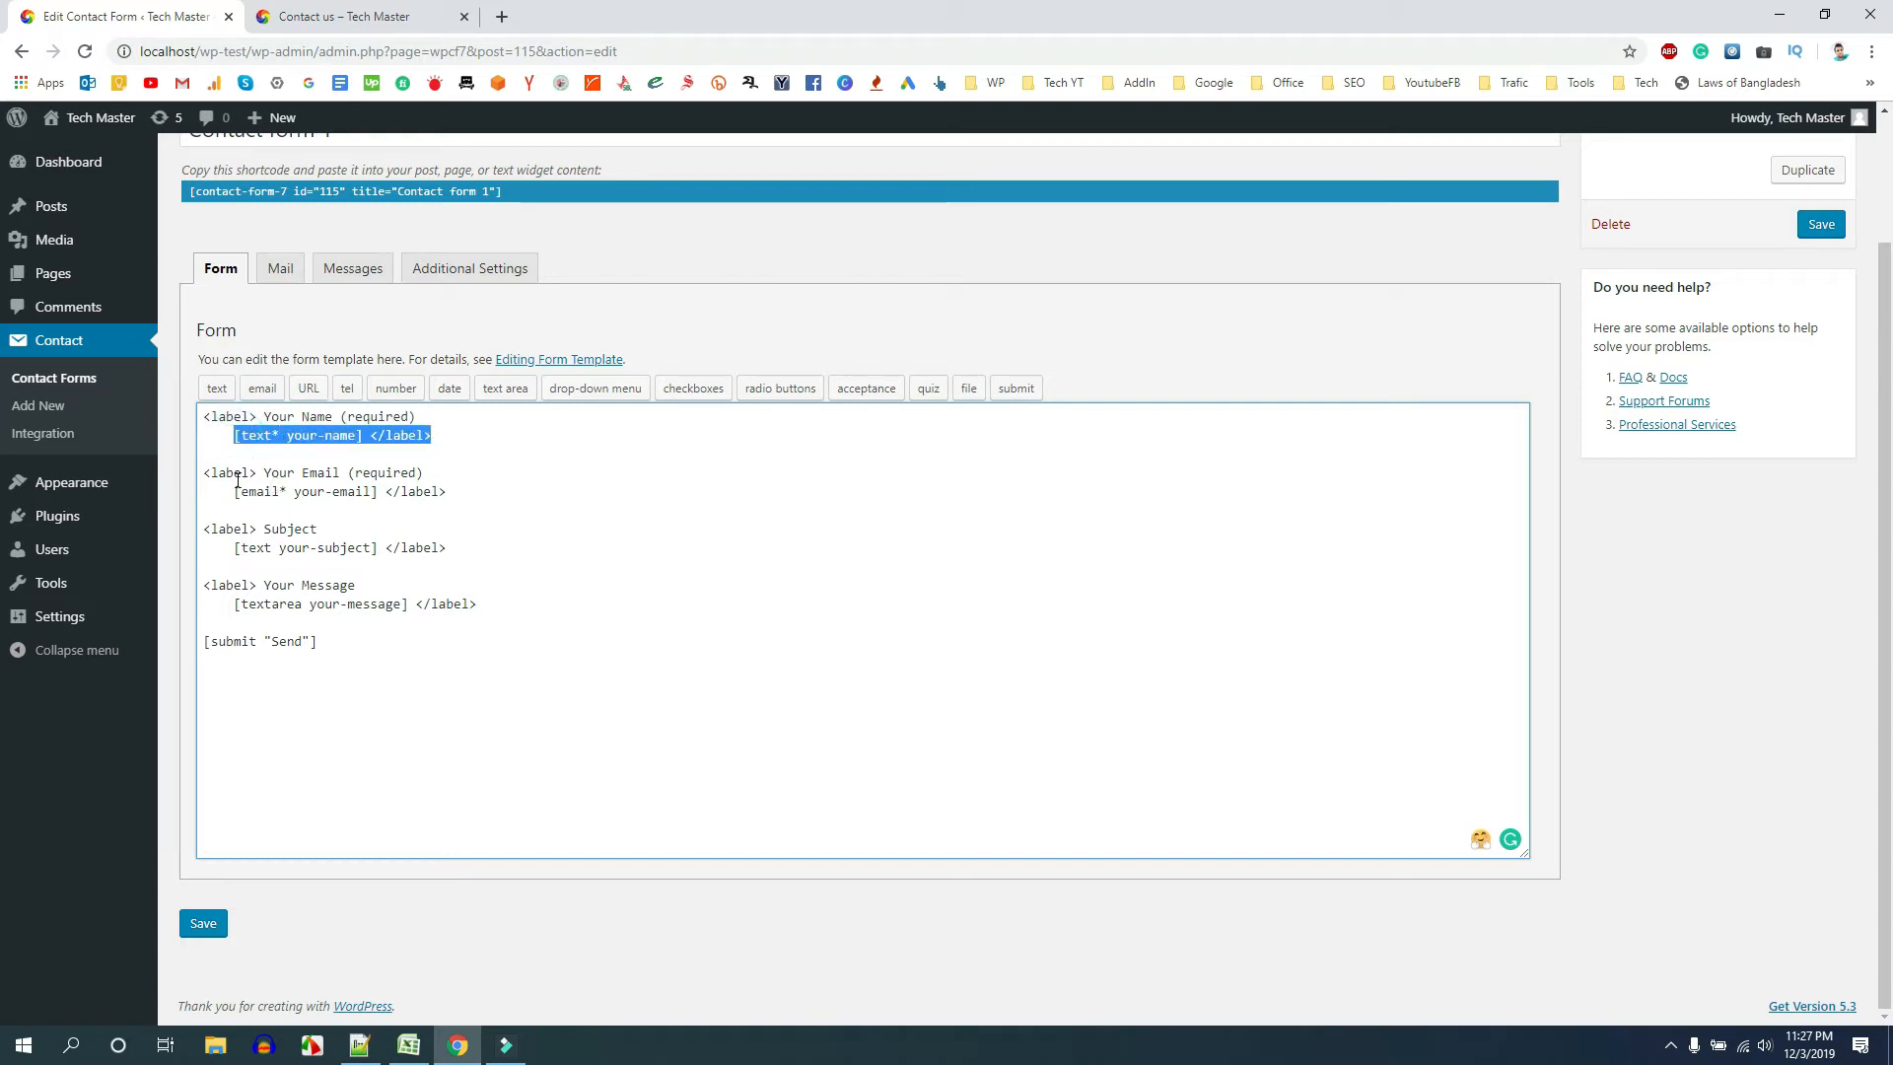
mouse_move(217, 473)
left_mouse_down()
mouse_move(430, 466)
mouse_move(207, 472)
left_mouse_up()
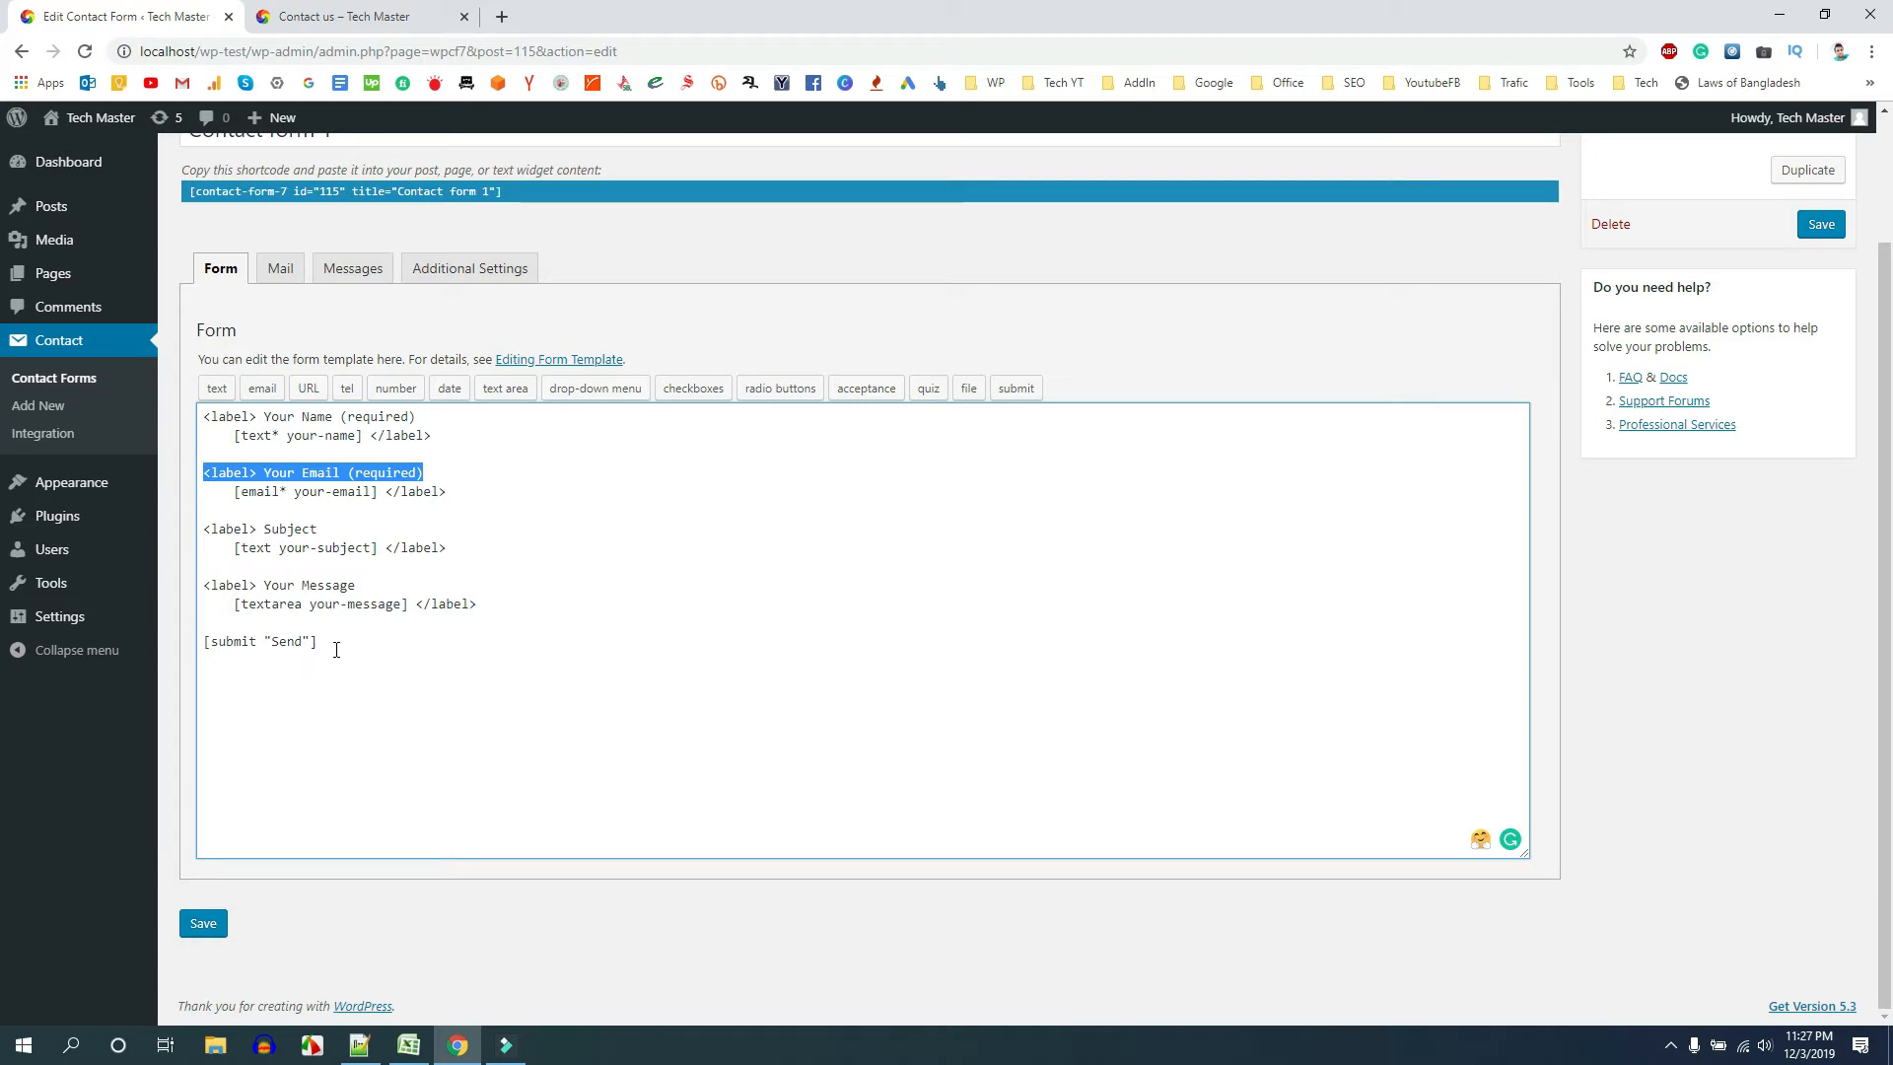
left_click_drag(337, 648, 190, 371)
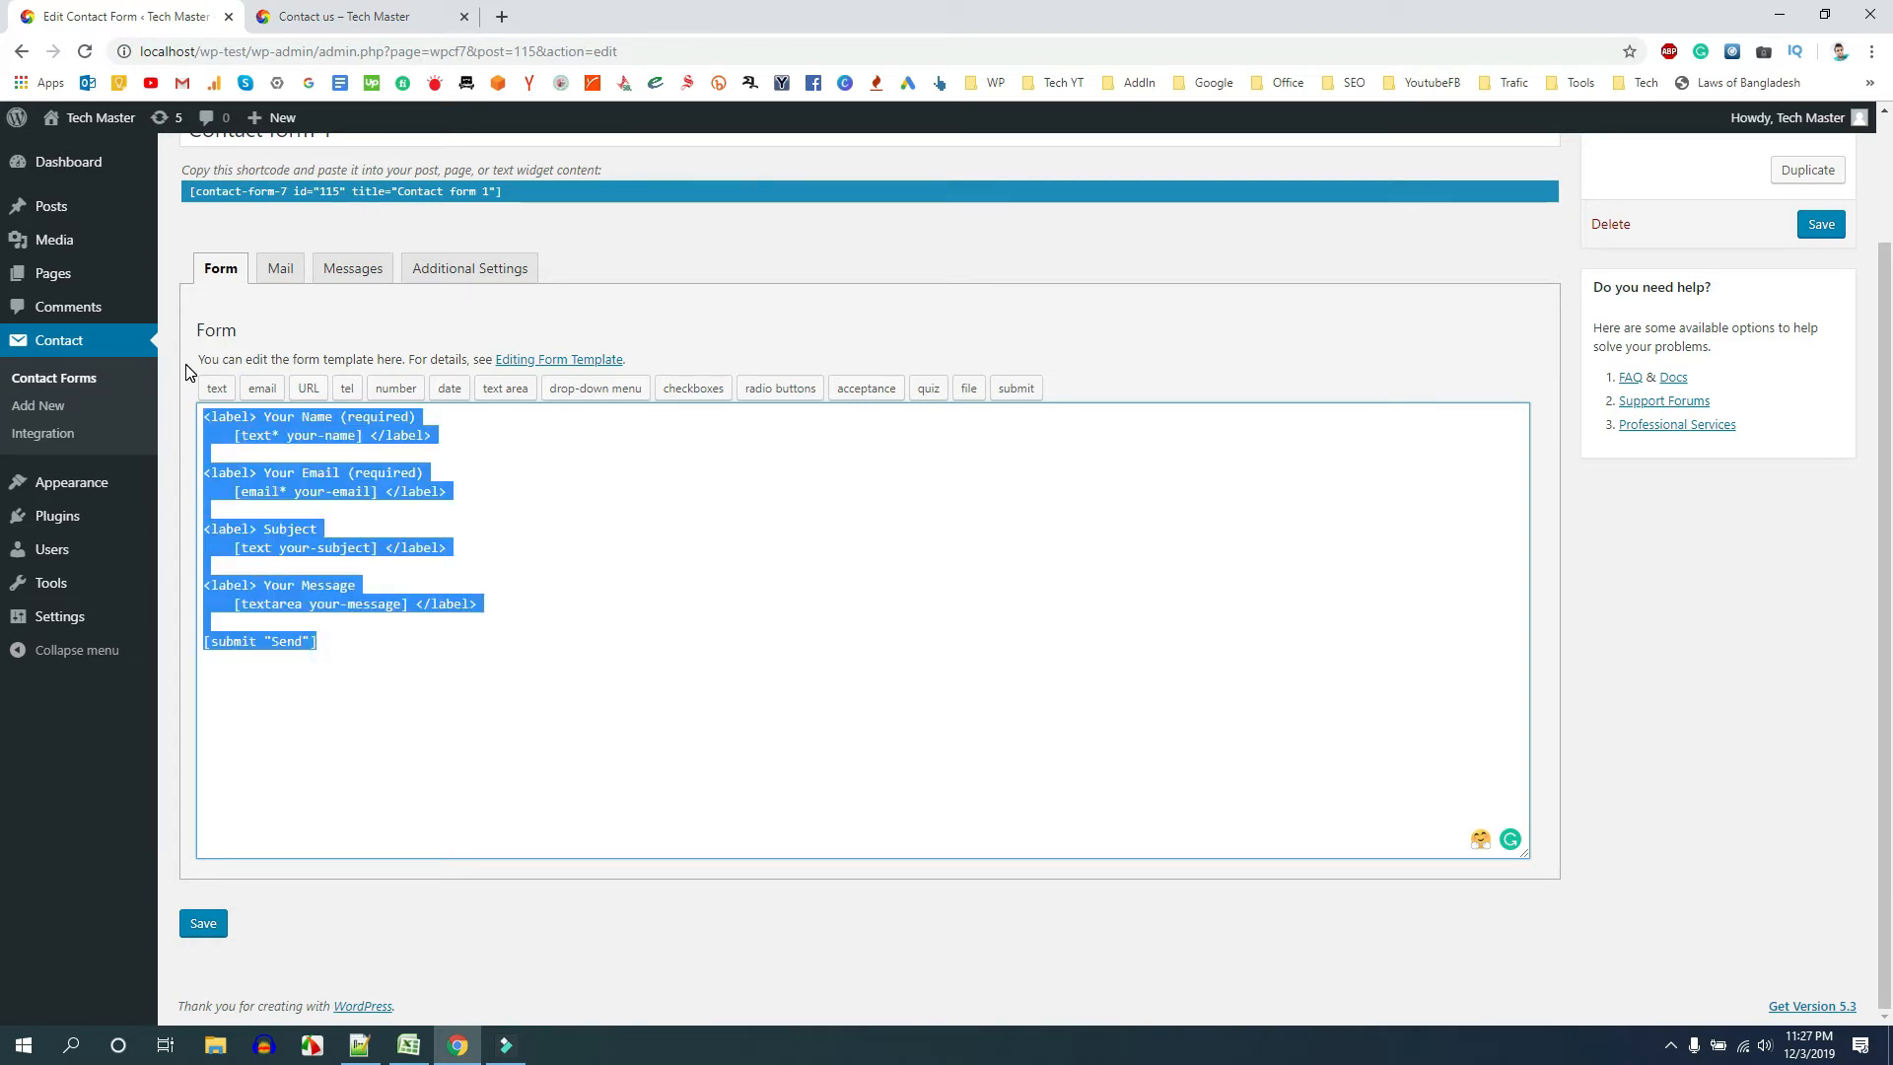
Delete the default template and type 'First Name' into the empty form area
key("Delete")
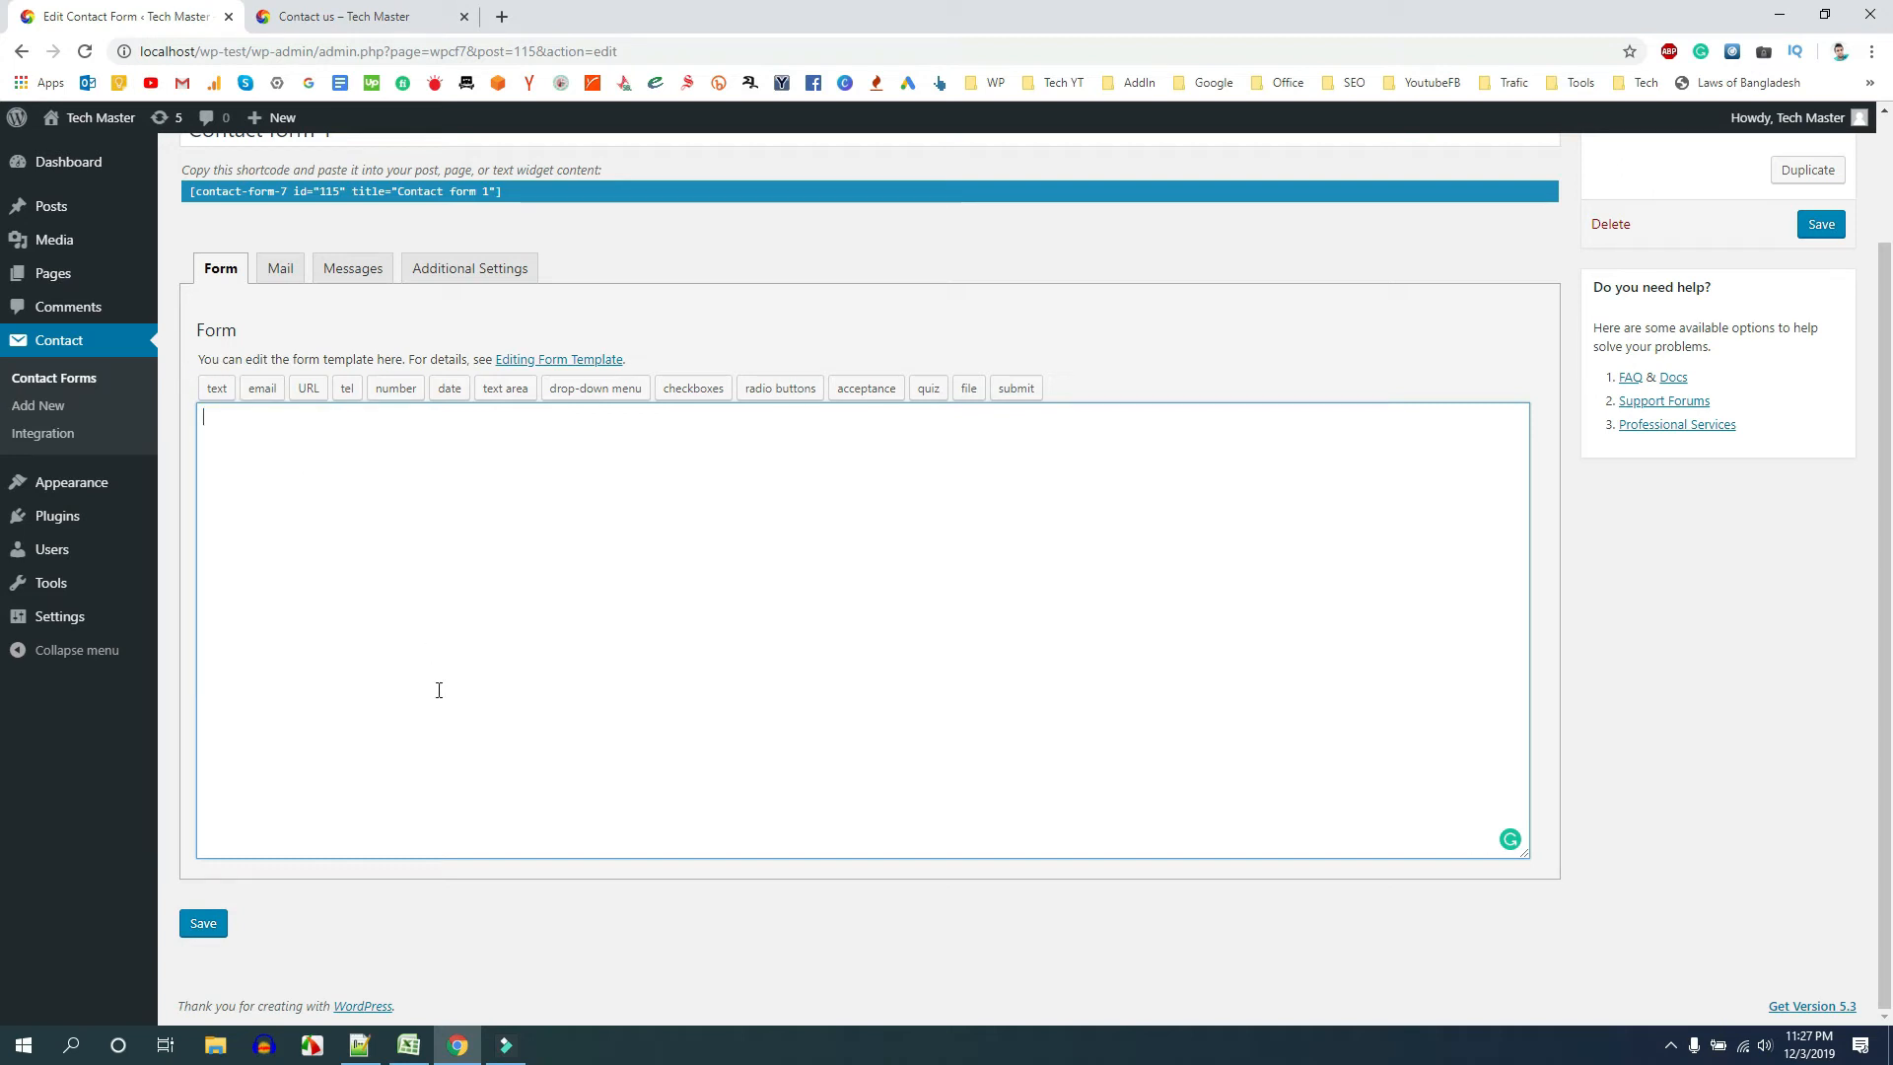
left_click(219, 390)
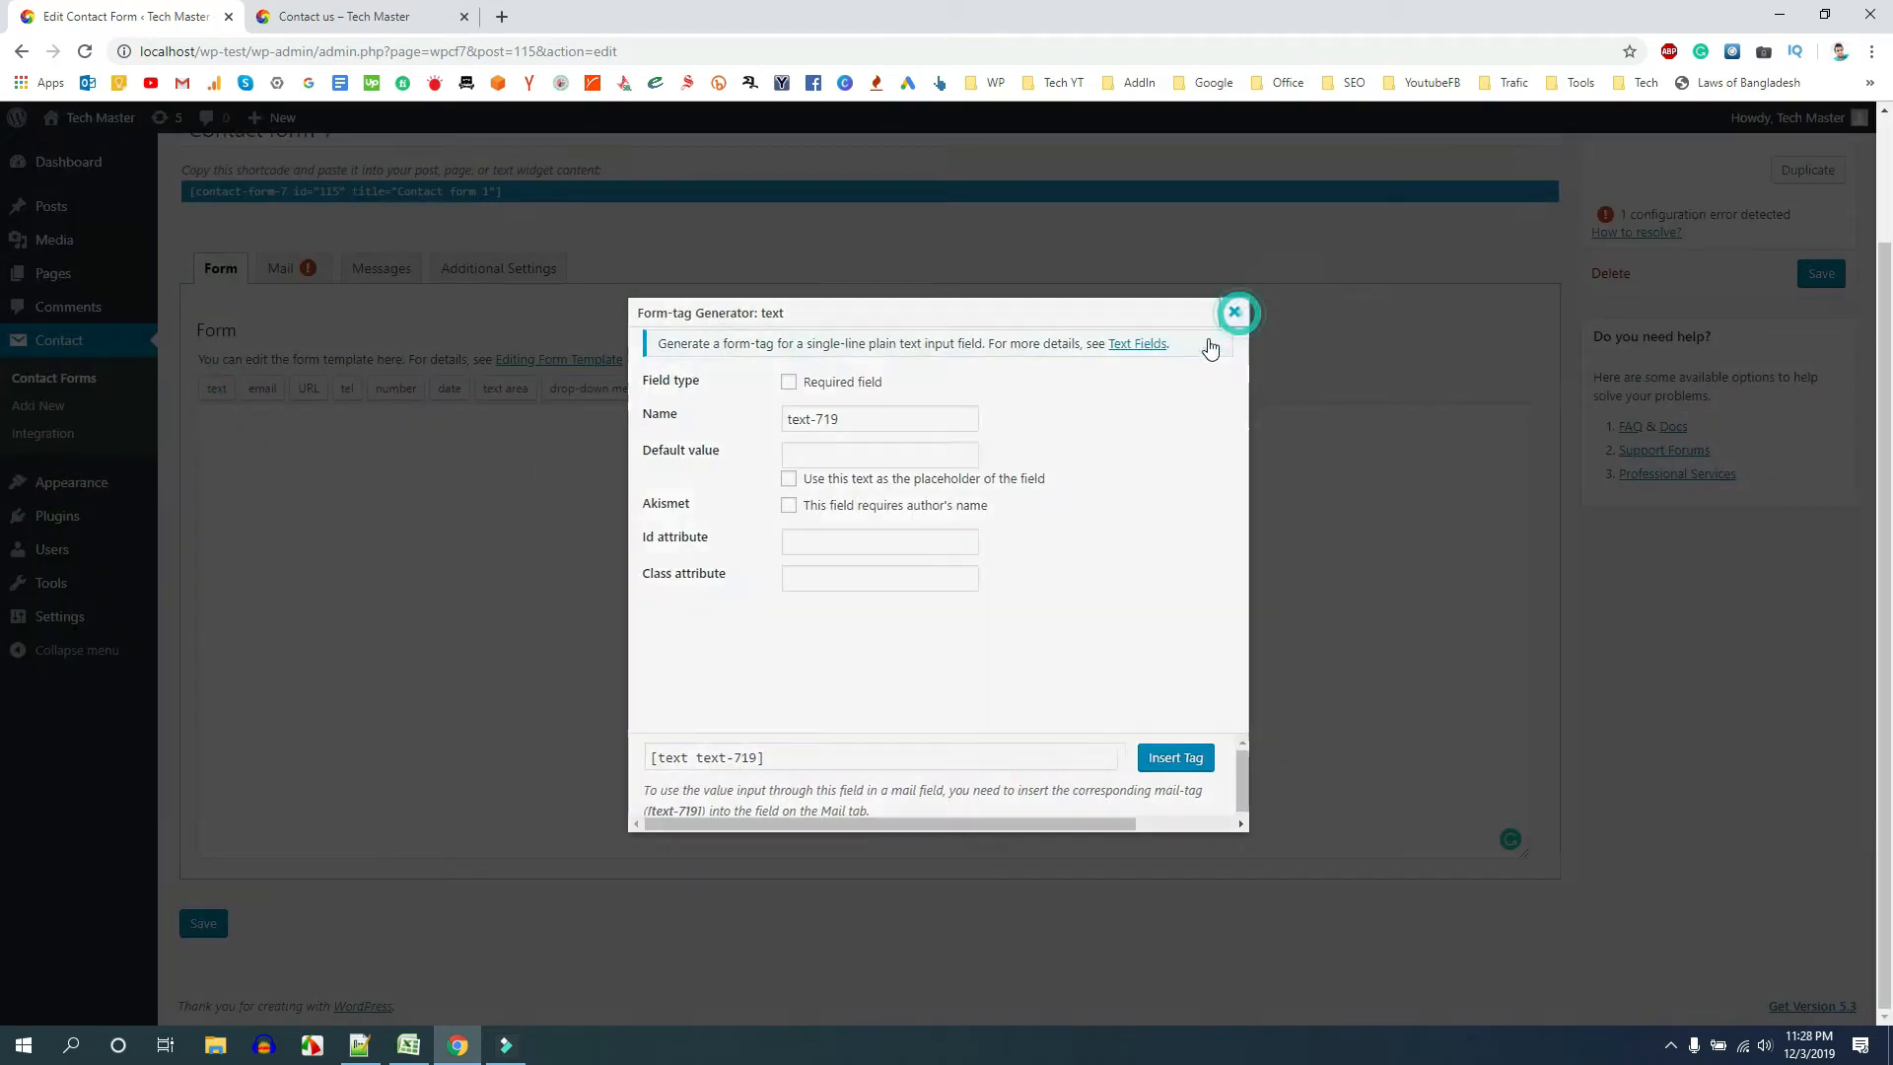
left_click(1243, 311)
left_click(233, 437)
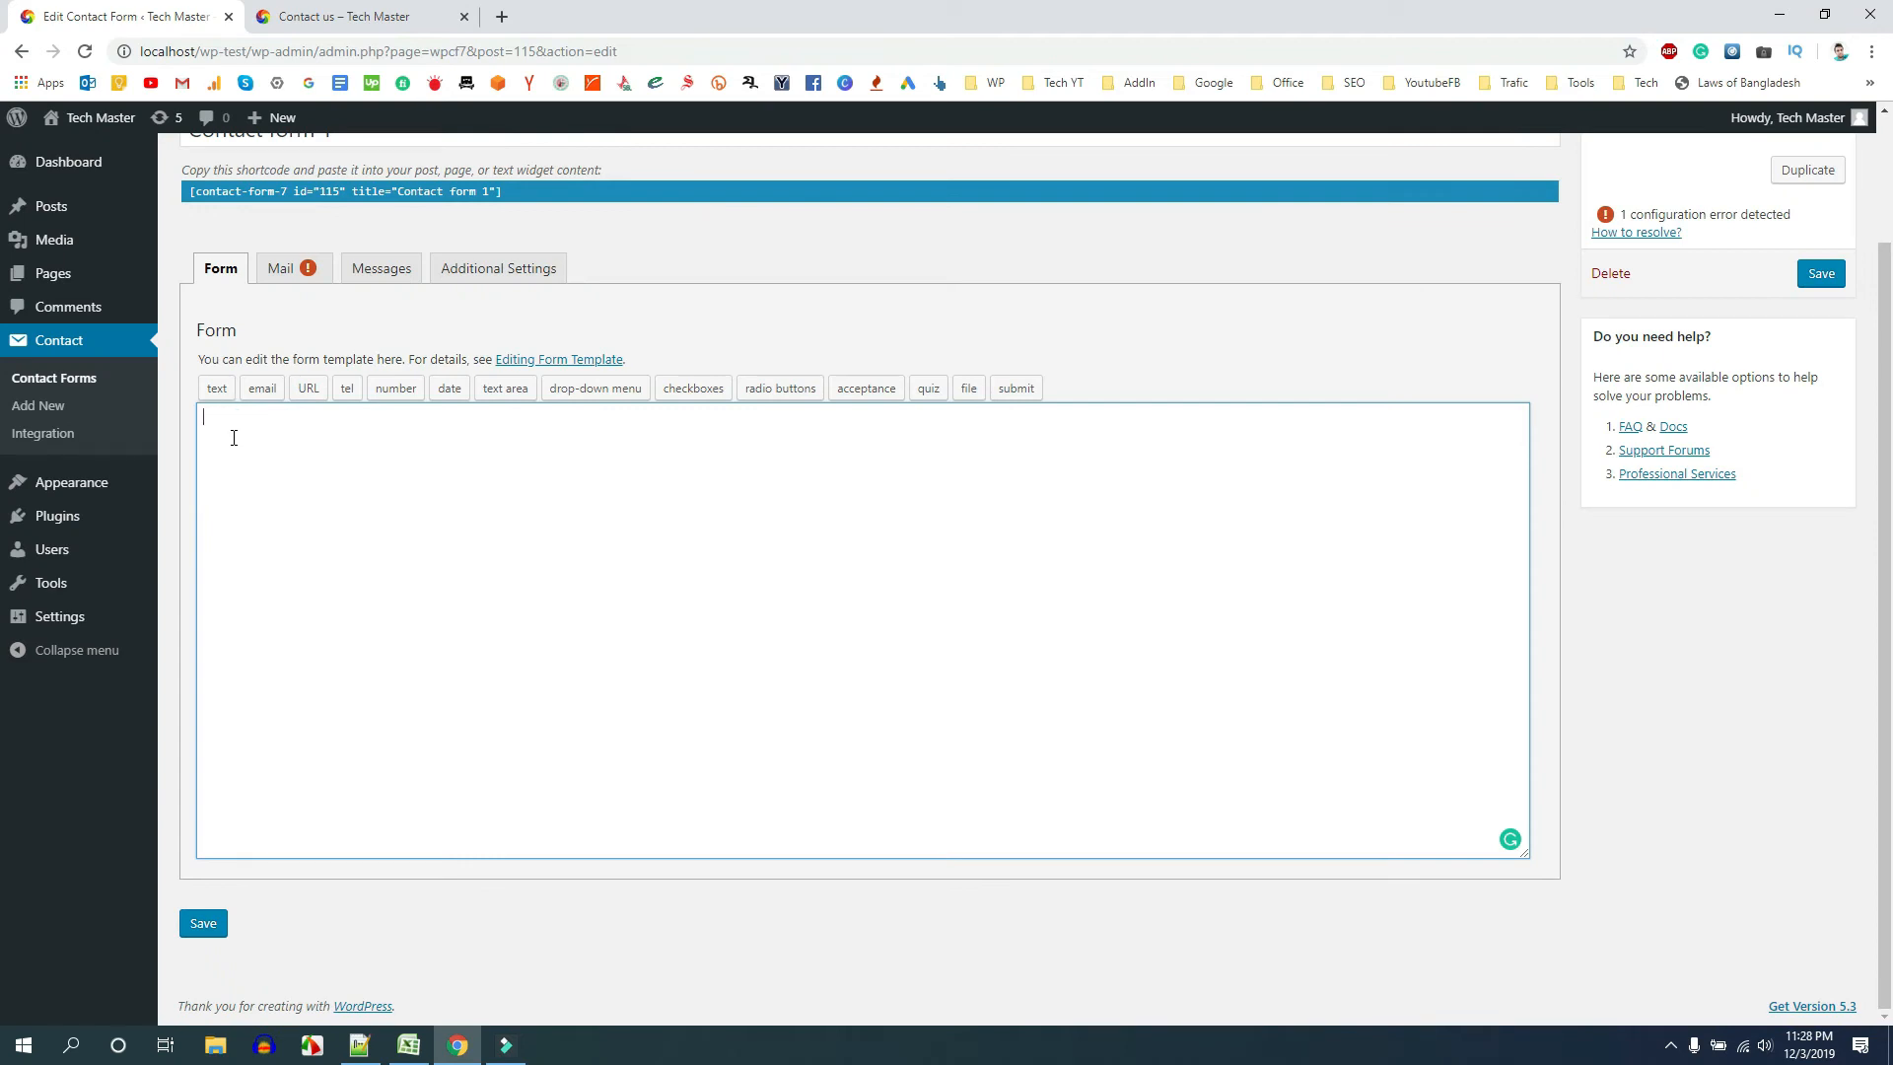
type("Firs")
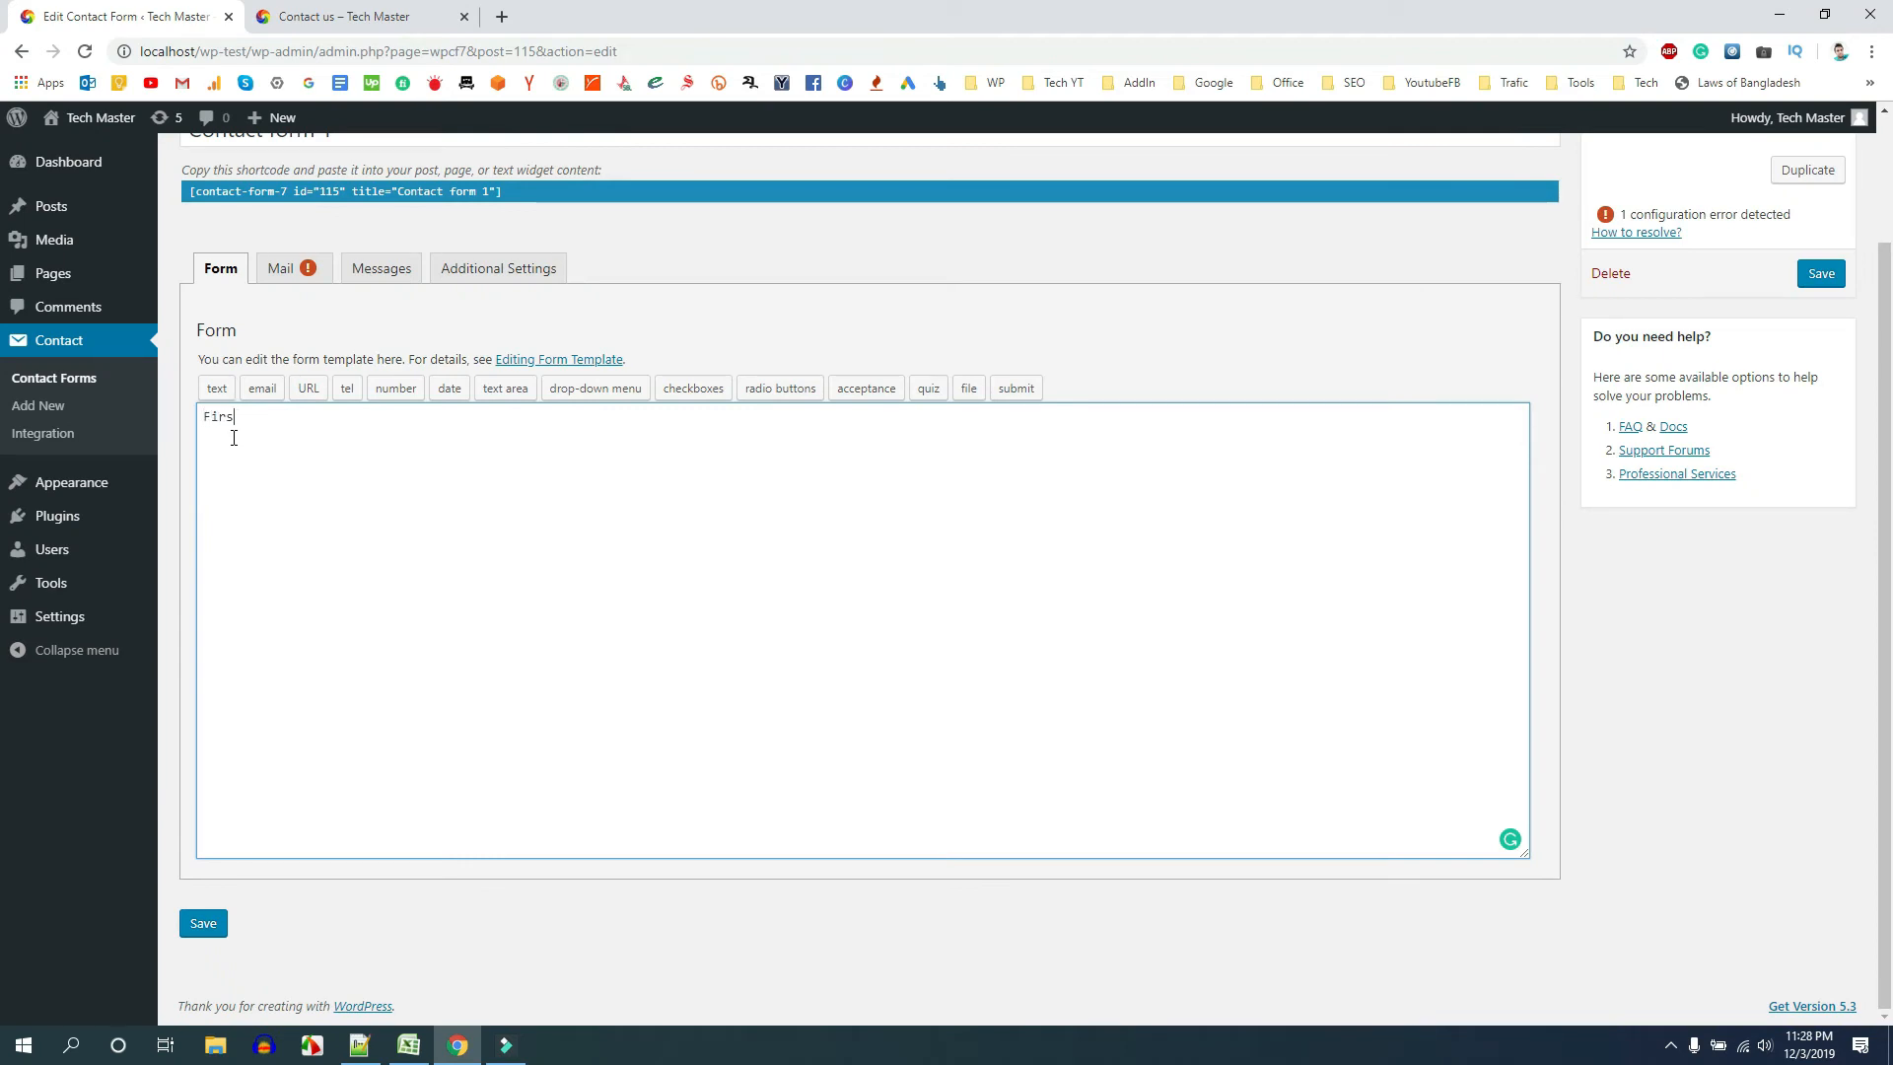
type("t Name")
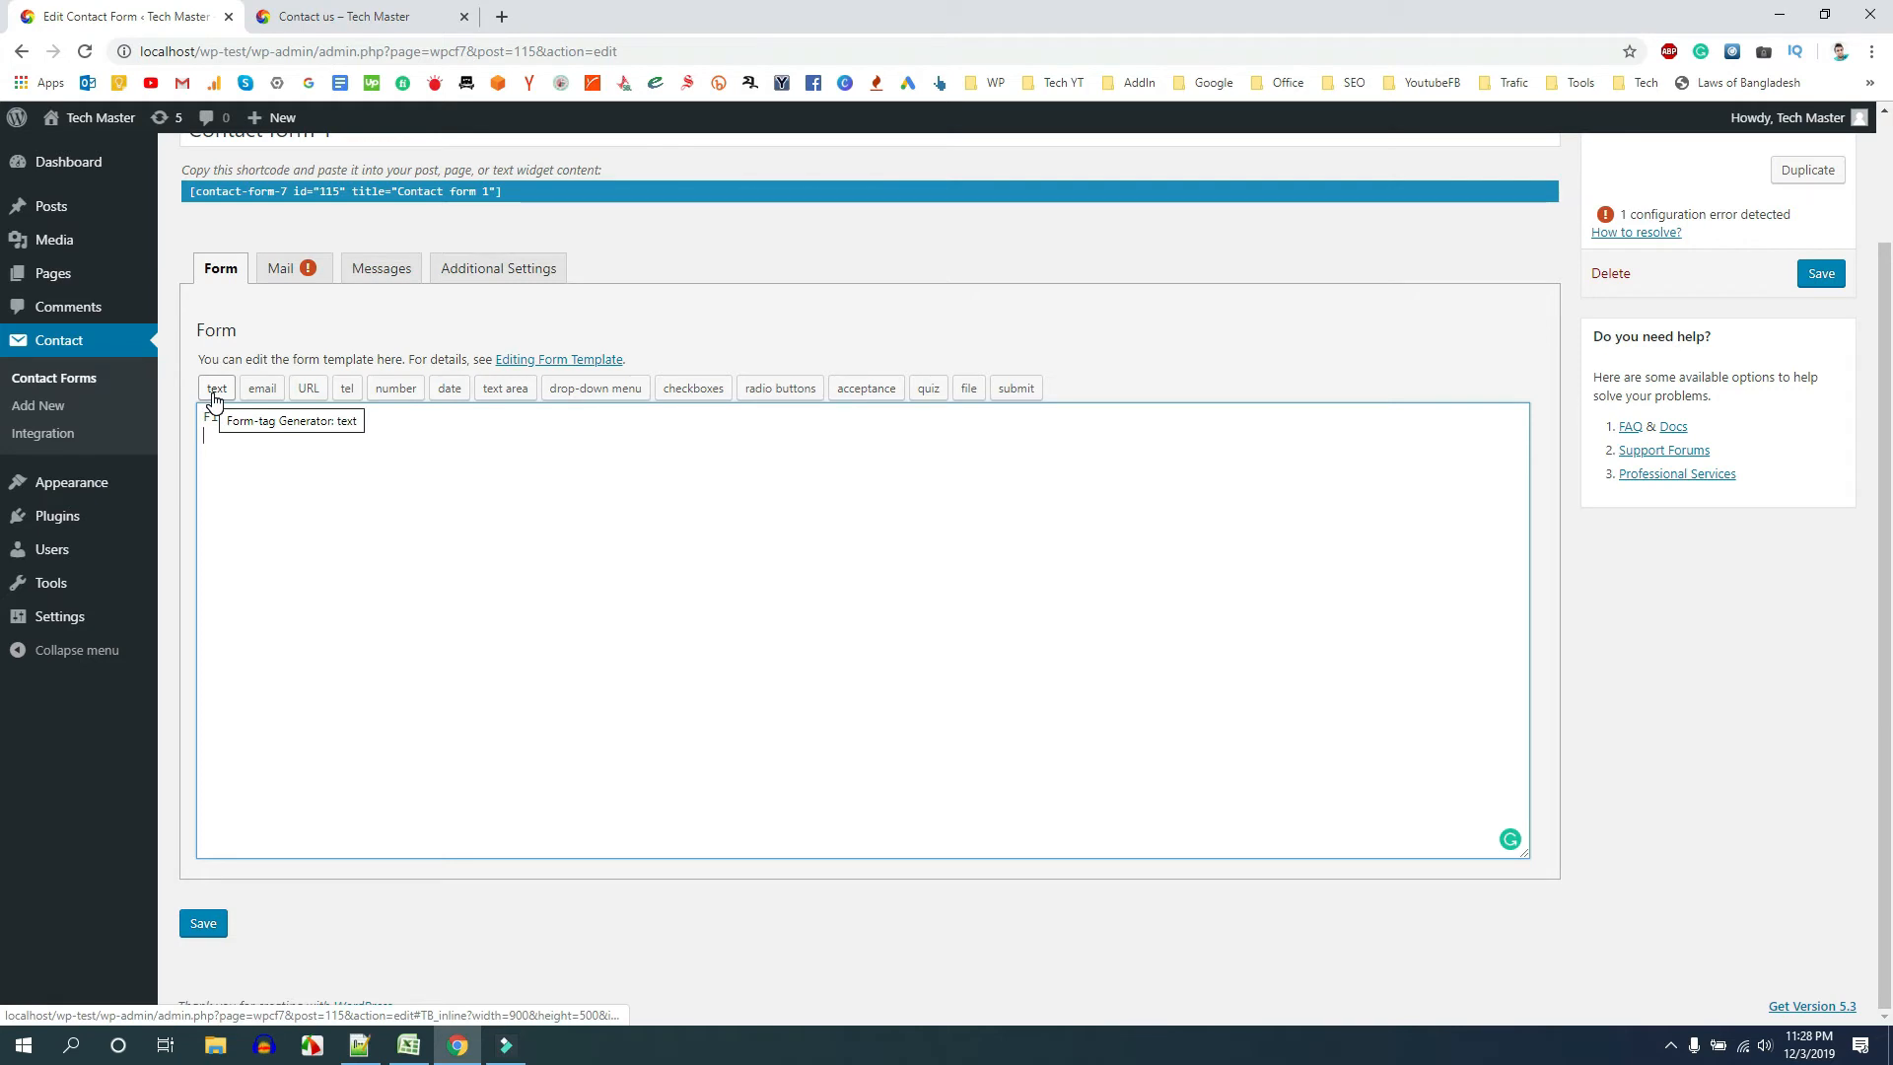
Insert a required FirstName text field with placeholder 'First Name', then type the 'Last Name:' label
left_click(213, 393)
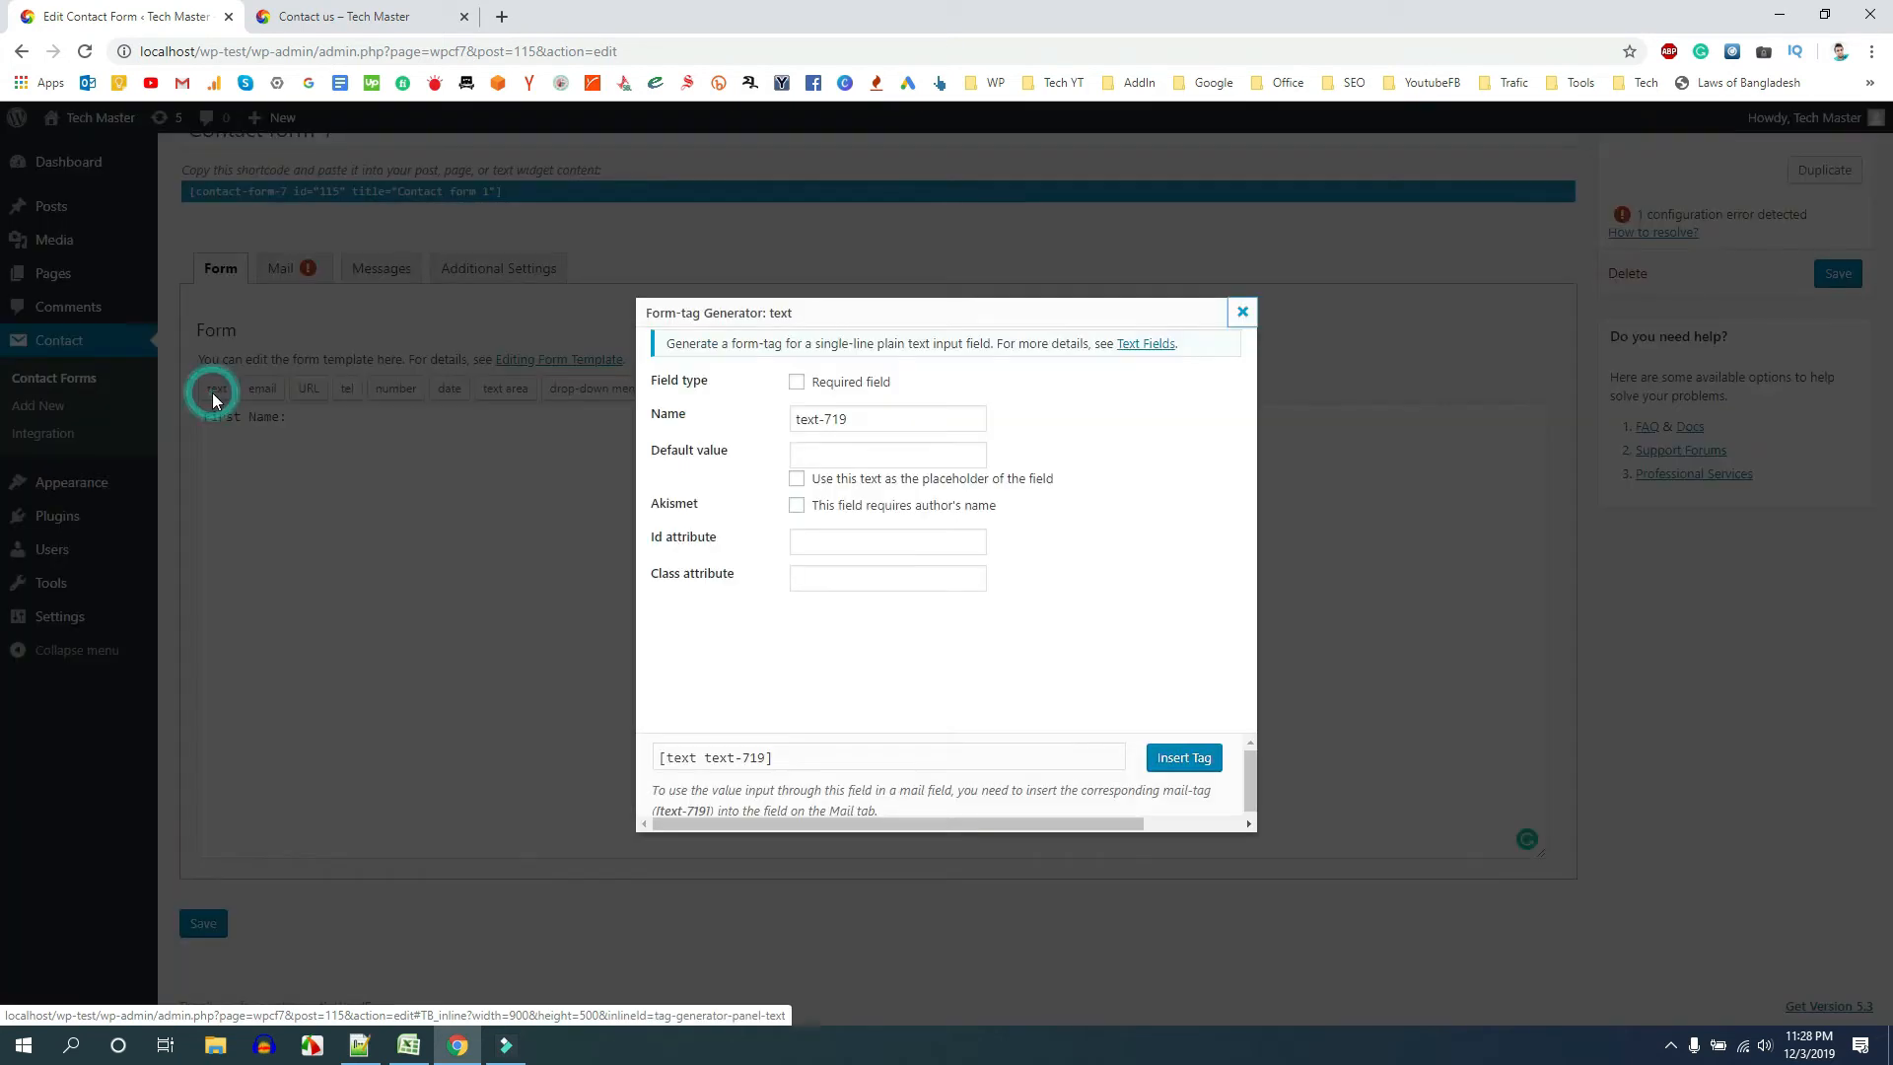
left_click(797, 382)
left_click_drag(861, 431, 739, 423)
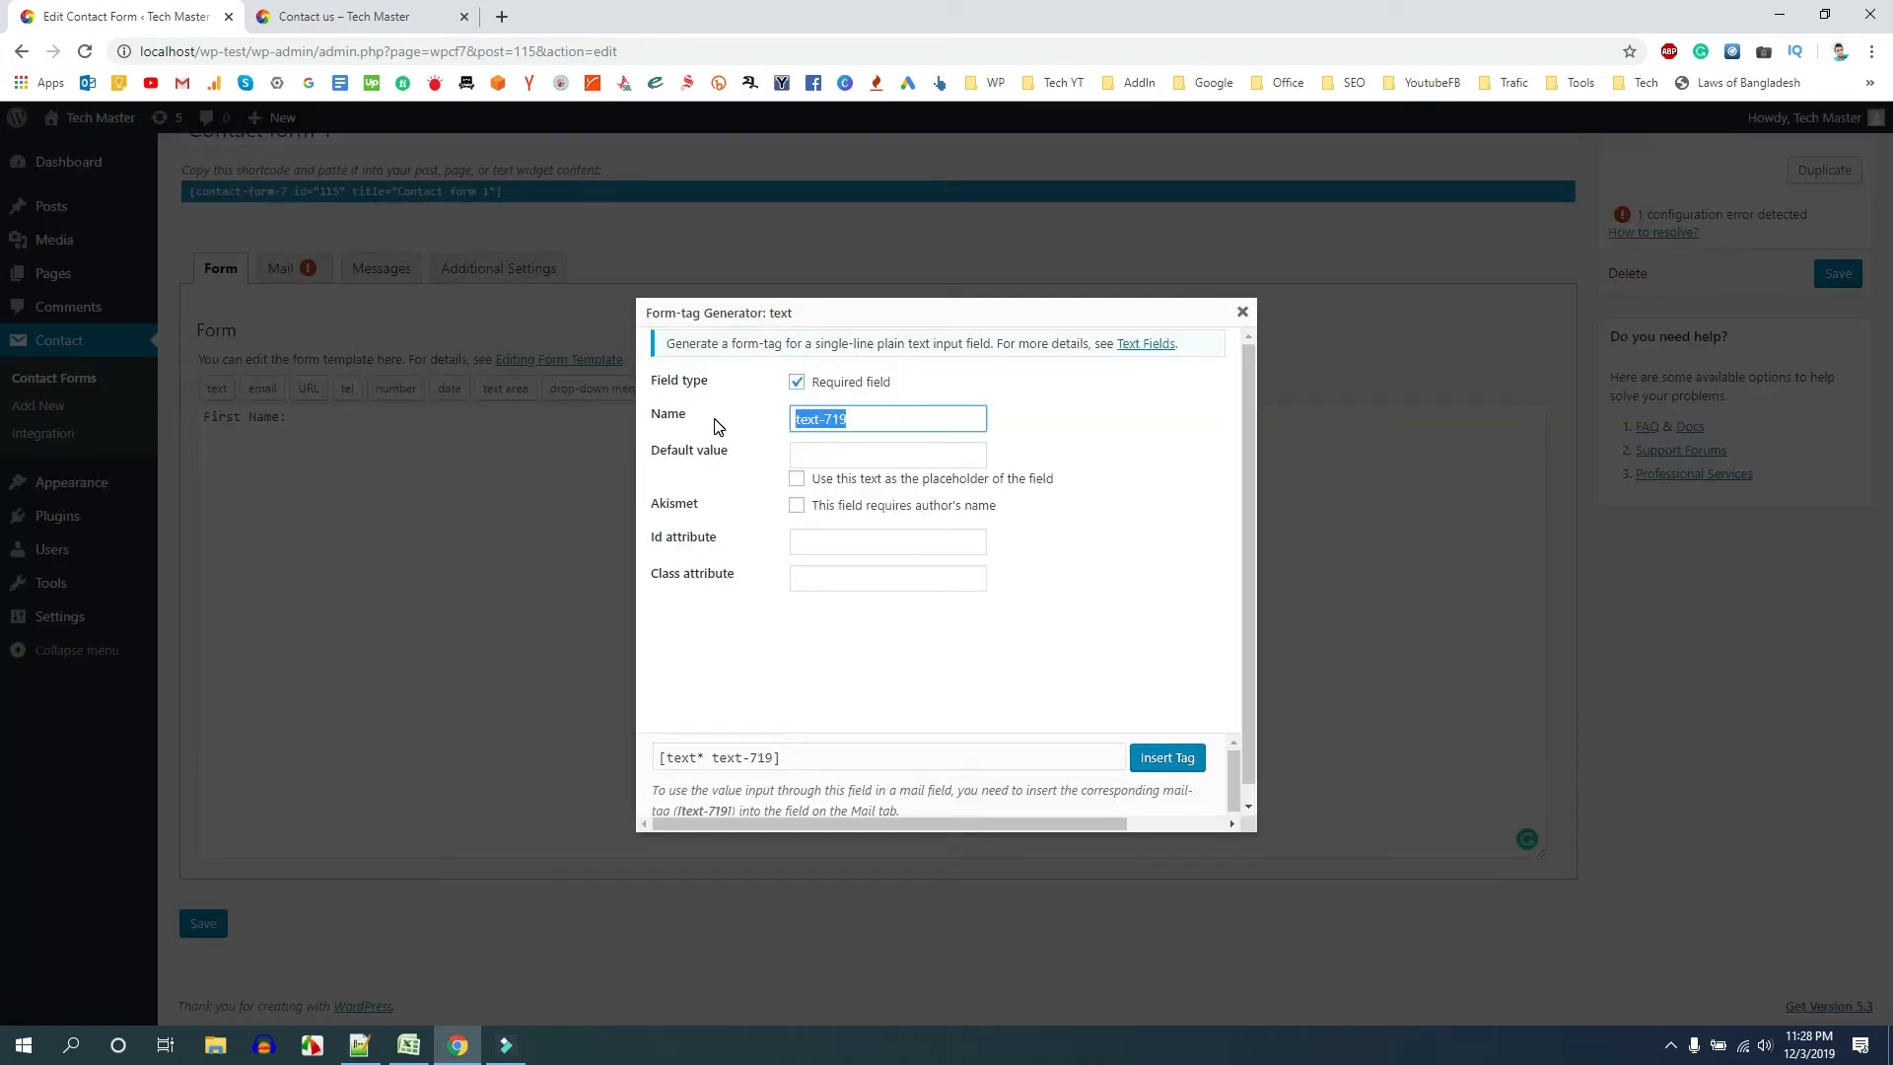
type("First Name")
left_click(800, 456)
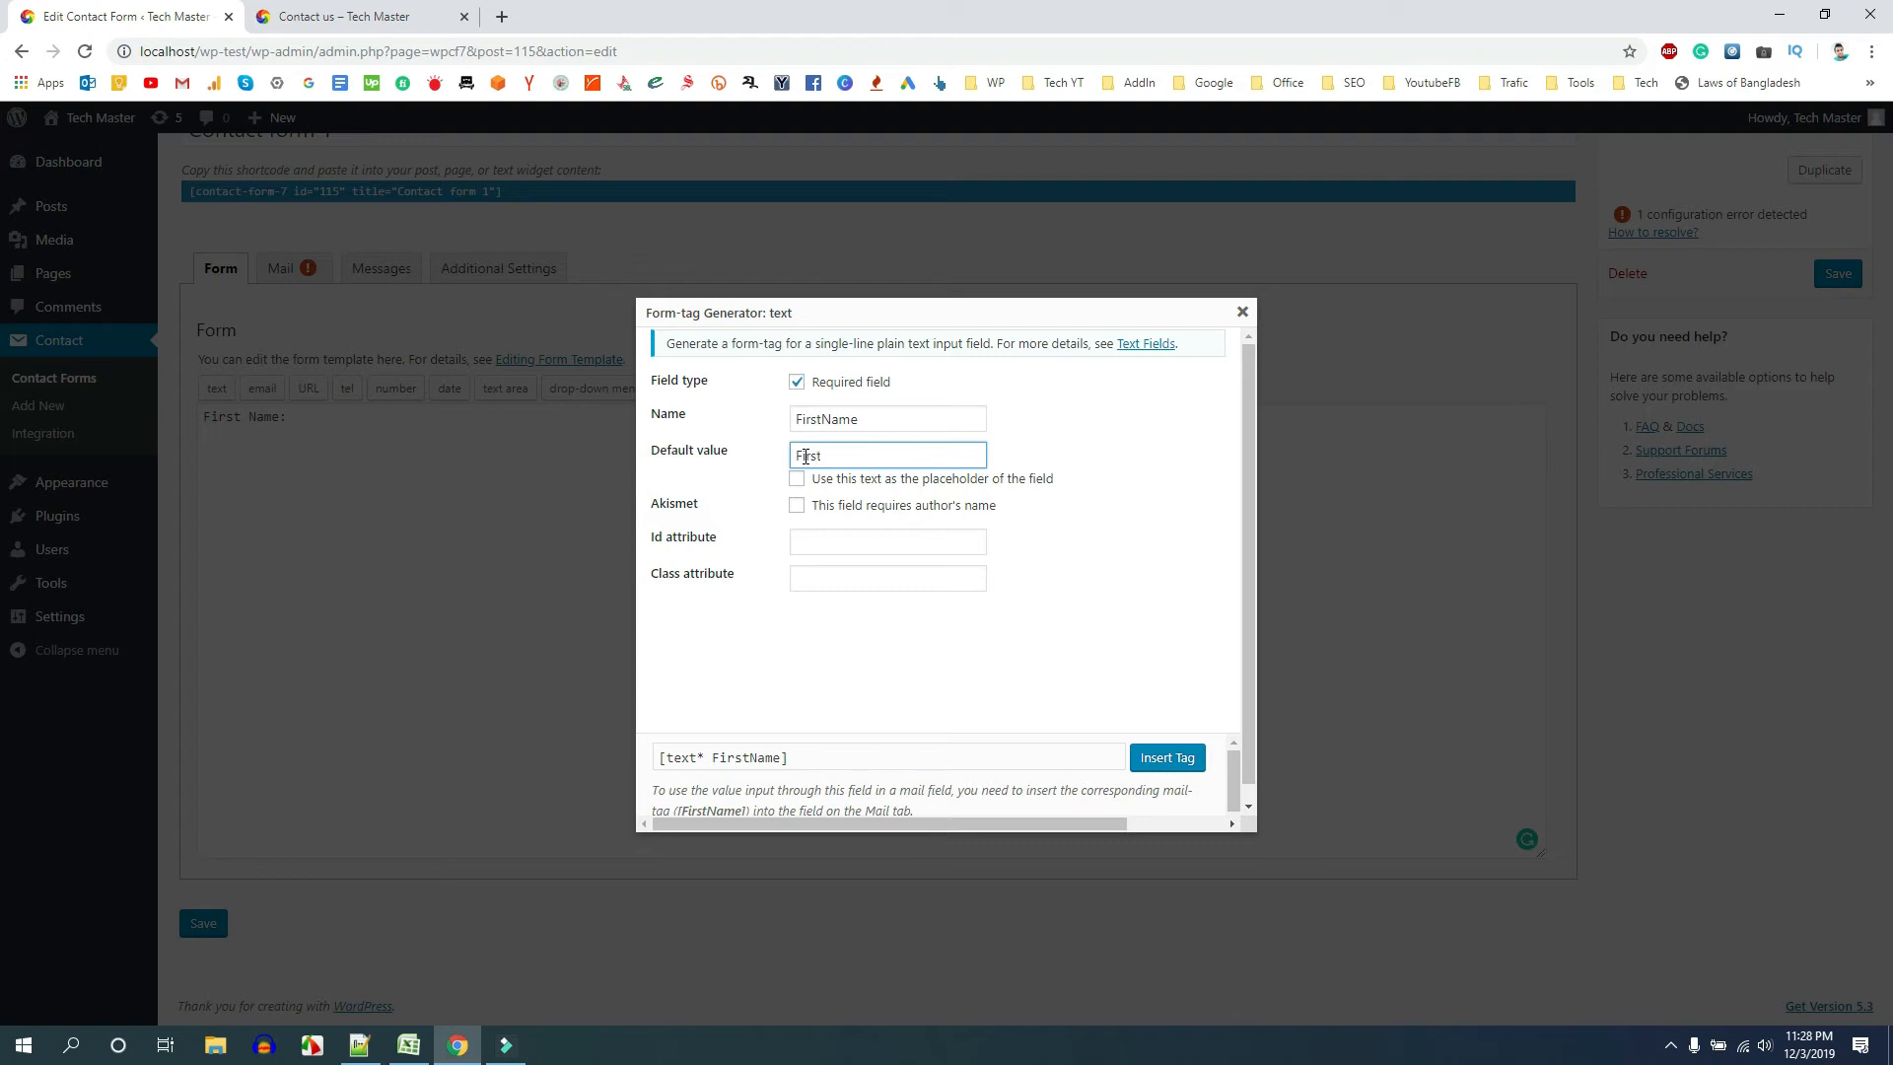
type("First Nane")
key("BackSpace")
type("me")
left_click(797, 481)
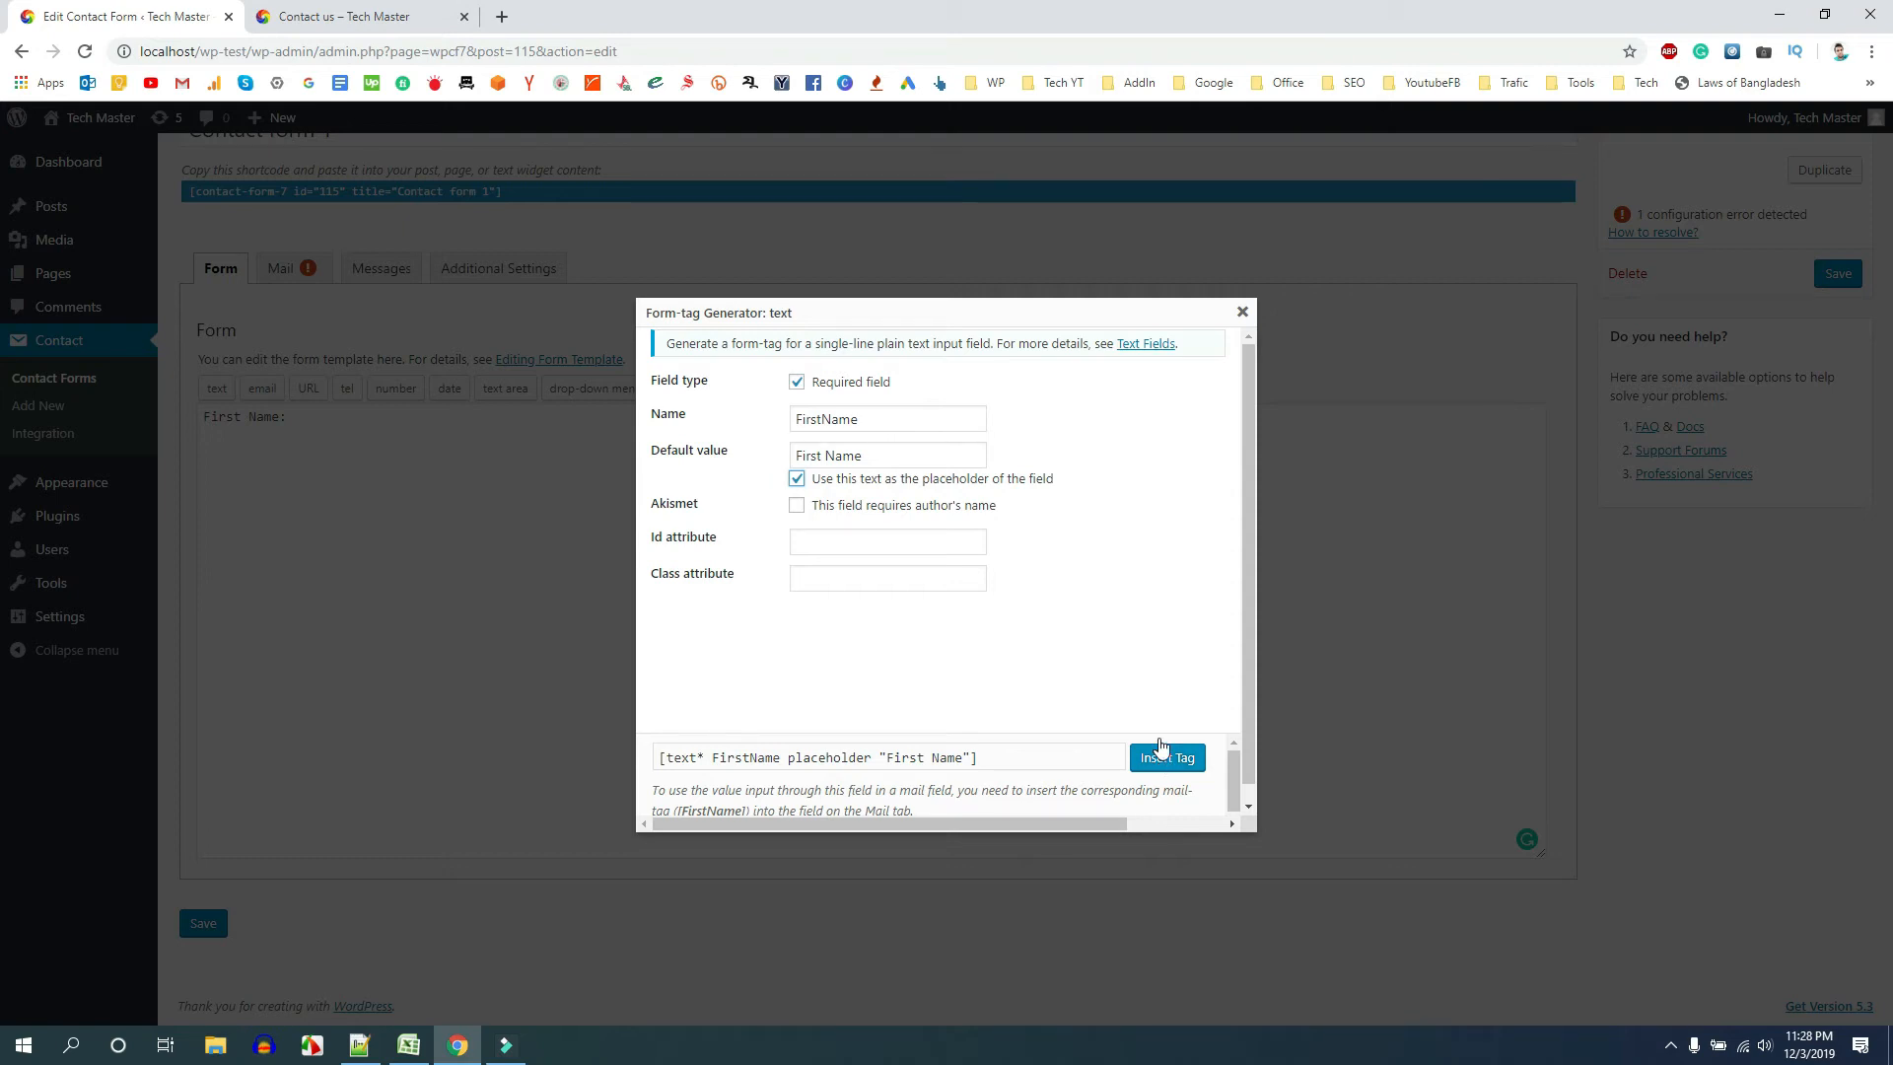
scroll(1164, 754, "down", 1)
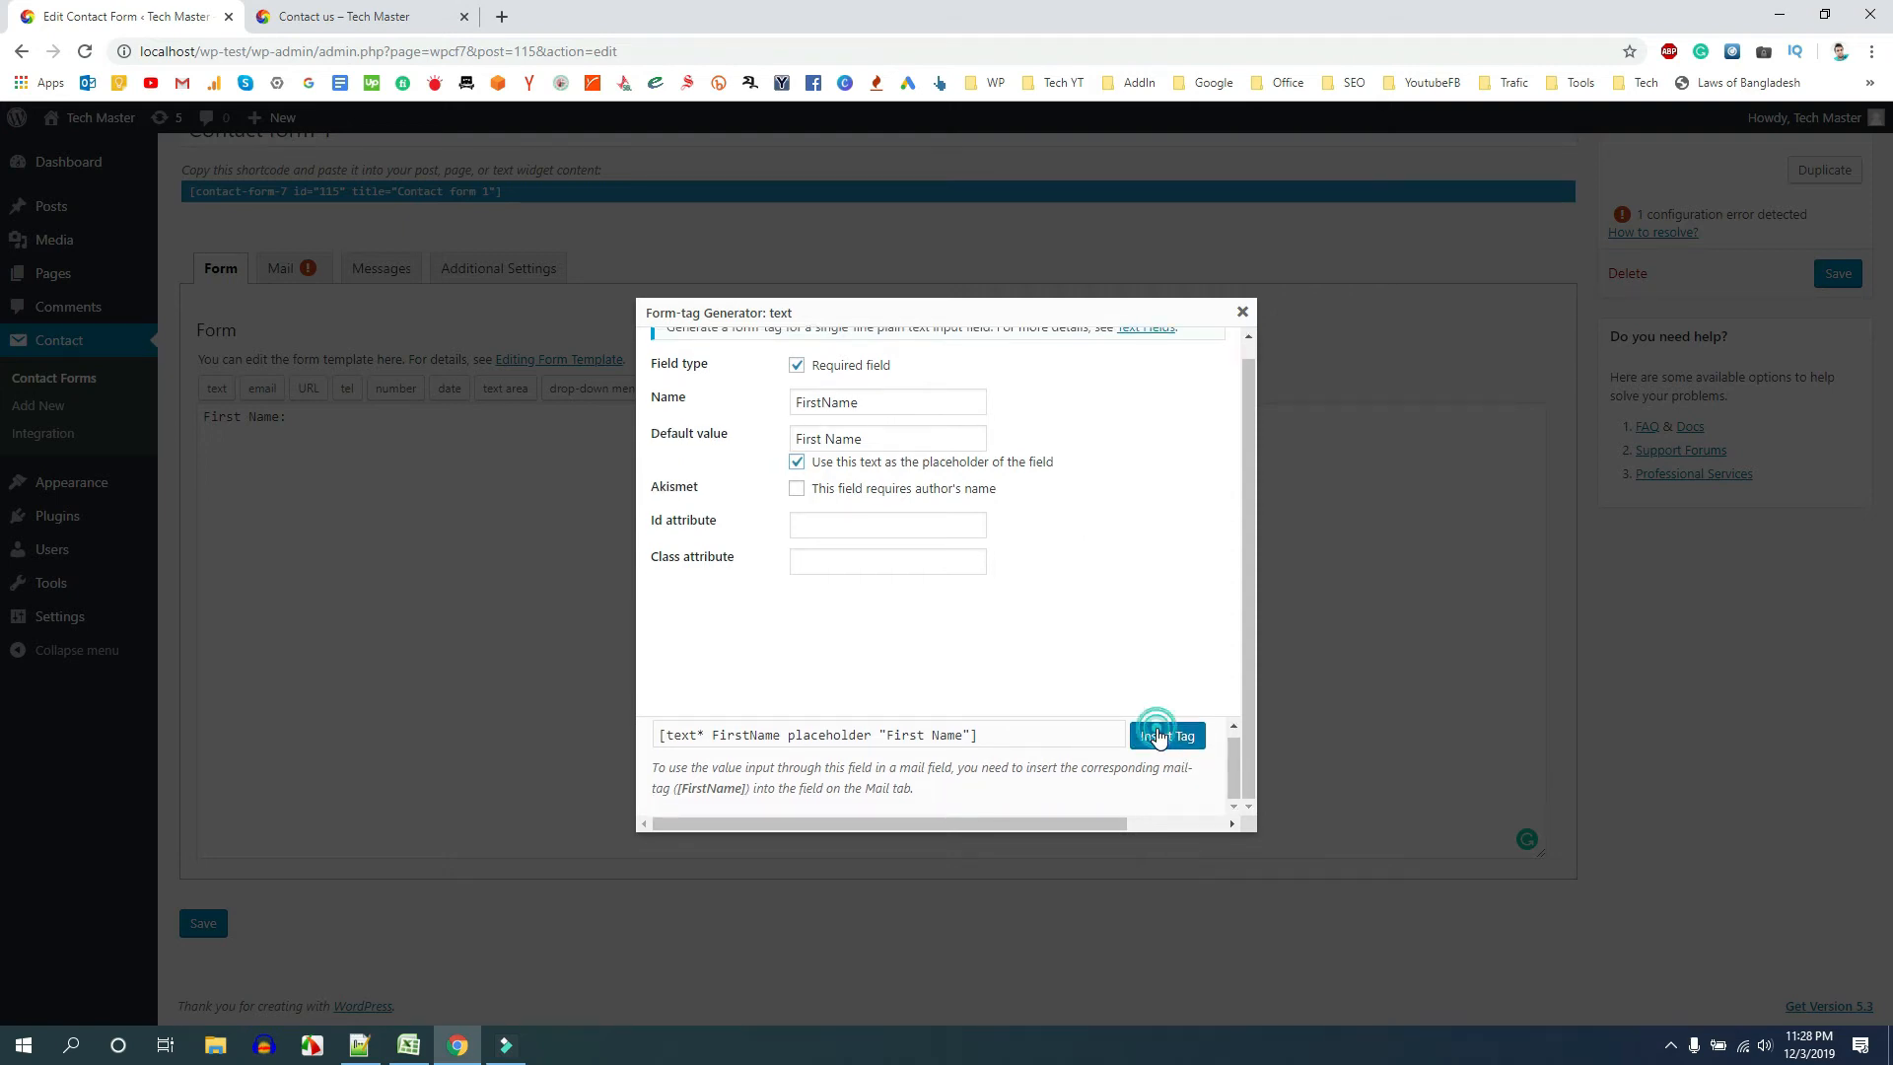
left_click(1160, 734)
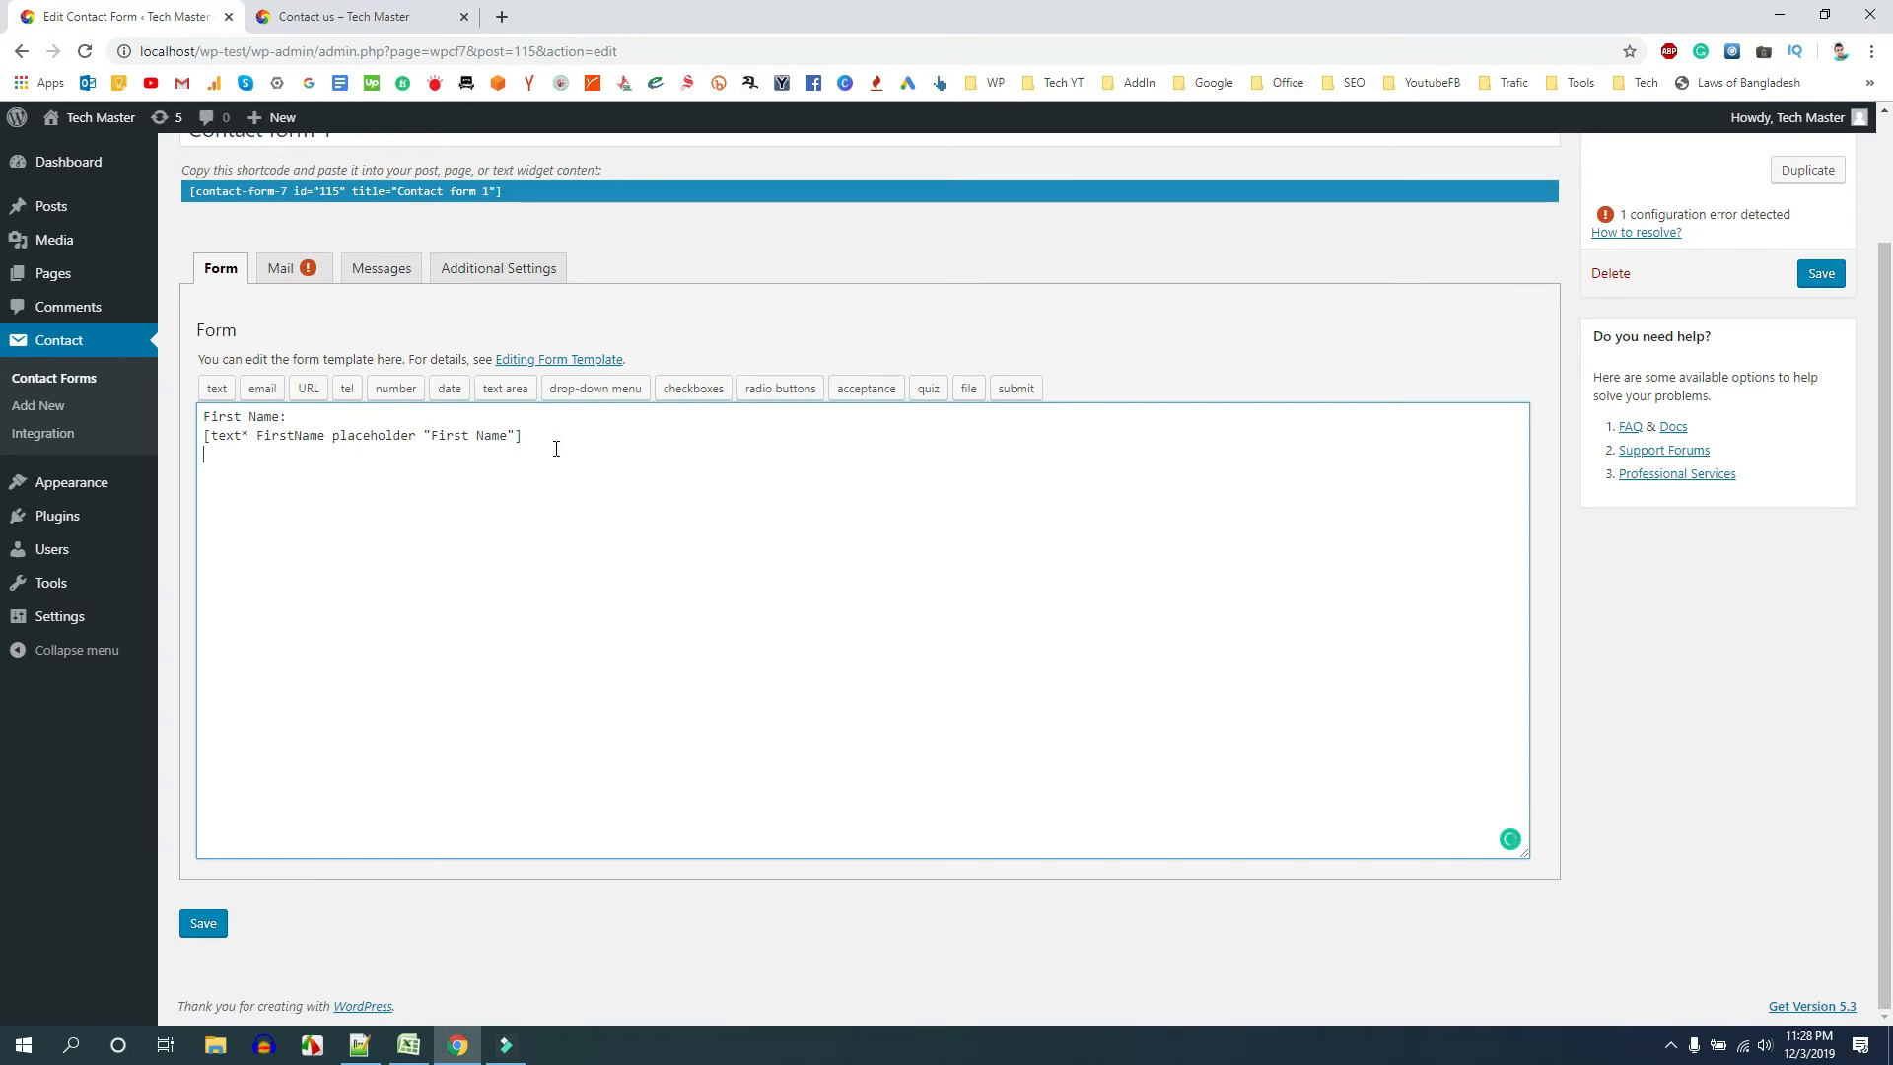
type("Last Name:")
Add a required LastName text field with placeholder 'Last Name' on a new line below its label
key("Return")
left_click(216, 388)
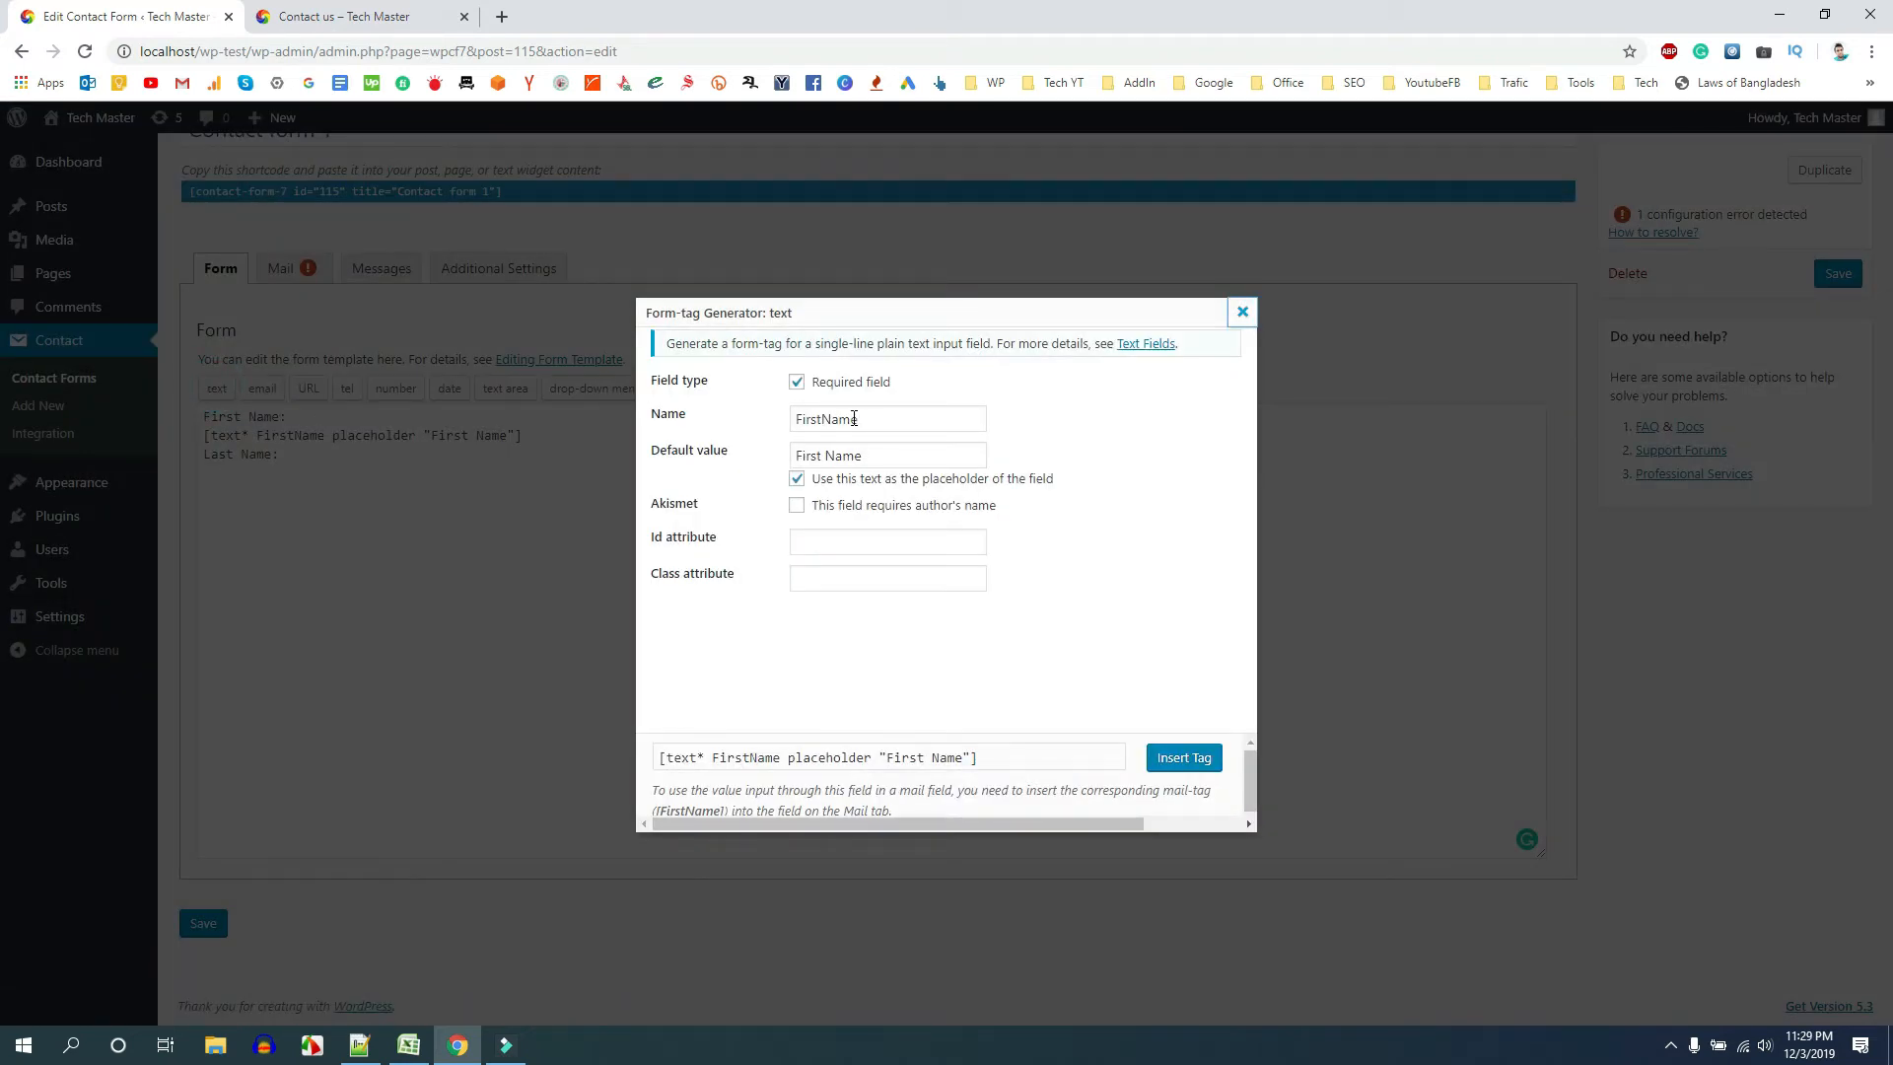
left_click_drag(824, 419, 790, 419)
type("F")
key("BackSpace")
type("Las")
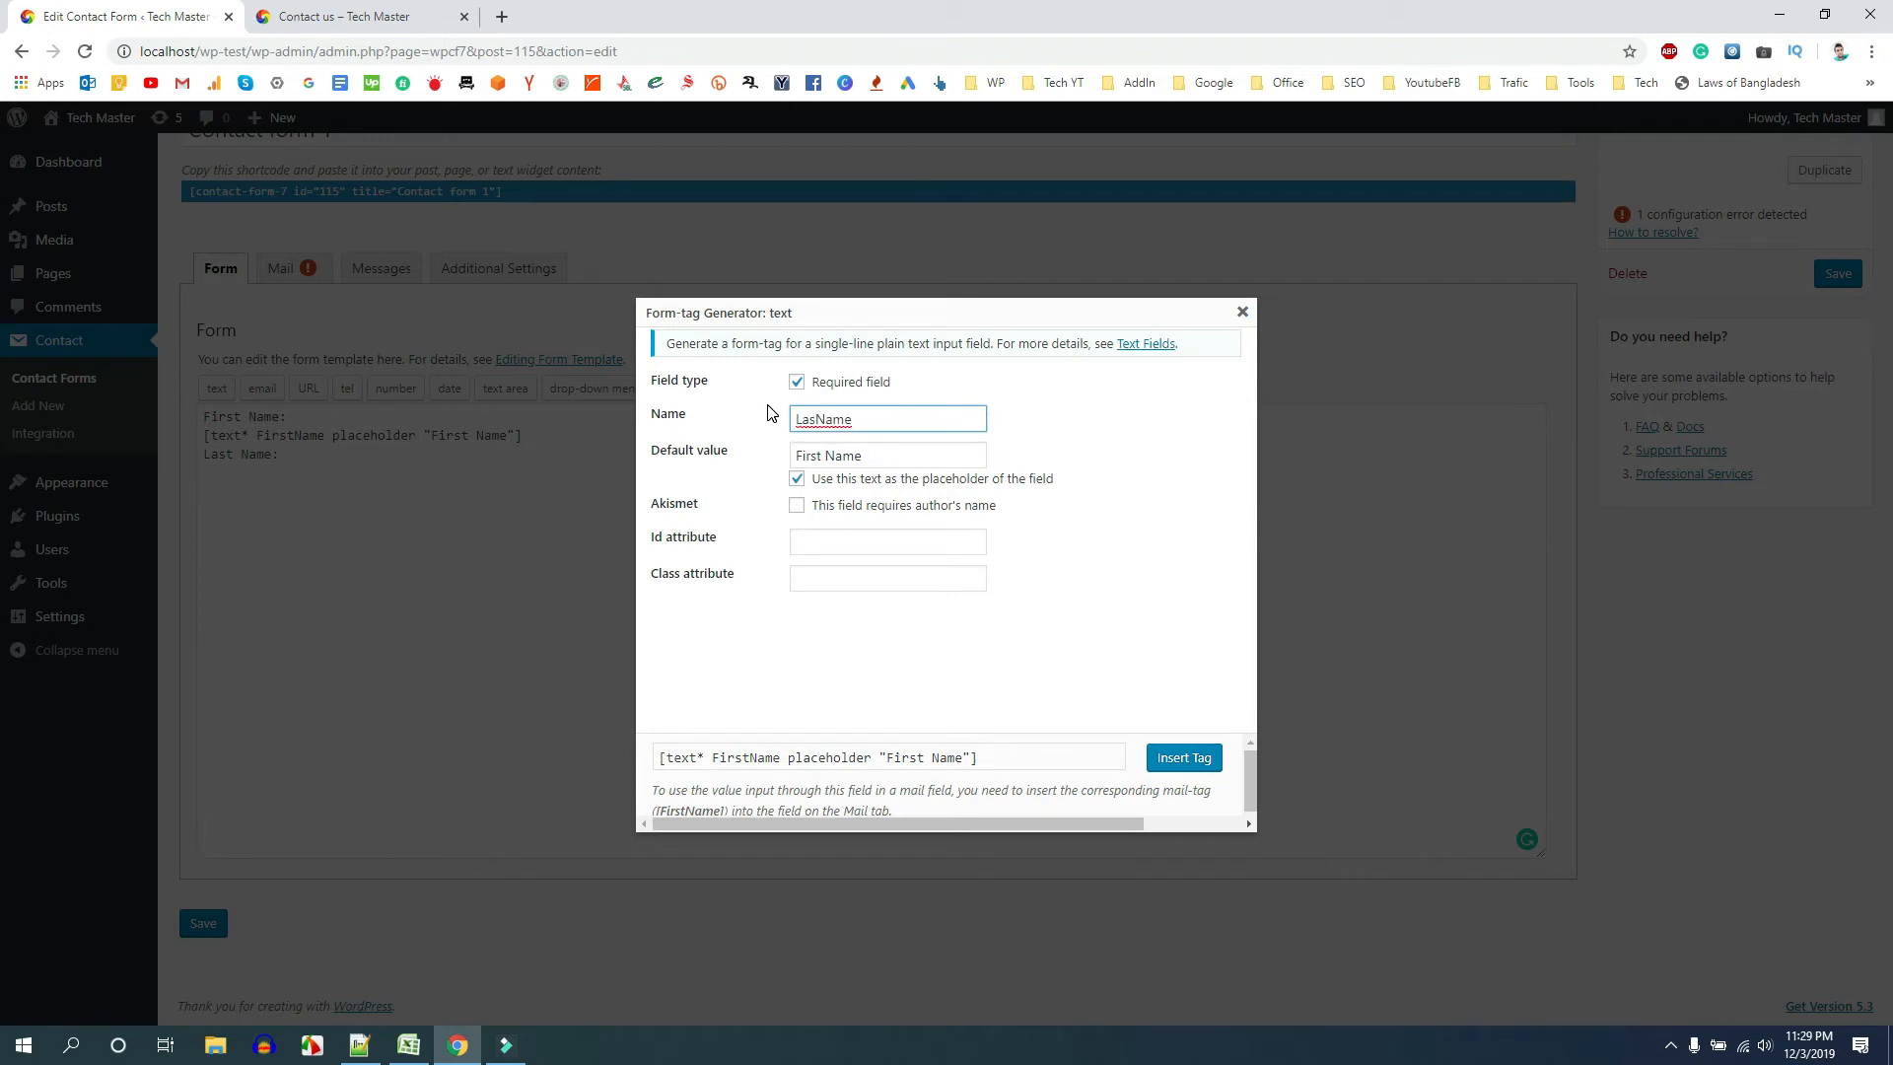
type("t")
double_click(806, 455)
type("Last")
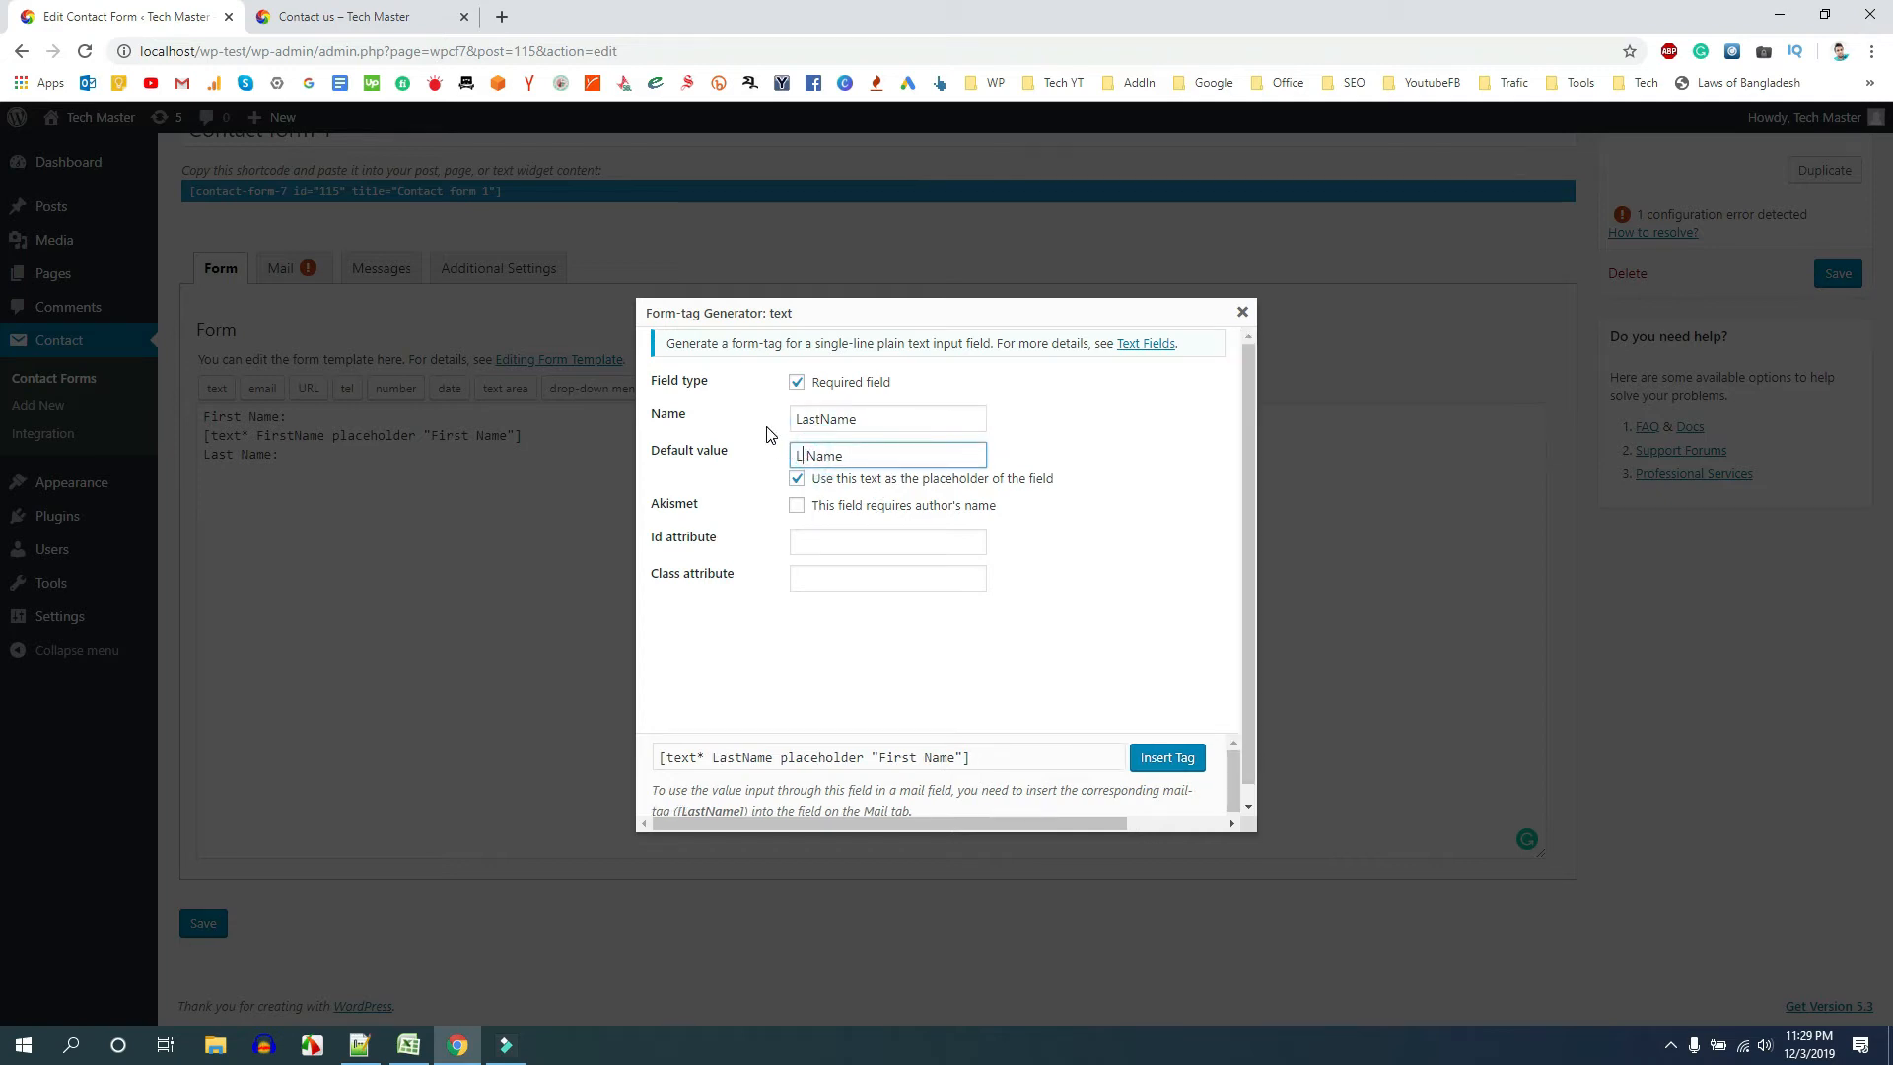
left_click(798, 479)
left_click(1167, 757)
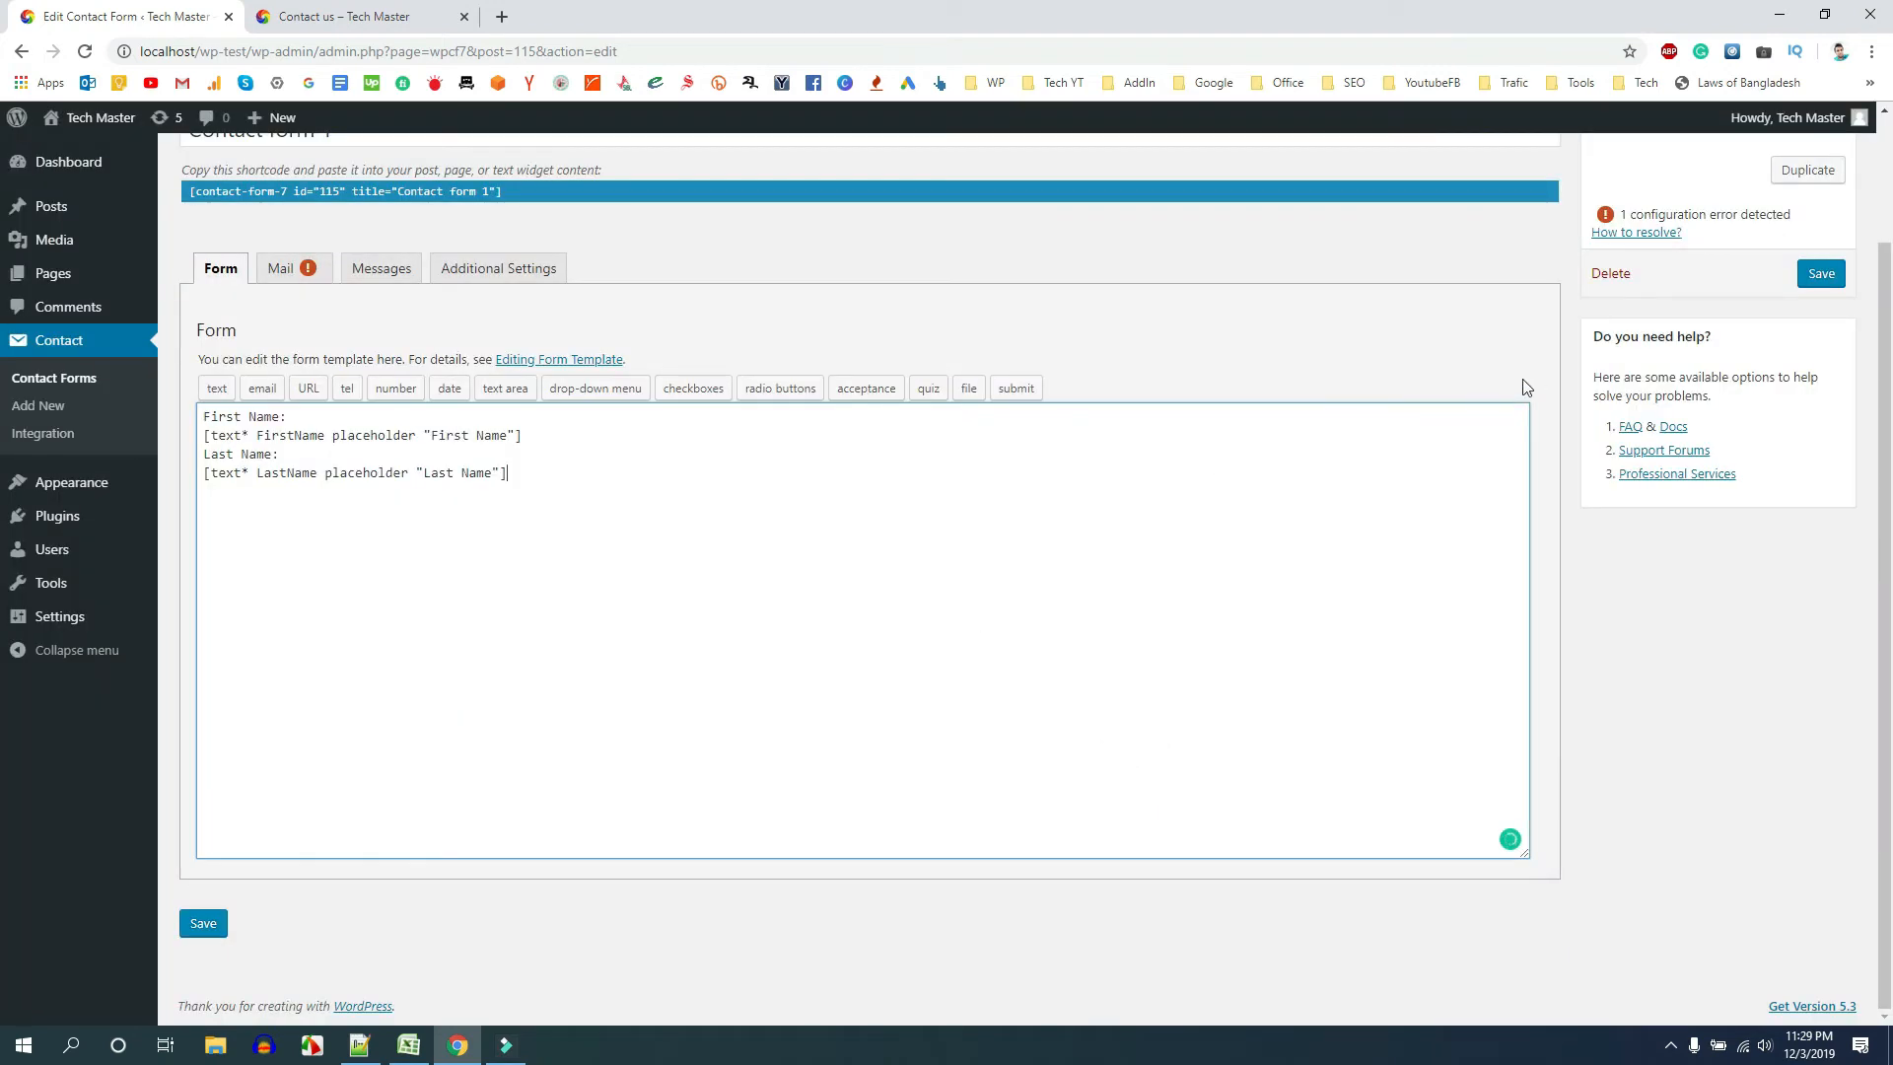
Save the form and reload the live 'Contact us' page to check the First and Last Name fields
left_click(1813, 281)
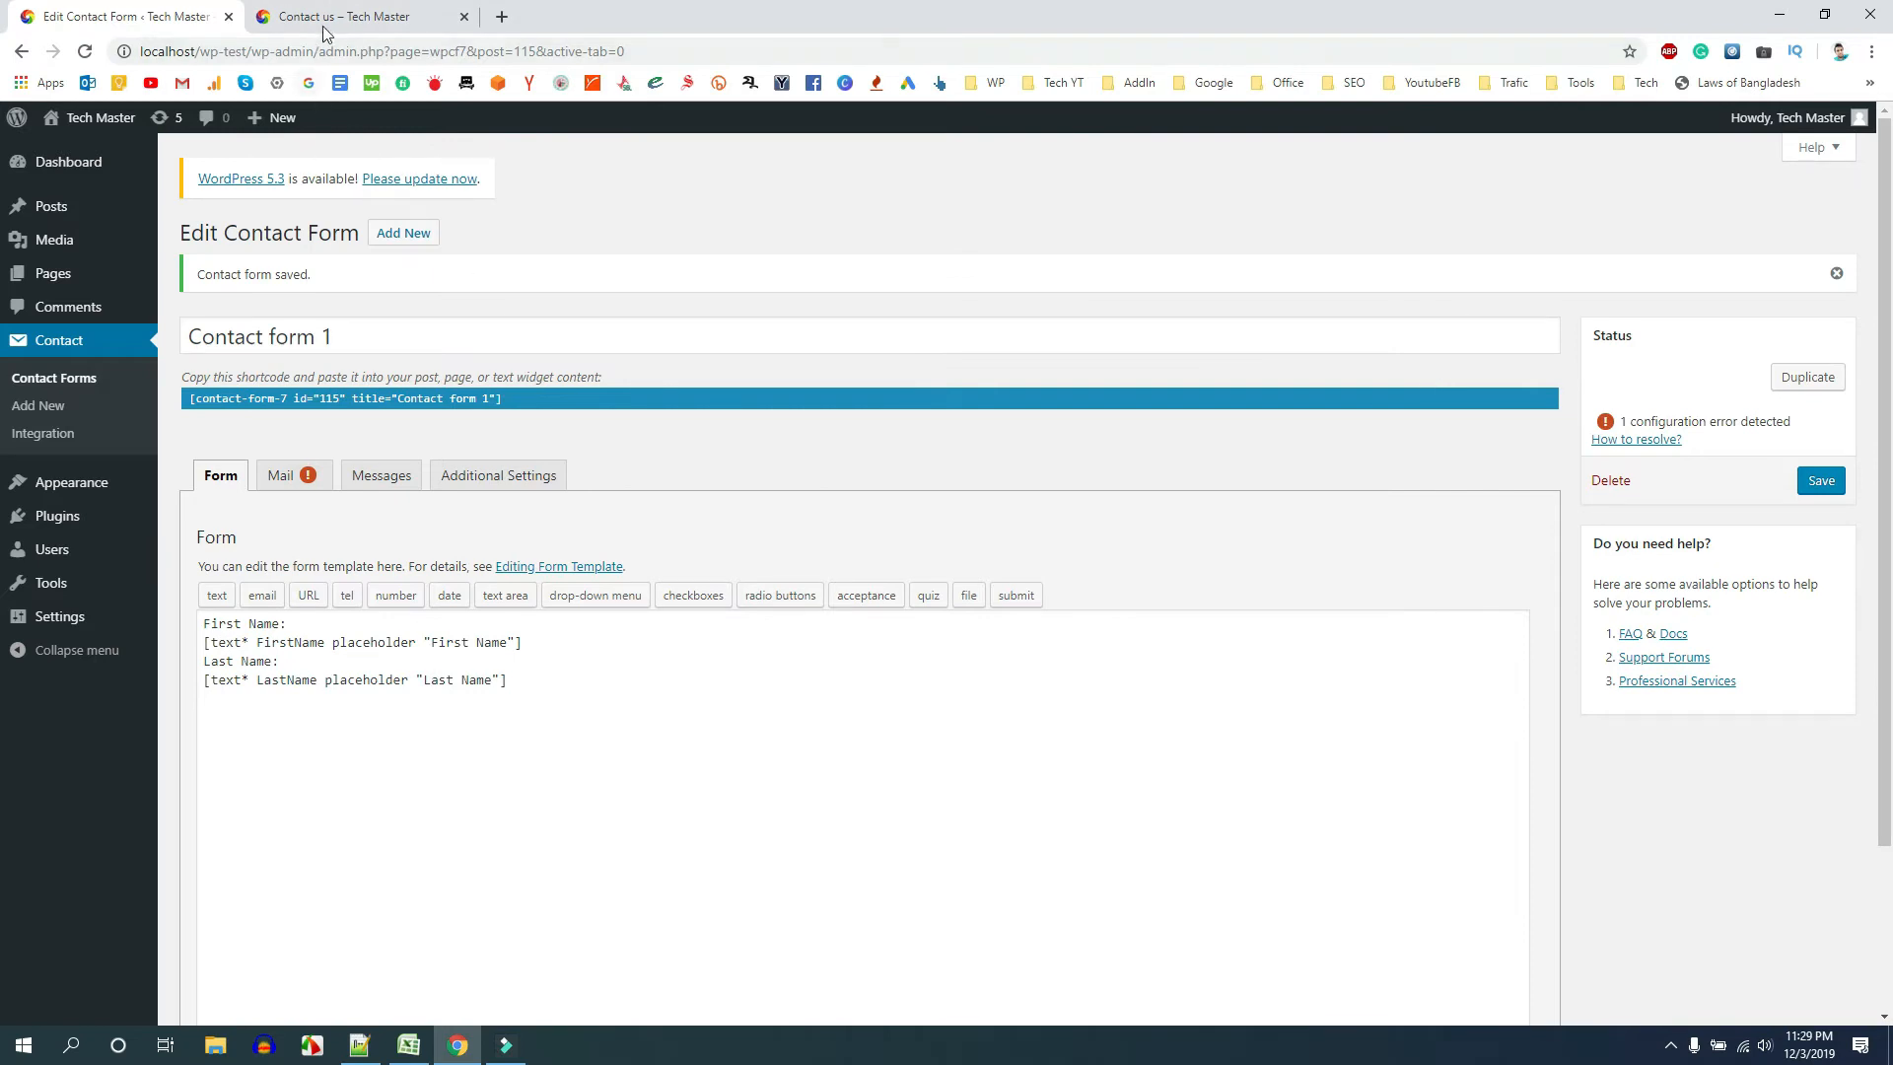
left_click(325, 22)
left_click(85, 51)
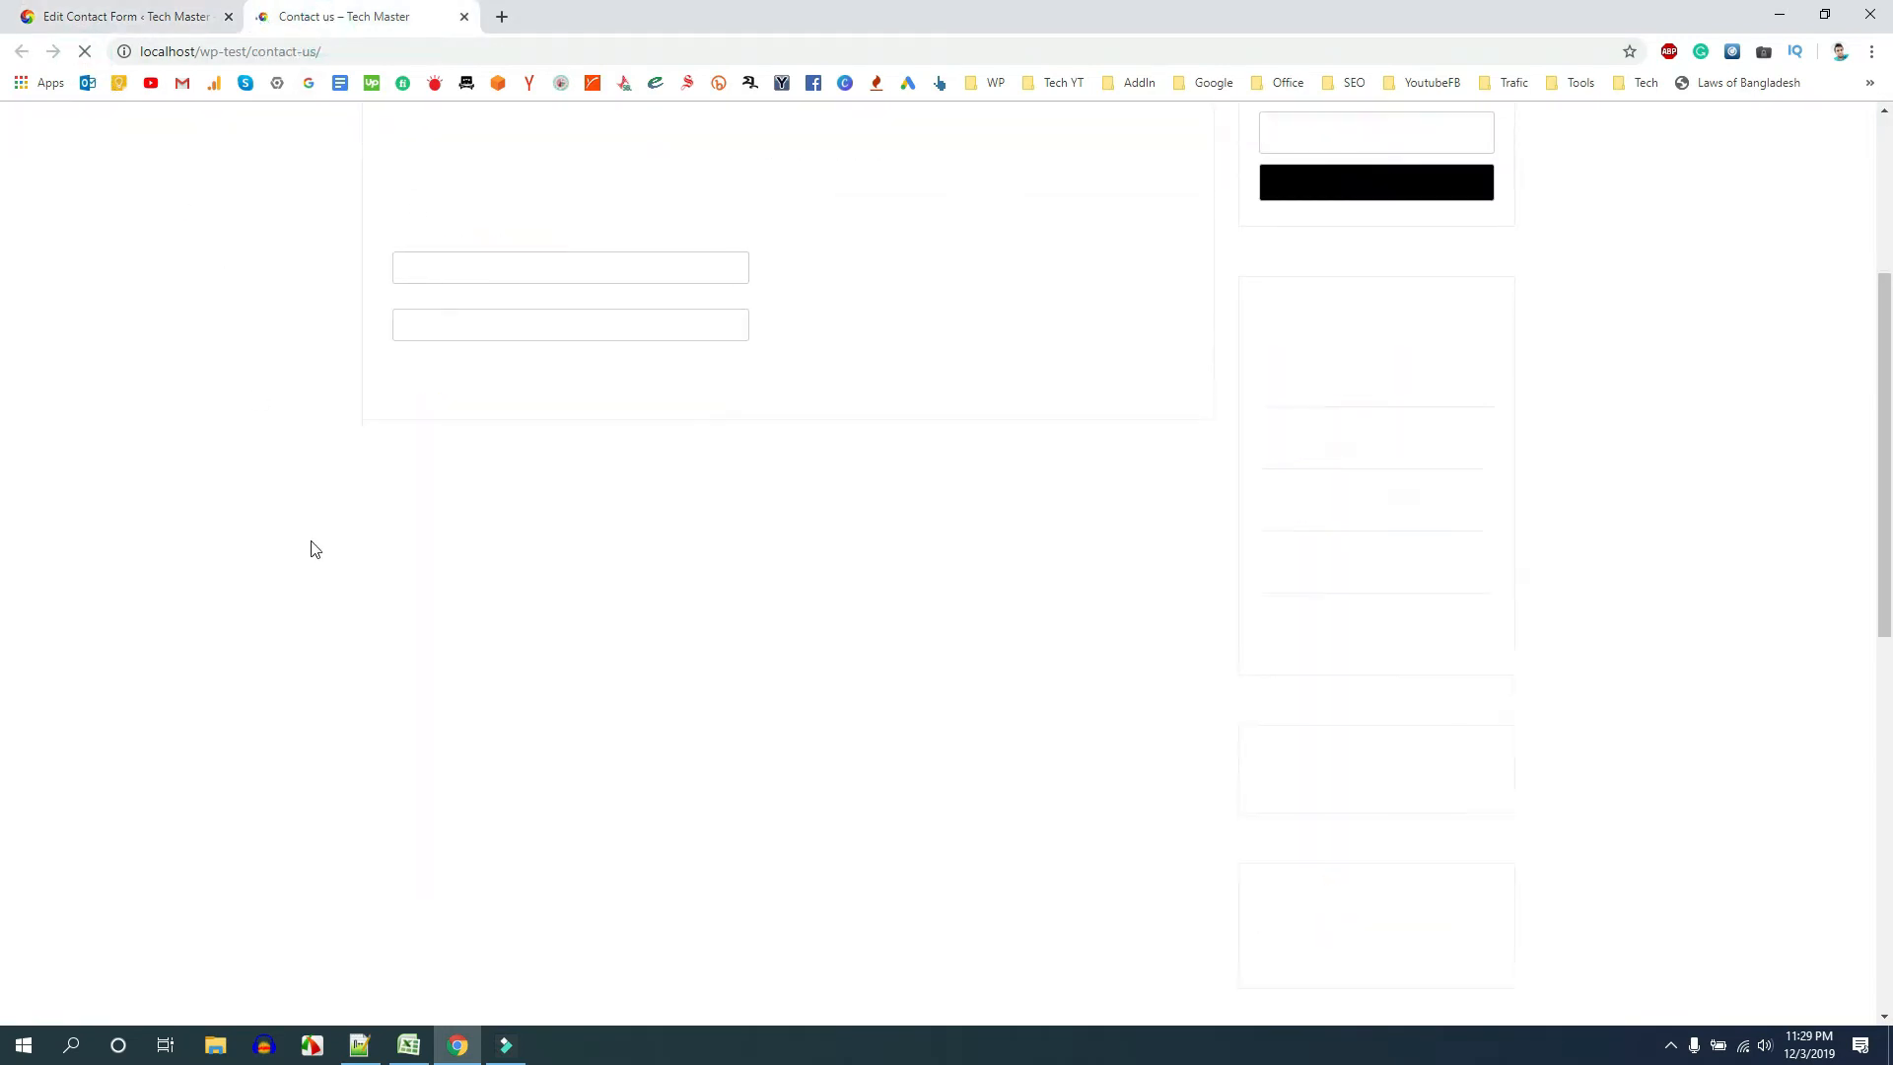
left_click(443, 266)
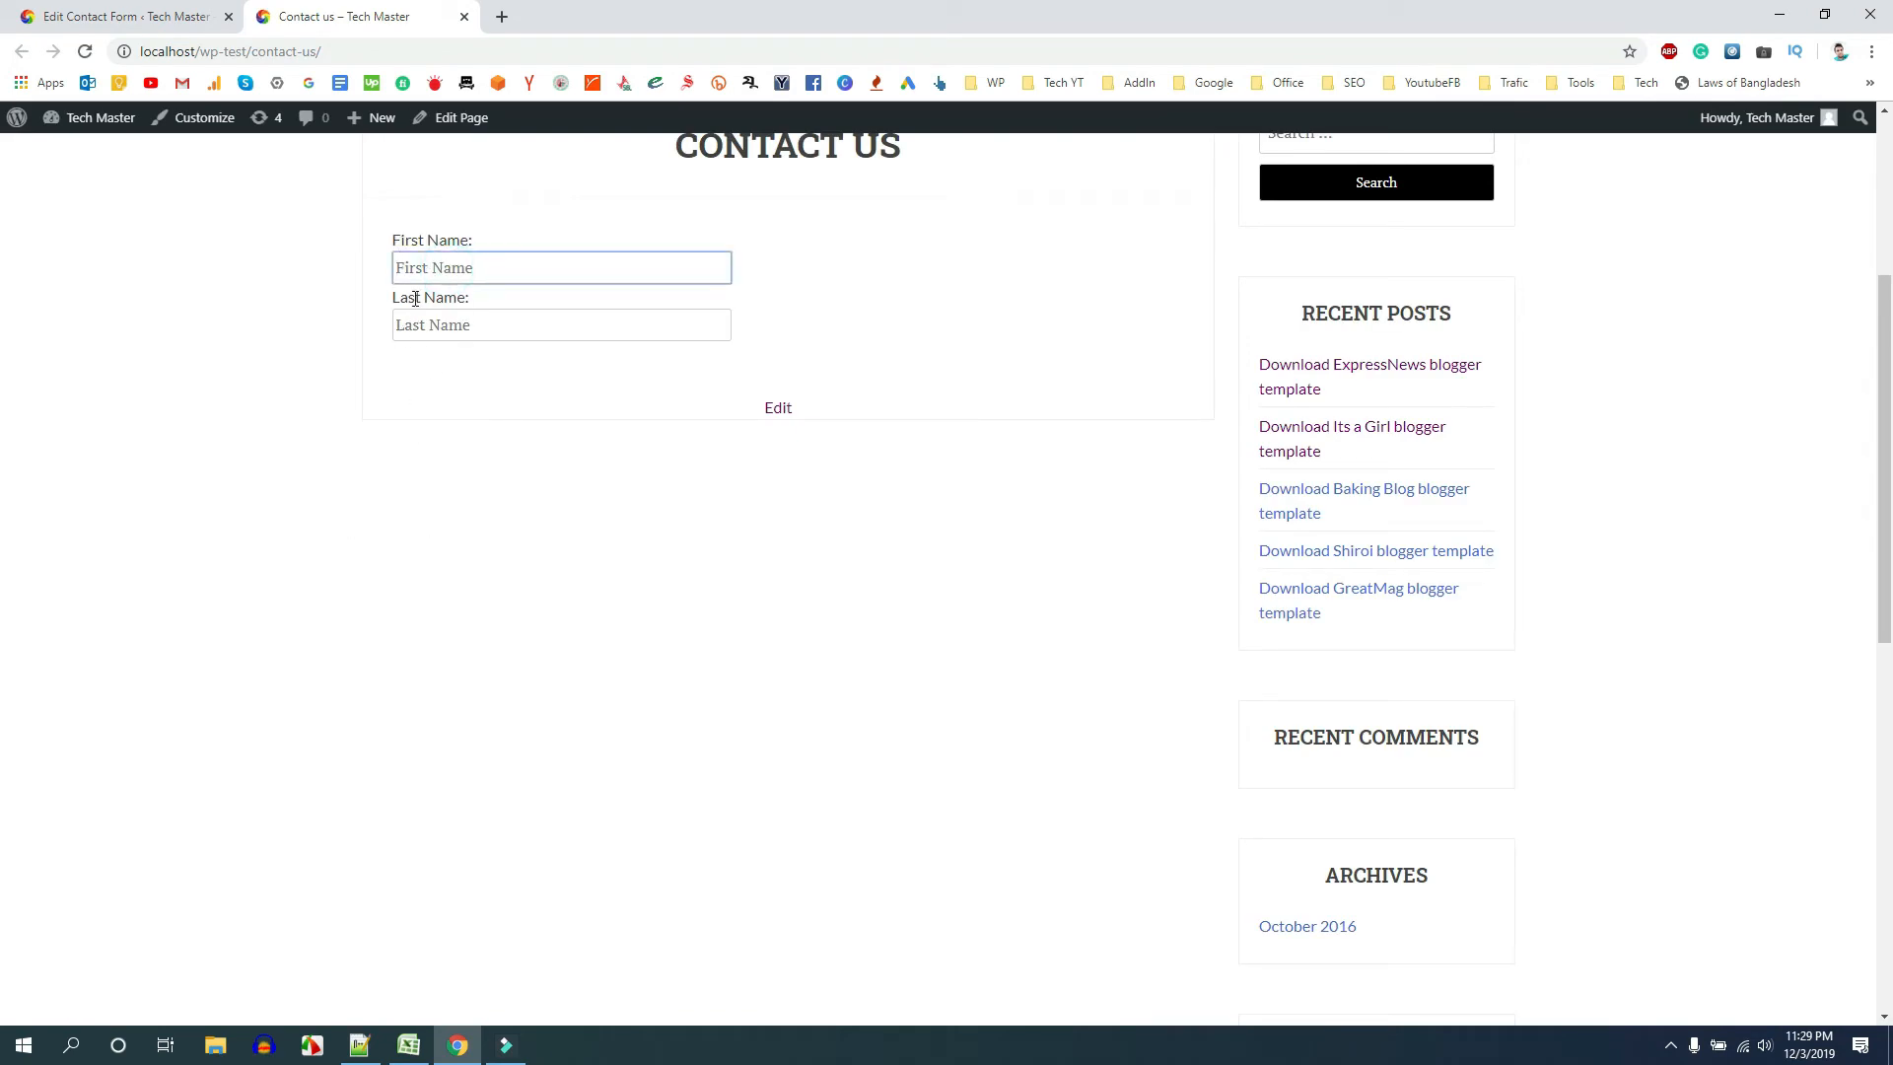
left_click(421, 328)
left_click(158, 18)
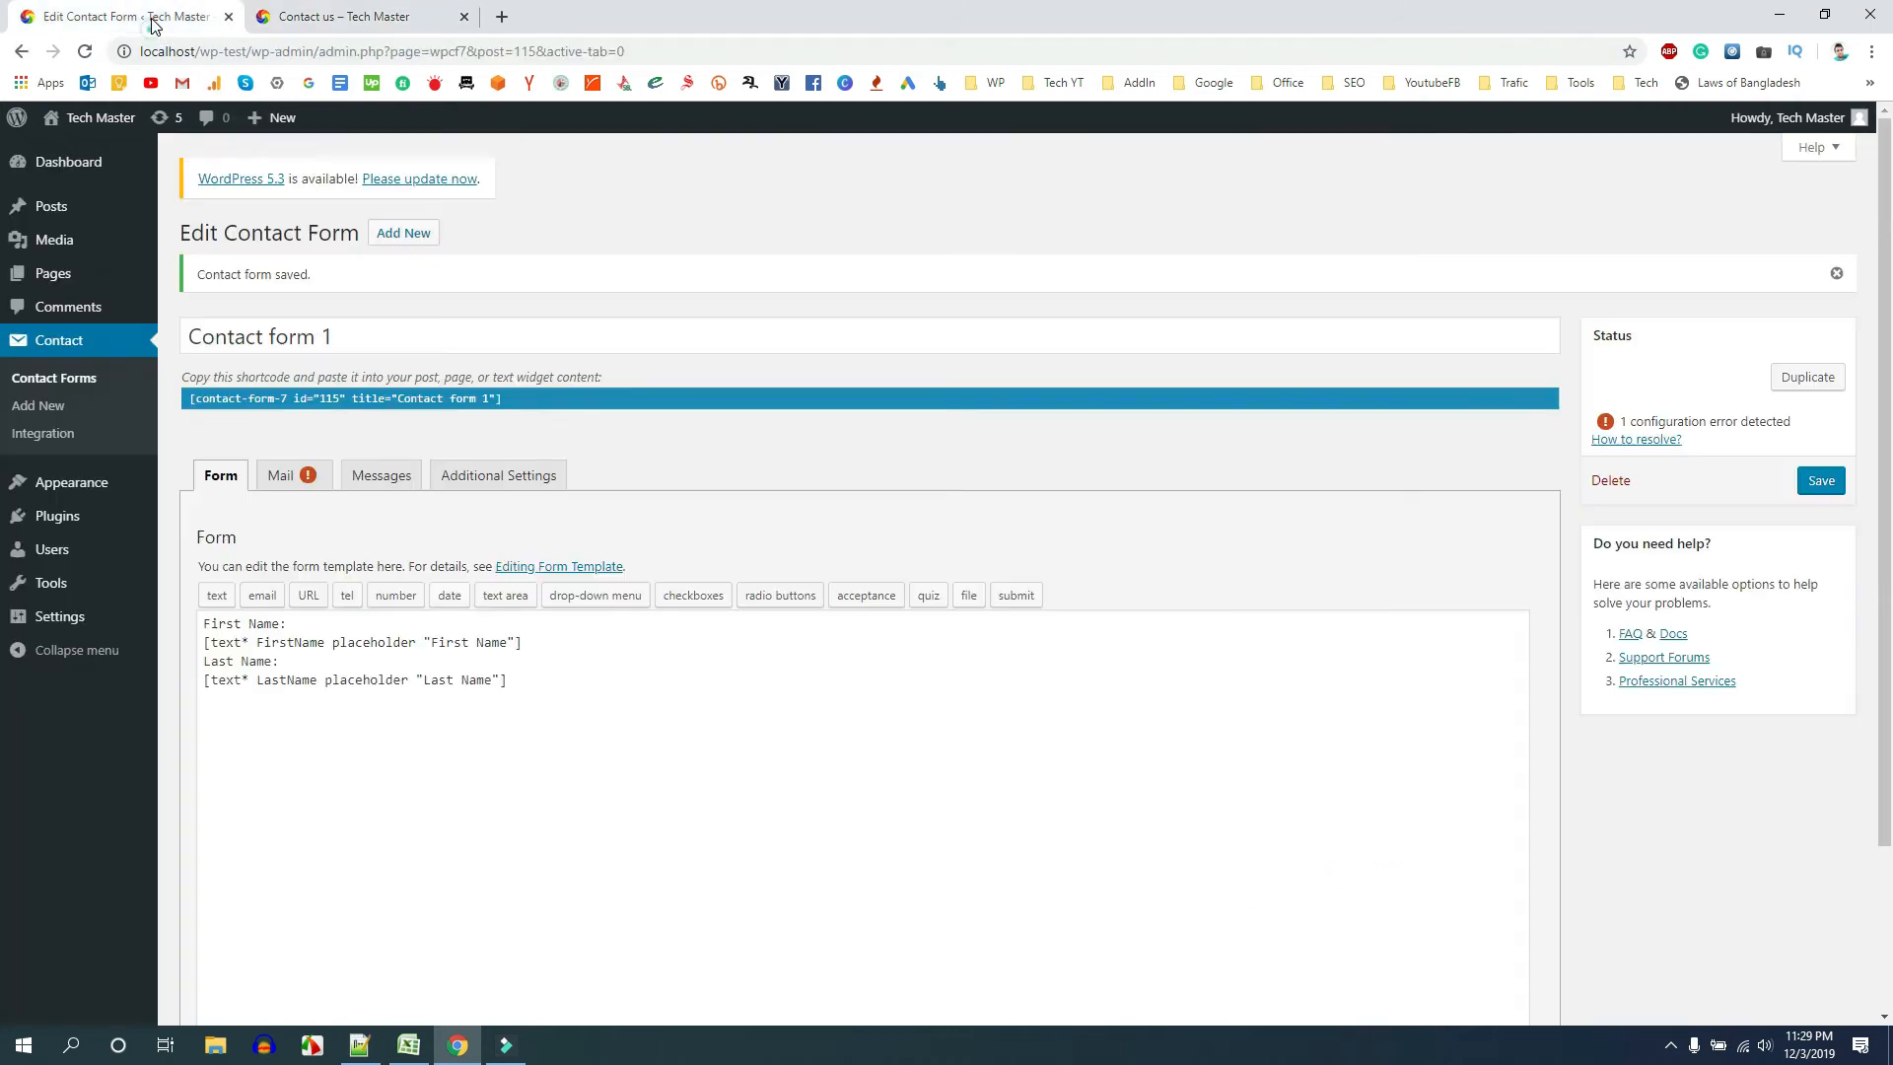
left_click(519, 681)
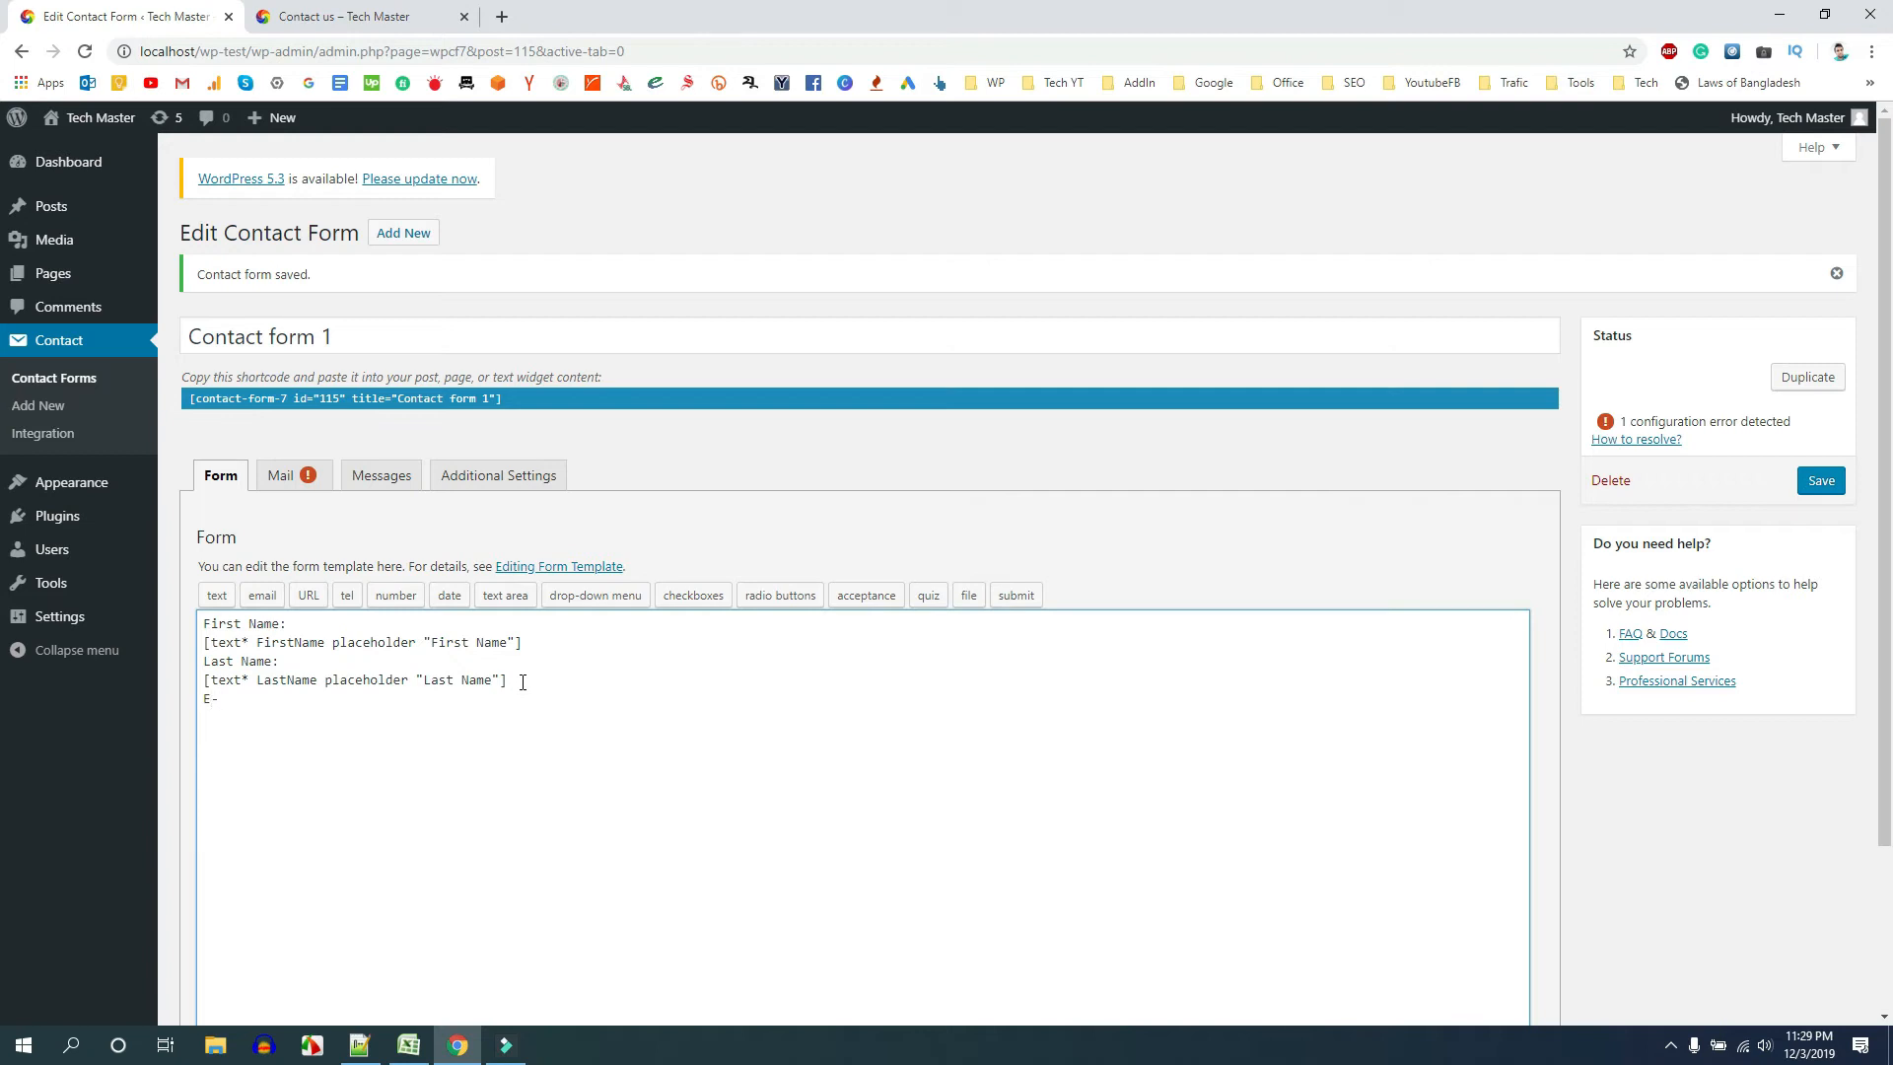
type("E-Mail:")
left_click(262, 594)
left_click(797, 382)
left_click_drag(863, 419, 726, 423)
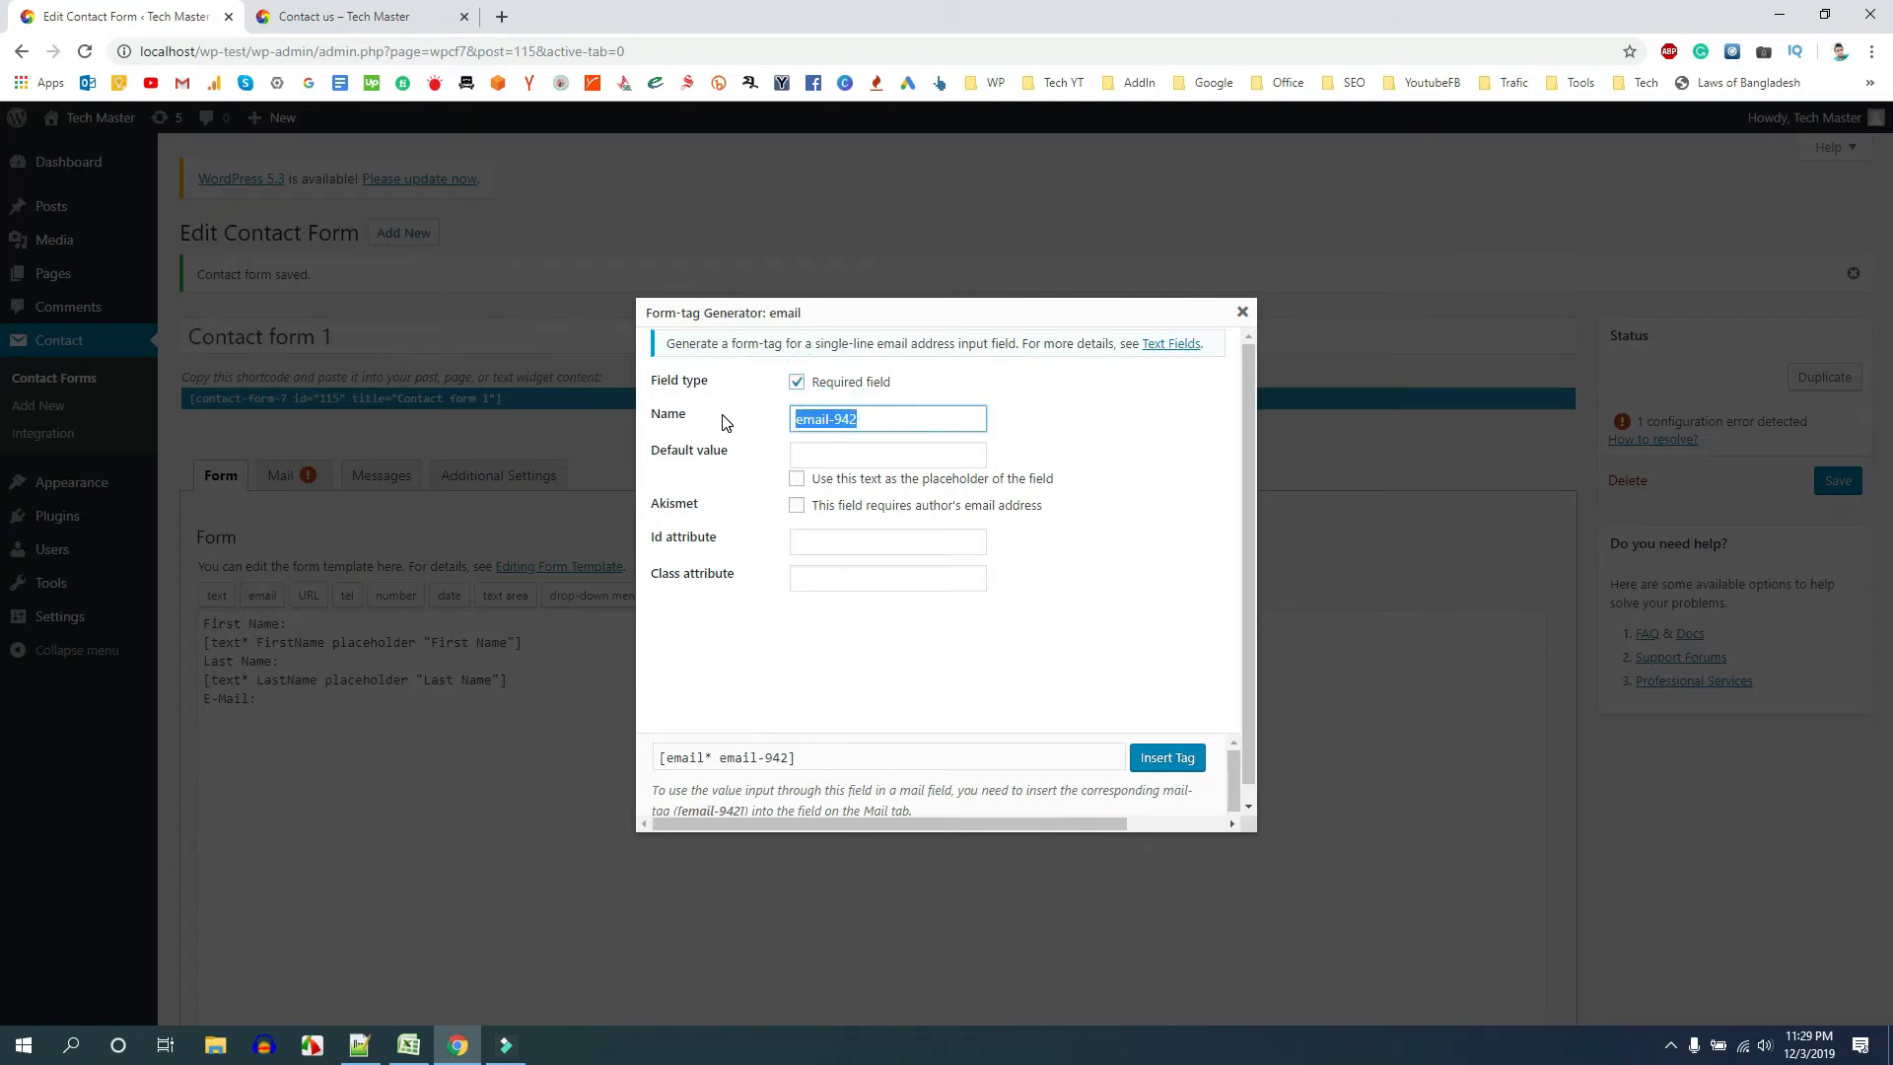
type("E-mail")
left_click(847, 453)
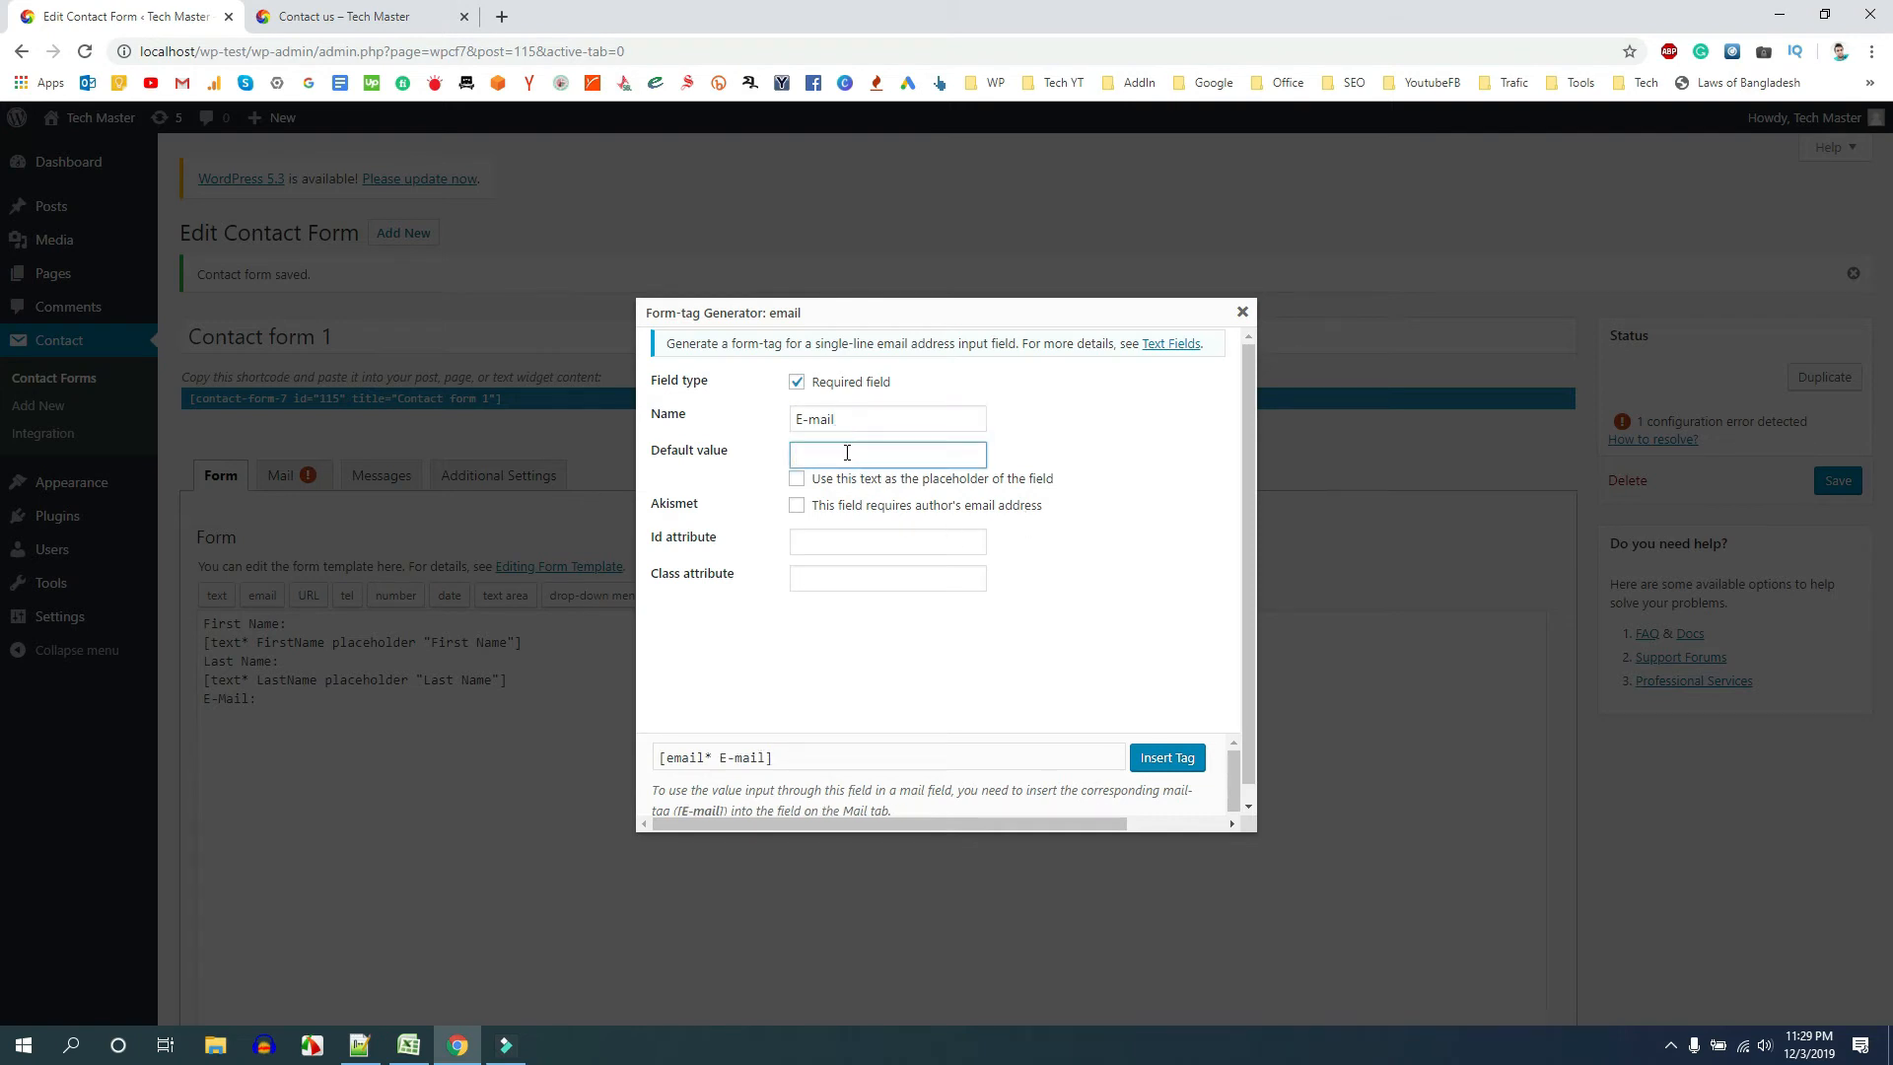
type("yourmail@domain.com")
left_click(797, 479)
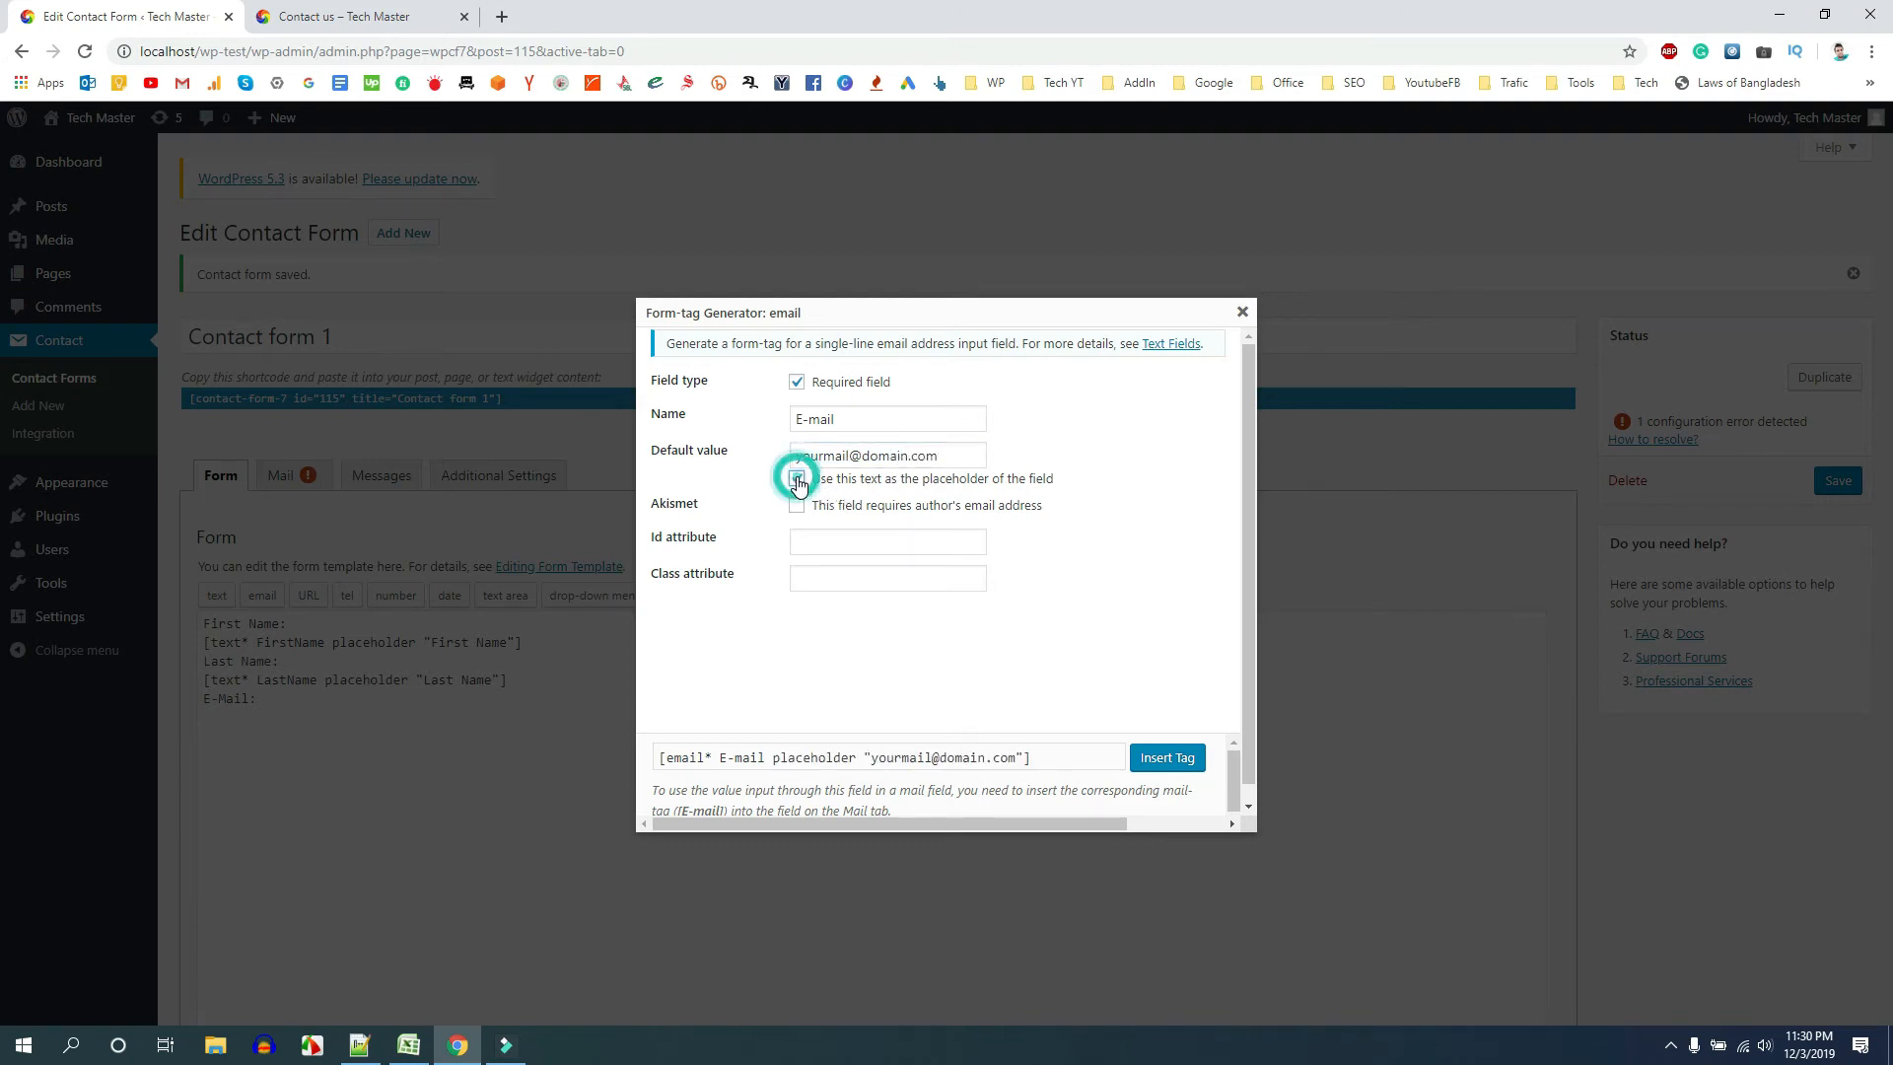
left_click(1166, 759)
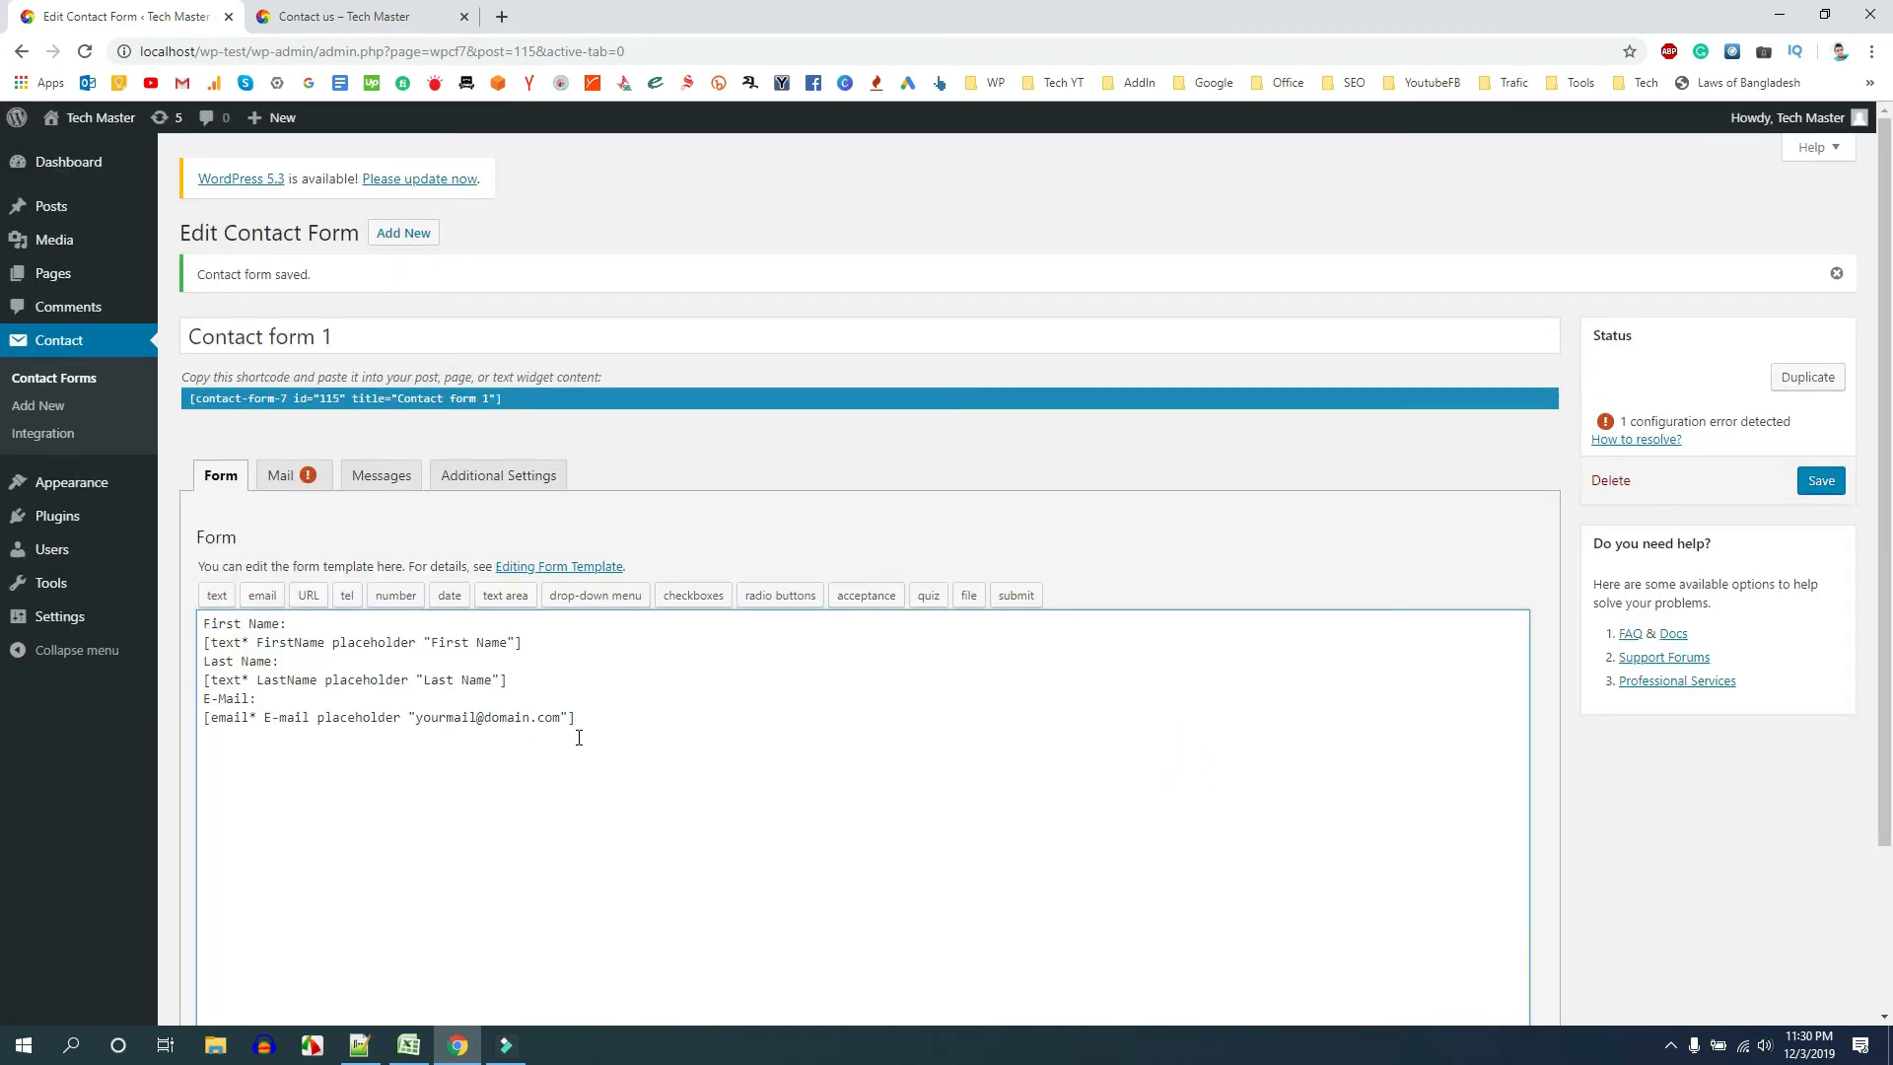
Add a [submit "Submit"] button tag below the E-mail field and save Contact form 1
left_click(1010, 600)
left_click(824, 387)
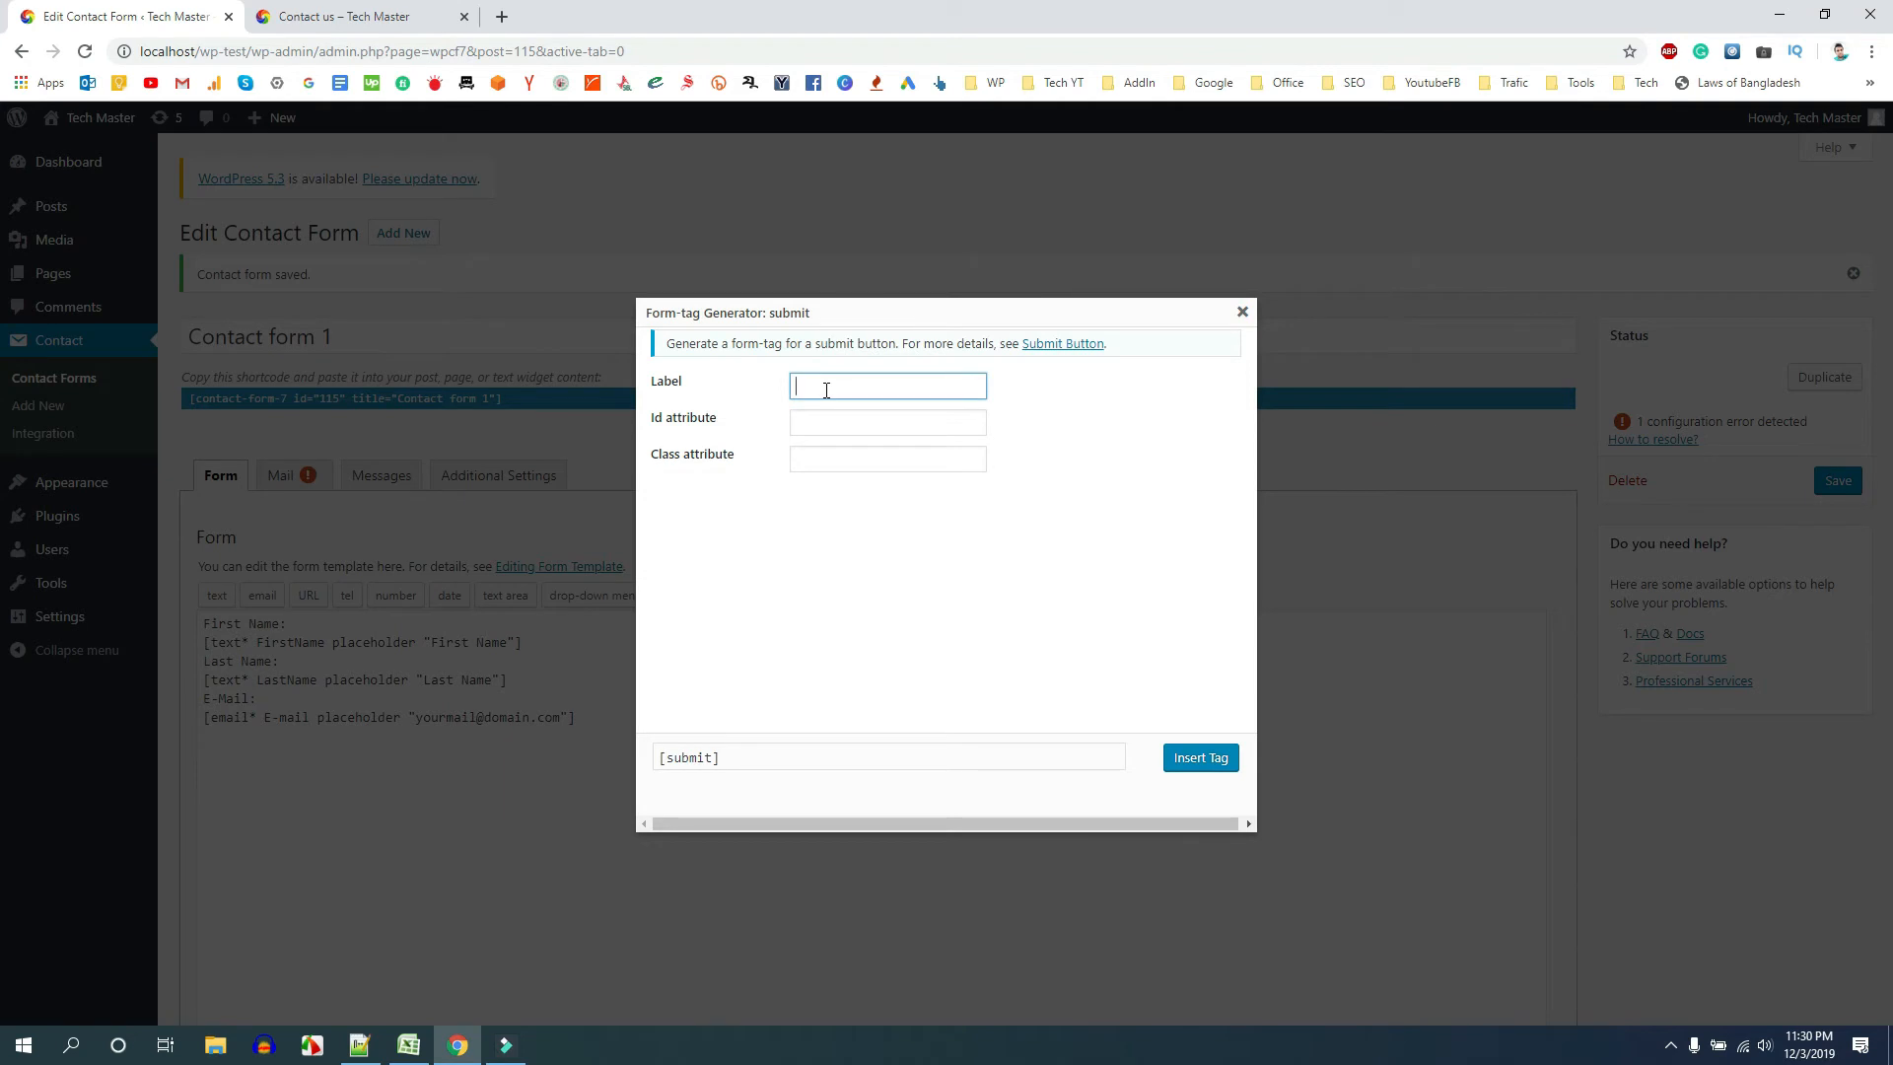
type("Subm")
left_click(1205, 761)
left_click(1206, 761)
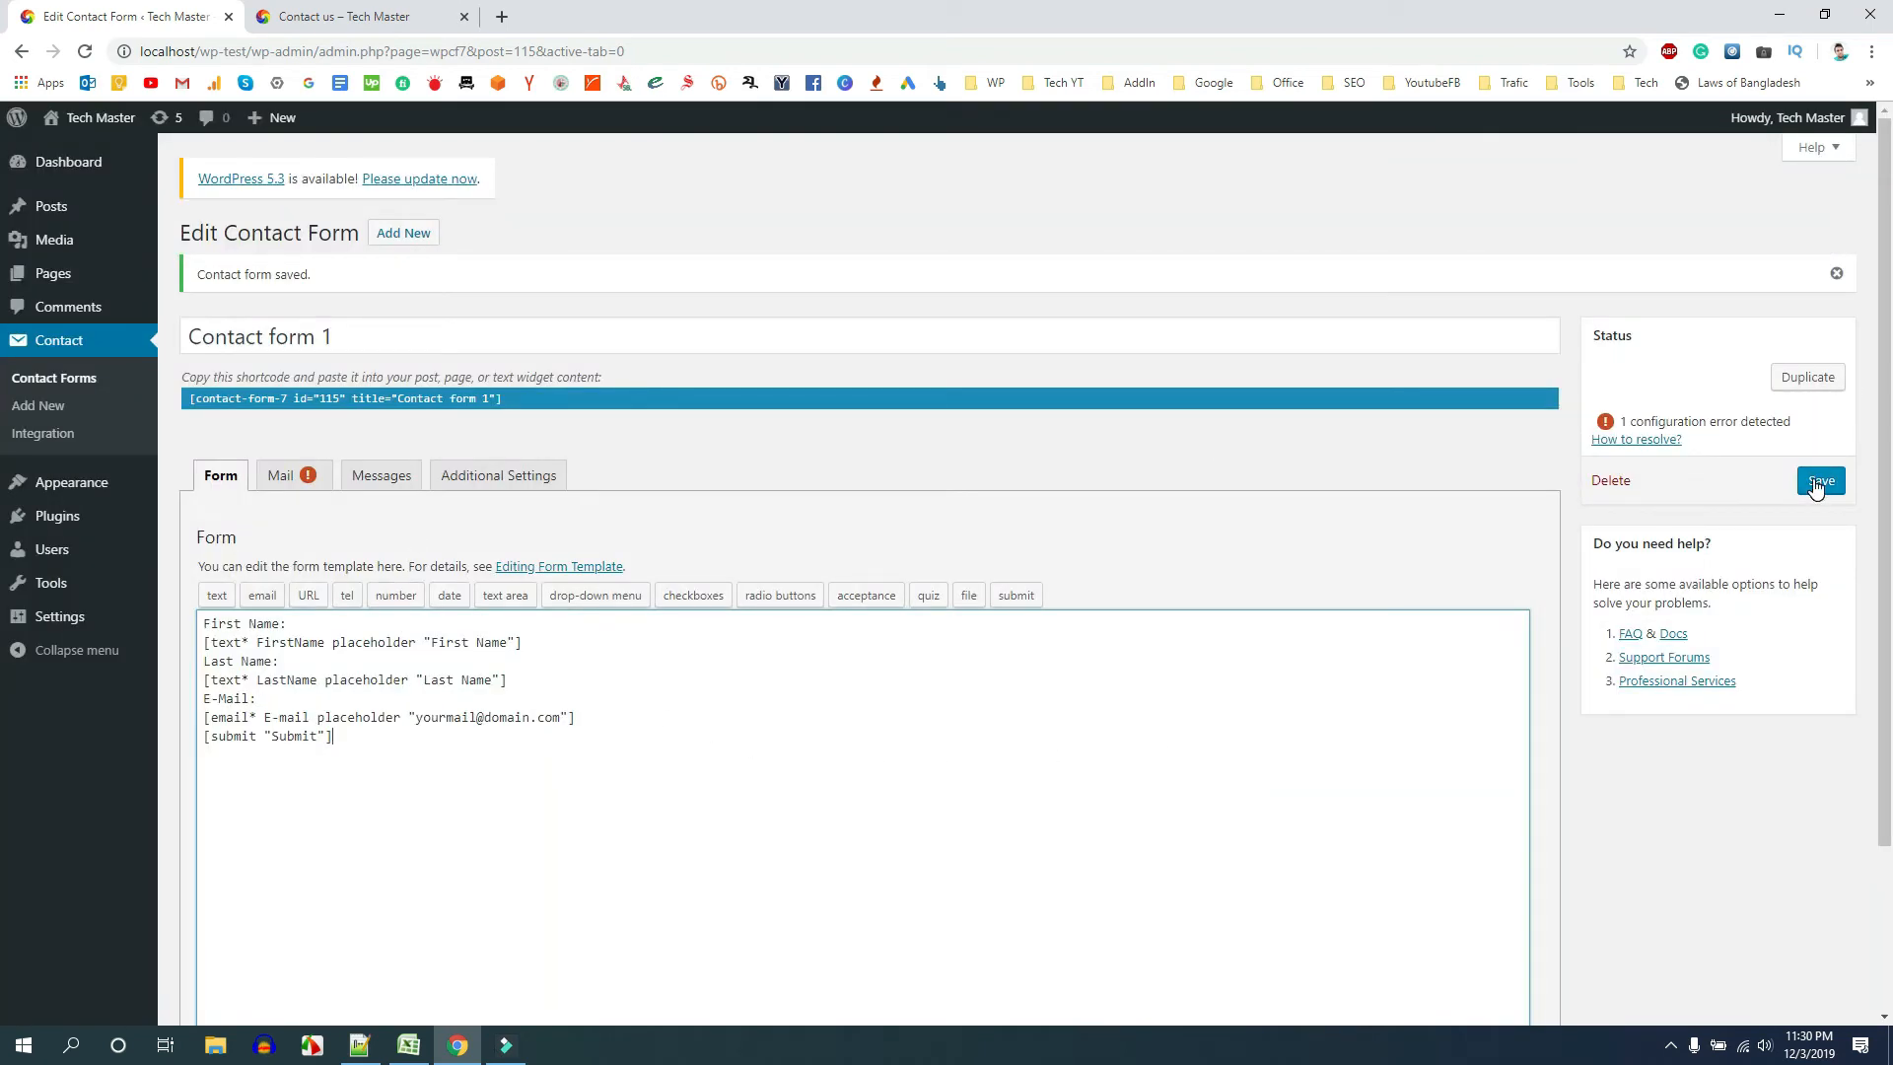
left_click(1817, 485)
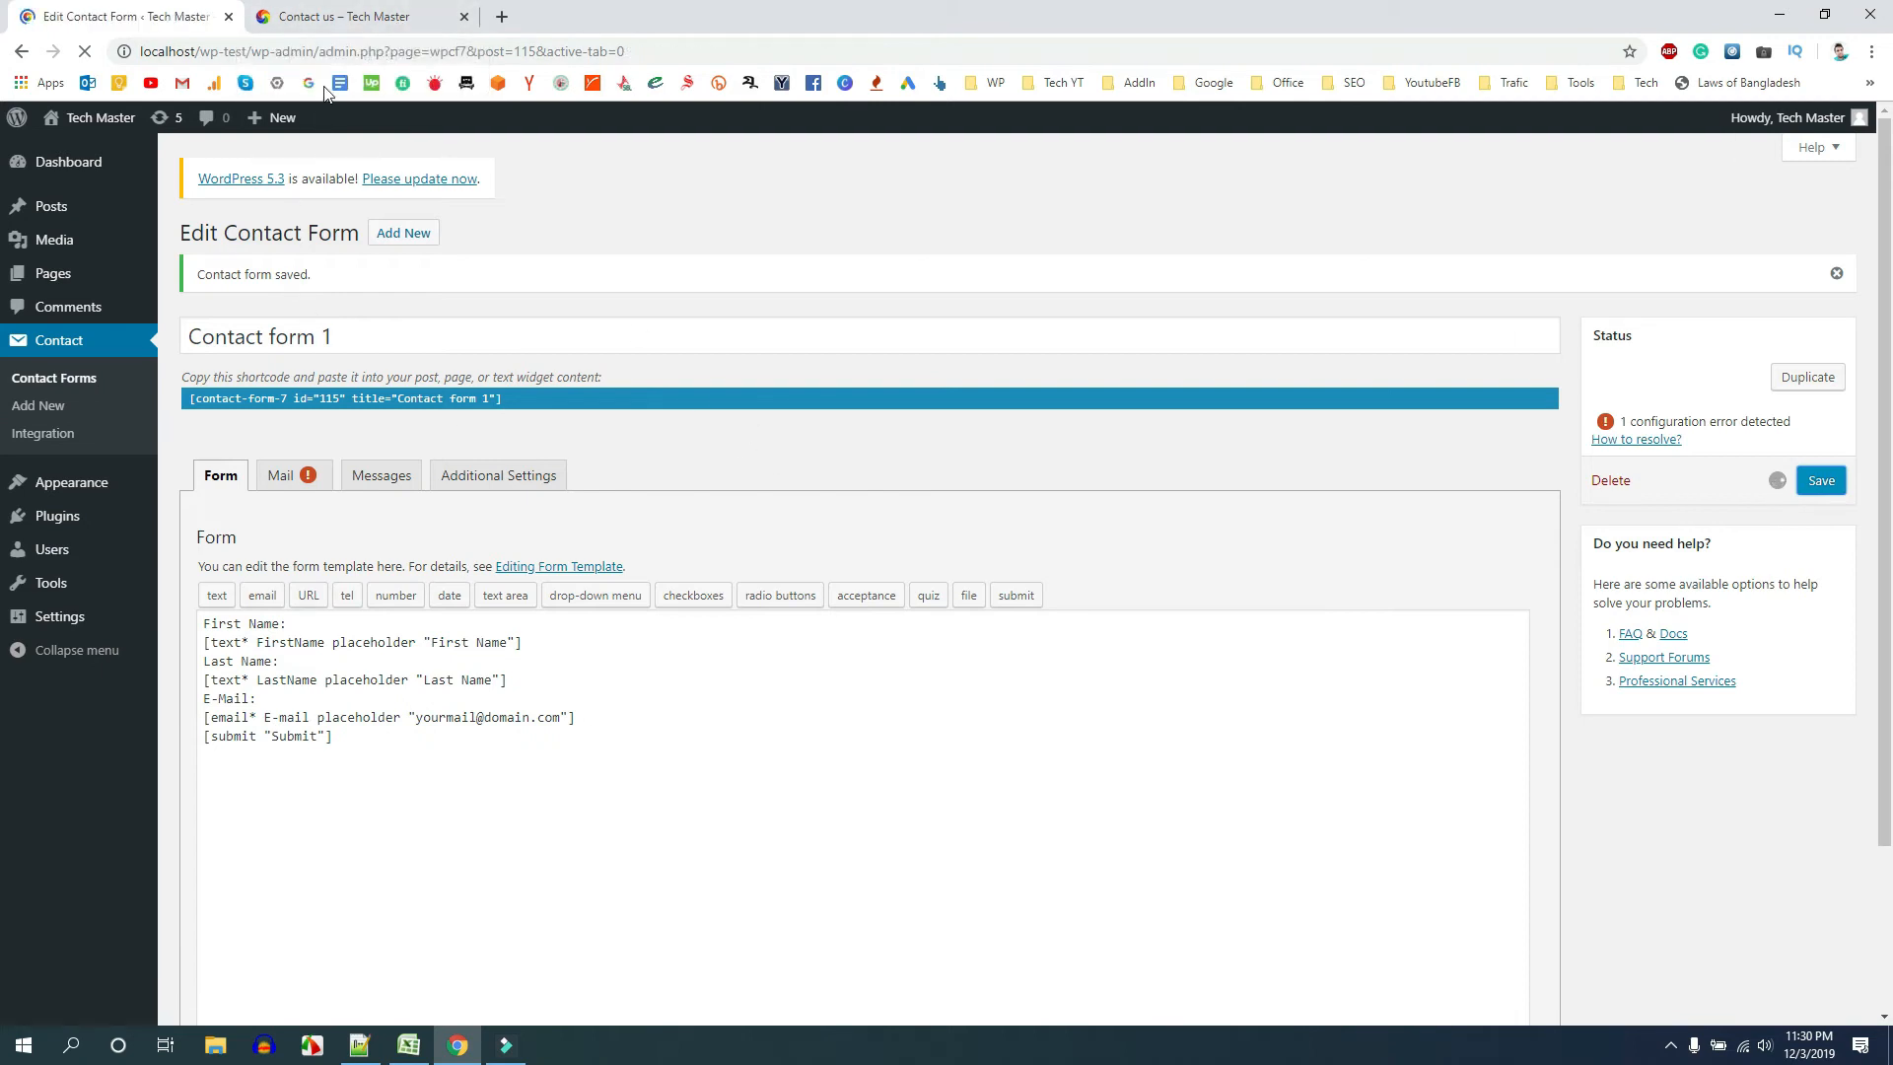
left_click(294, 27)
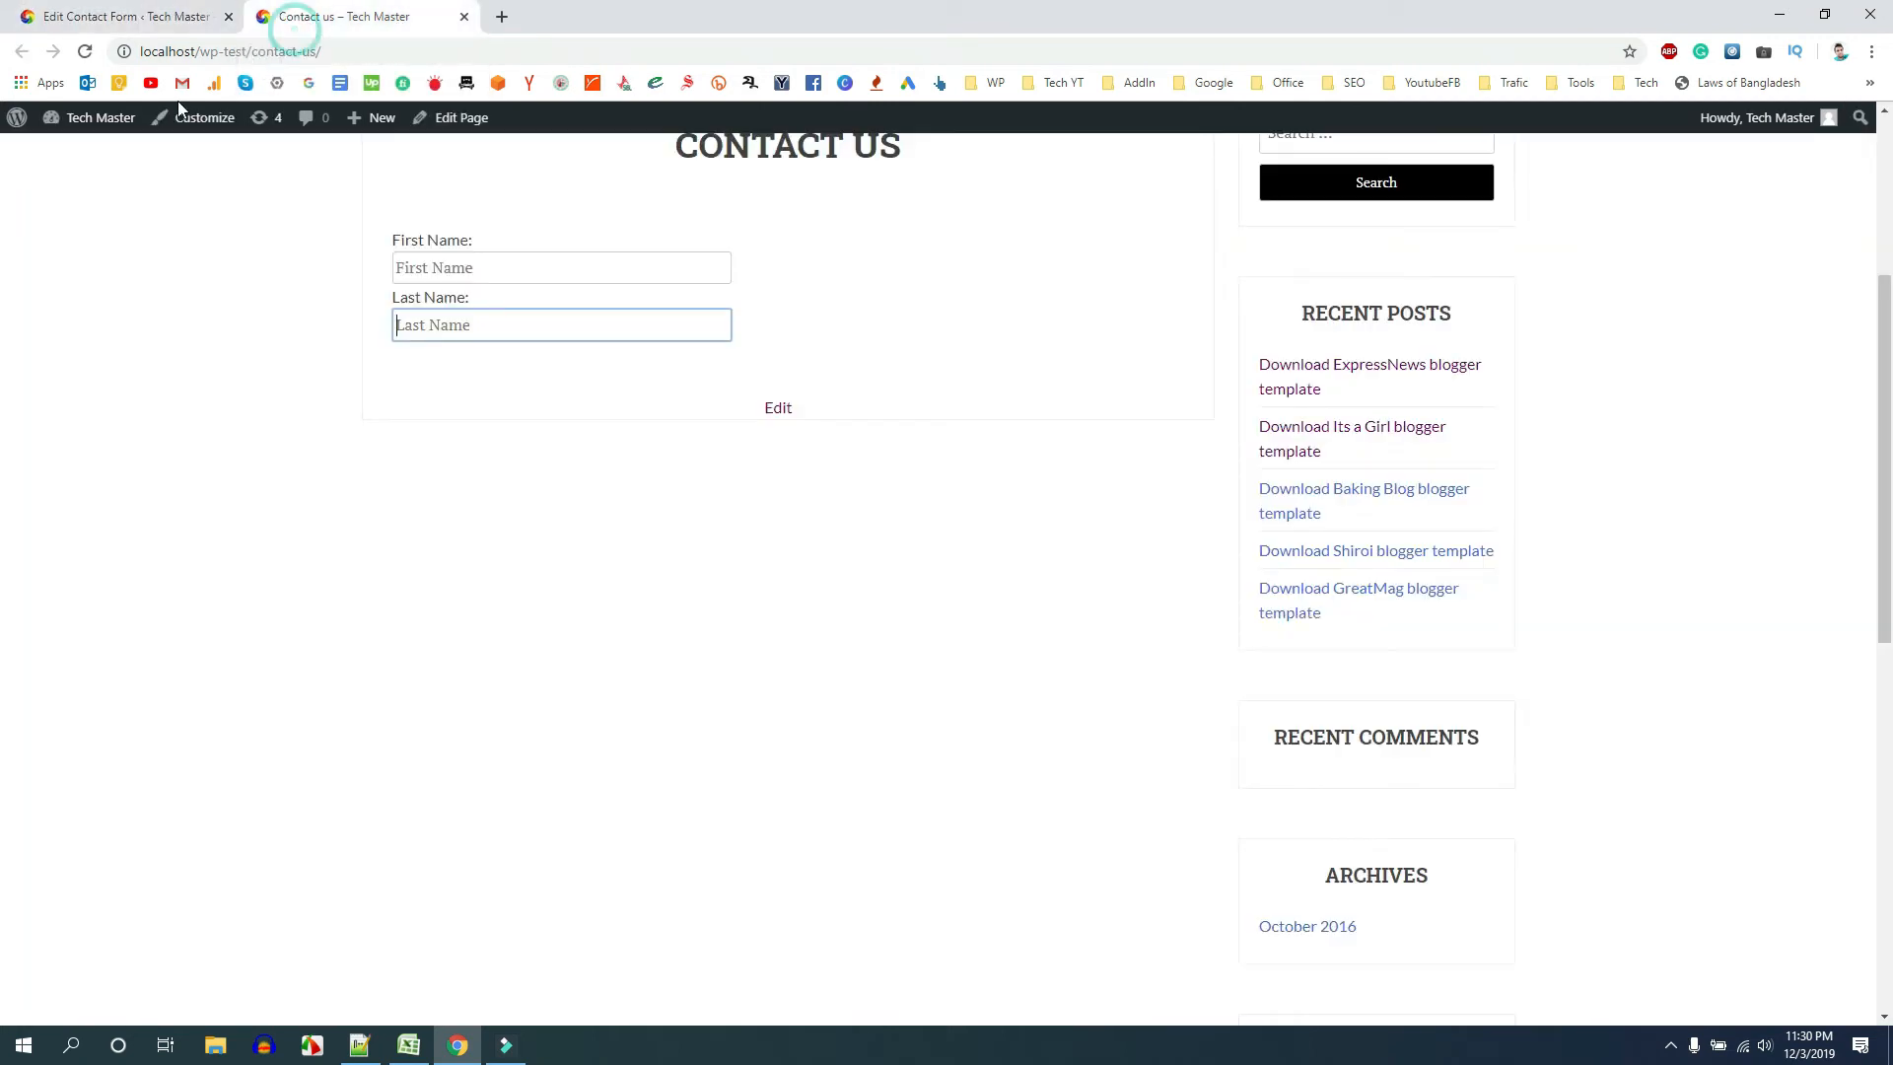
left_click(84, 52)
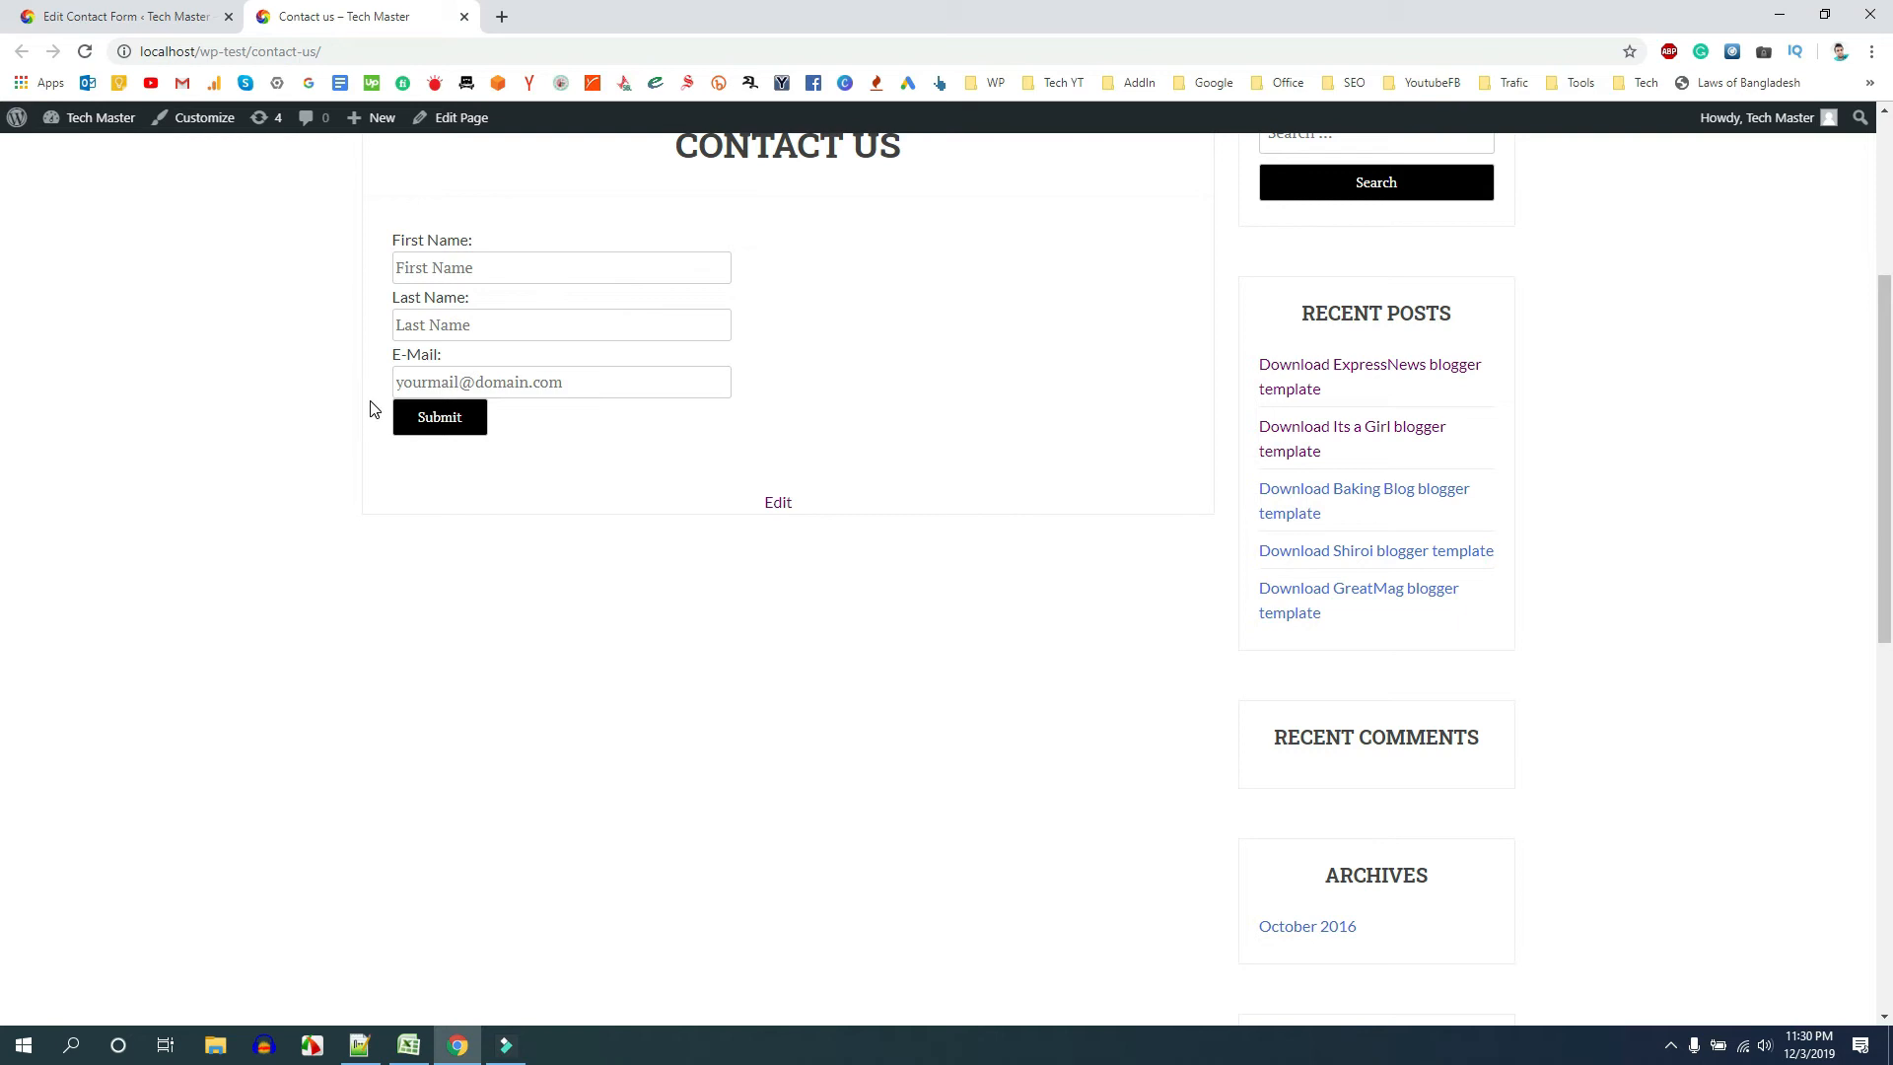
left_click(125, 20)
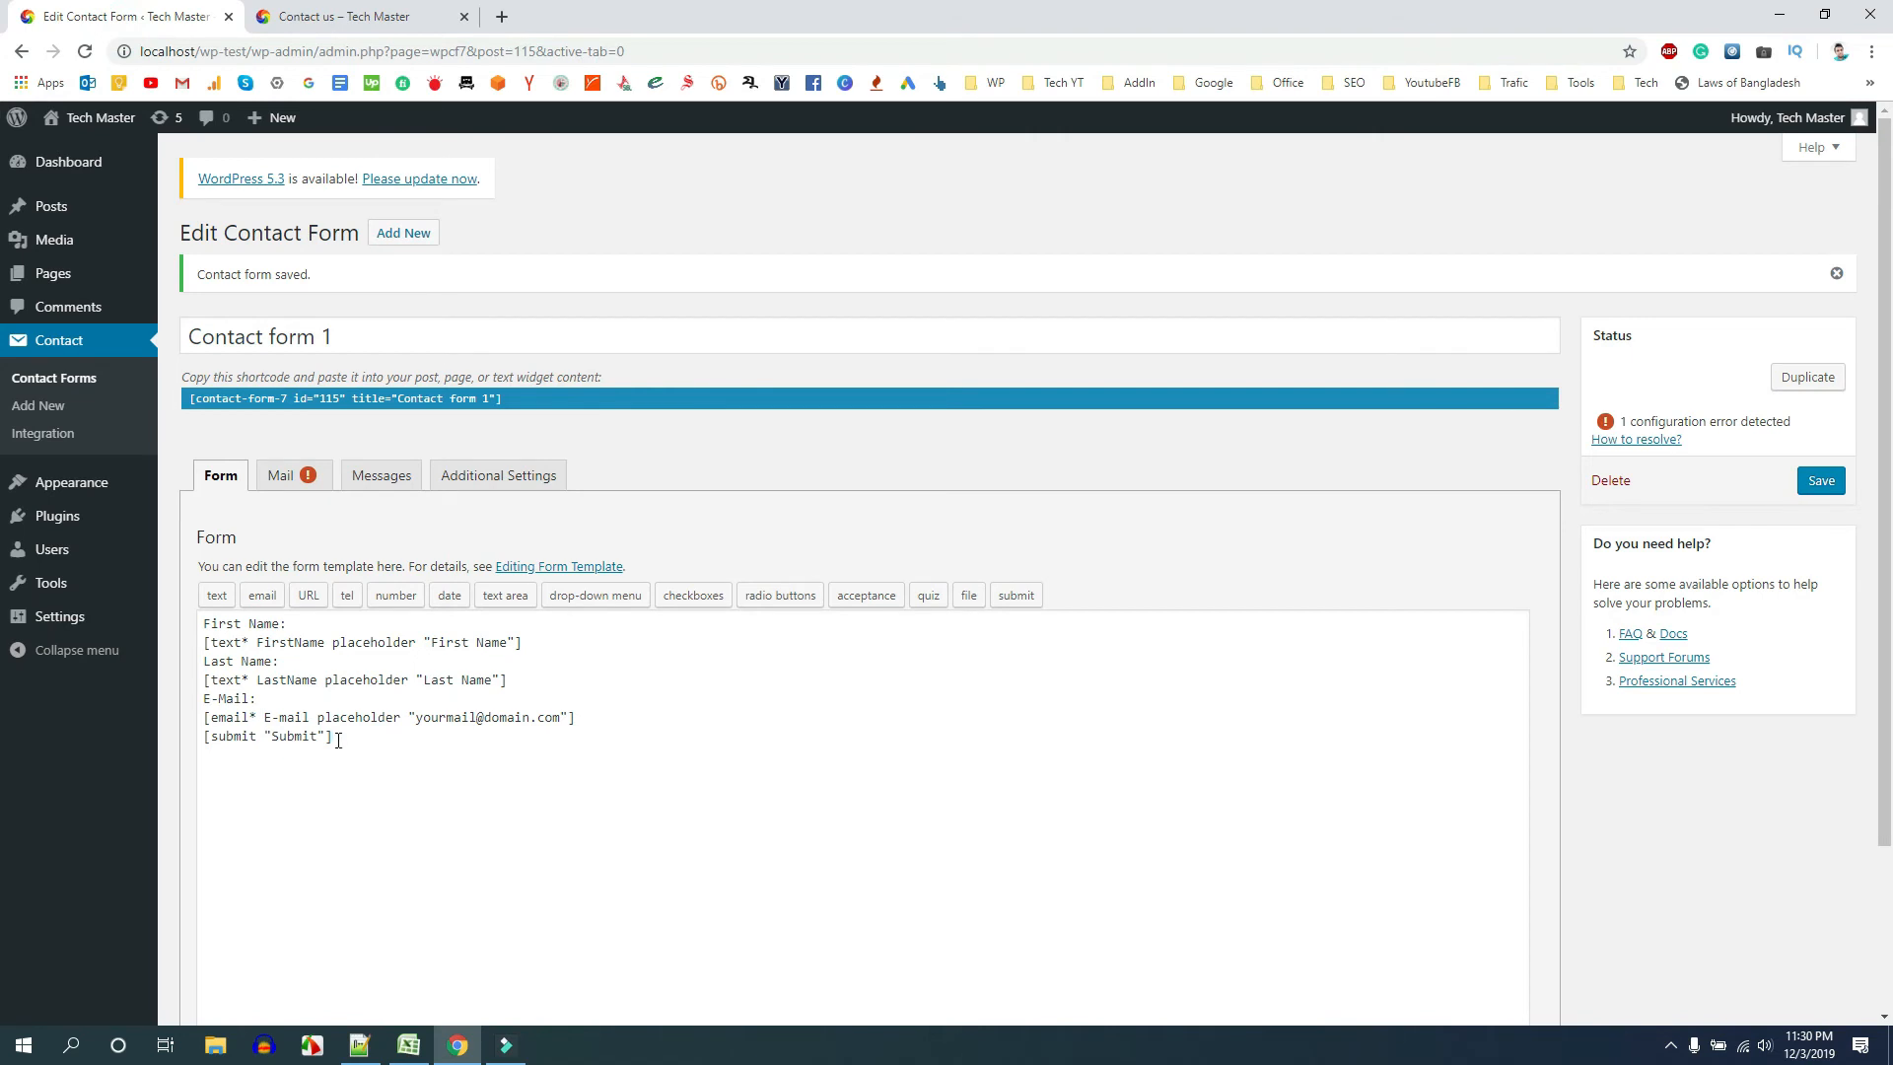
Insert a 'Your Massage:' label line above the submit button
left_click(205, 739)
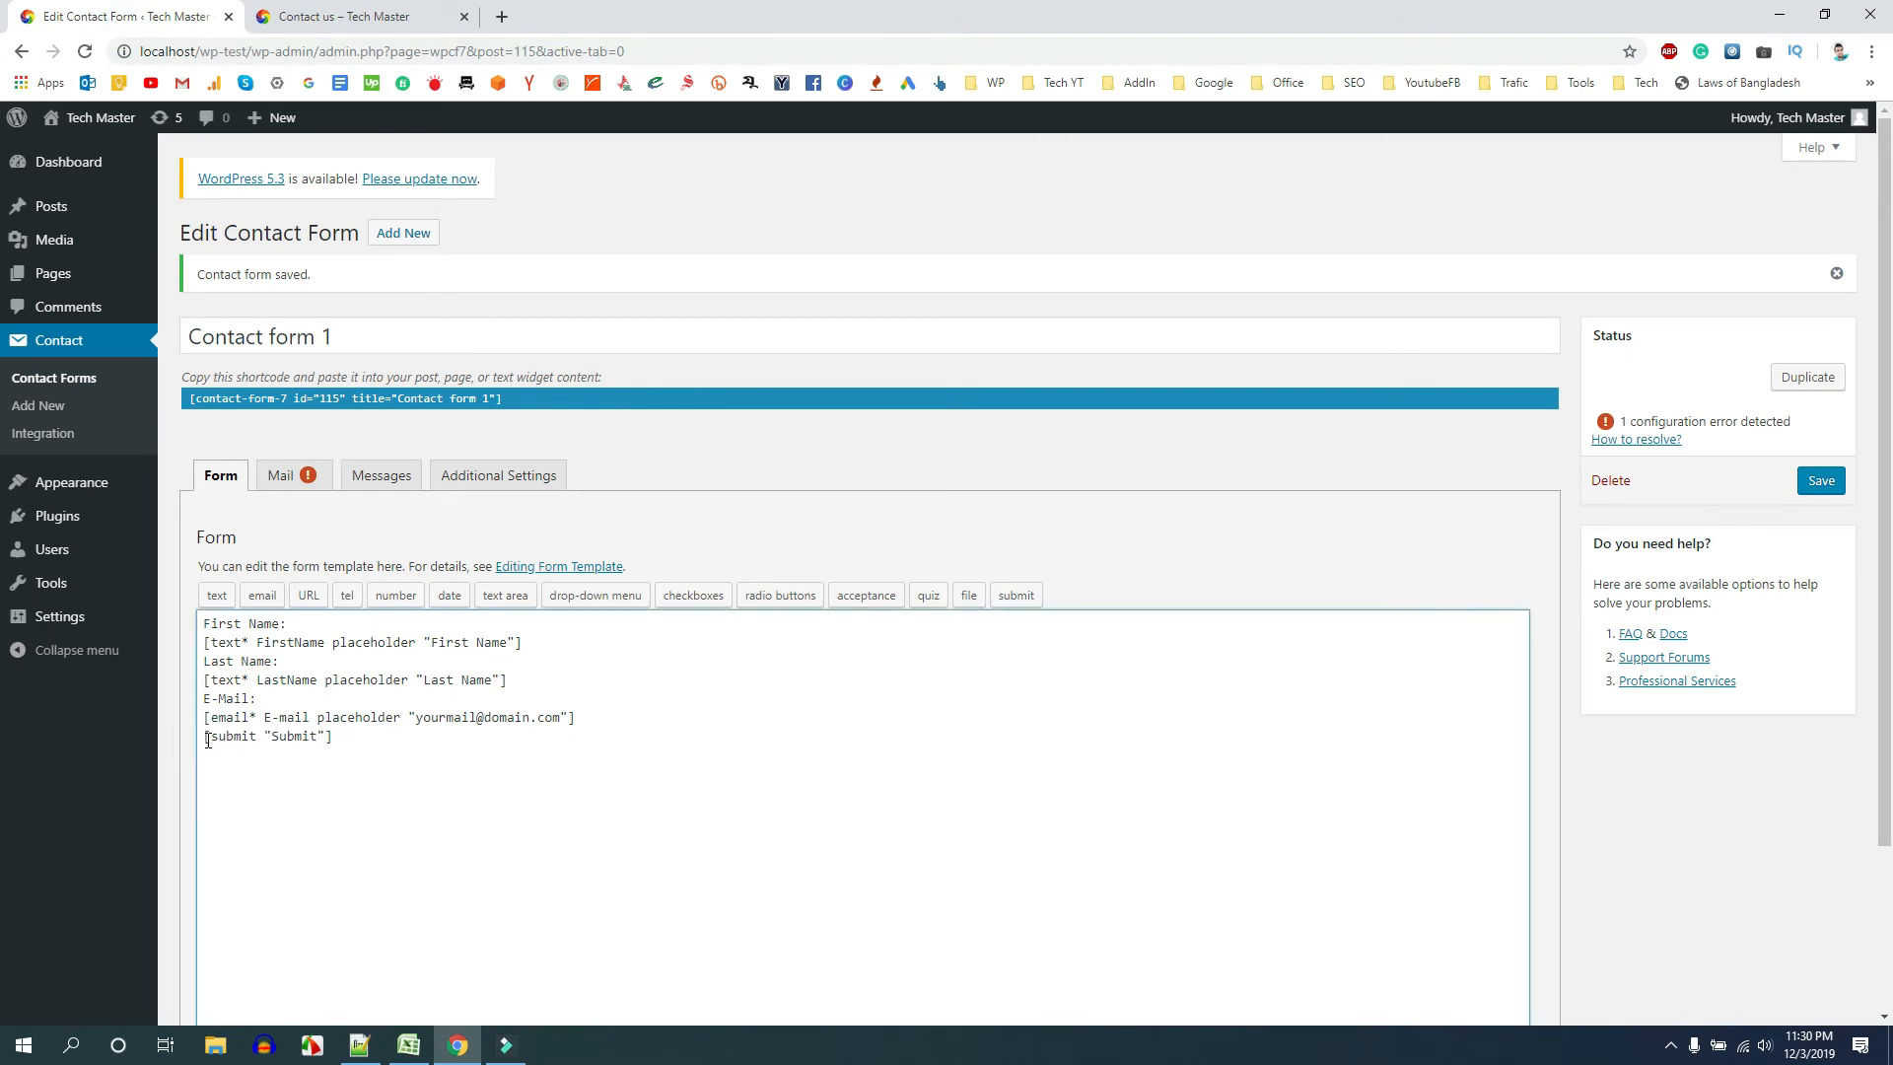
key("Return")
type("Your Massage:")
key("Return")
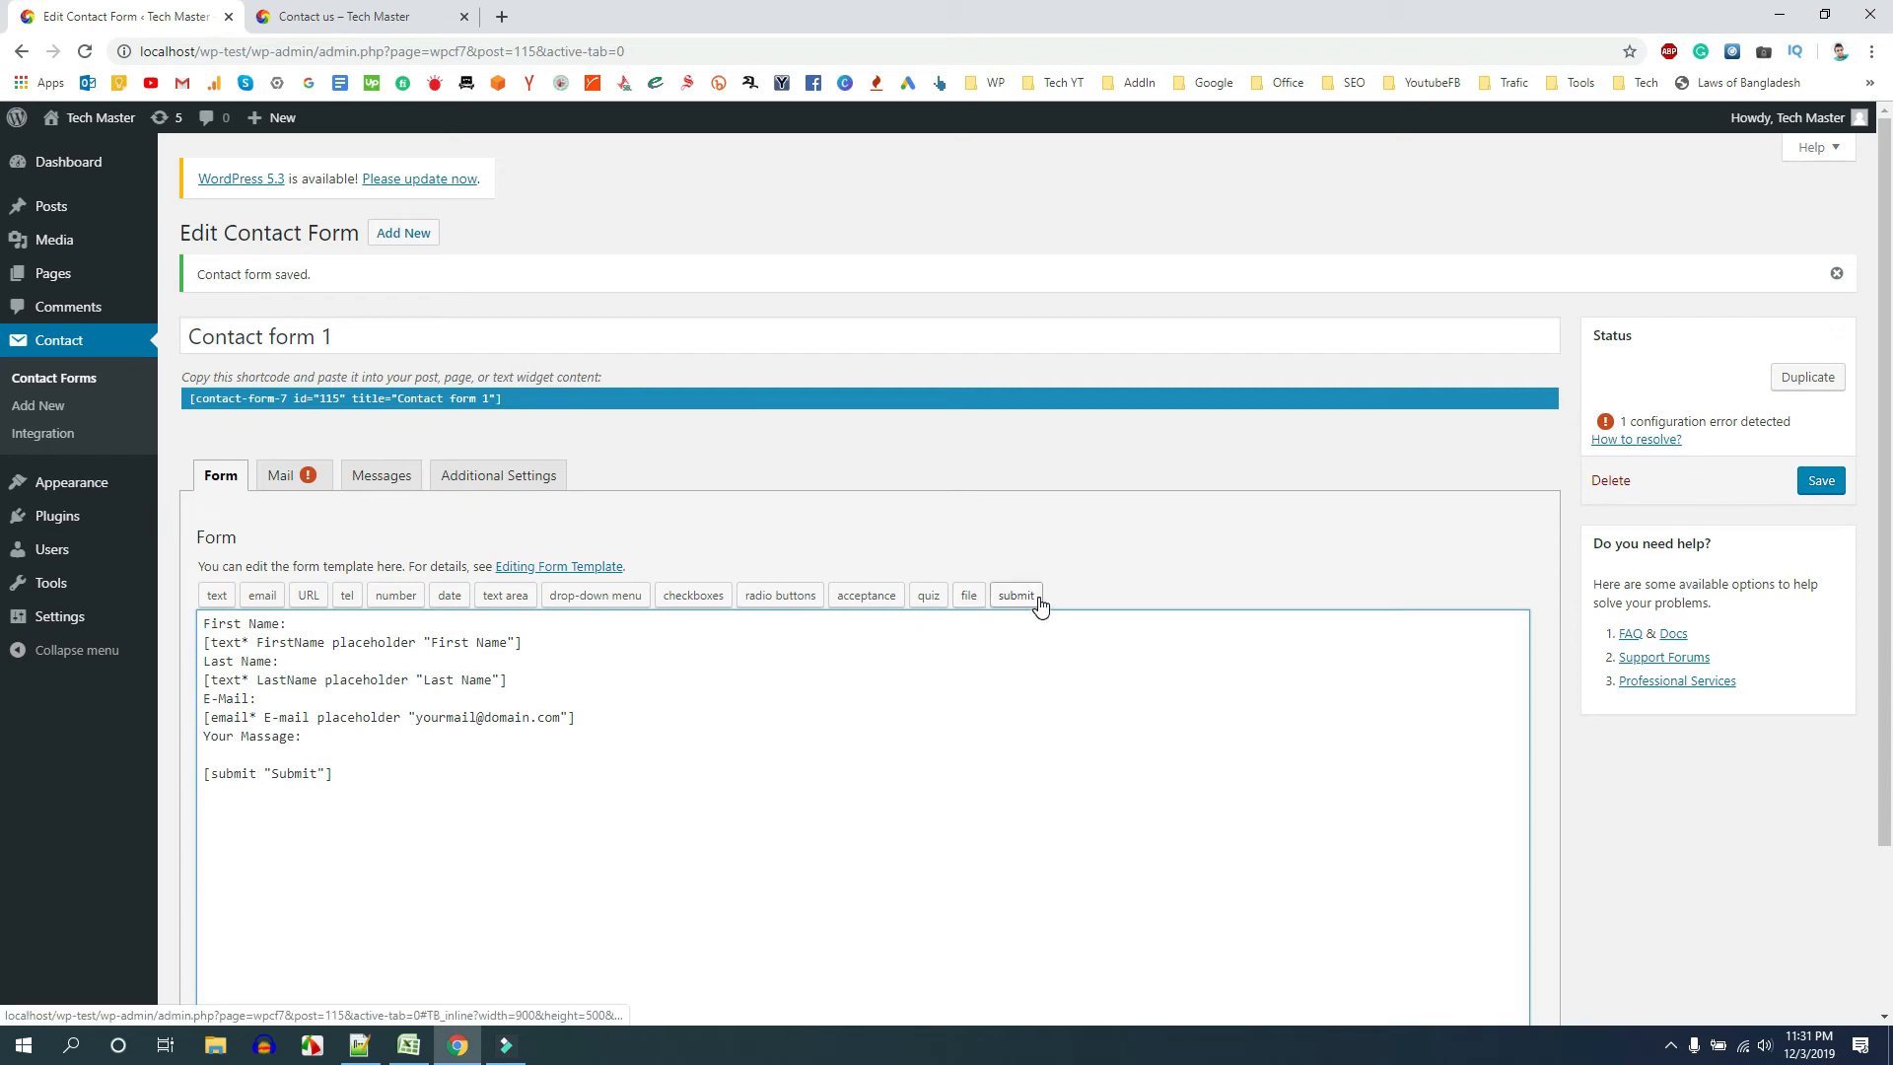
Create a text-area tag with default value 'Put your comment here'
left_click(505, 597)
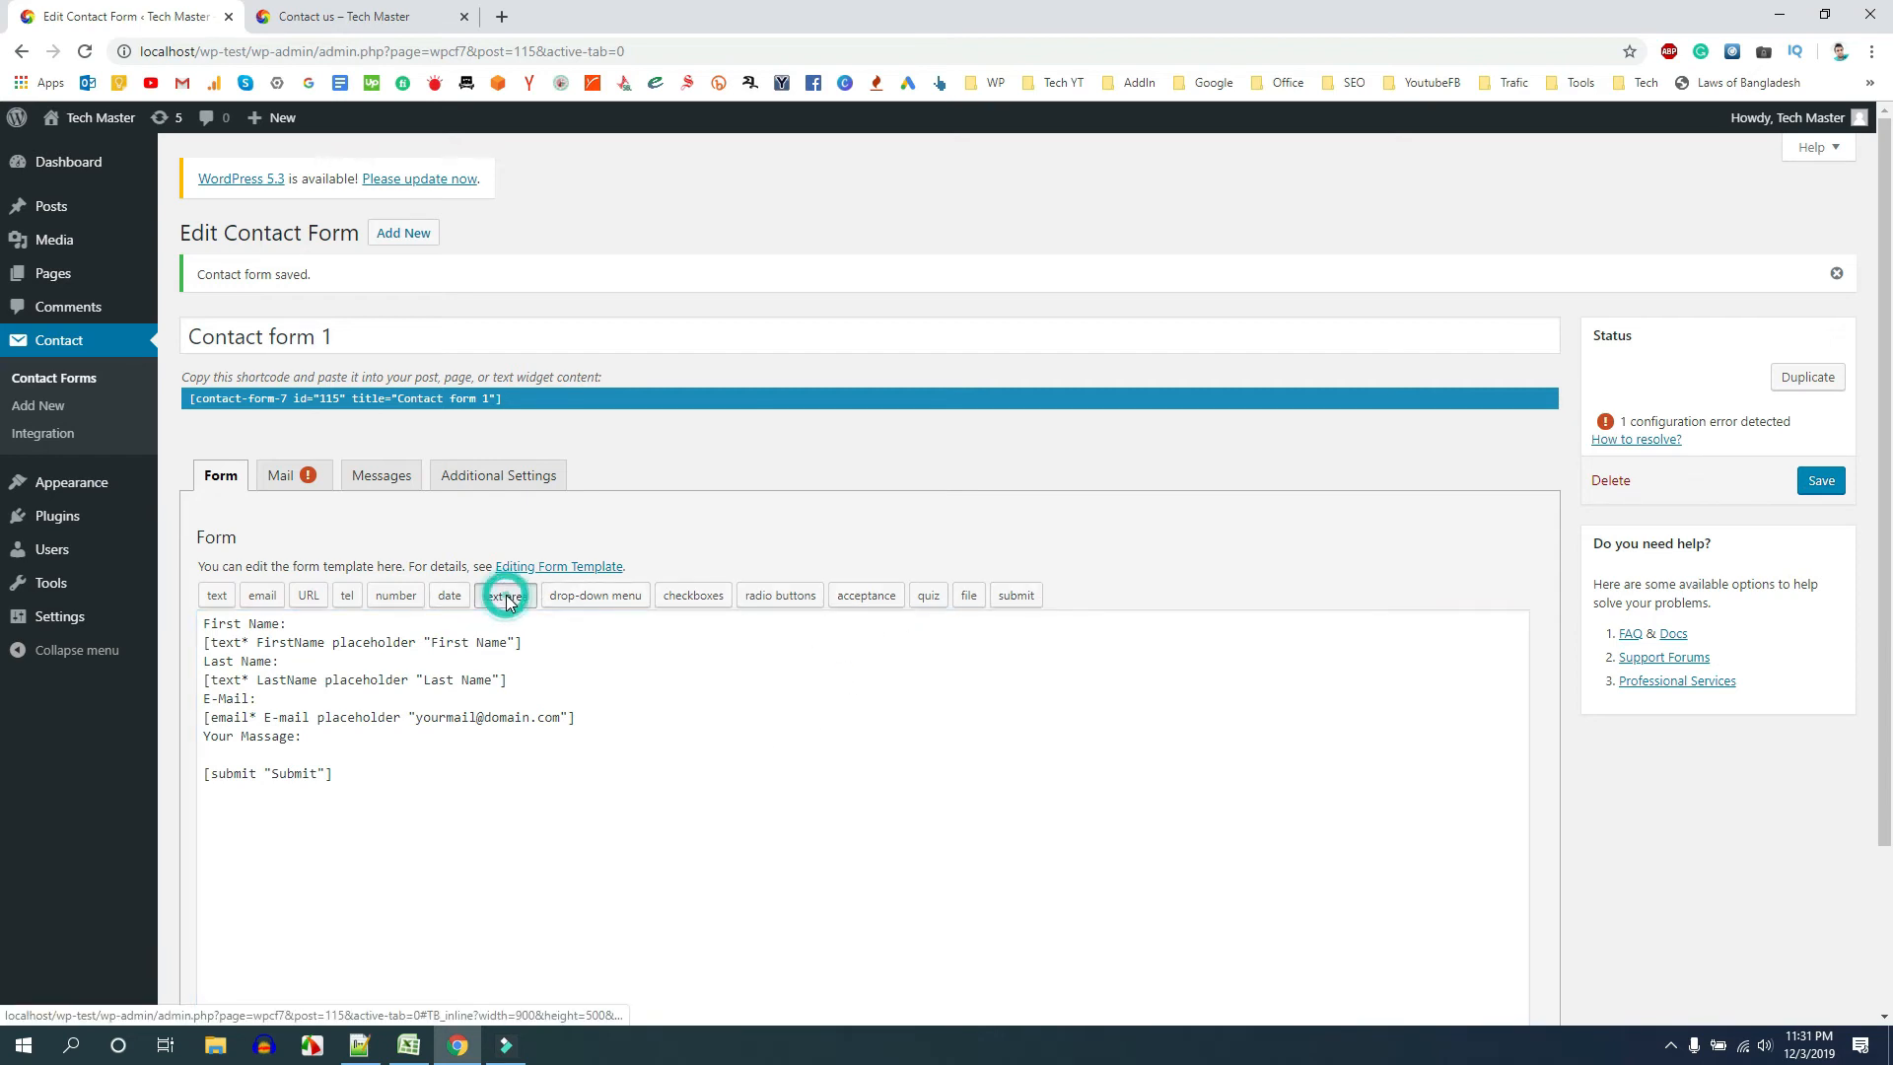
triple_click(892, 420)
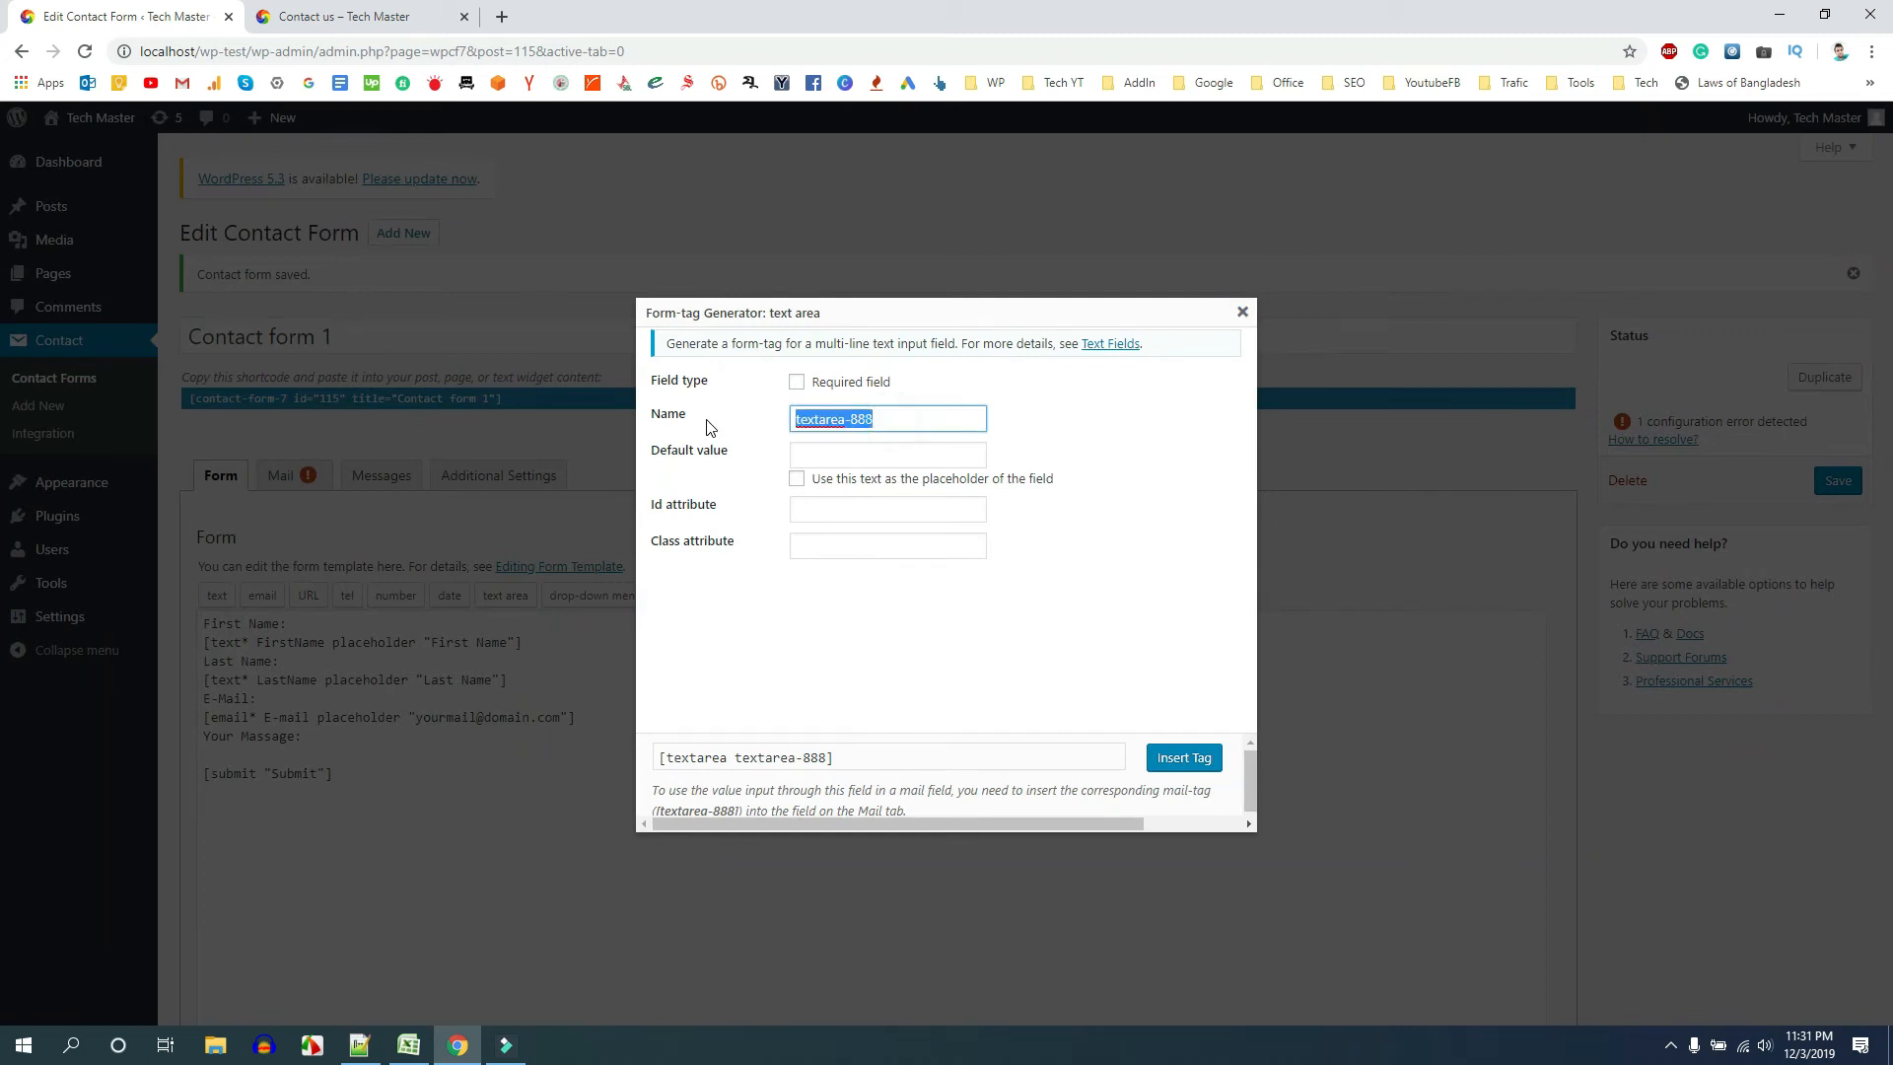
type("Put your cooment")
key("BackSpace")
key("BackSpace")
key("BackSpace")
type("mments her")
left_click_drag(948, 419, 666, 444)
key("ctrl+c")
key("BackSpace")
left_click(808, 452)
key("ctrl+v")
Name the text area Comment, make it required with placeholder text, insert it and save
left_click_drag(863, 428, 752, 421)
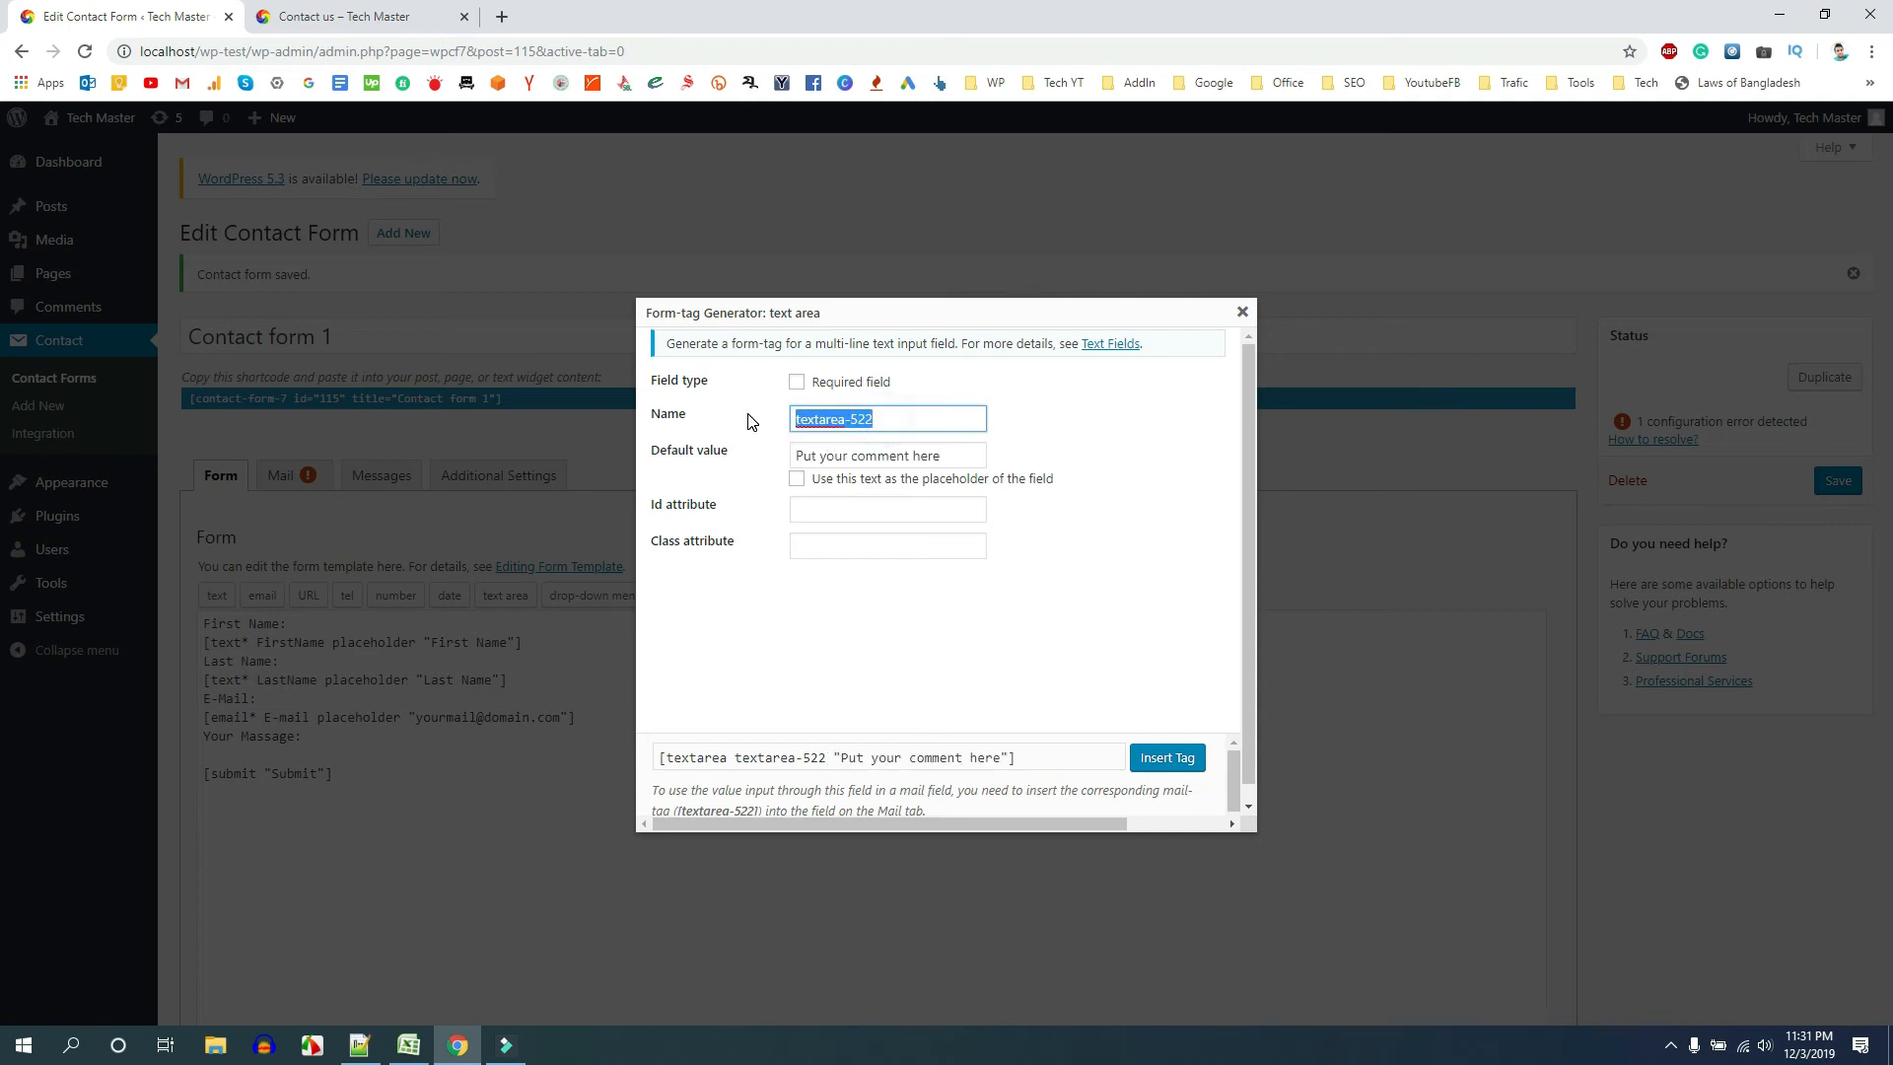
type("Comment")
left_click(798, 385)
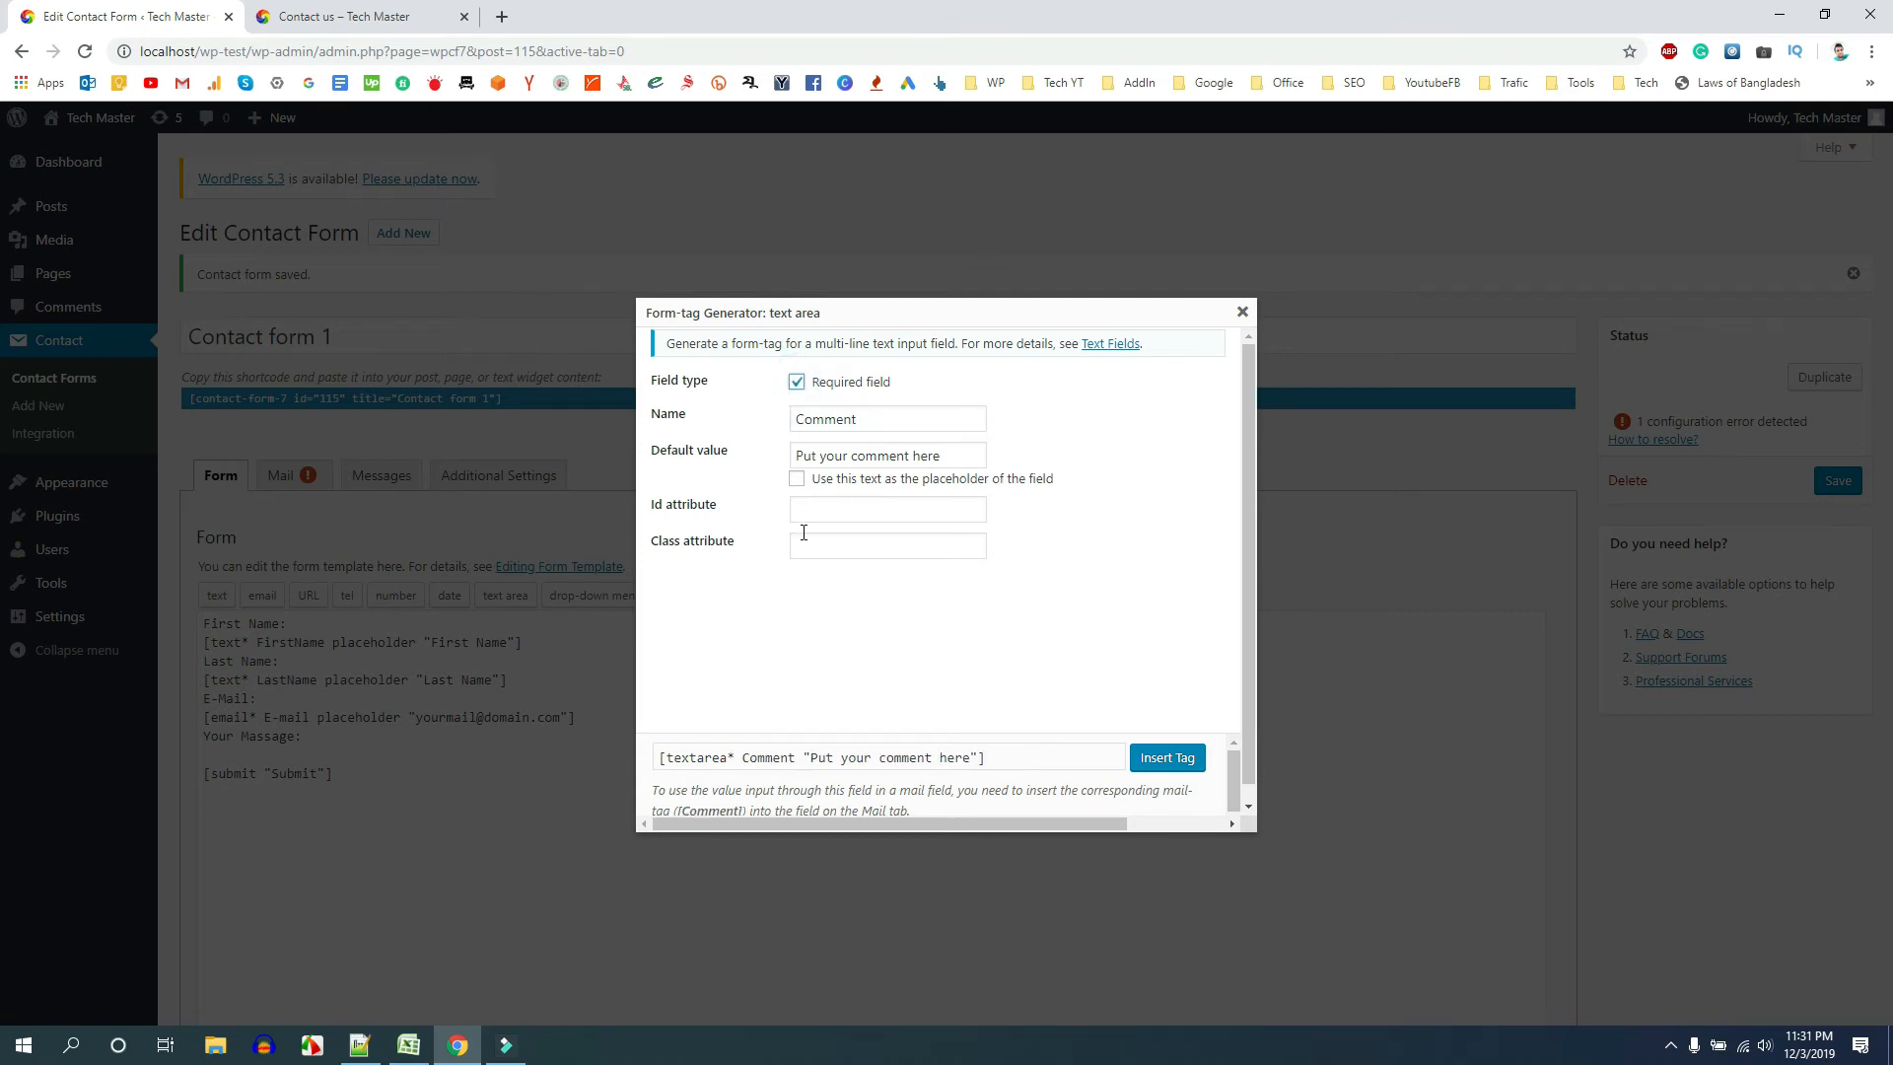
left_click(796, 479)
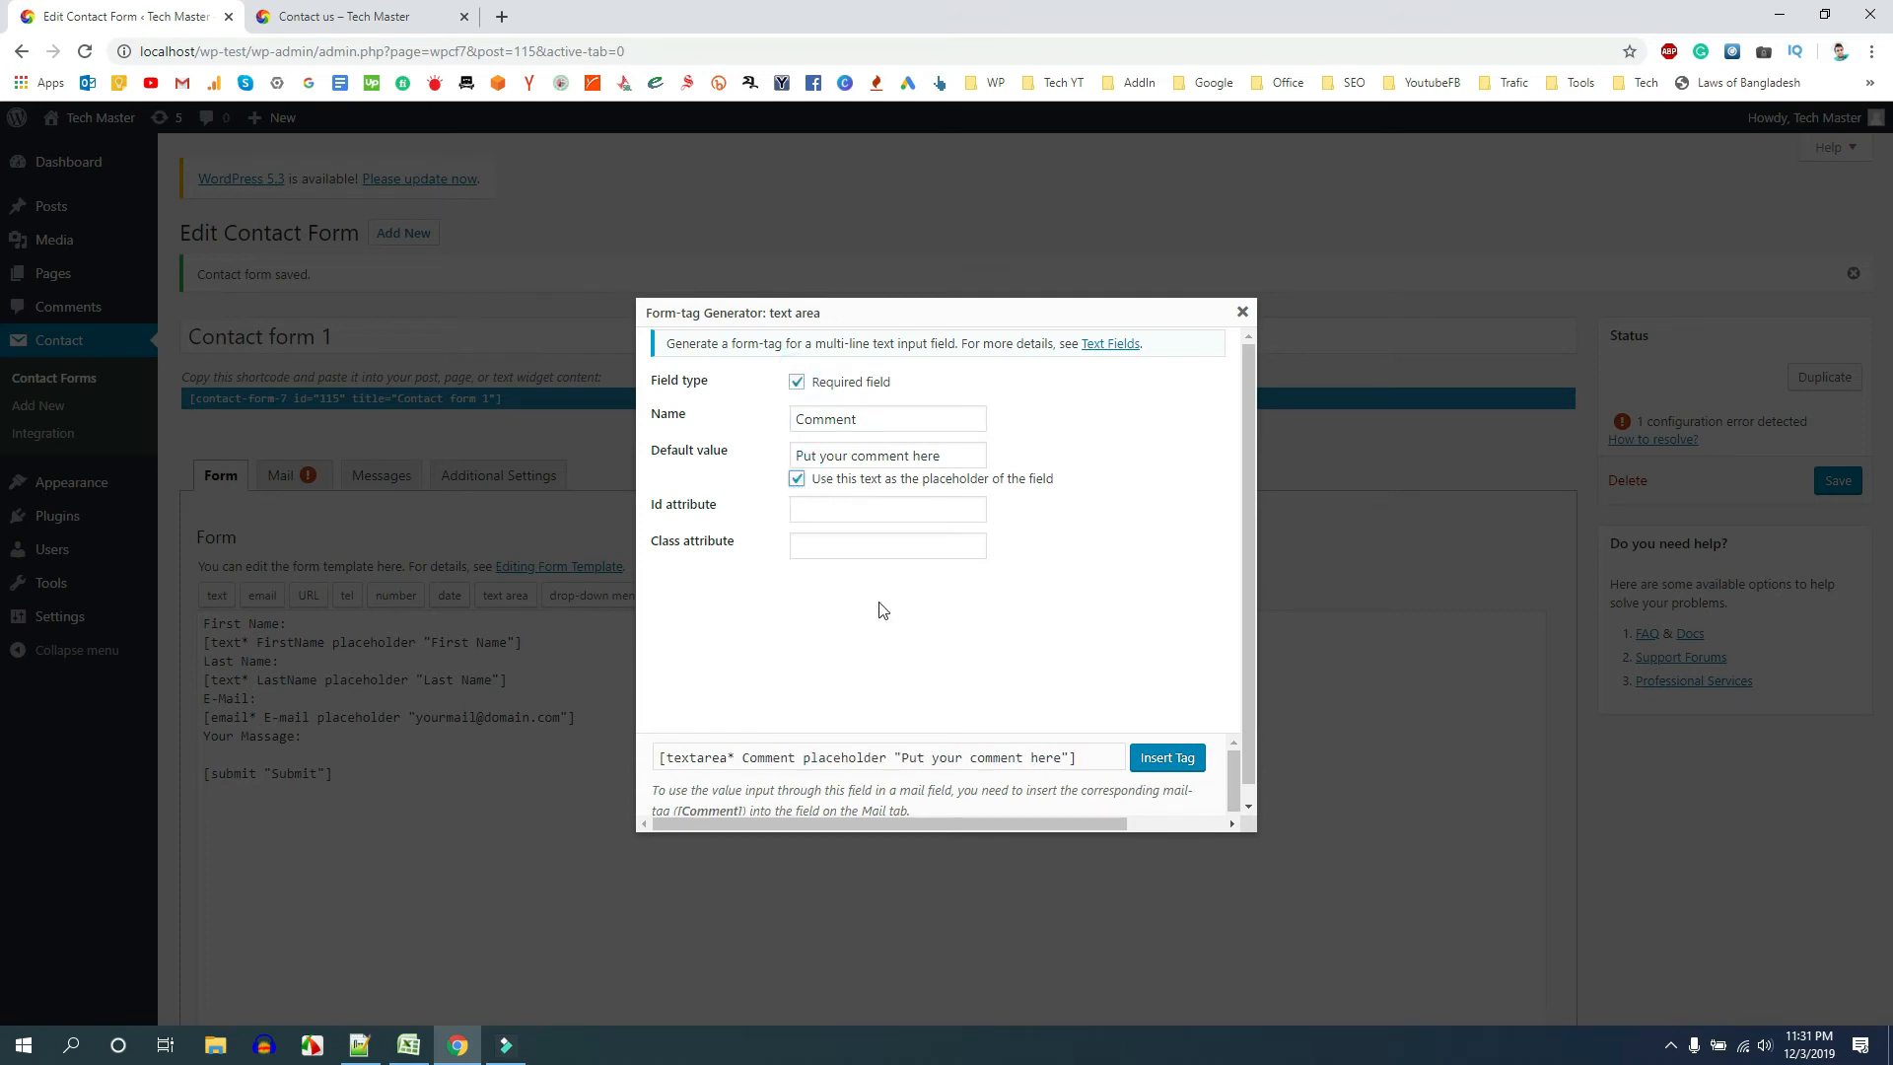
left_click(1143, 761)
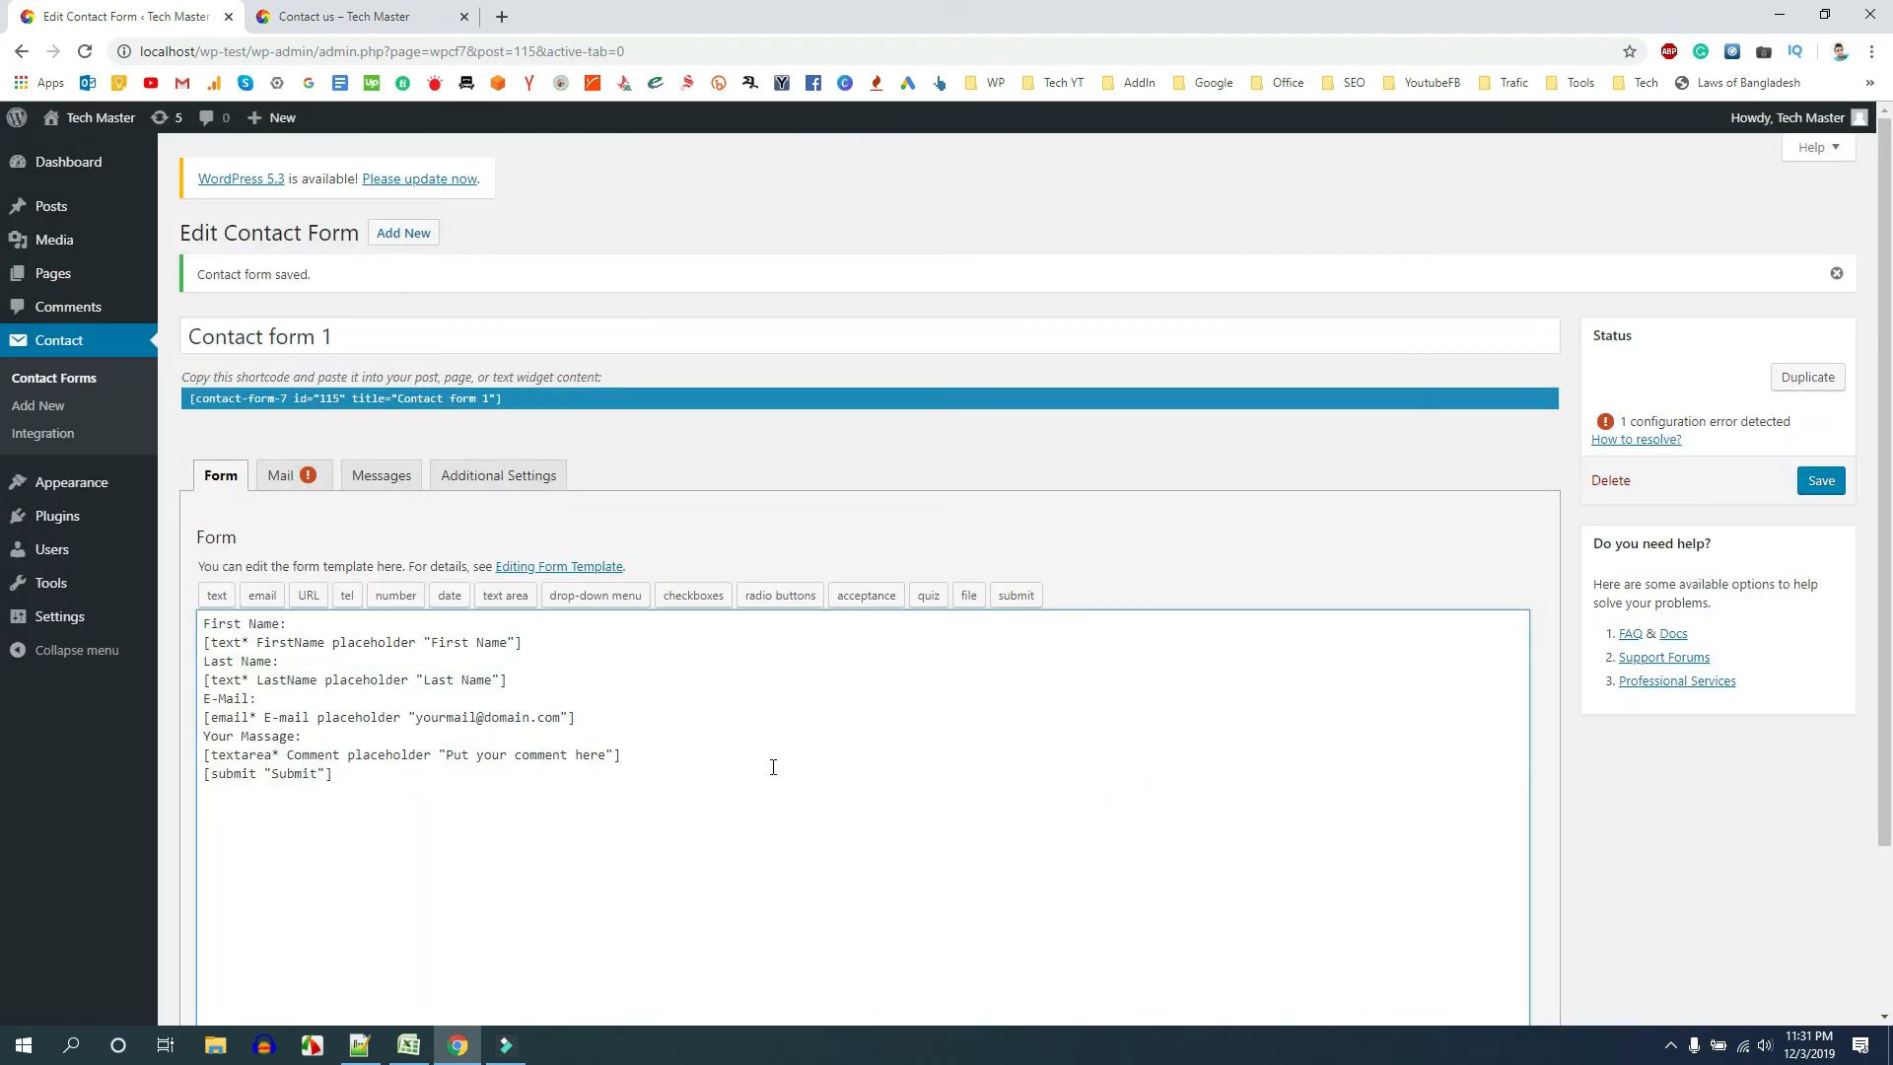
left_click(1821, 480)
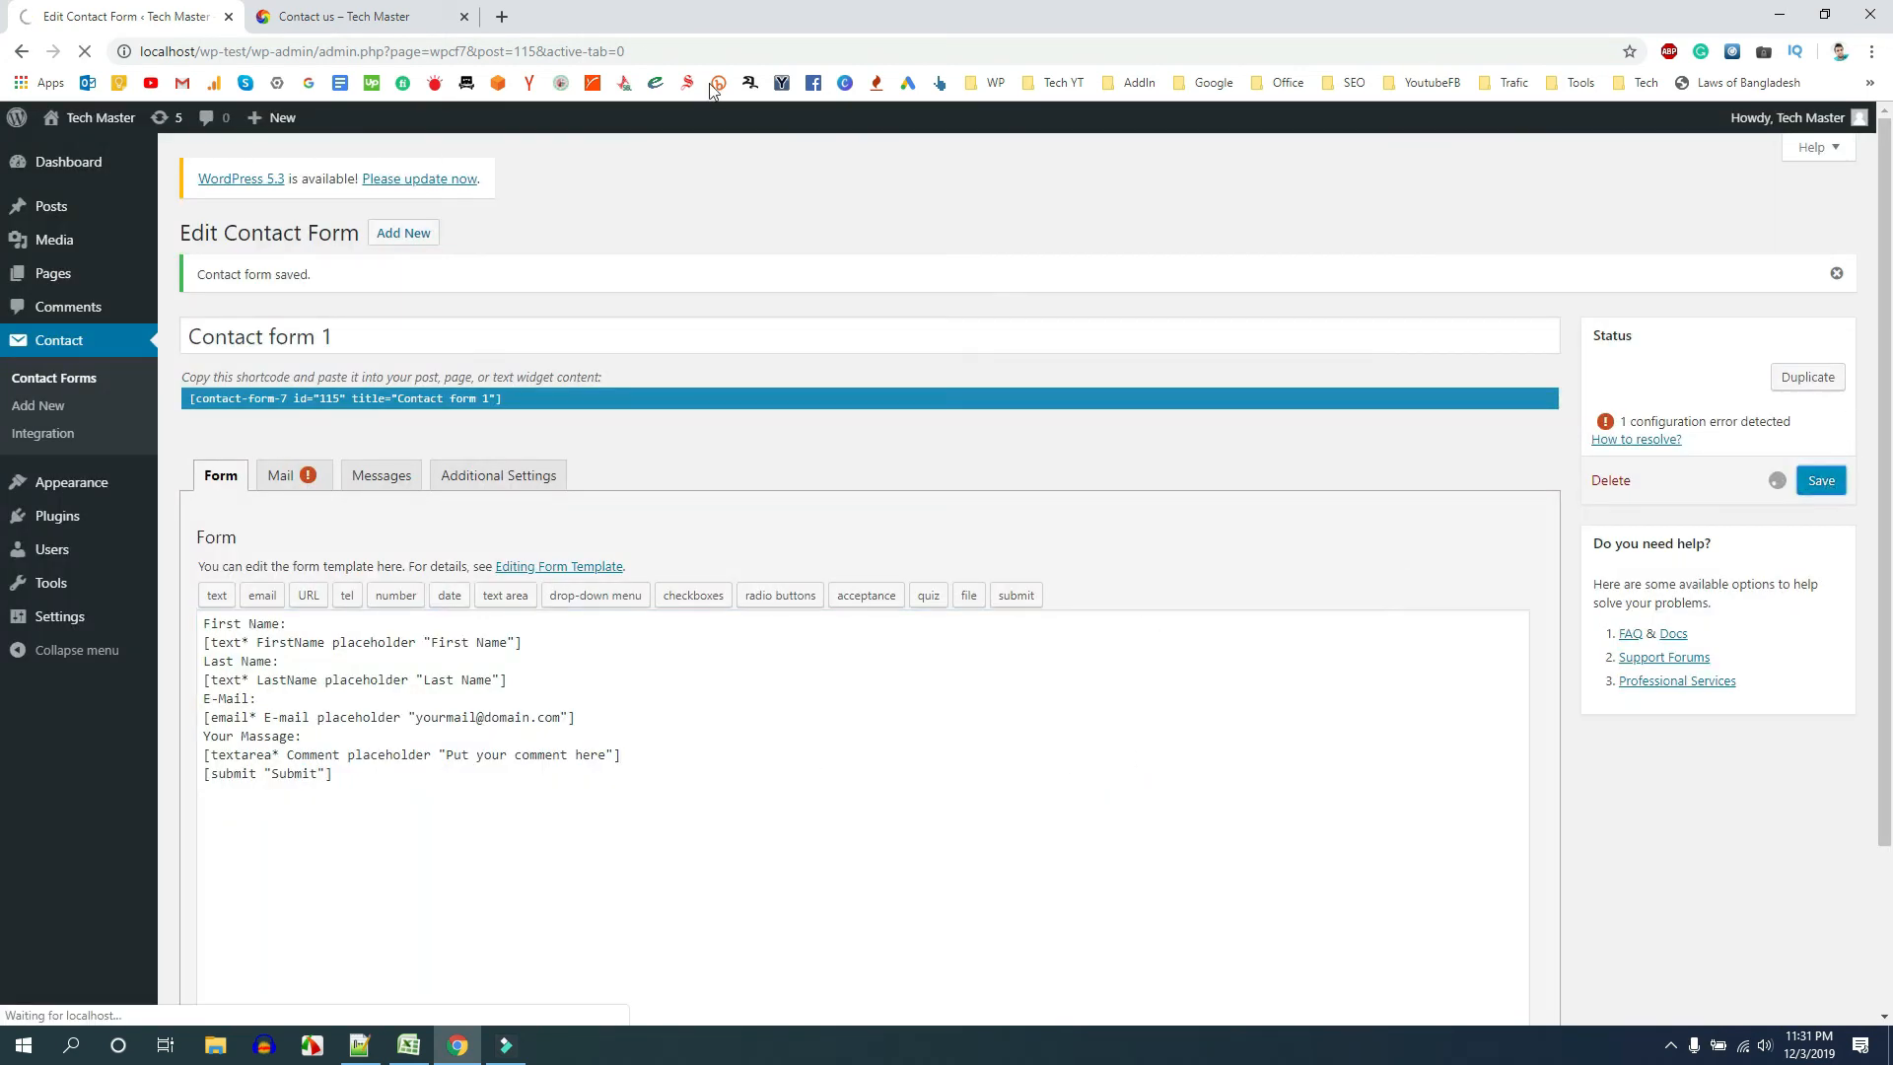
Reload the Contact us page and fill in a dummy name, e-mail and message
left_click(311, 20)
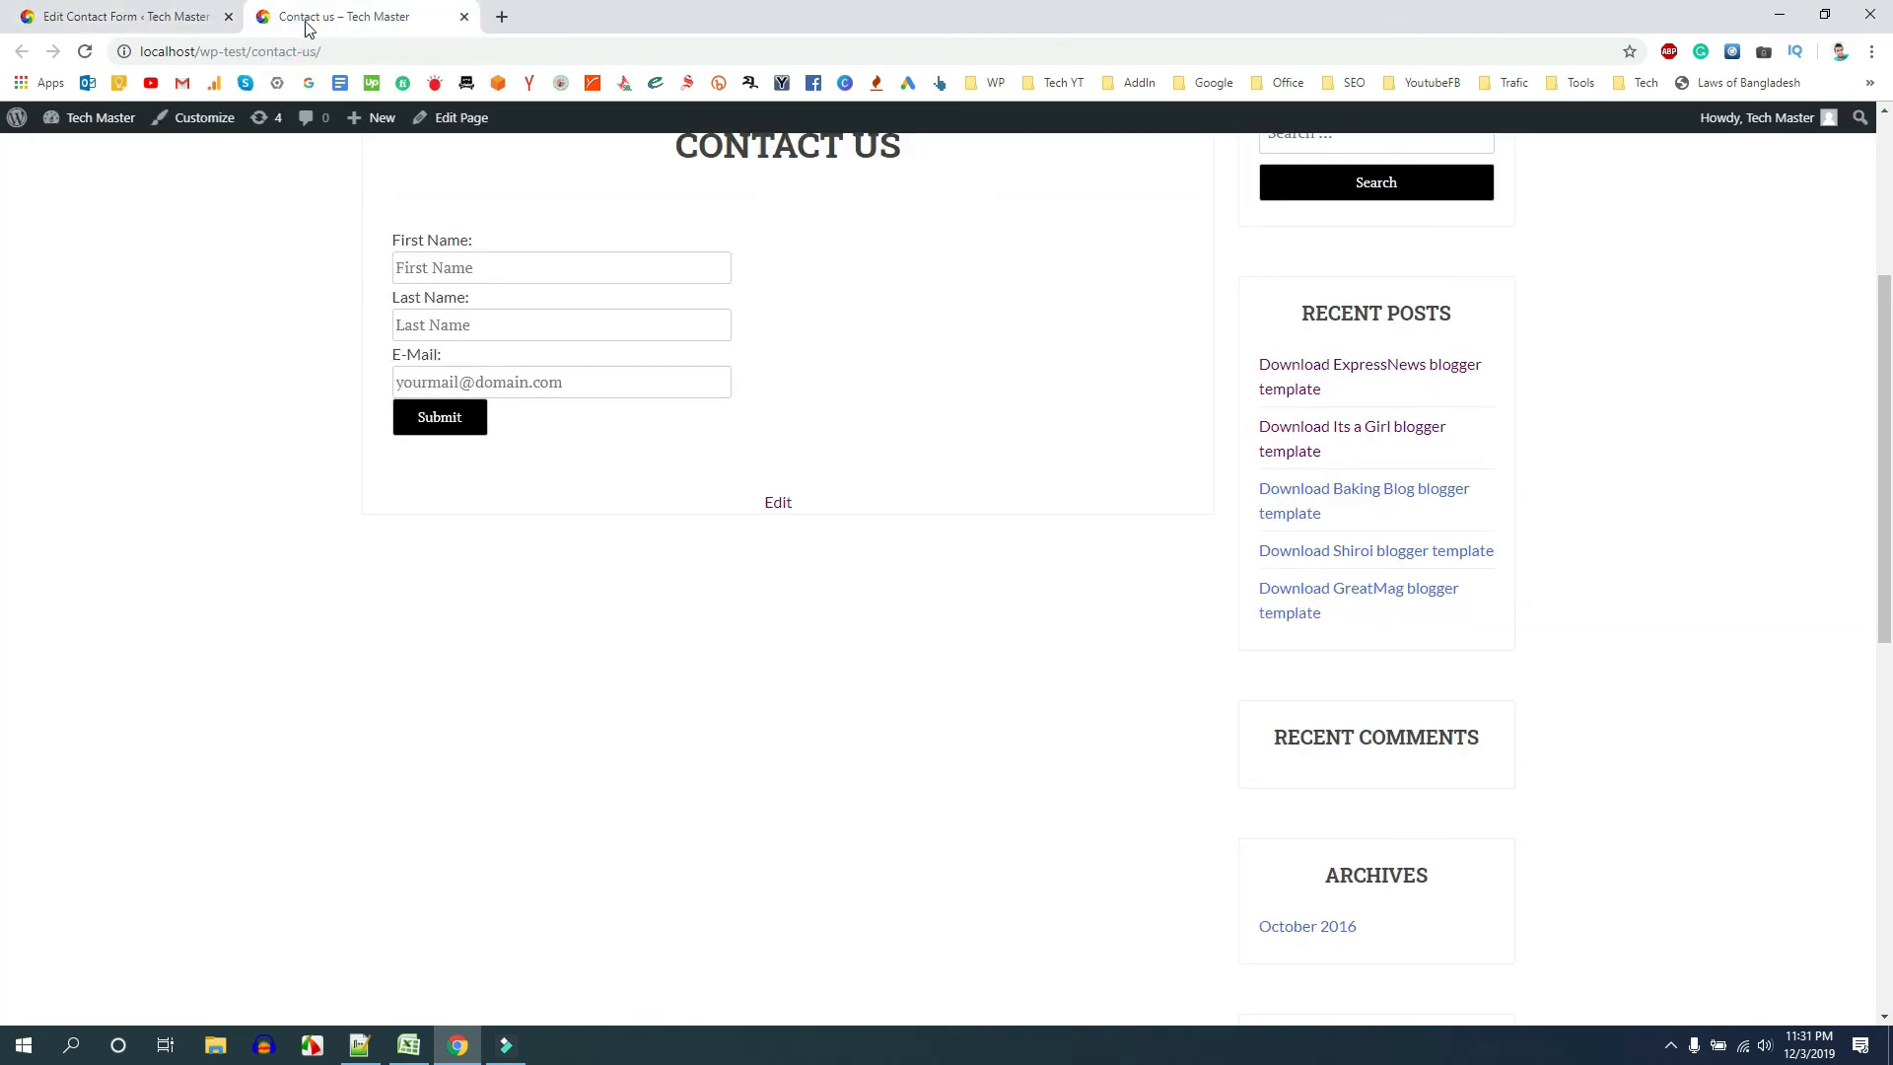
left_click(84, 51)
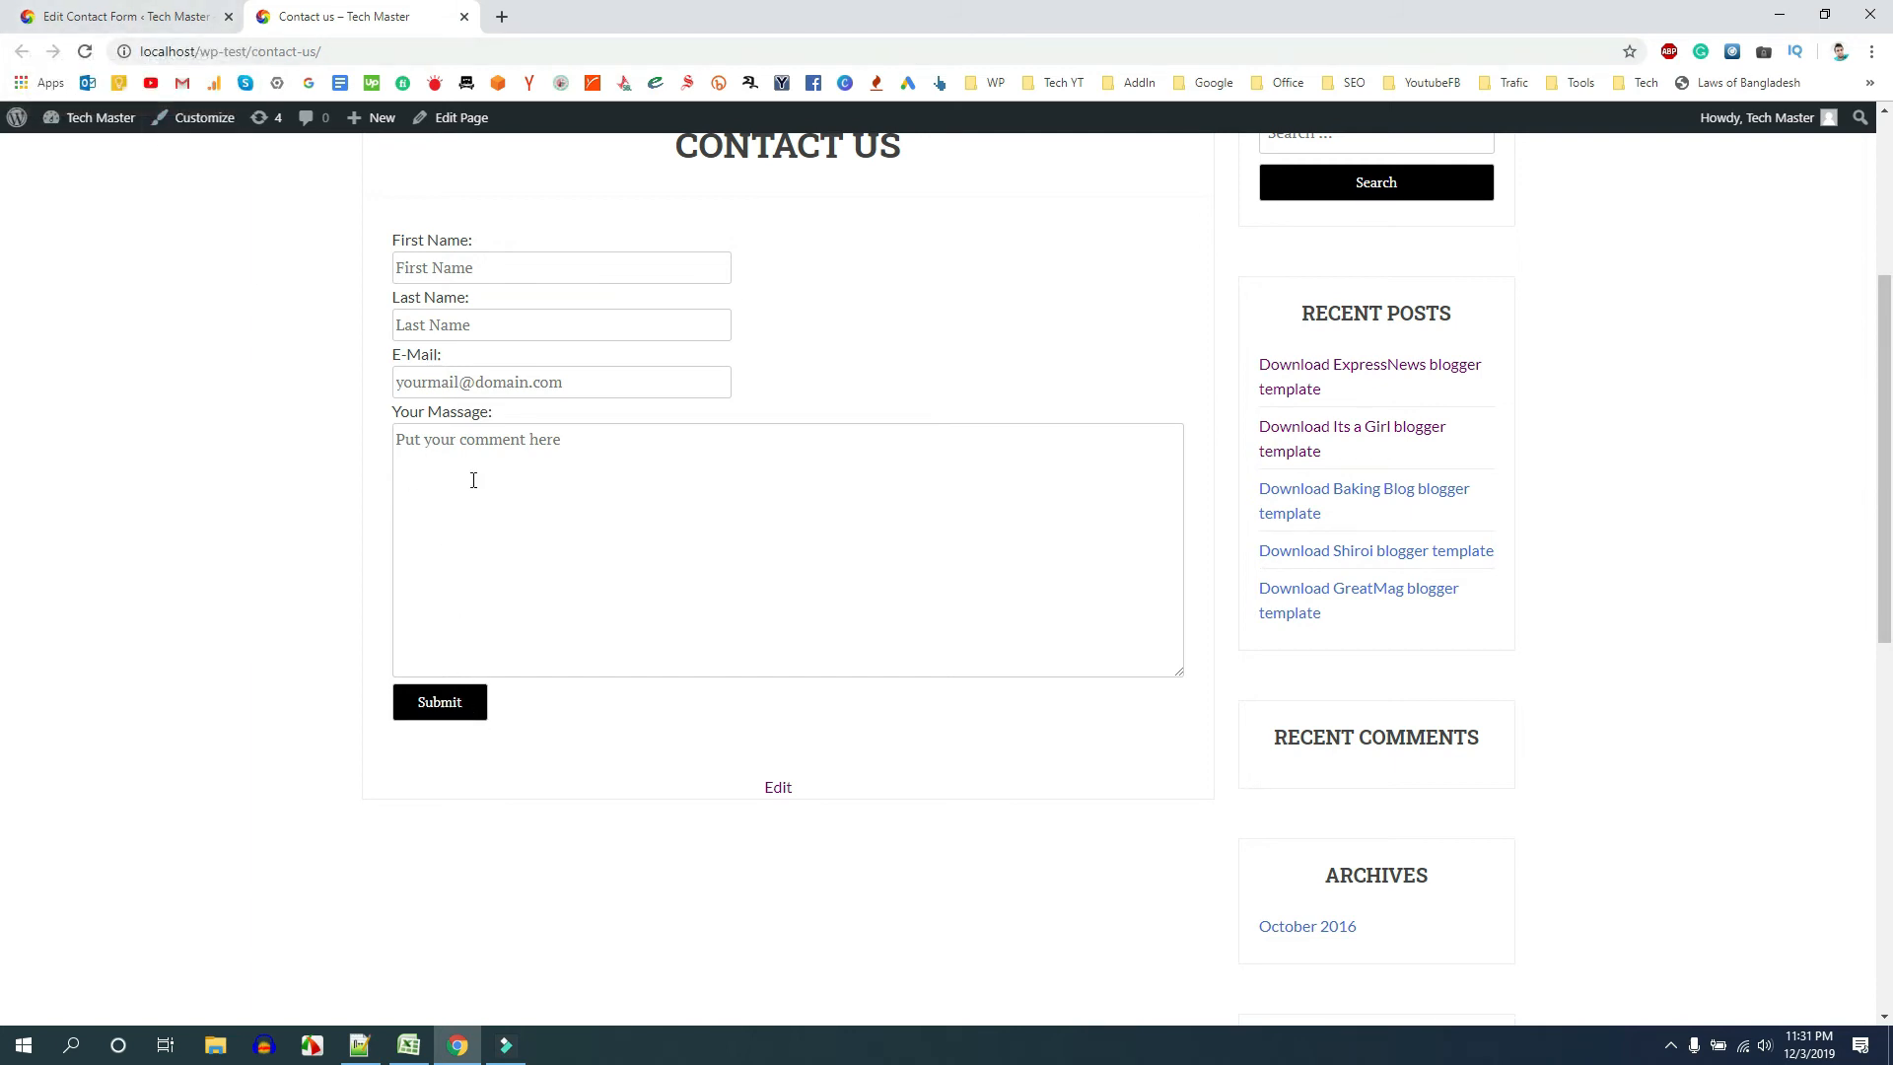
left_click(478, 273)
type("sdsdsd")
left_click(500, 328)
type("fdsfs")
left_click(483, 384)
type("sdsd@gmail")
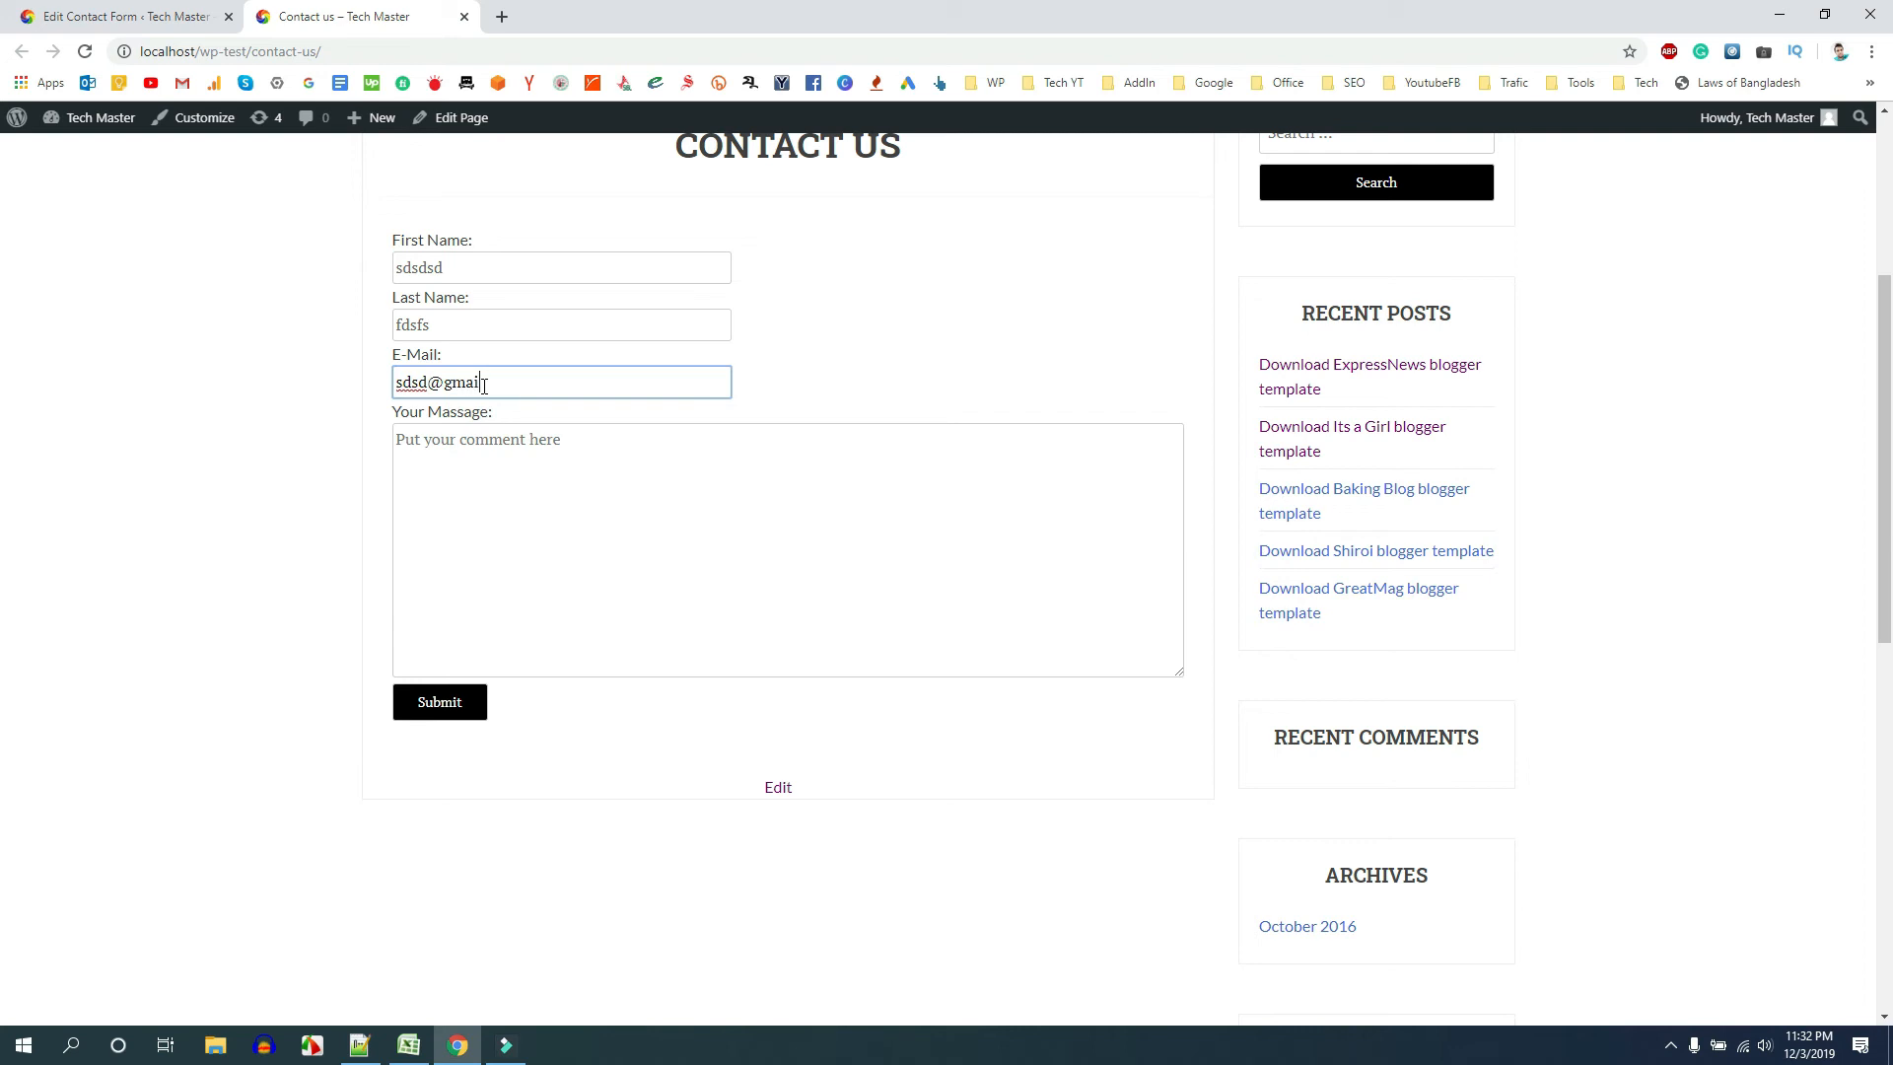
type(".com")
left_click(468, 547)
type("dfssfsdf")
Submit the test message, check the confirmation text, and return to the form editor
left_click(446, 712)
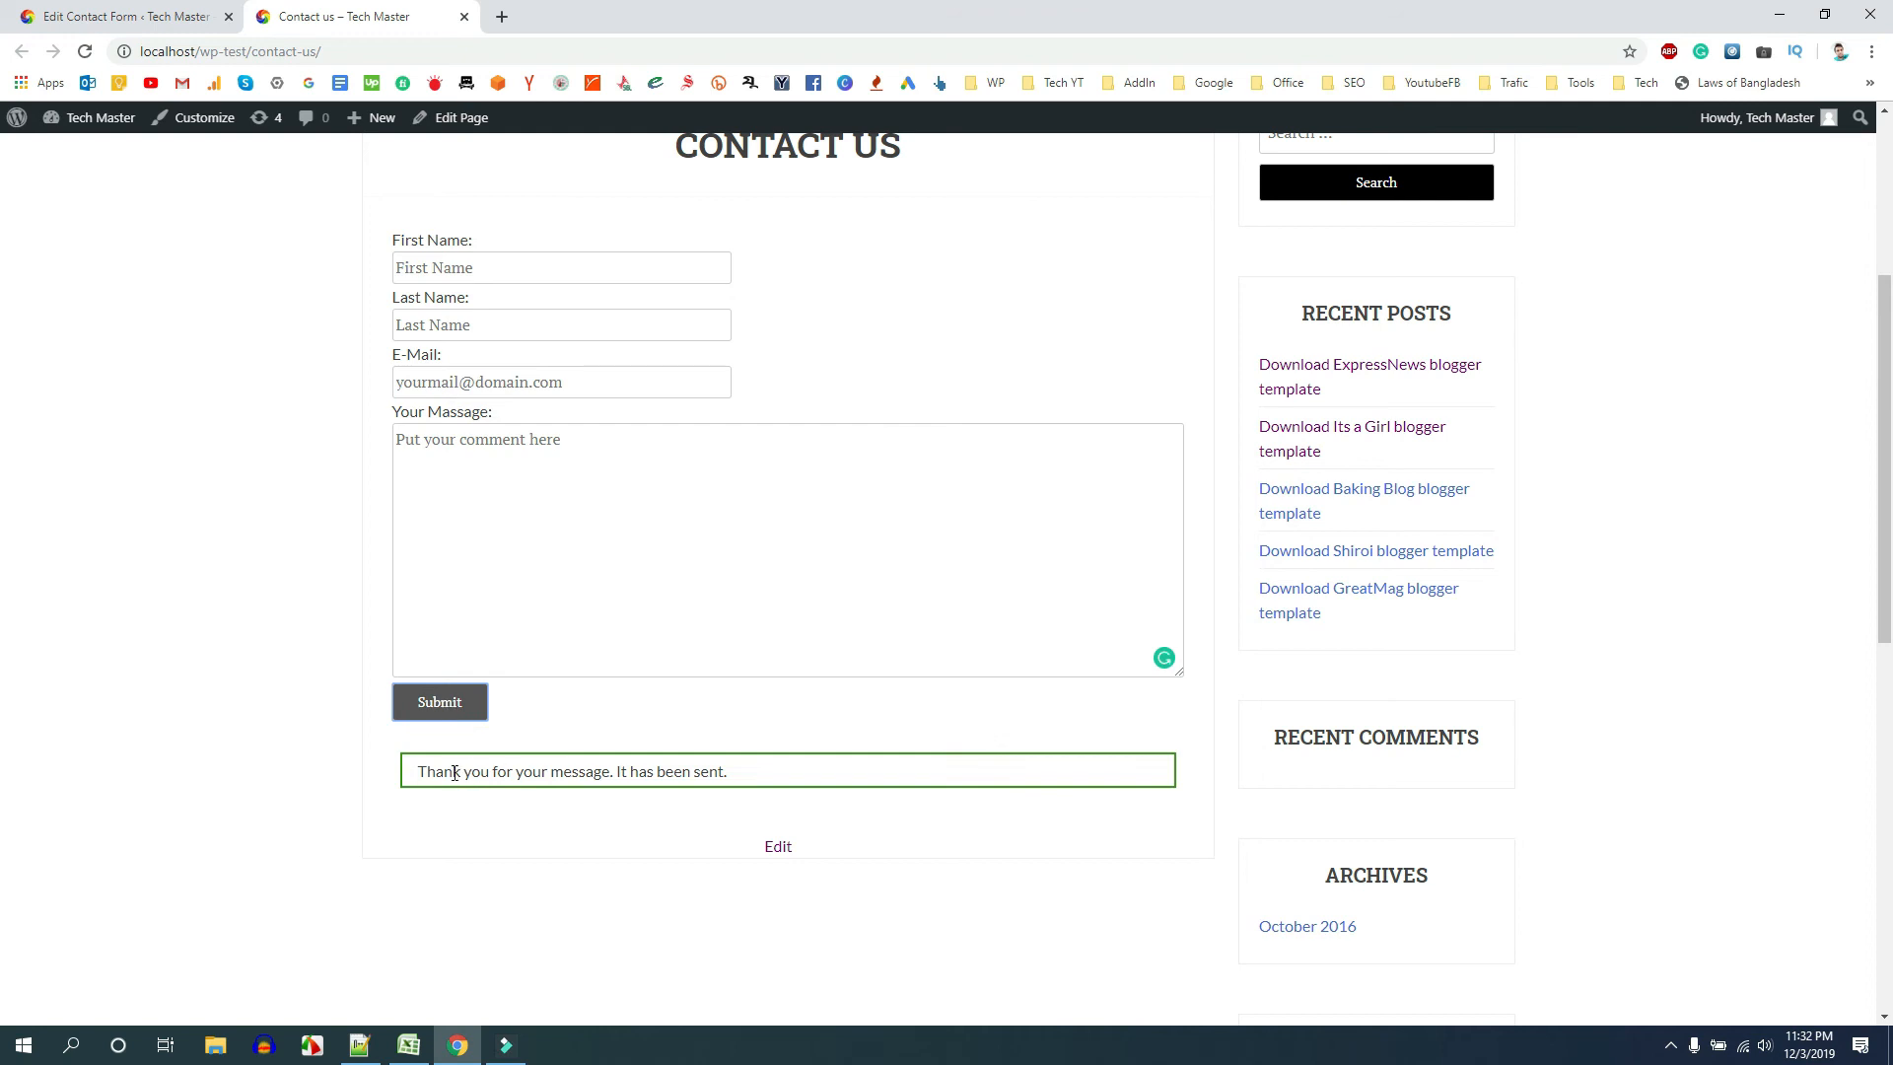
left_click_drag(454, 773, 785, 782)
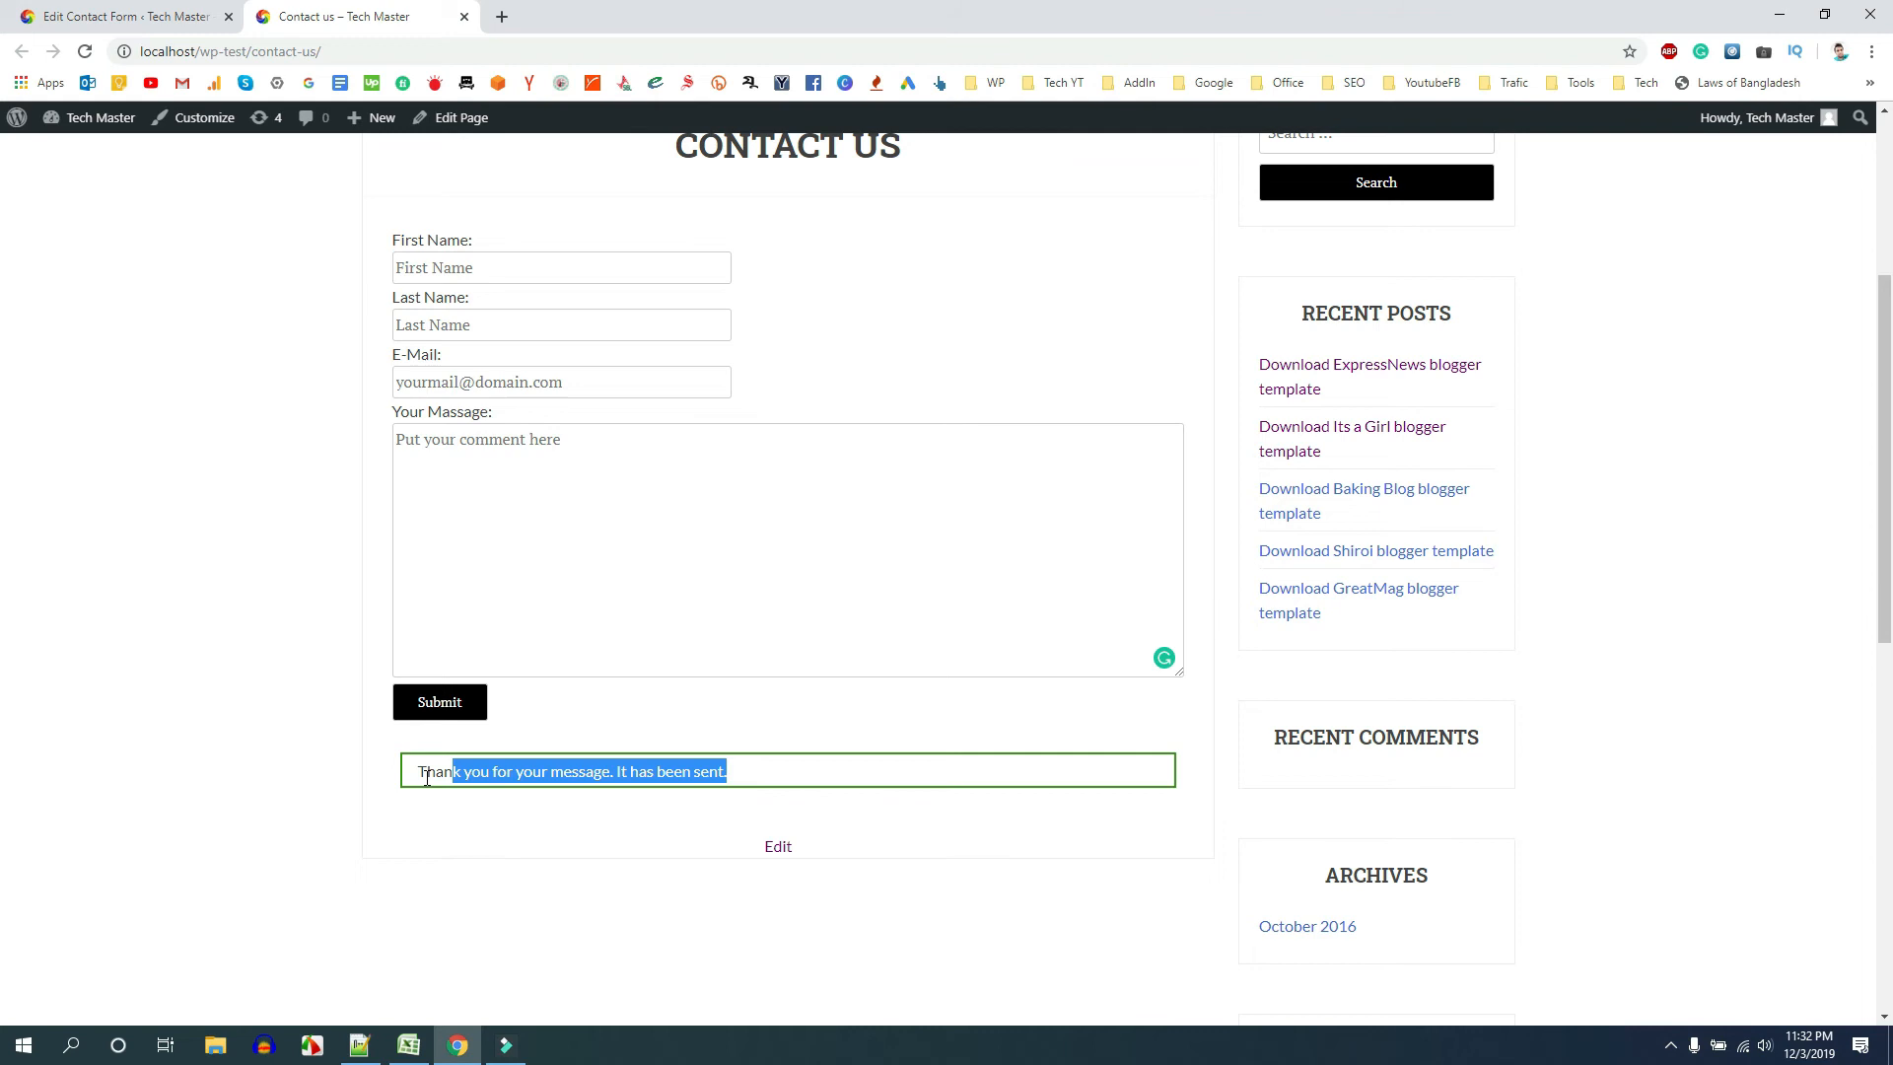
left_click_drag(426, 777, 771, 777)
left_click(576, 385)
left_click(269, 426)
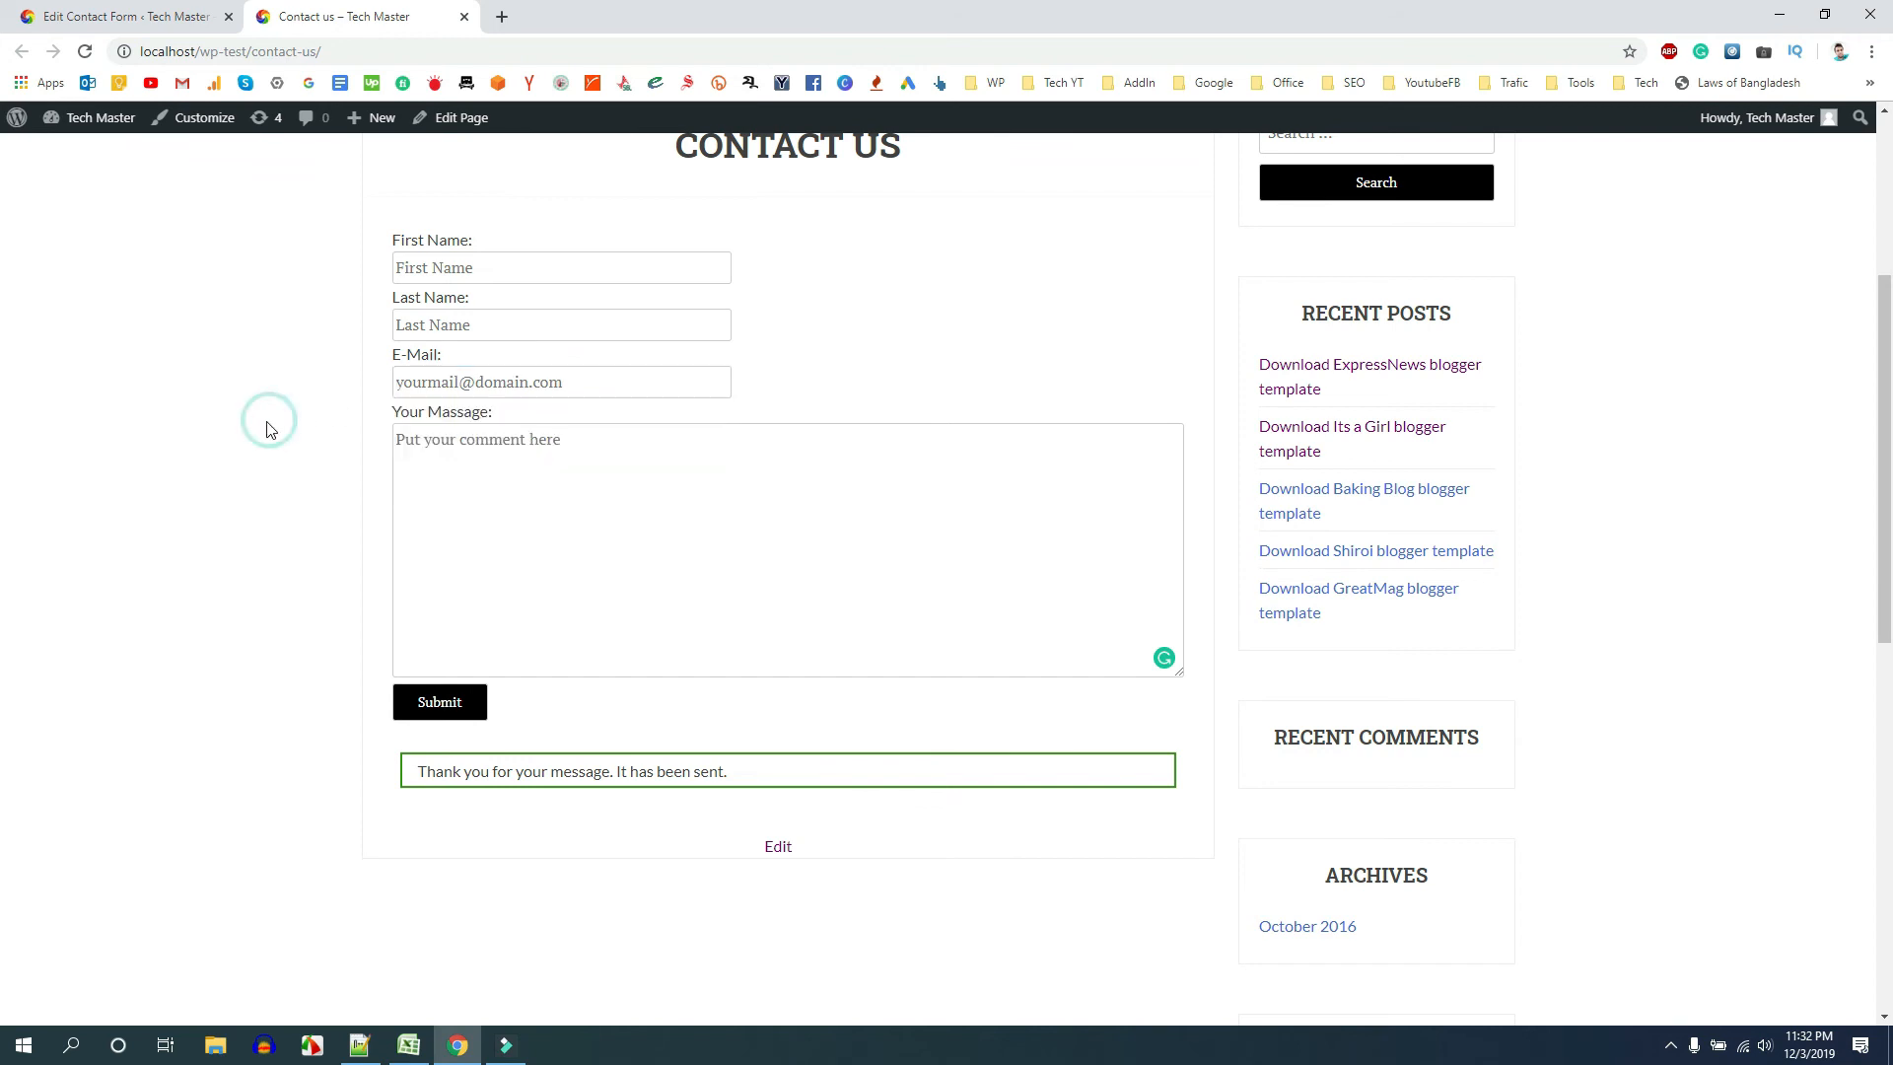
left_click(123, 17)
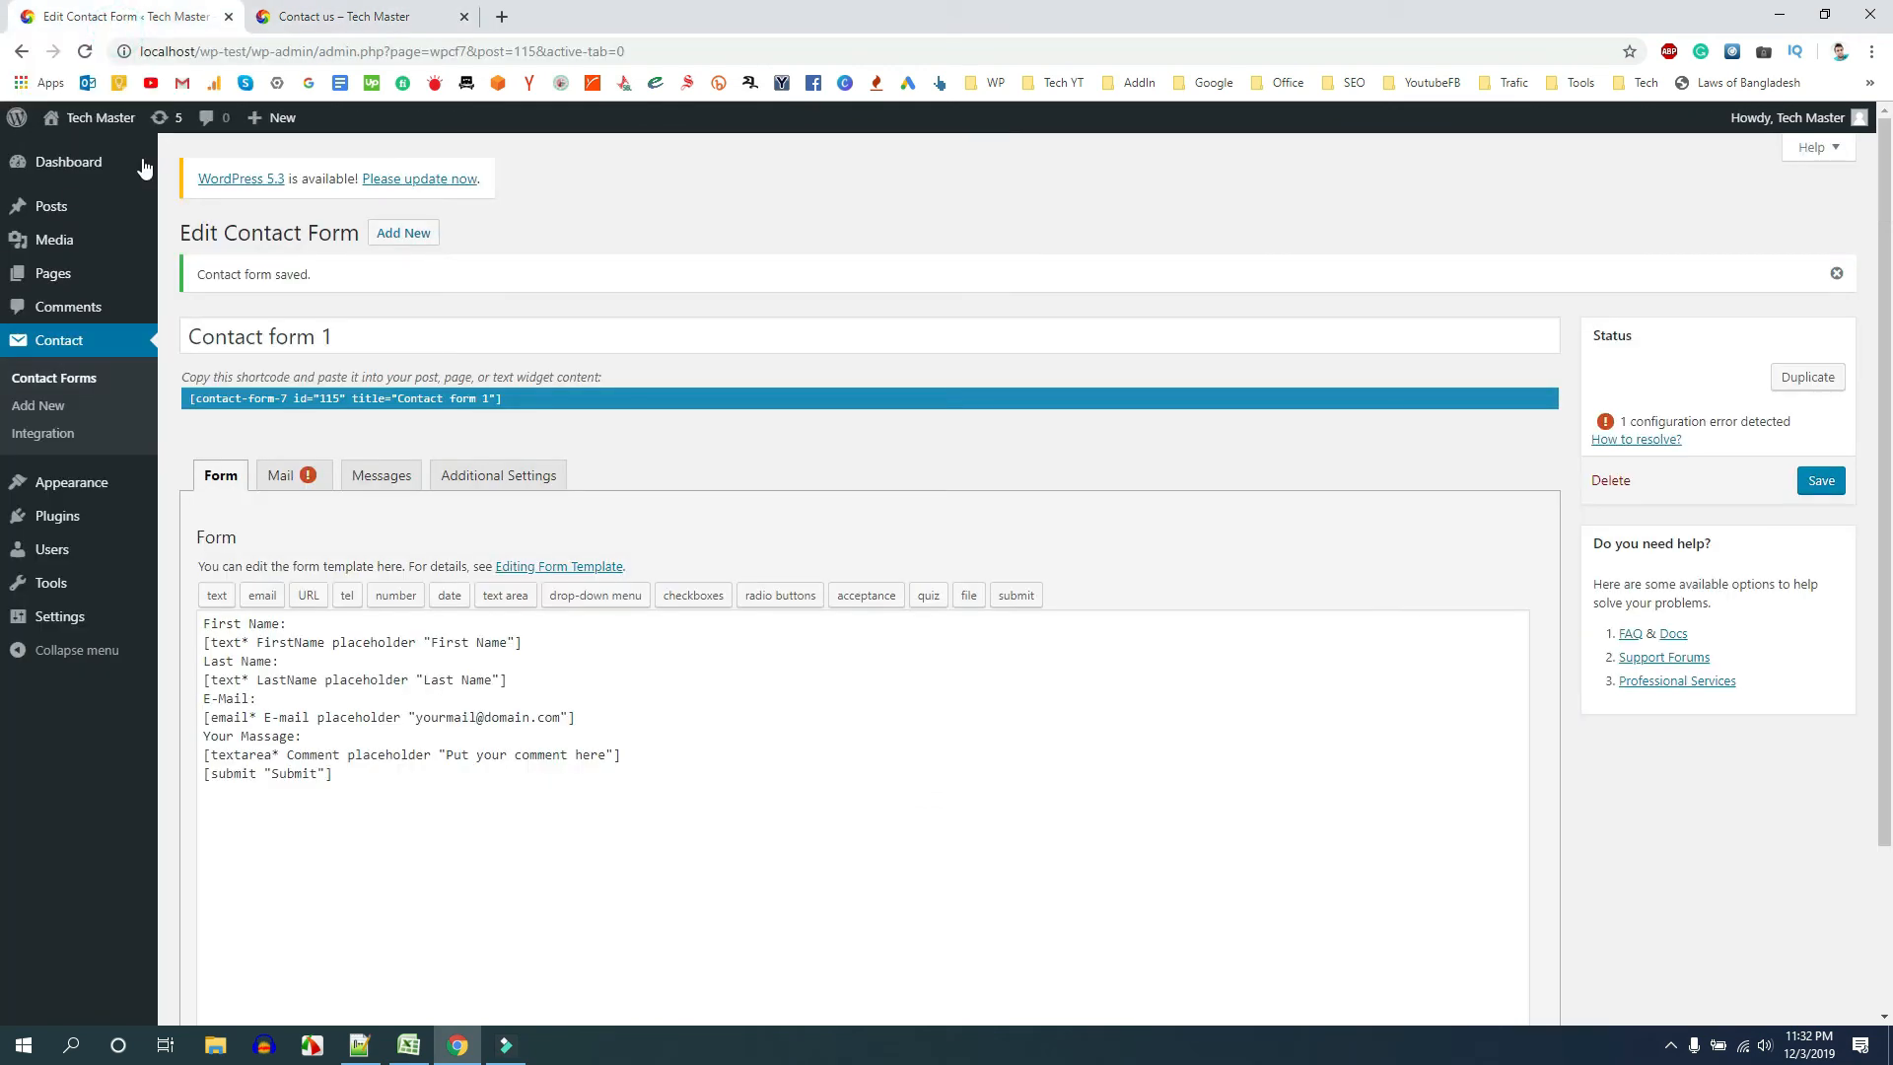
left_click(284, 478)
scroll(625, 613, "down", 4)
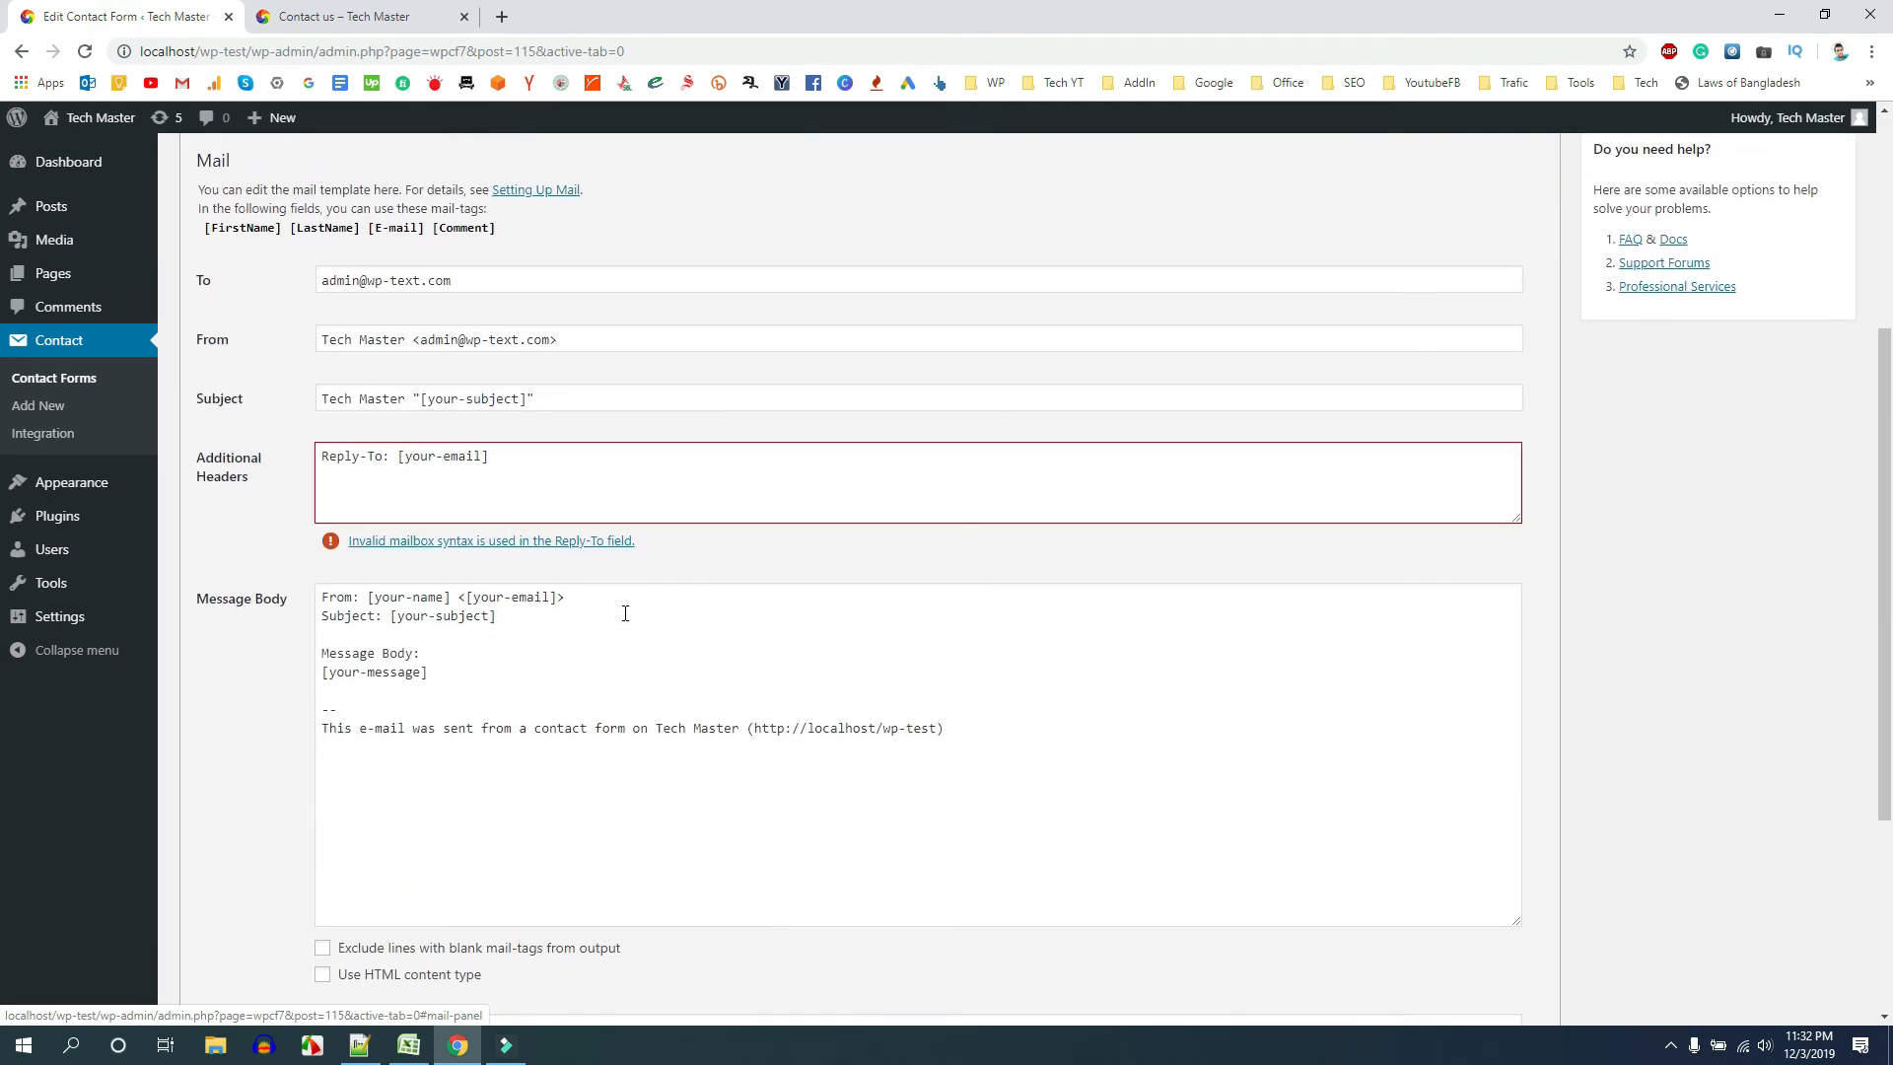
left_click(353, 22)
left_click(550, 380)
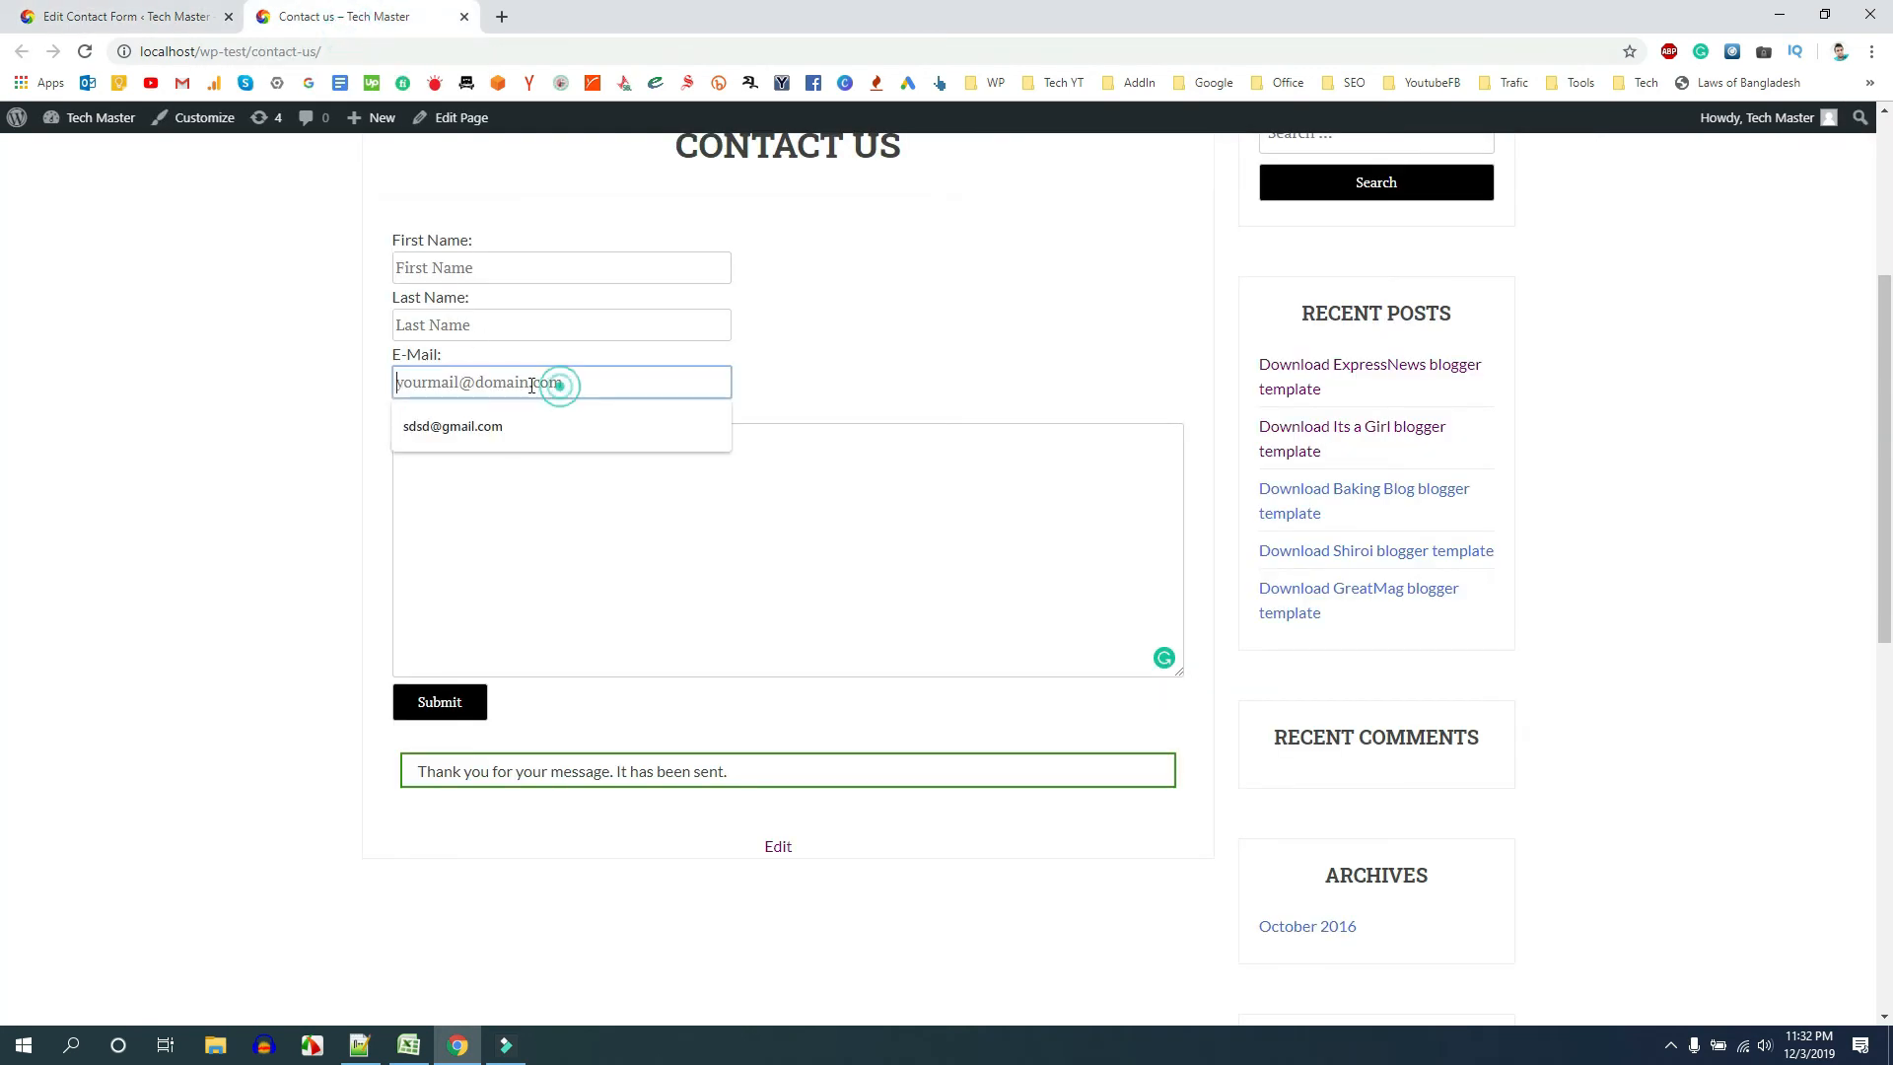
left_click(66, 17)
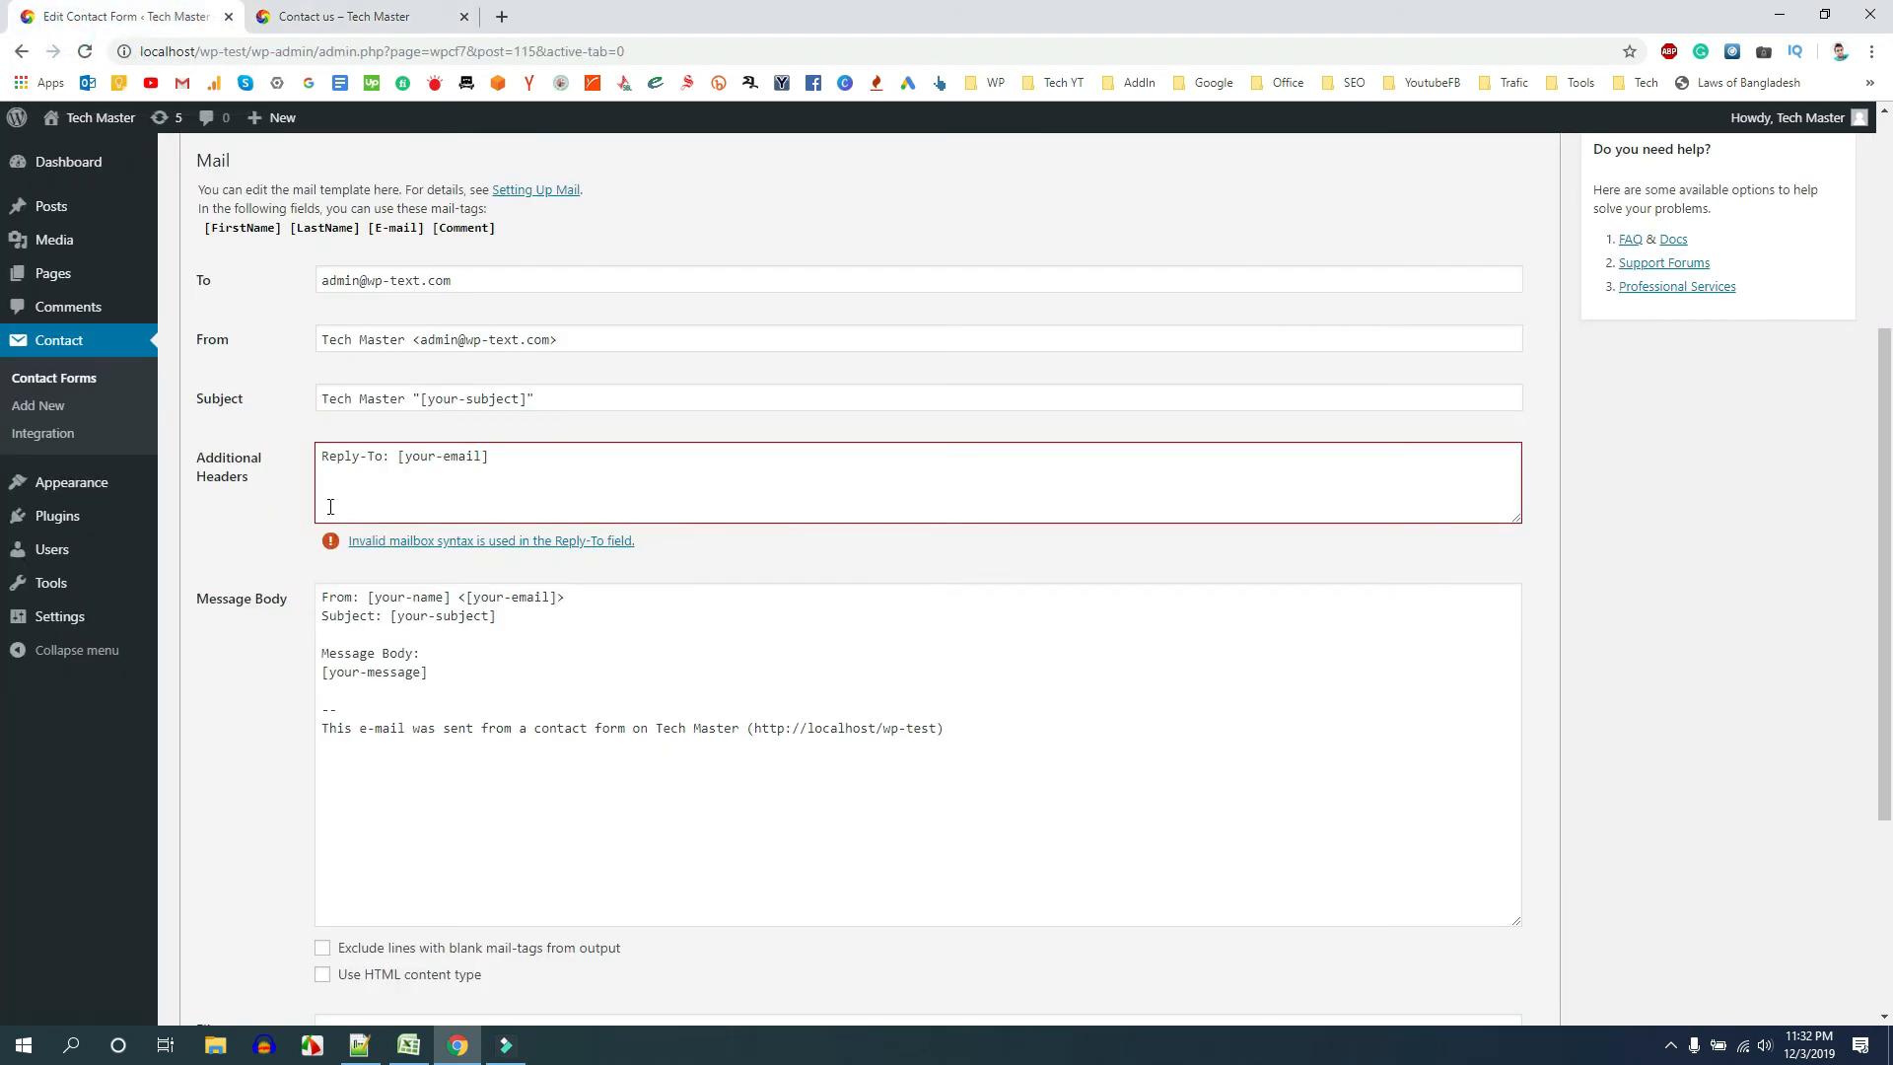
triple_click(491, 282)
left_click(266, 287)
left_click_drag(467, 282, 292, 287)
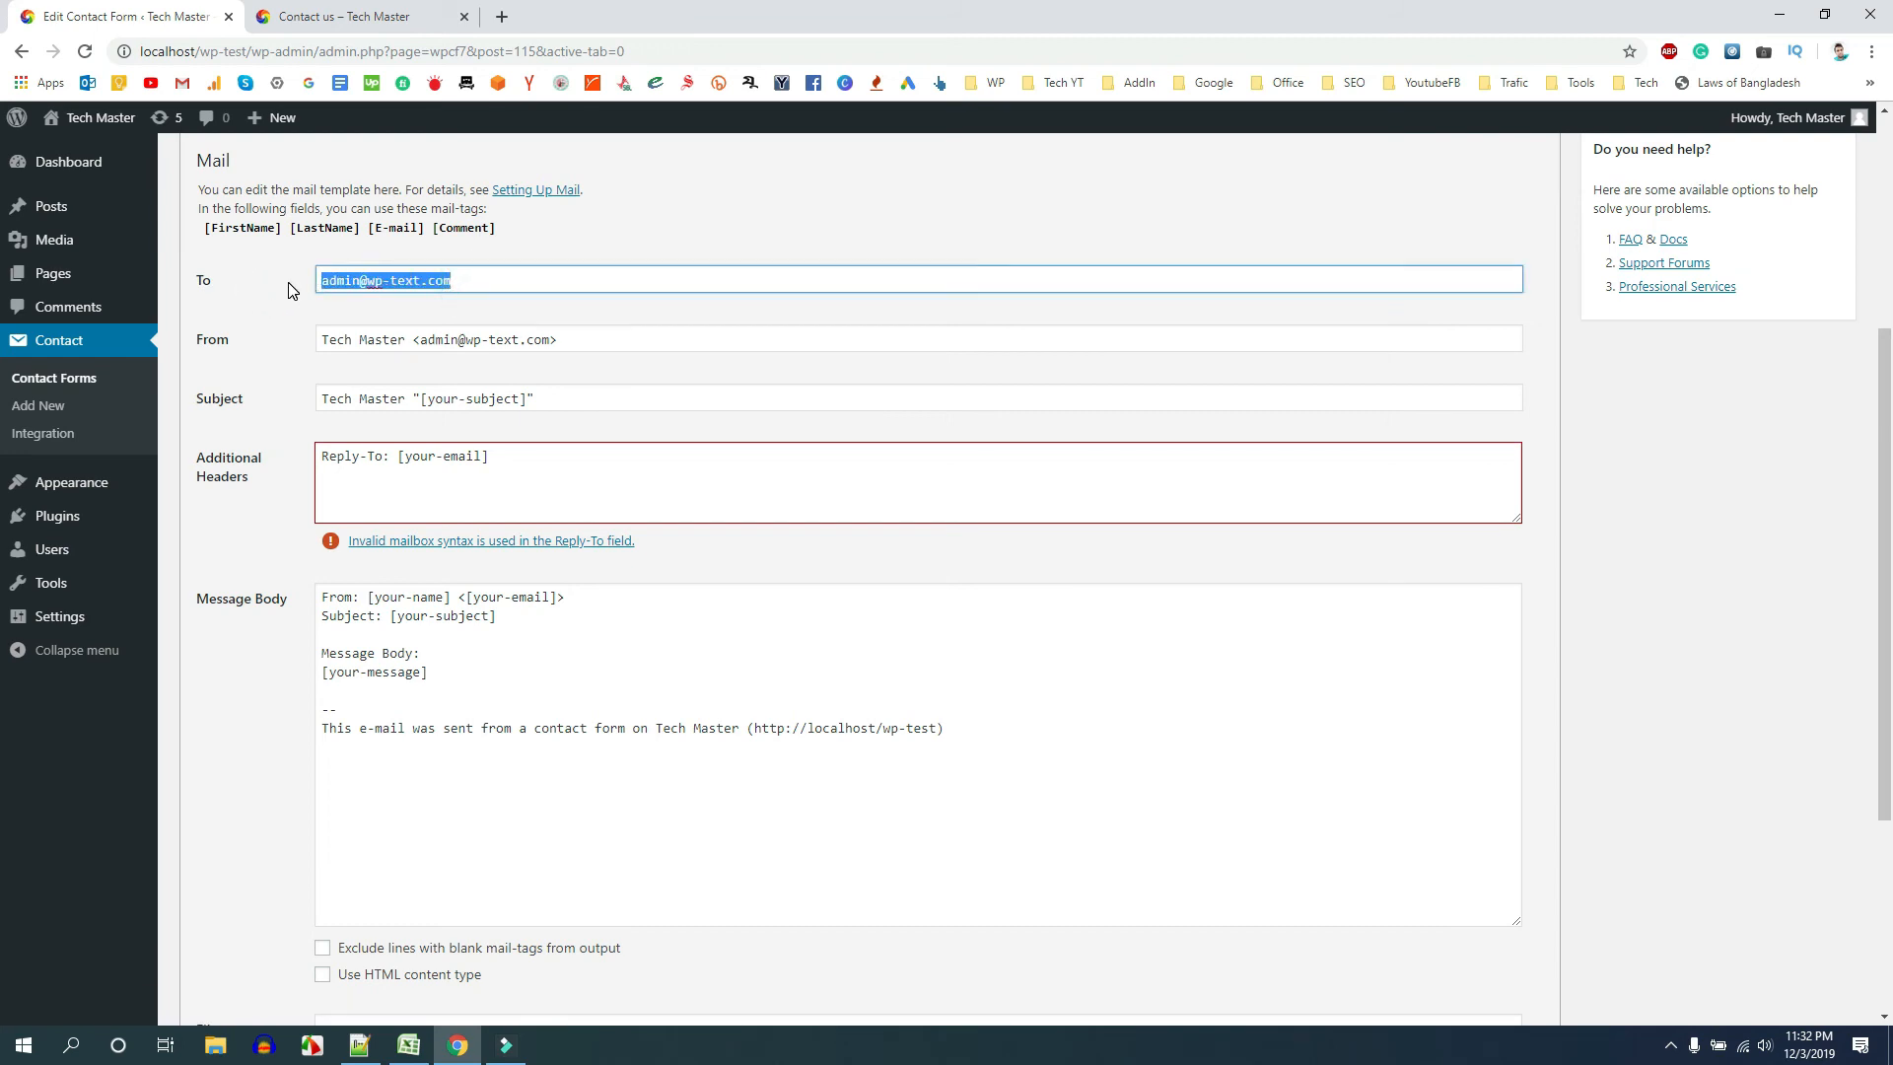
left_click(256, 312)
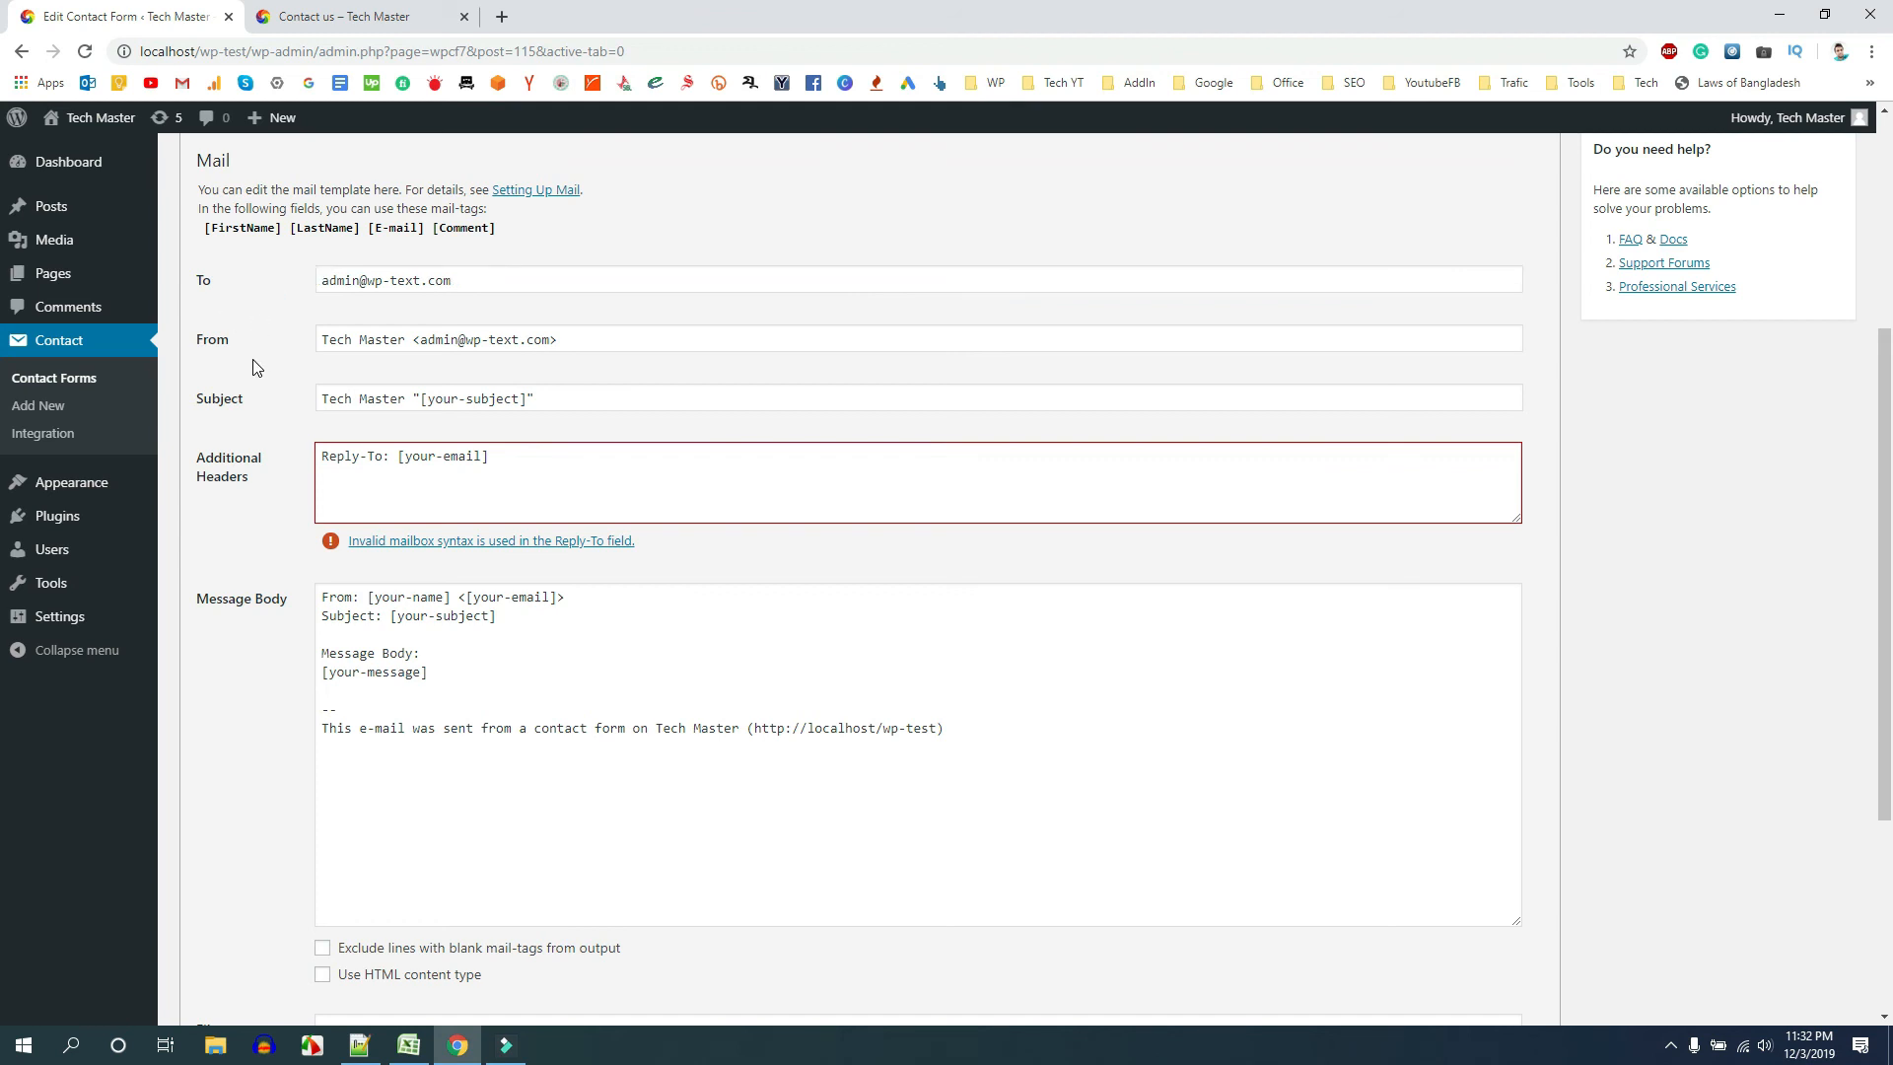
left_click_drag(565, 341, 306, 358)
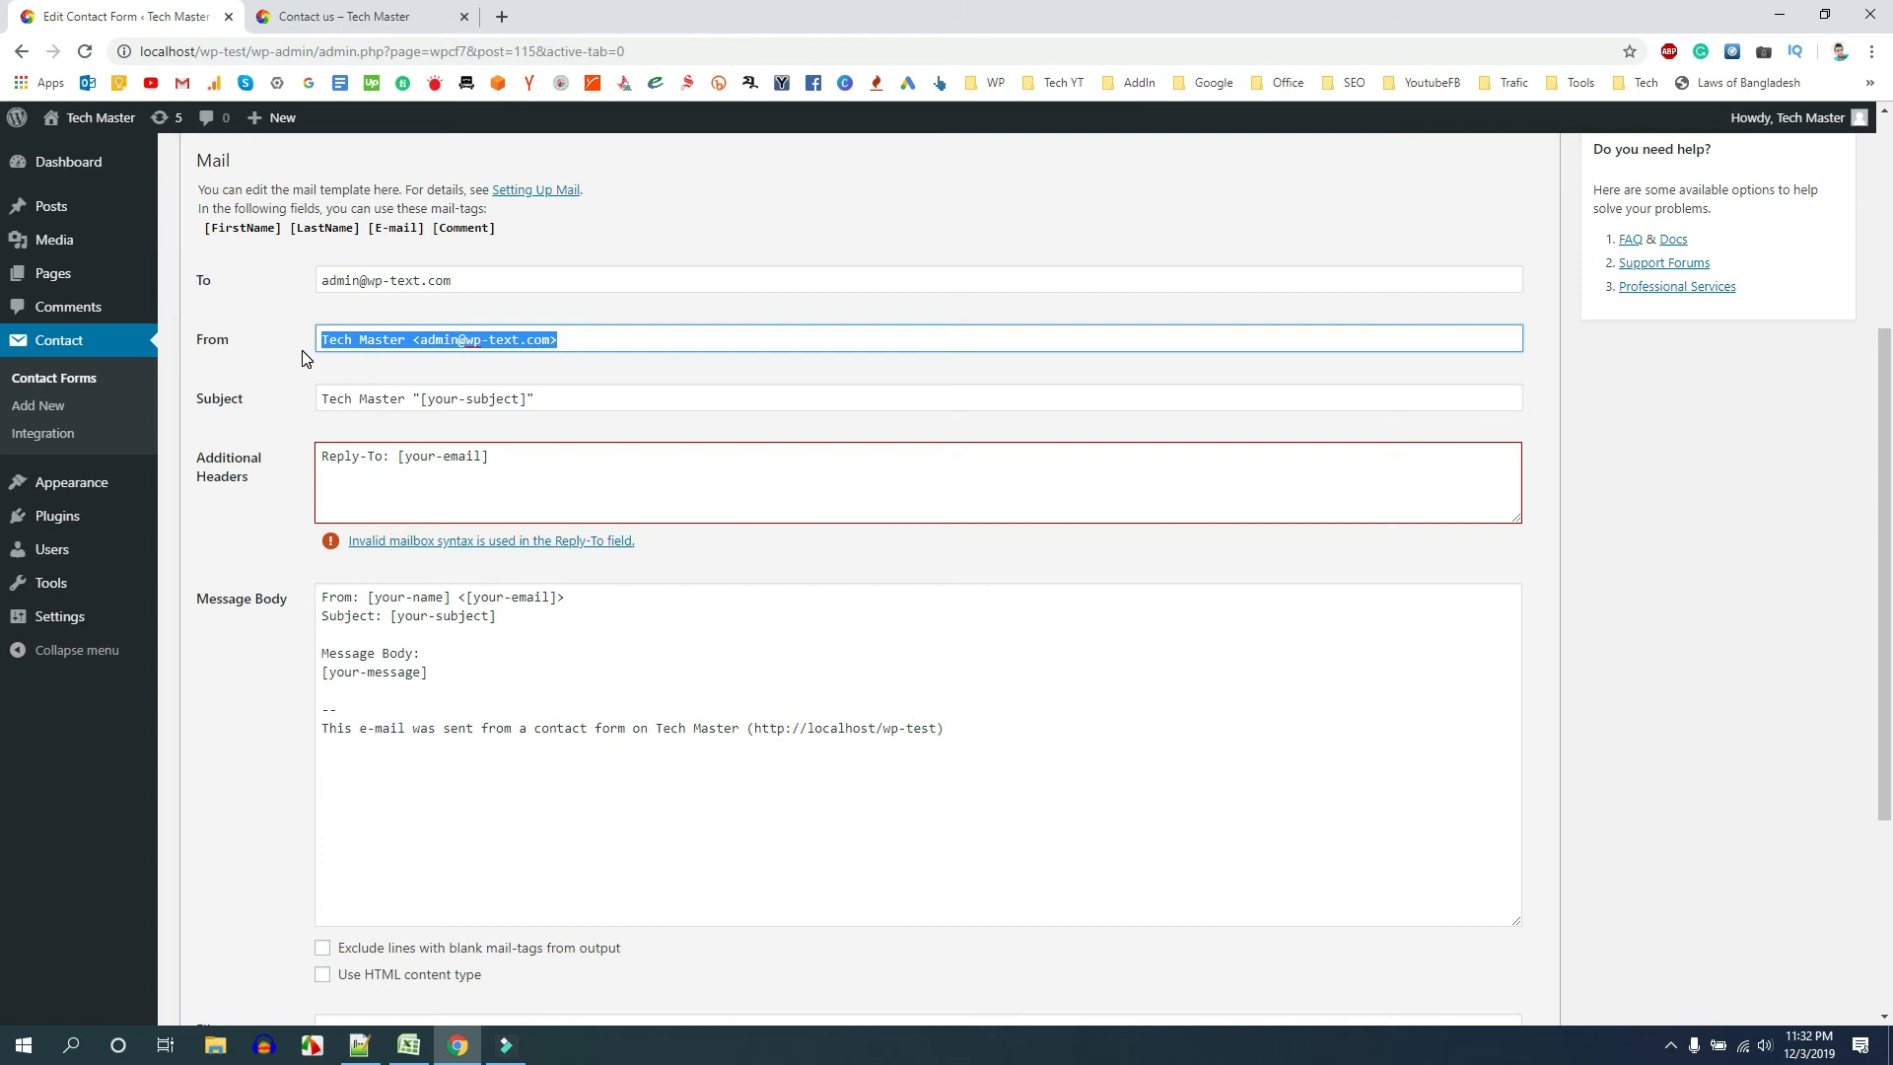
left_click(283, 395)
left_click(544, 397)
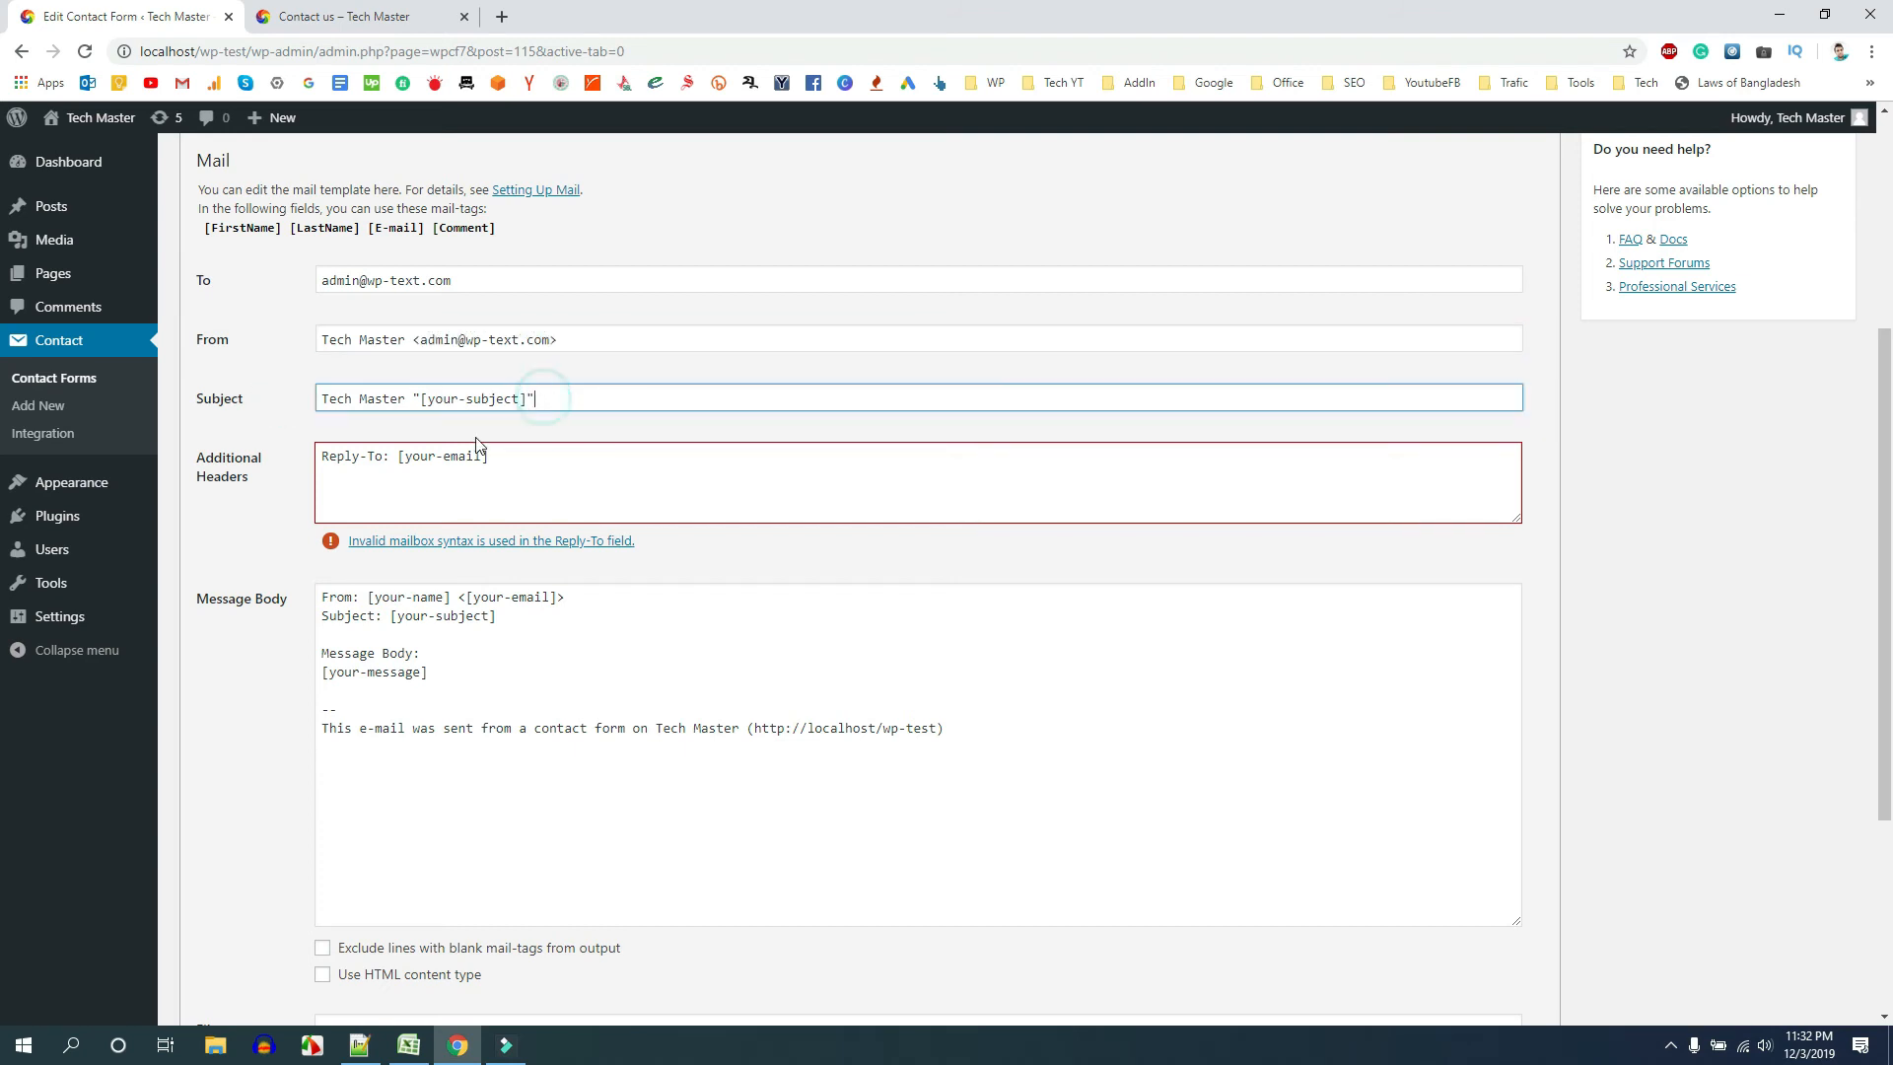
left_click(351, 471)
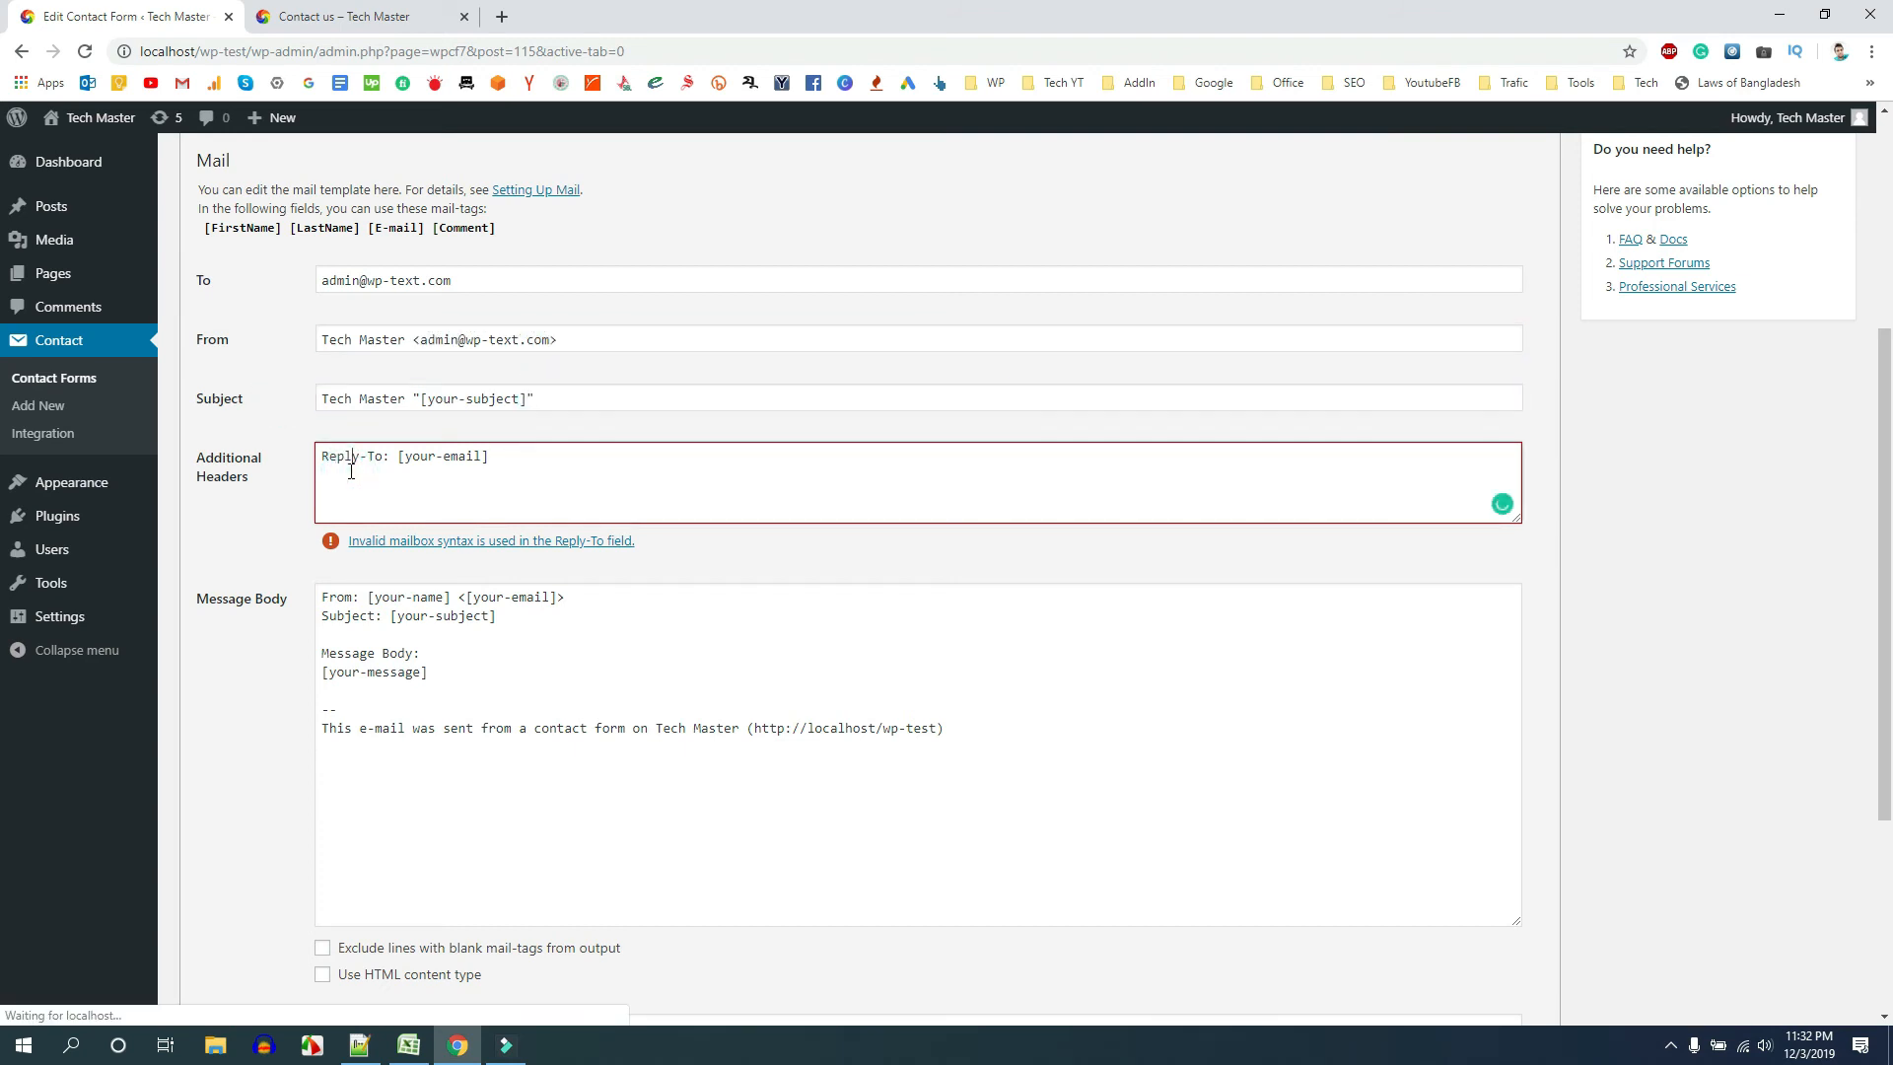
left_click(459, 457)
scroll(494, 507, "down", 3)
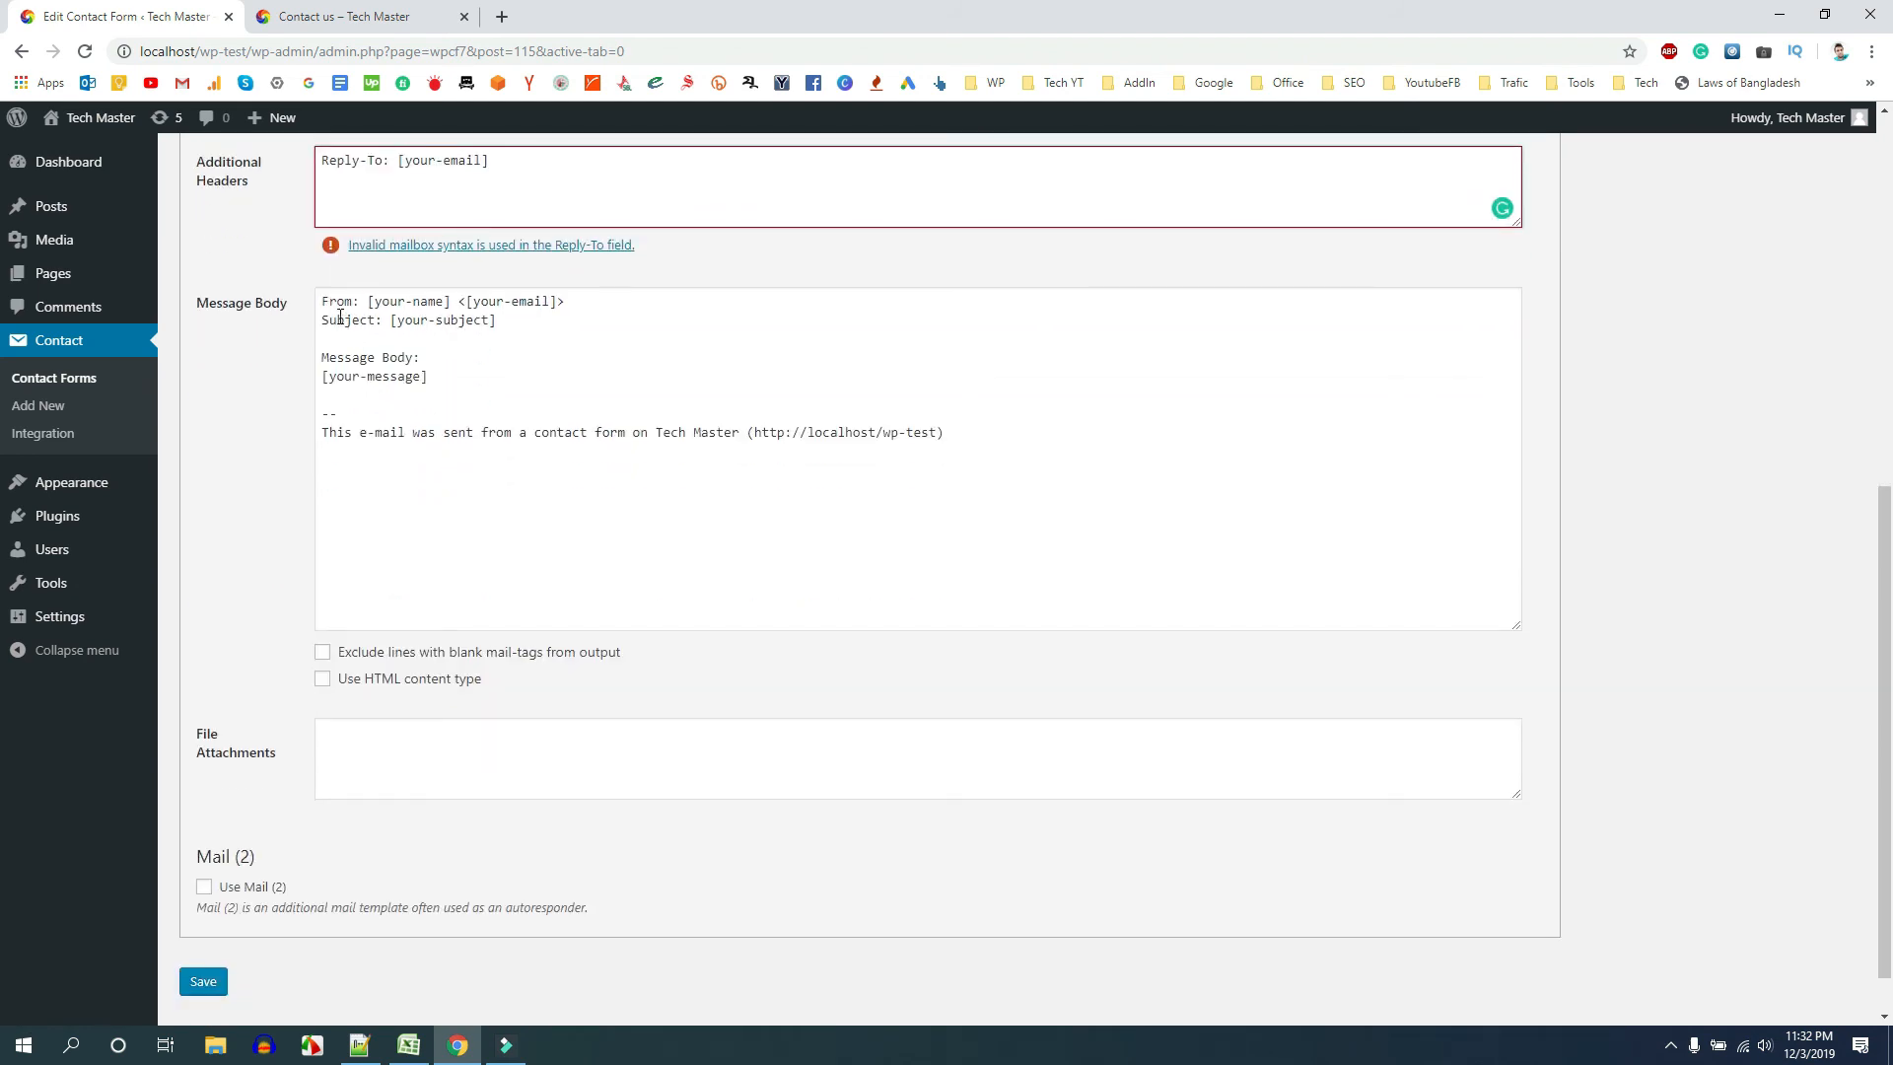
left_click_drag(328, 301, 581, 456)
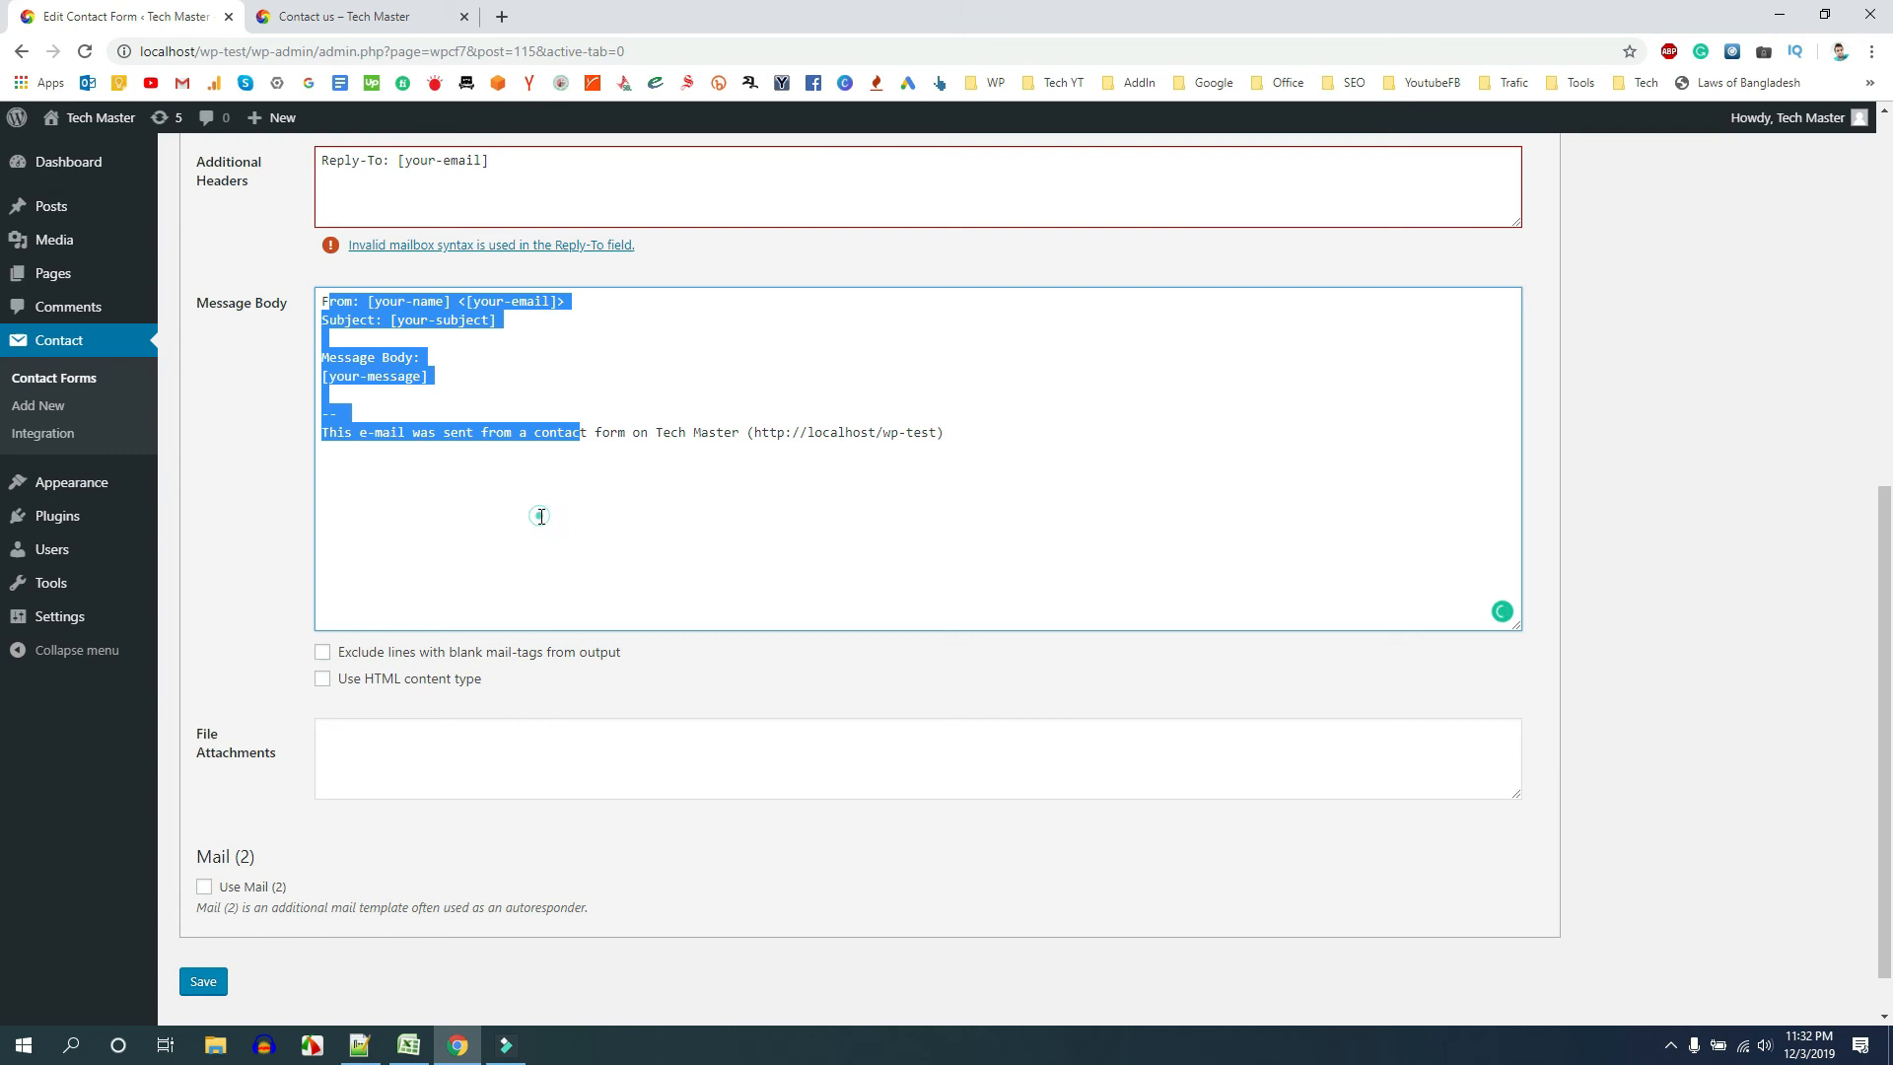
left_click(539, 516)
left_click_drag(340, 303, 567, 300)
left_click(345, 318)
left_click(451, 318)
left_click_drag(426, 375, 344, 375)
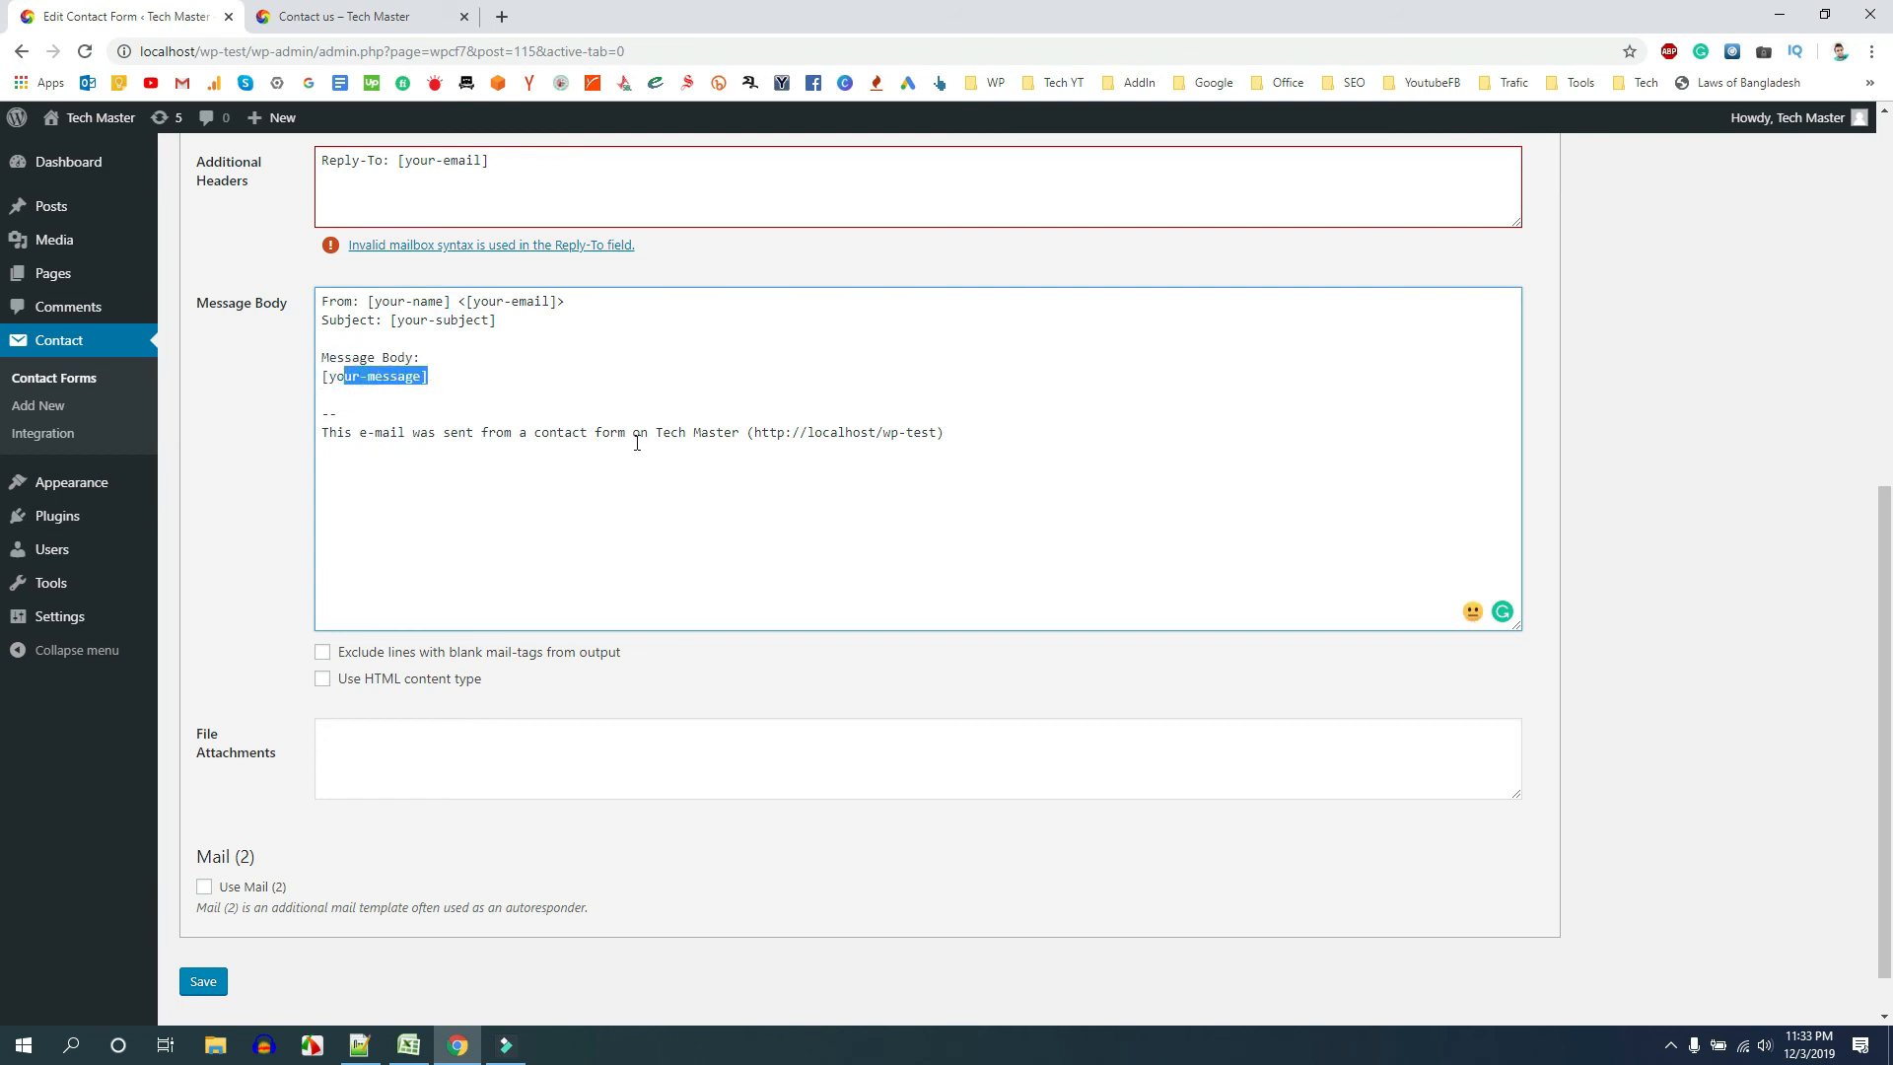
left_click_drag(944, 433, 286, 419)
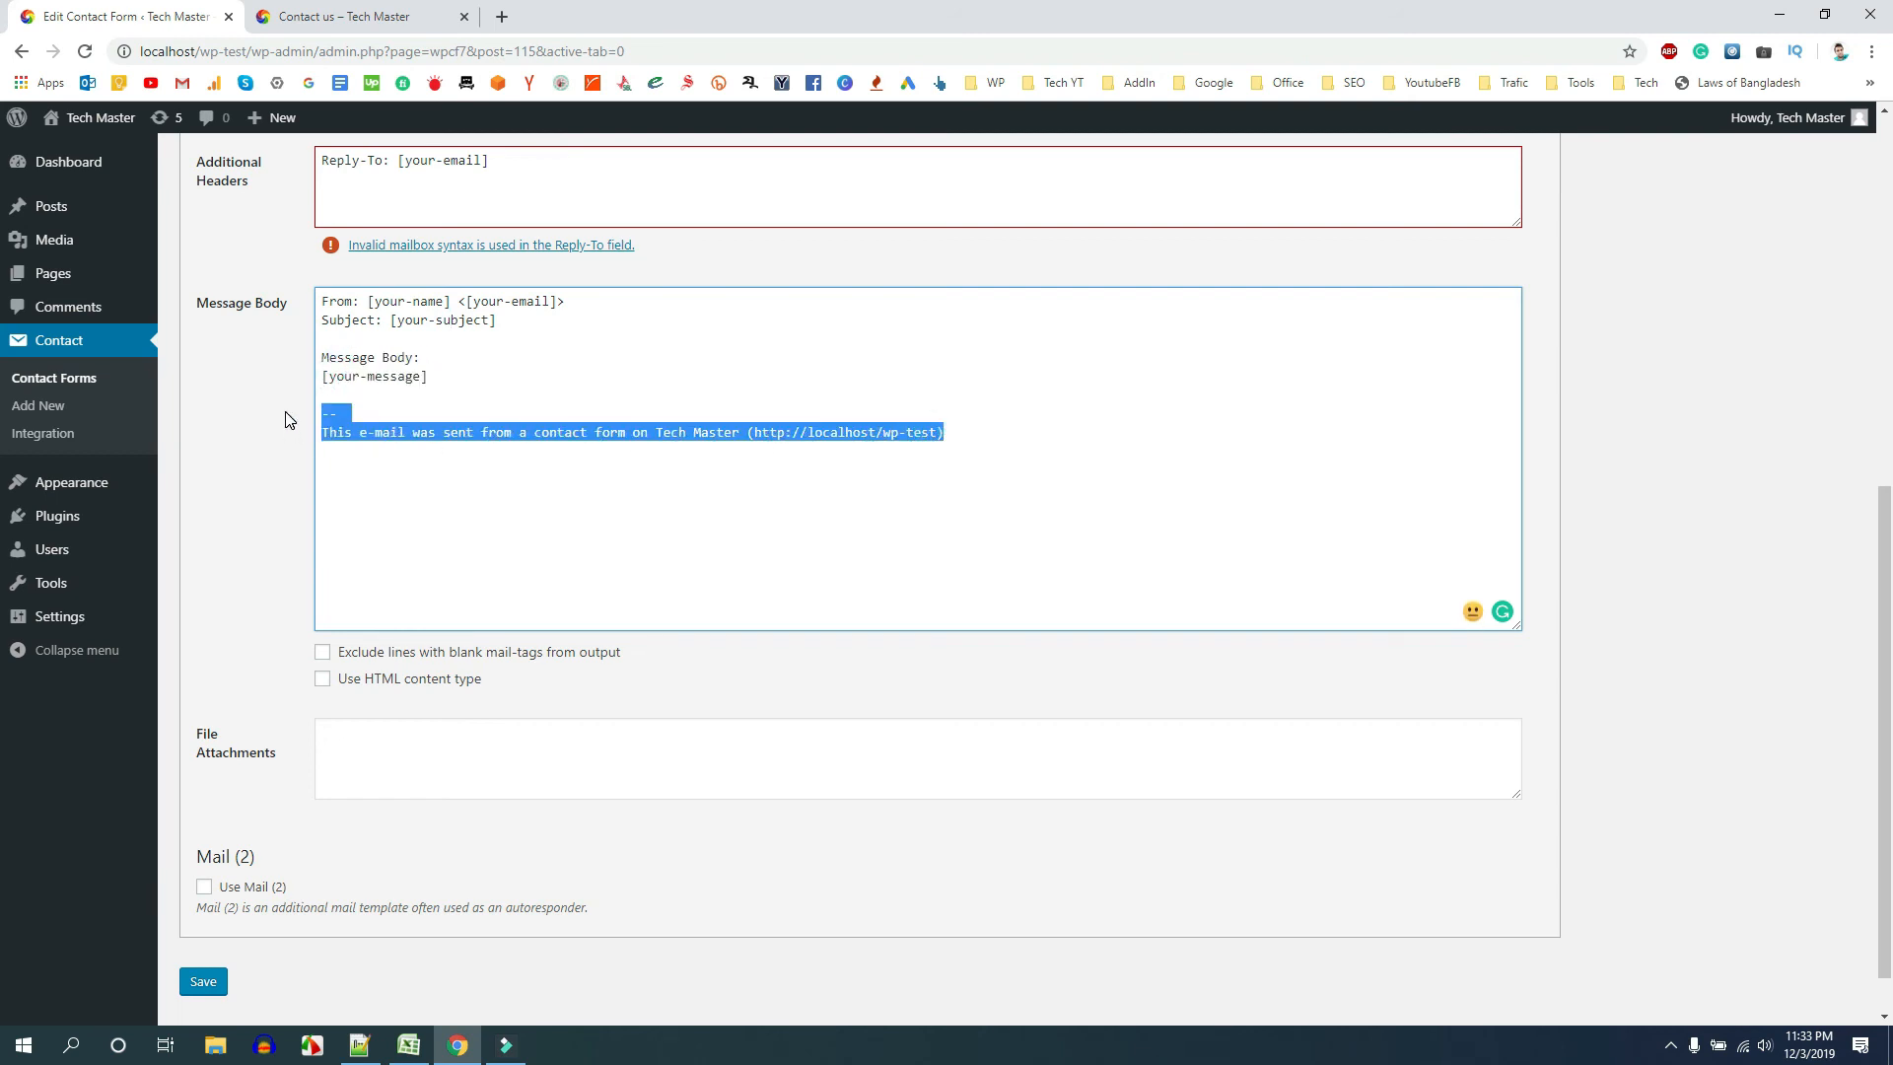
Replace the mail body's automatic footer with a 'Thanks' sign-off and the sender's name, then save
key("BackSpace")
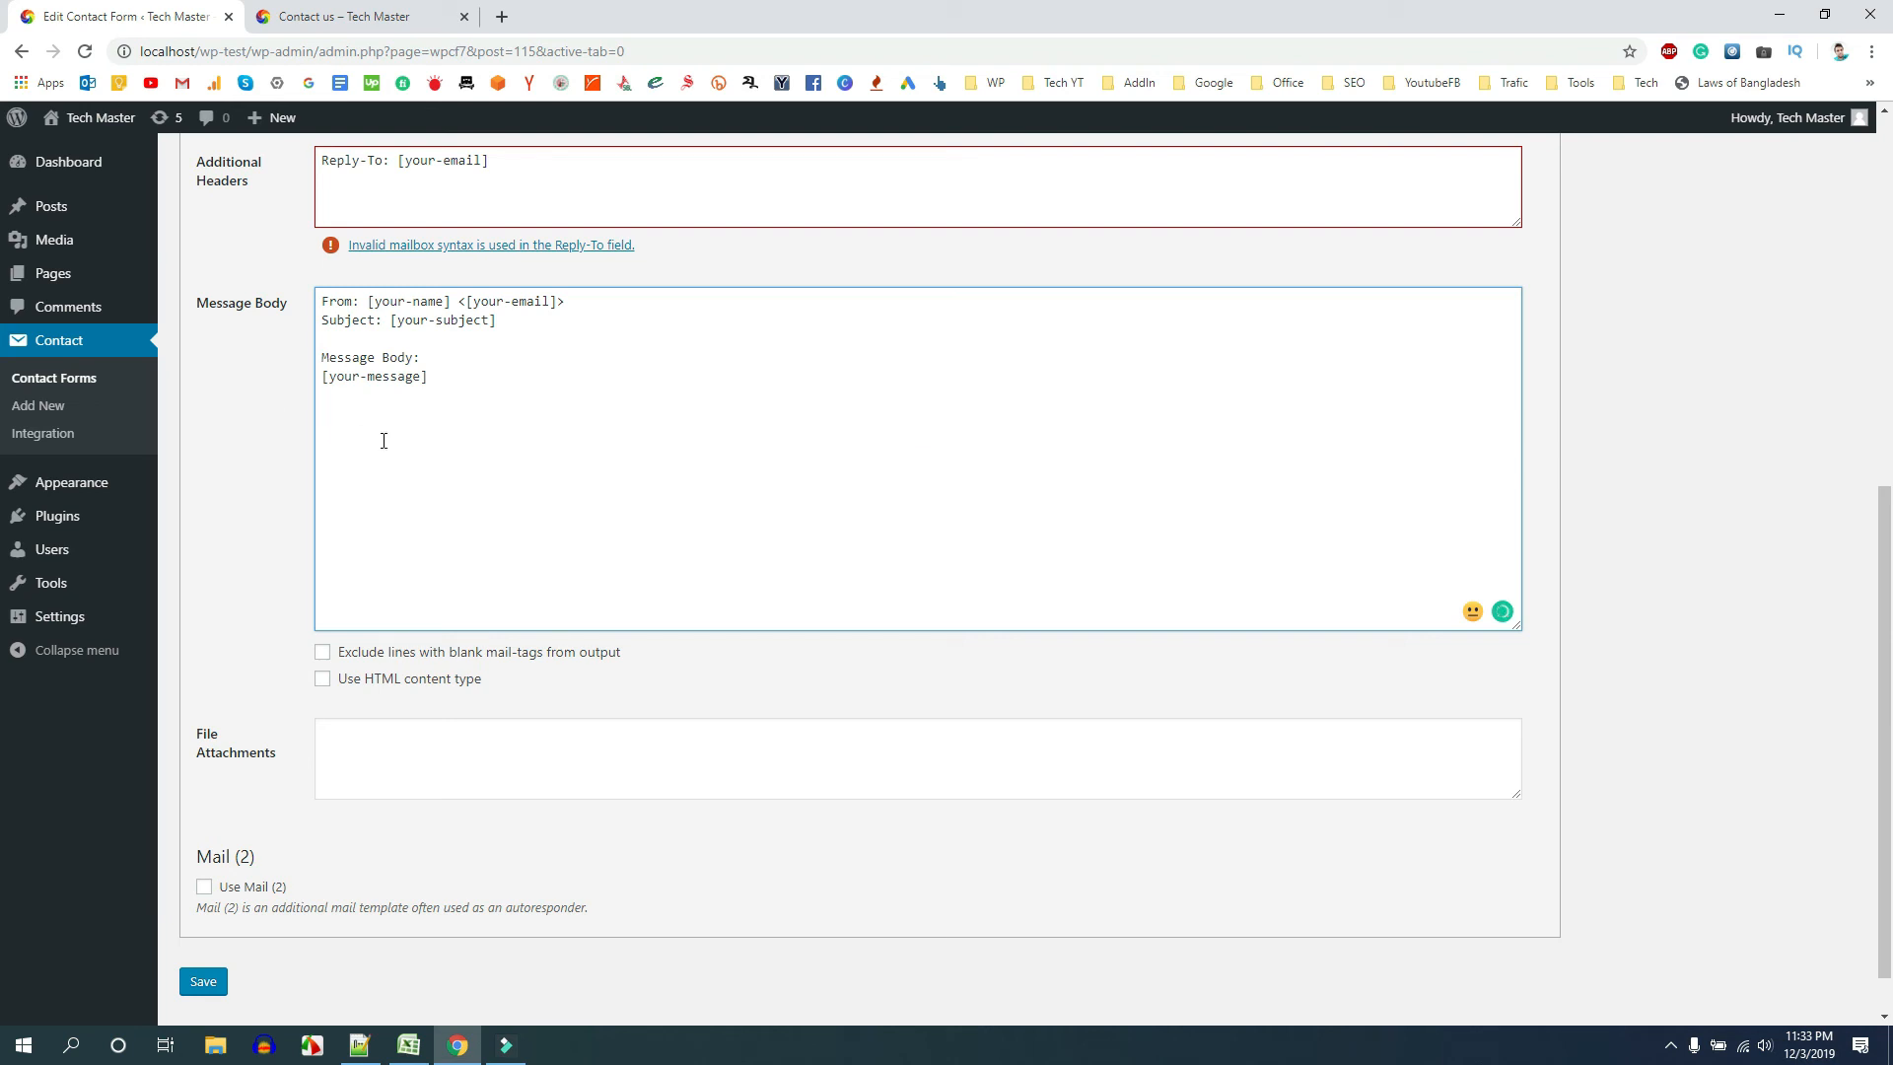
type("Tha")
type("nks, Emdadul")
scroll(460, 570, "down", 1)
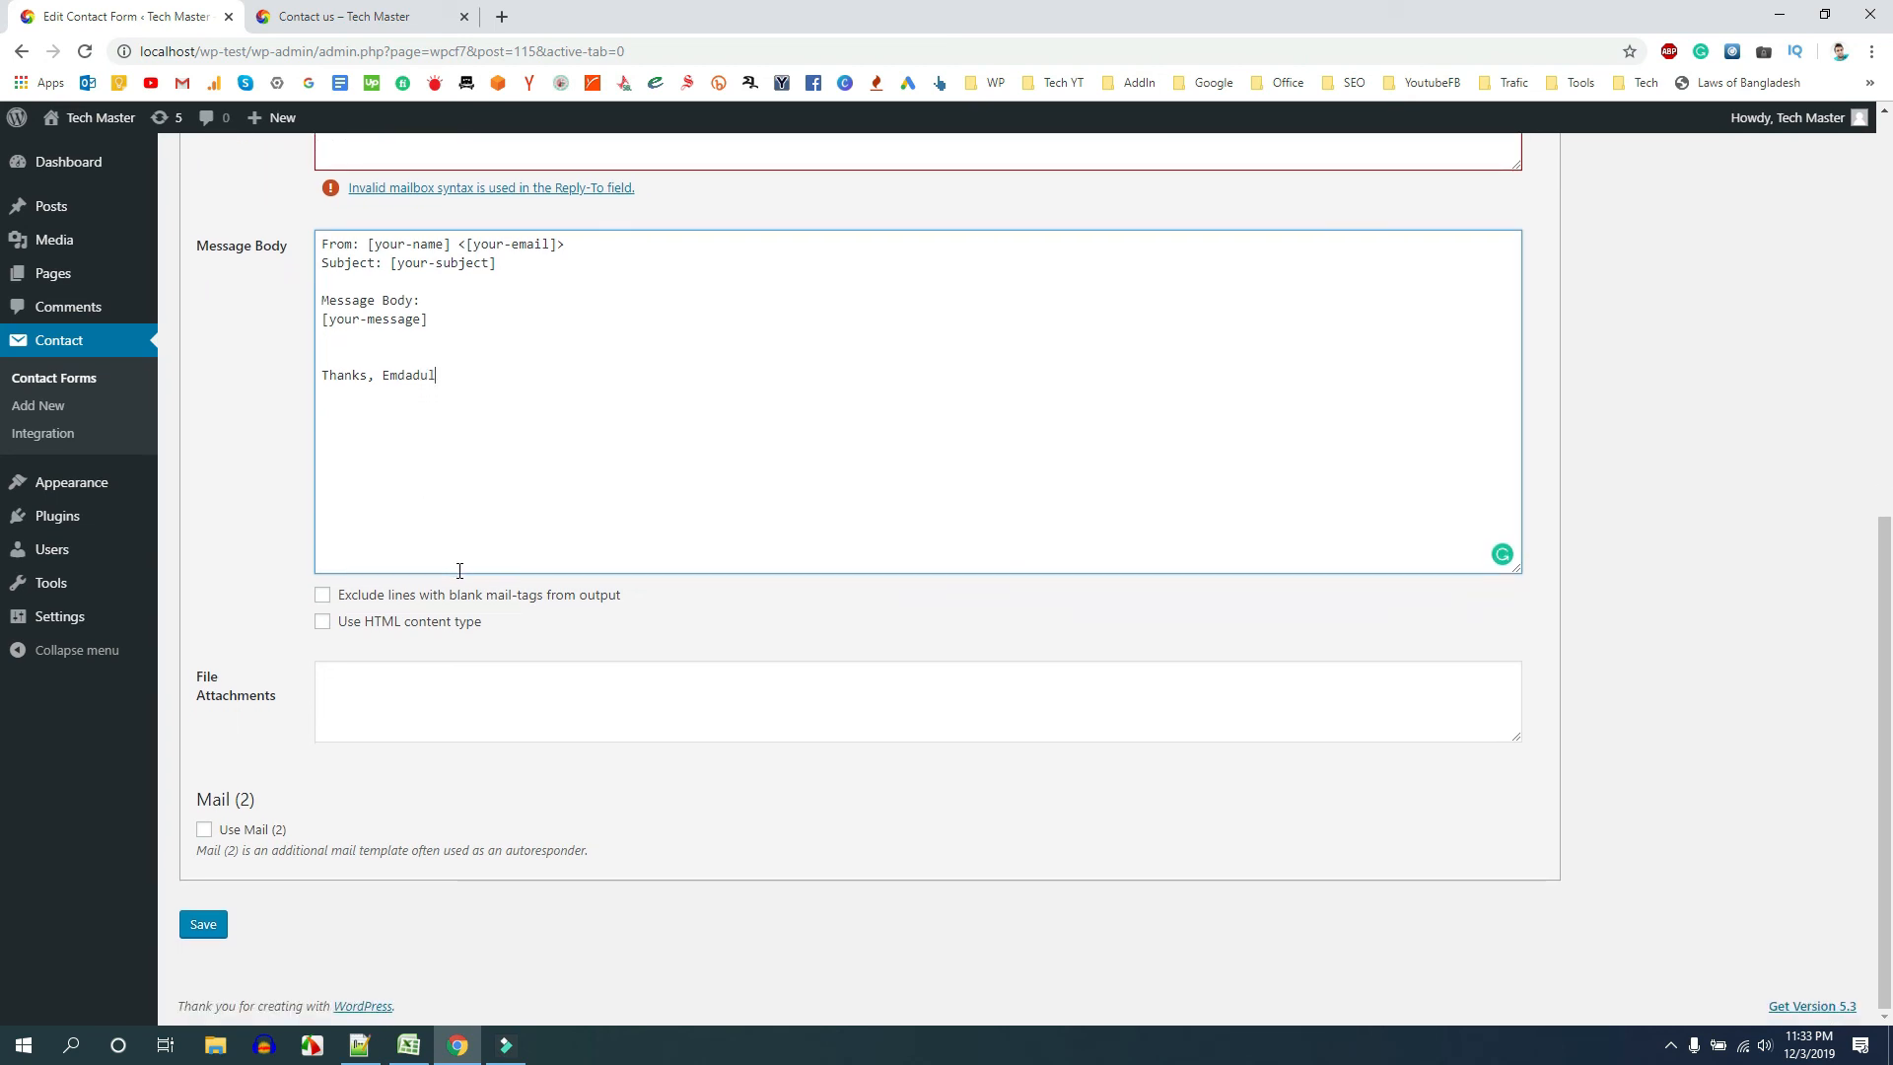
scroll(1069, 663, "up", 7)
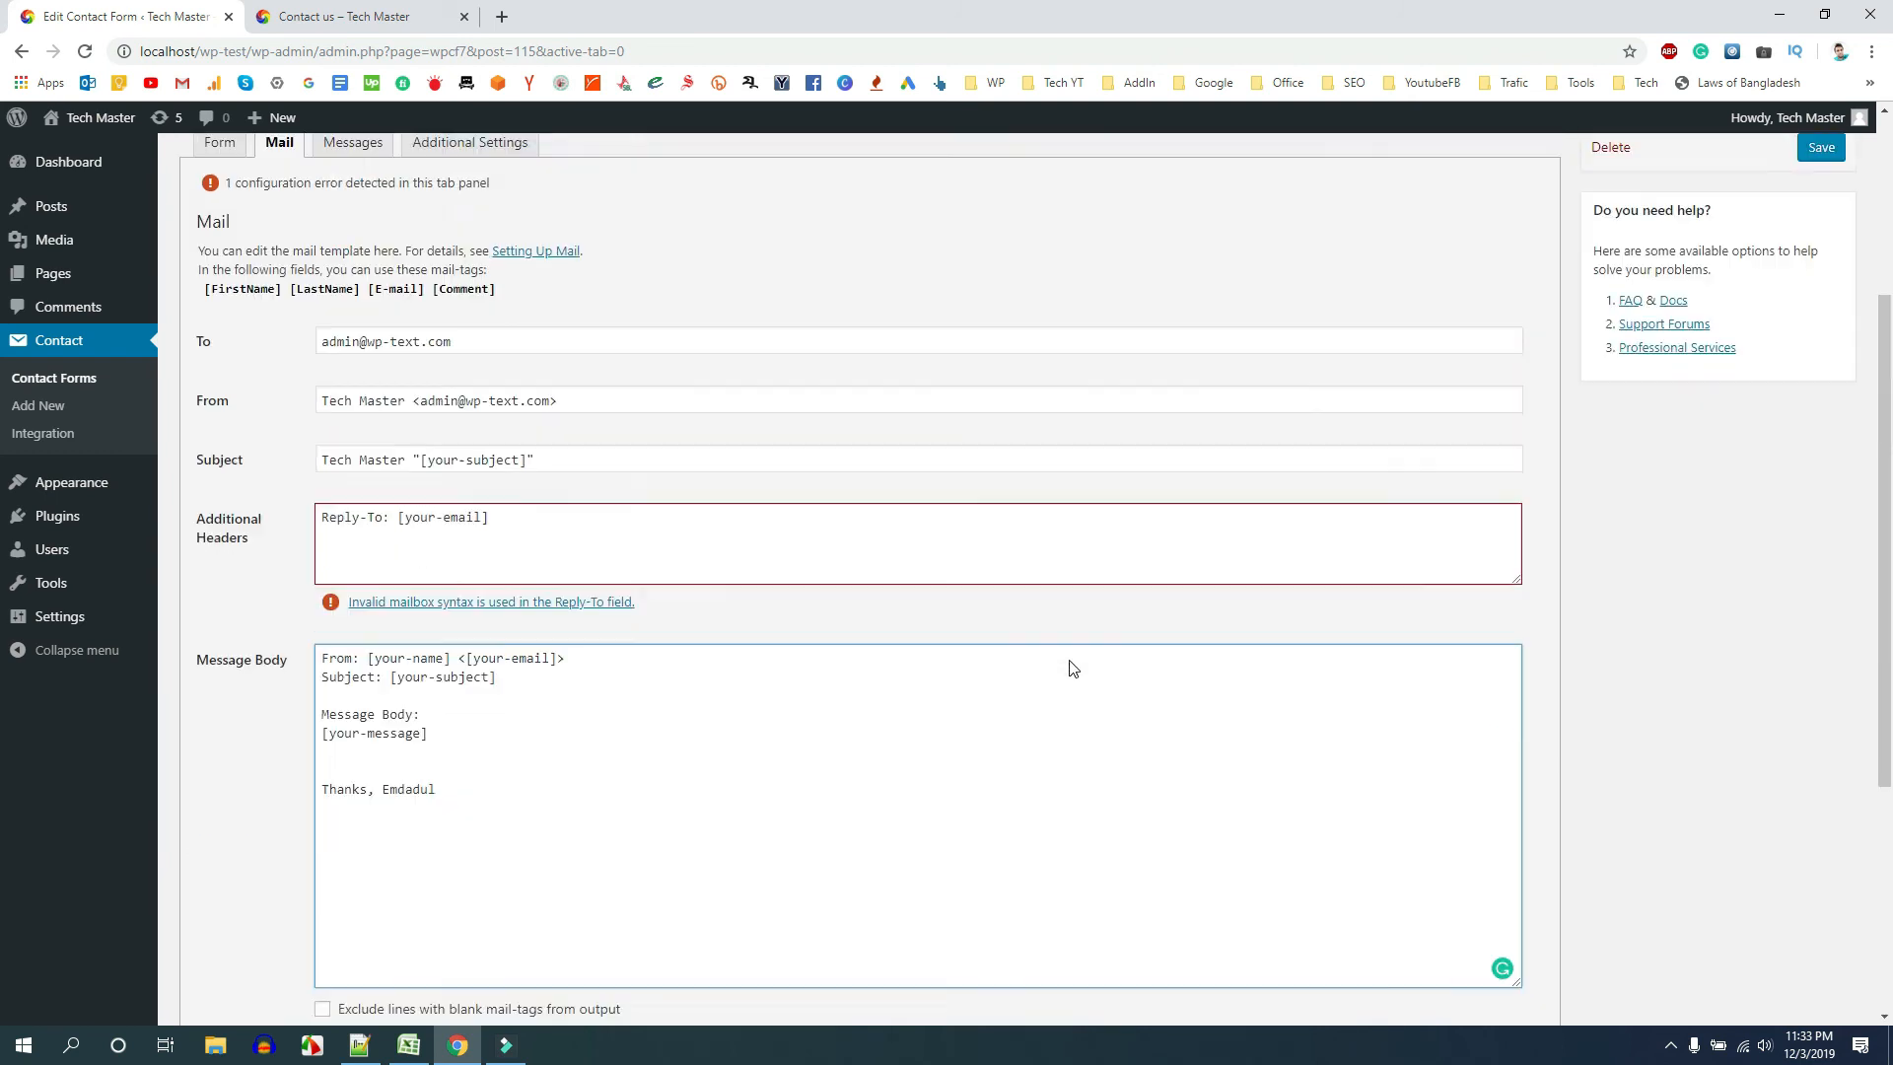
left_click(1820, 424)
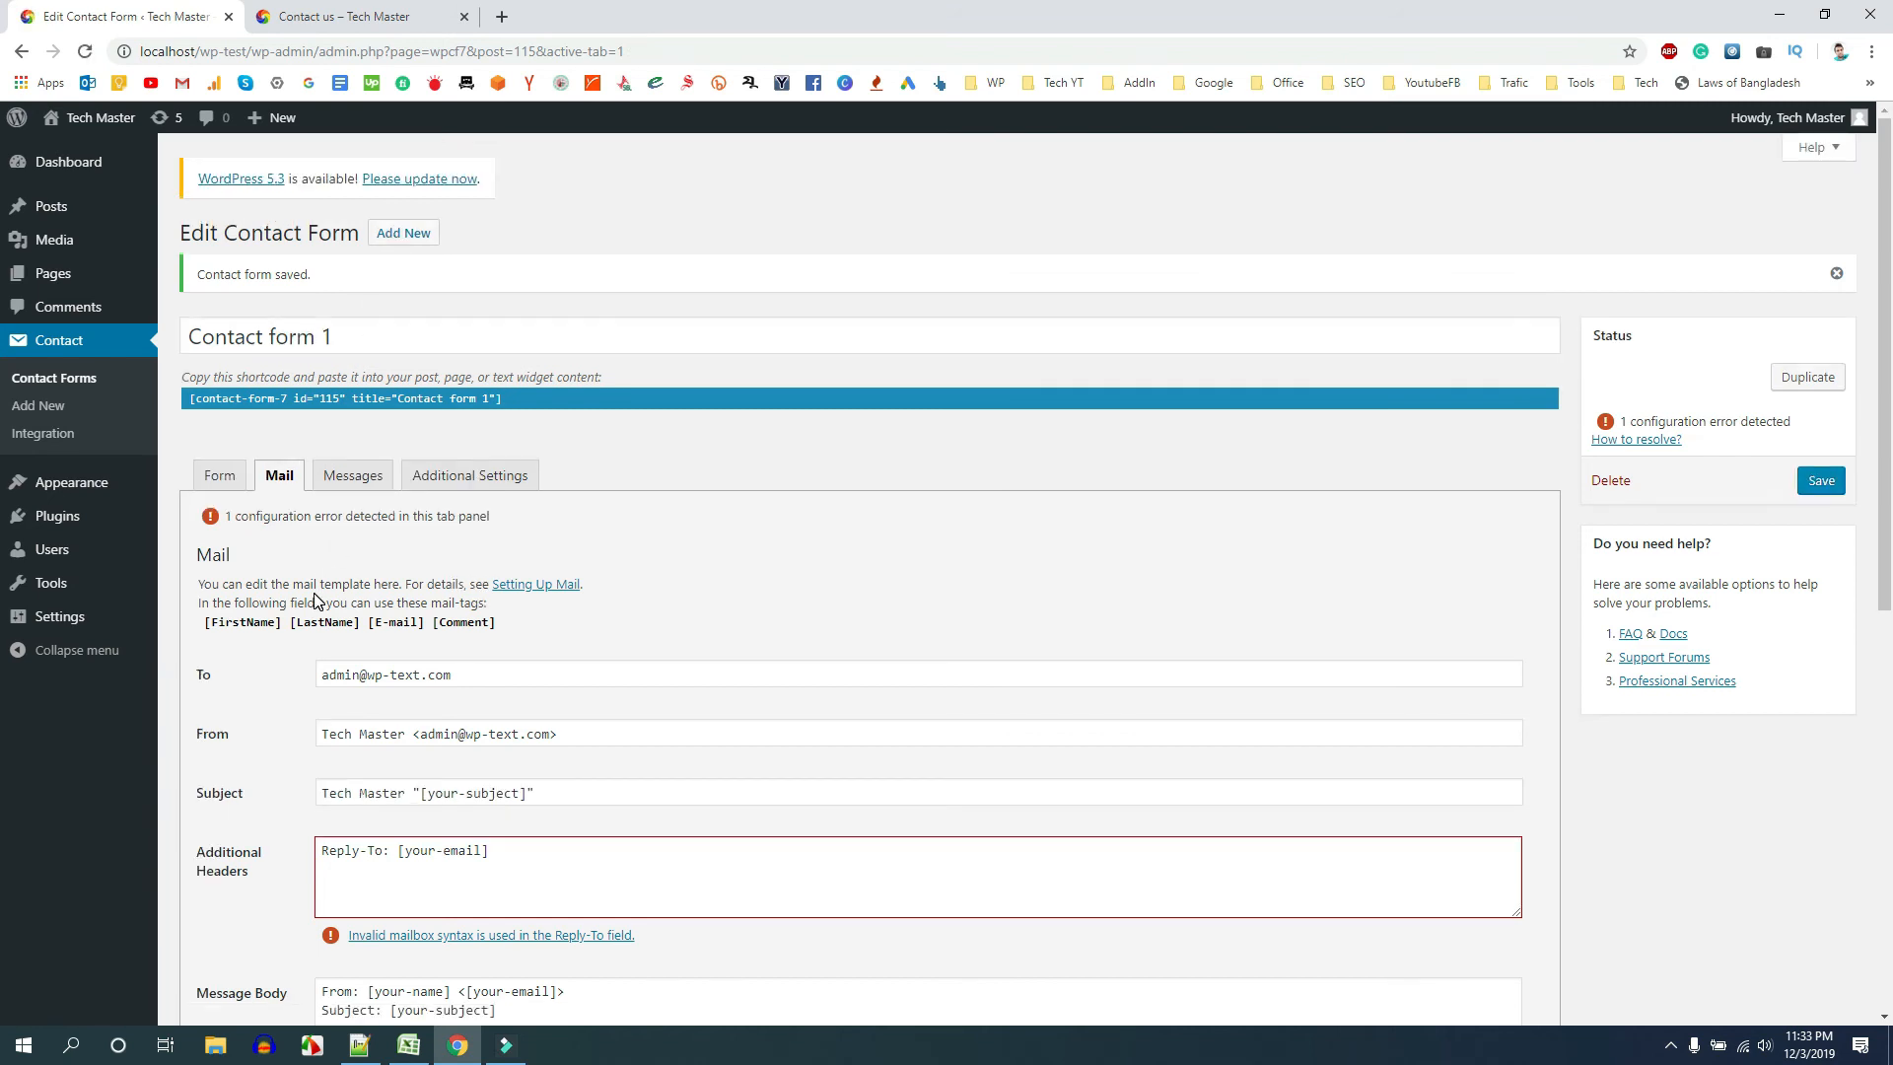
Change the Reply-To header from [your-email] to [E-mail] and save
scroll(318, 600, "down", 2)
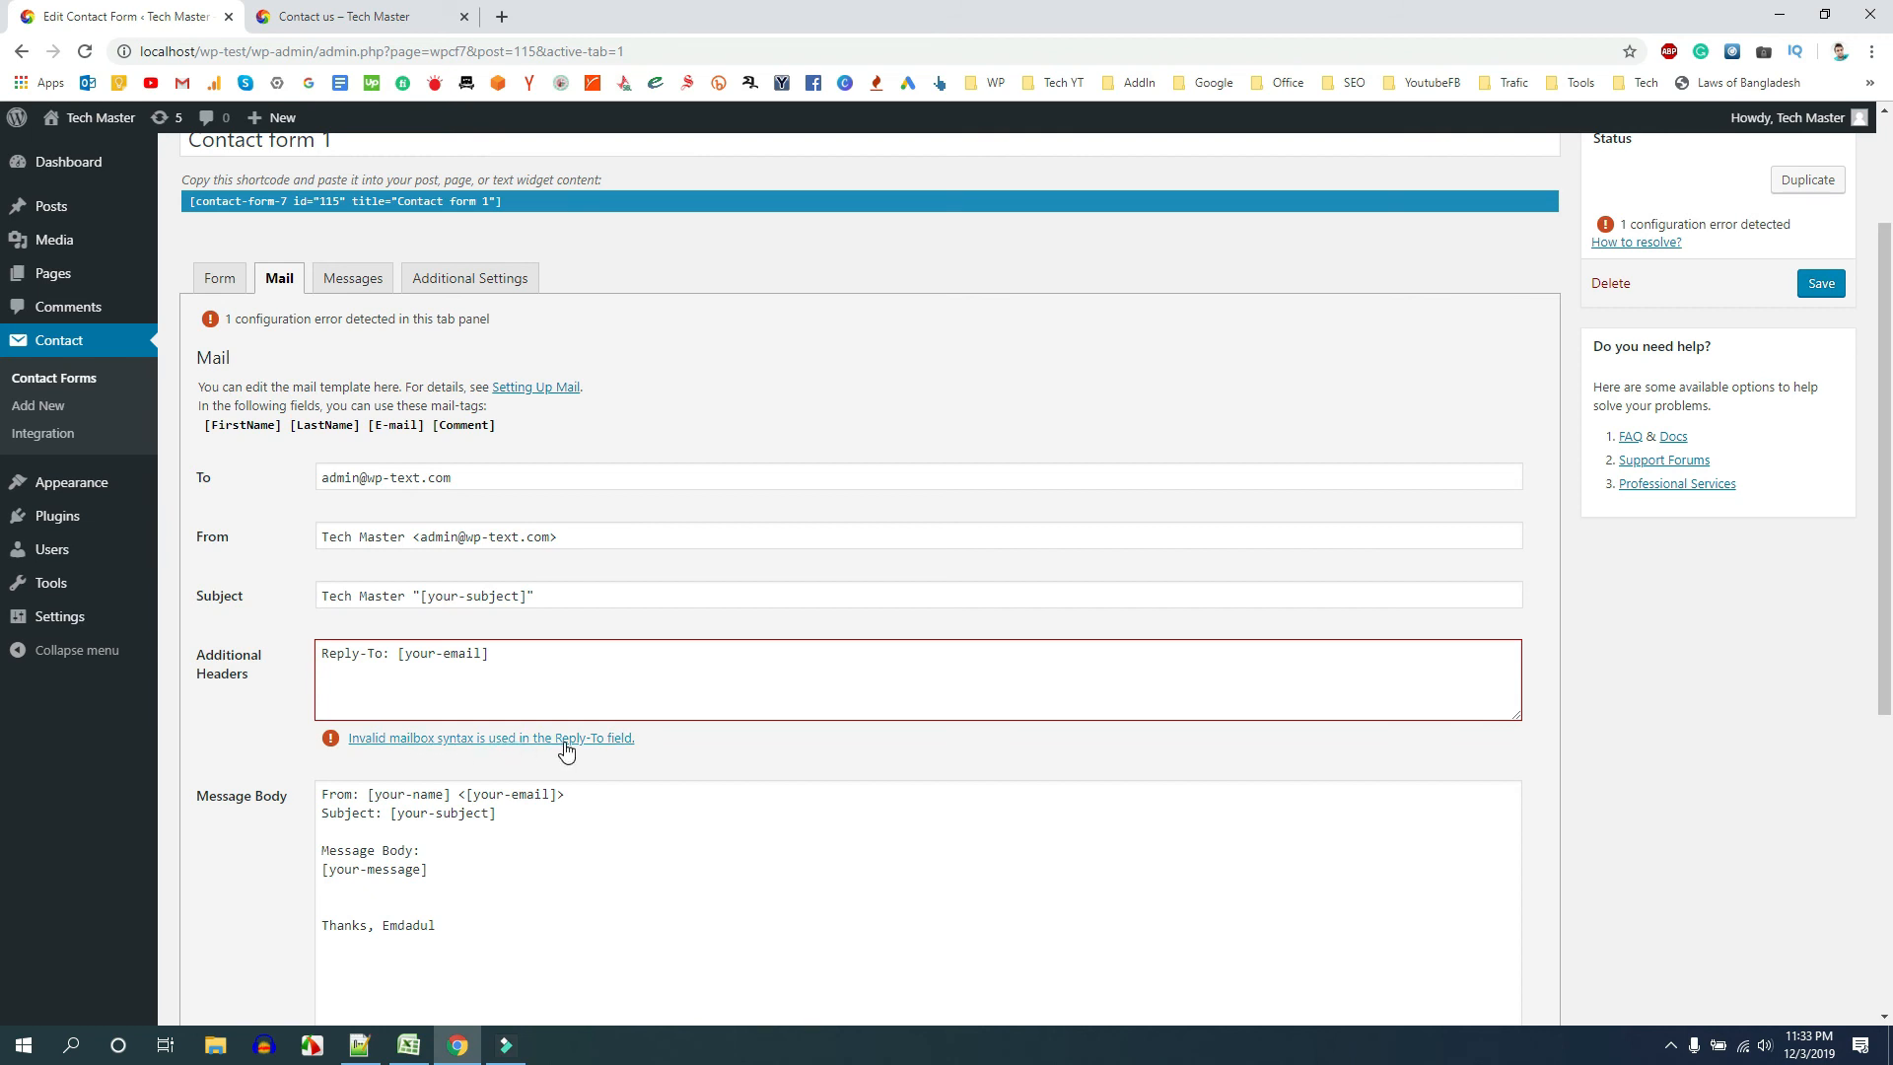
left_click(461, 656)
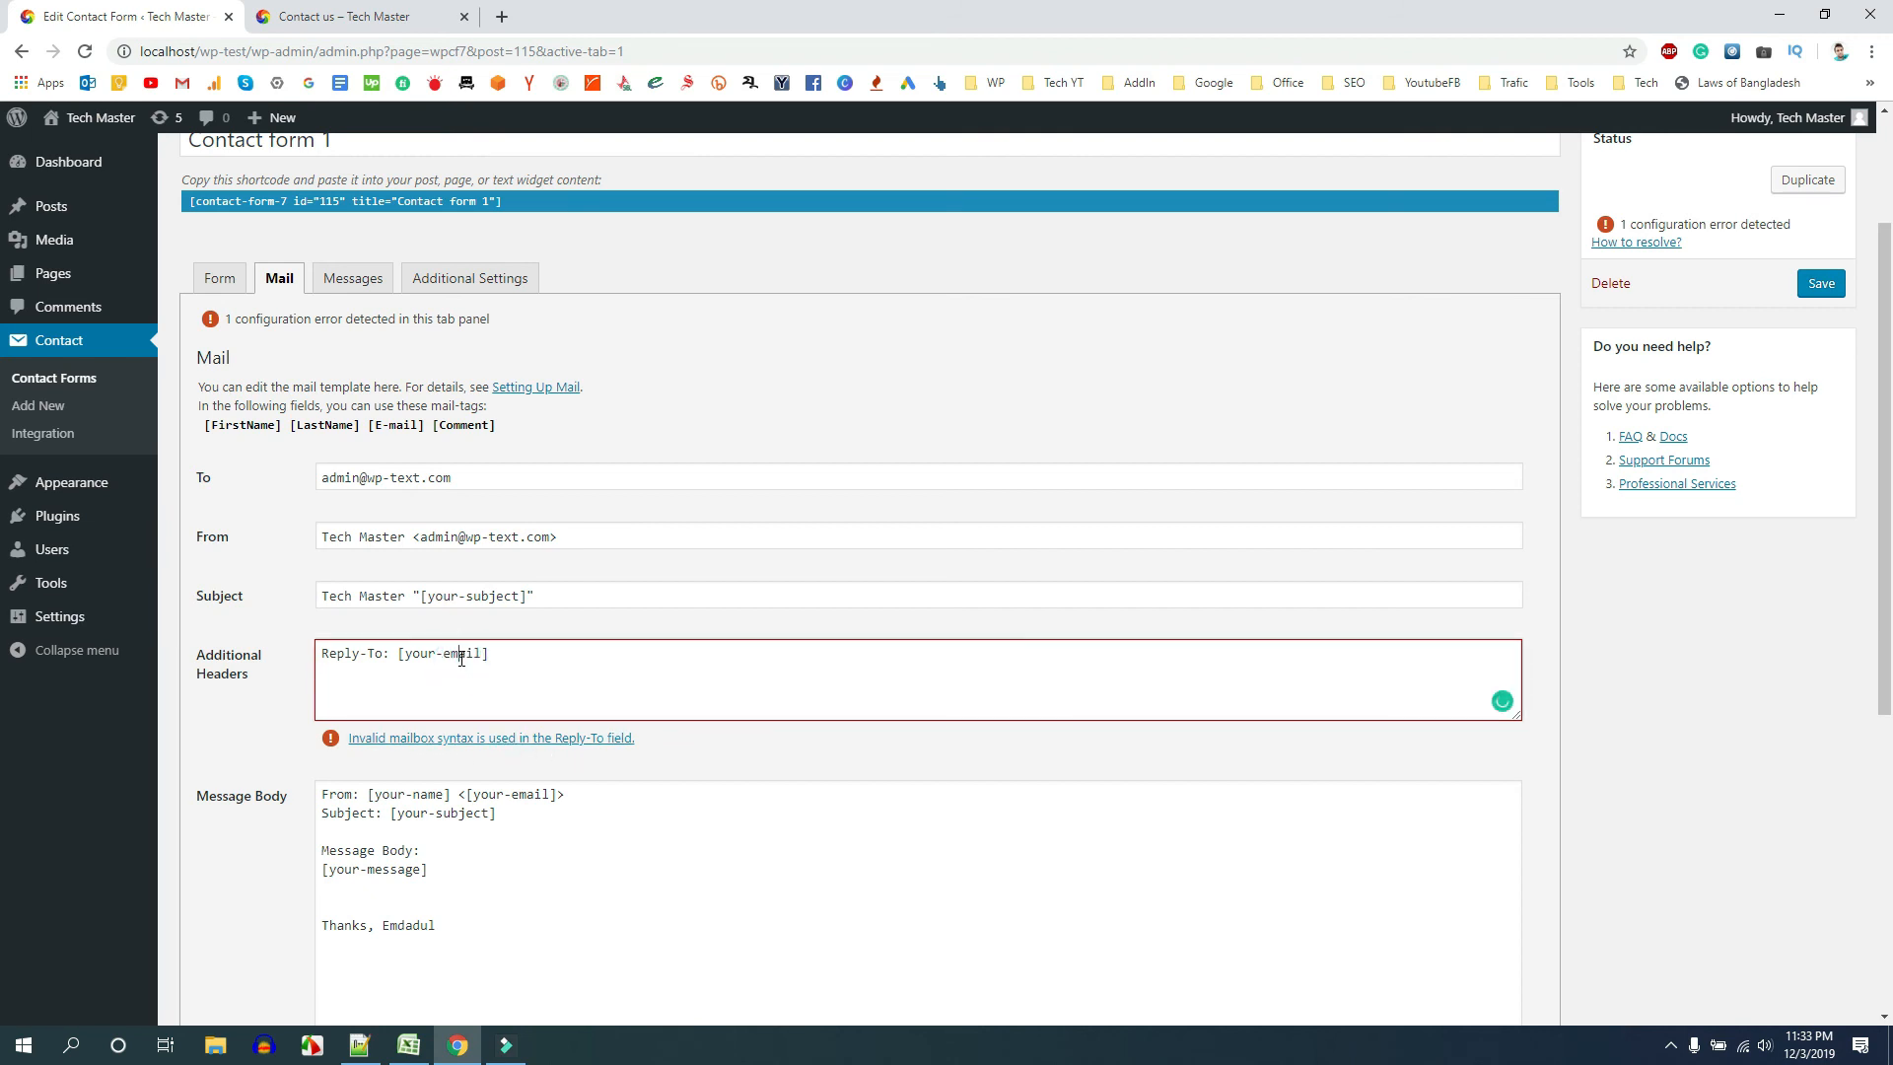
left_click(424, 426)
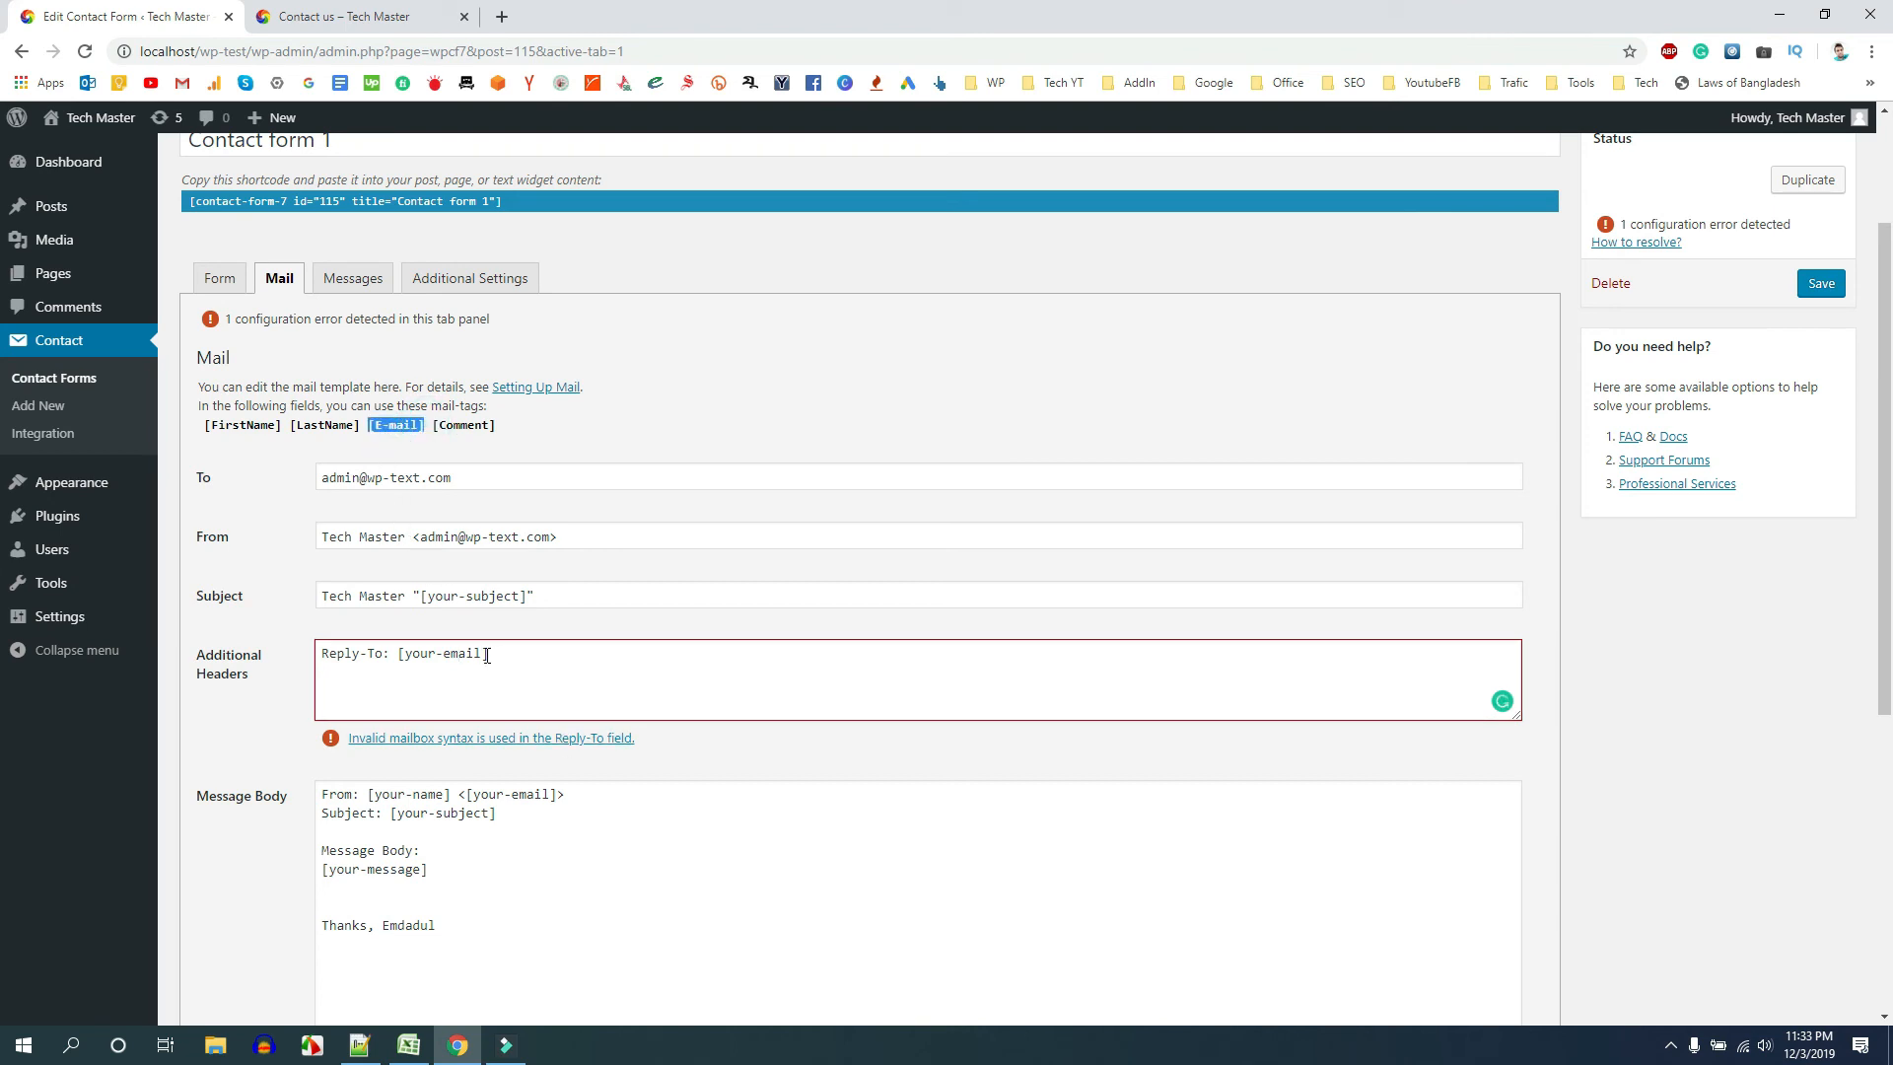
left_click_drag(488, 653, 399, 650)
type("[E-mail]")
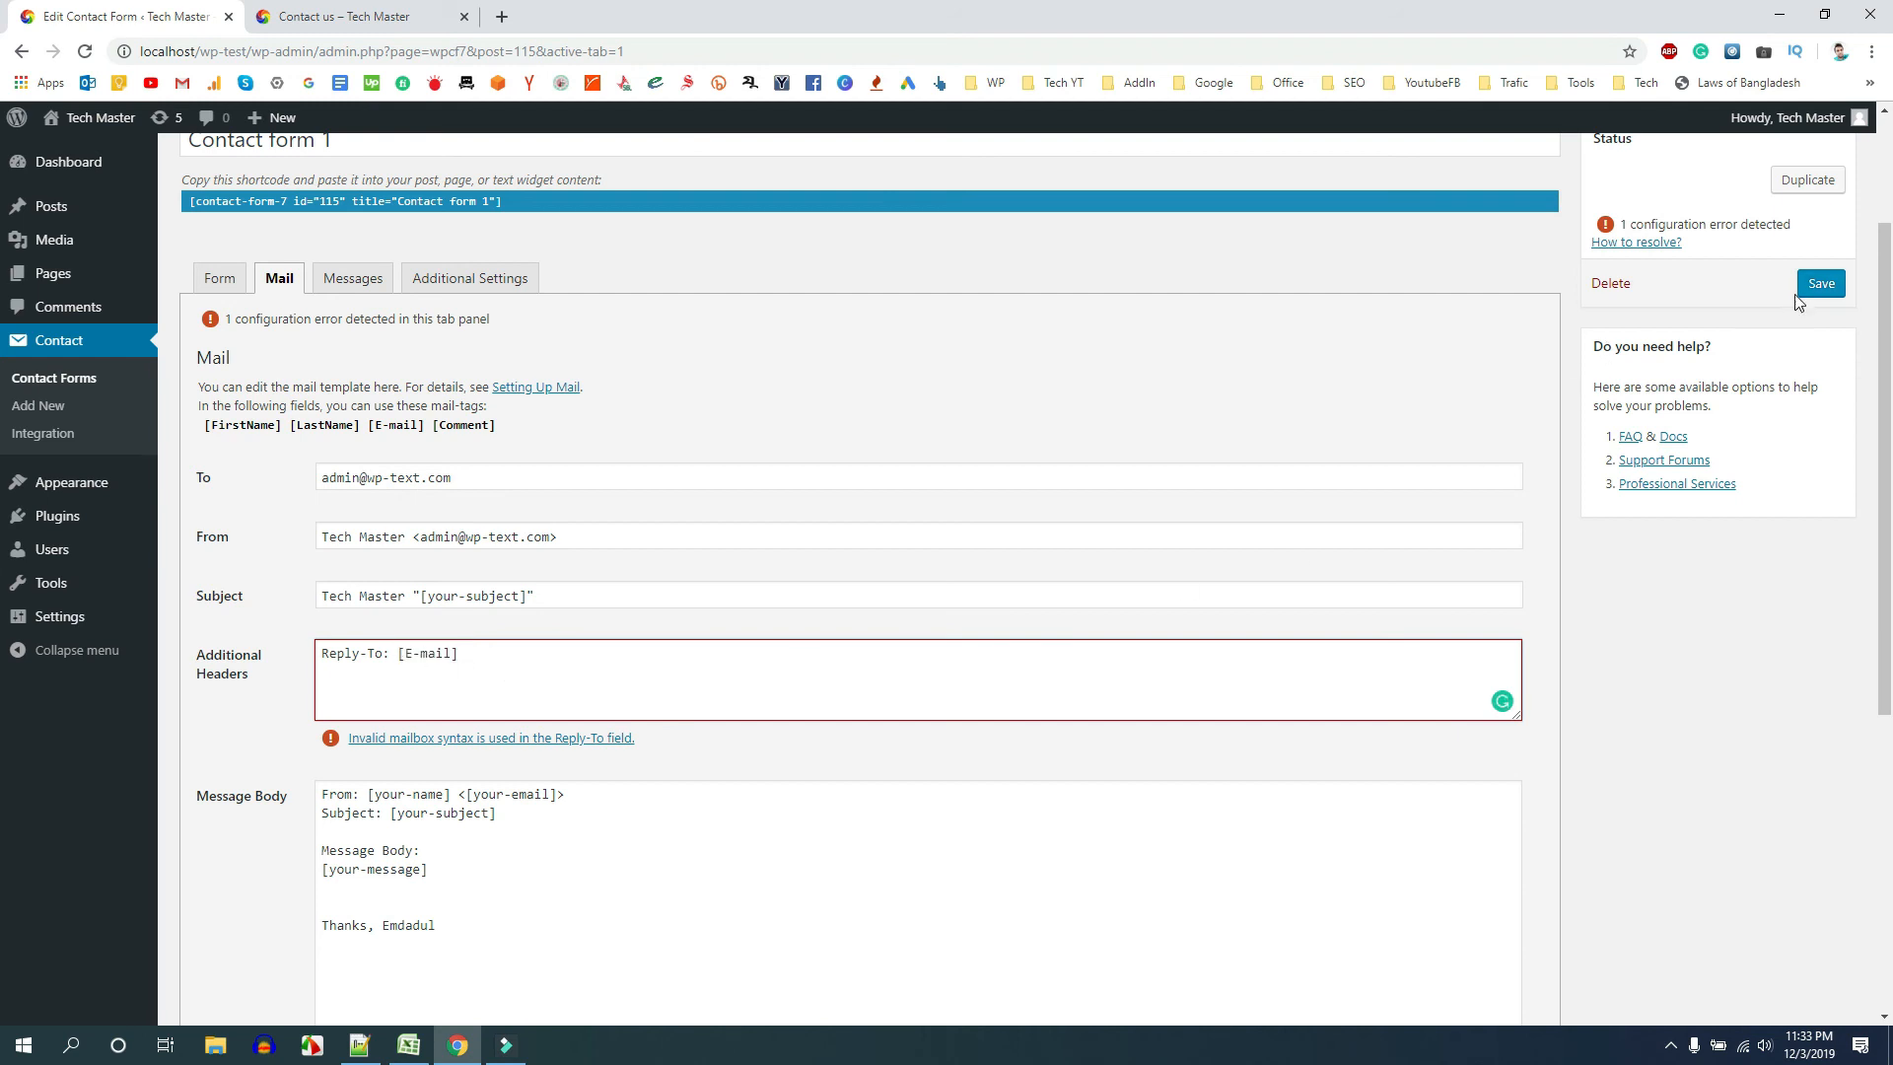
scroll(879, 596, "down", 6)
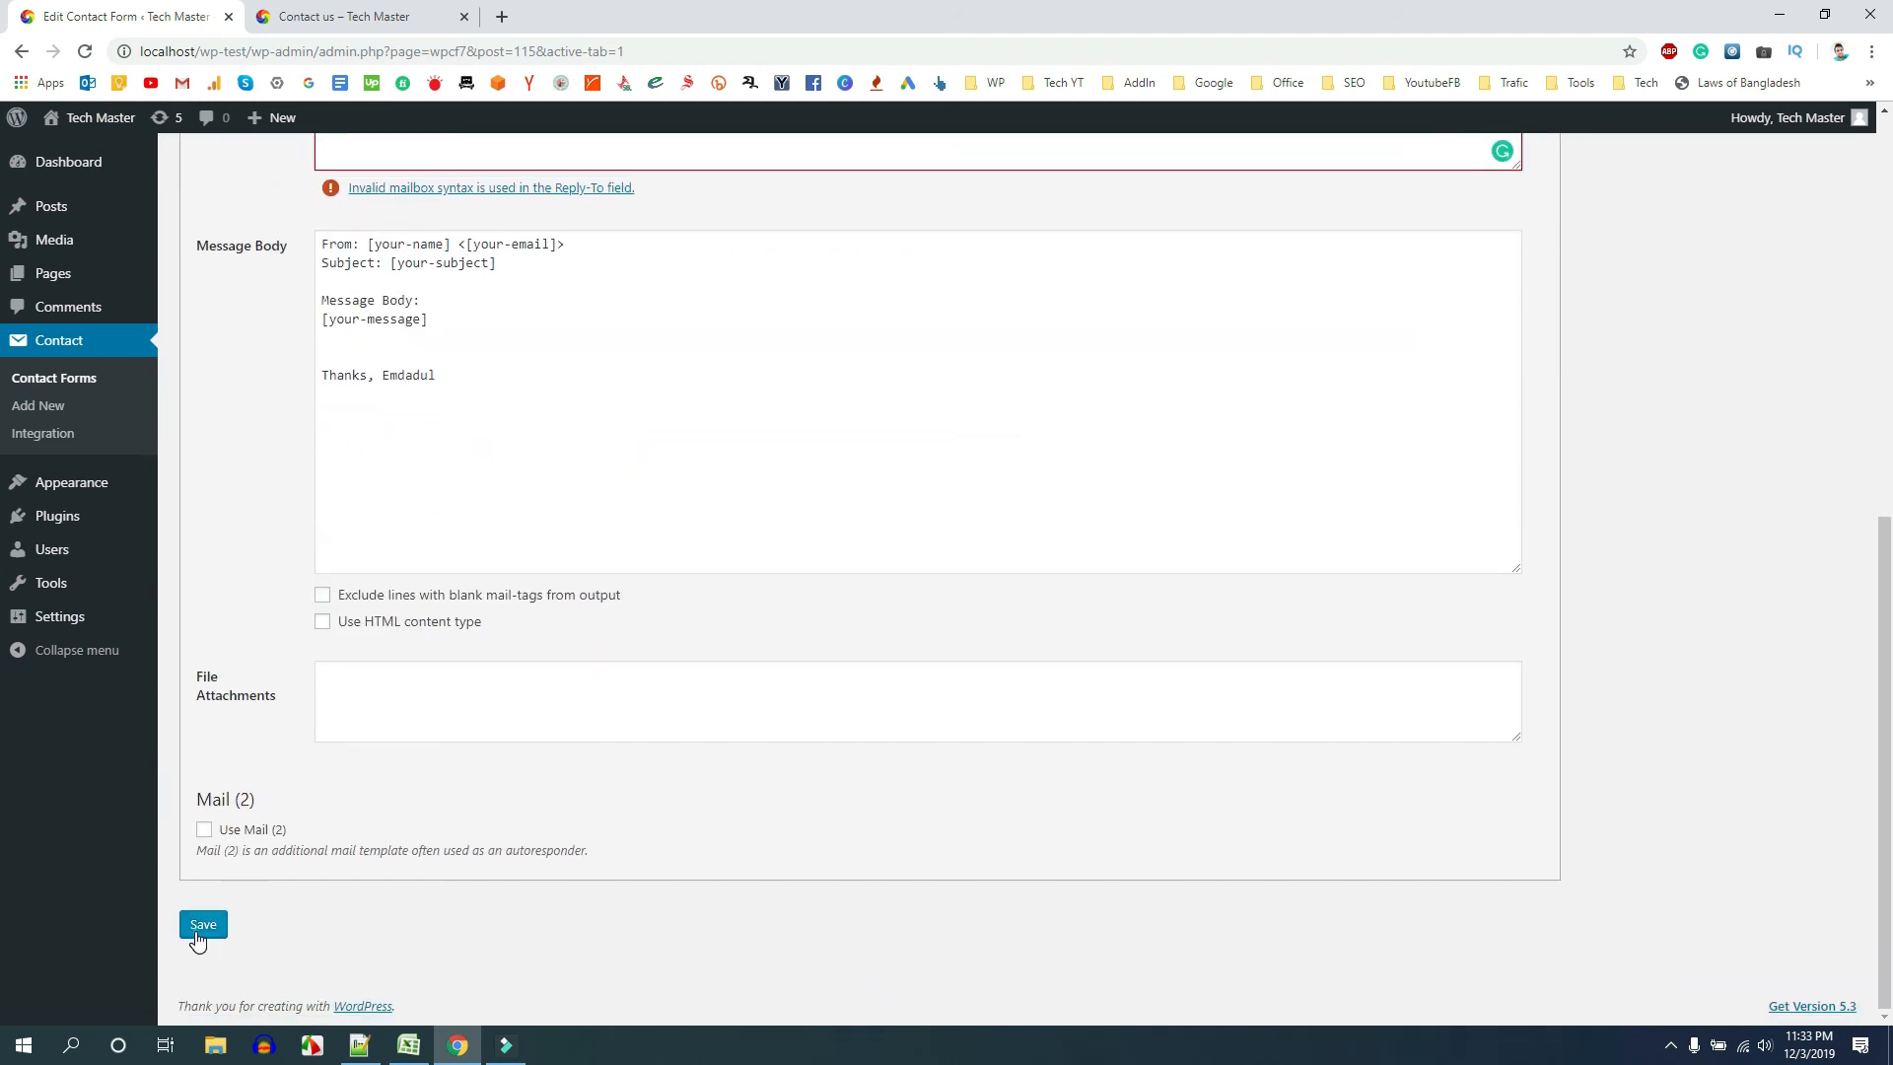
left_click(200, 932)
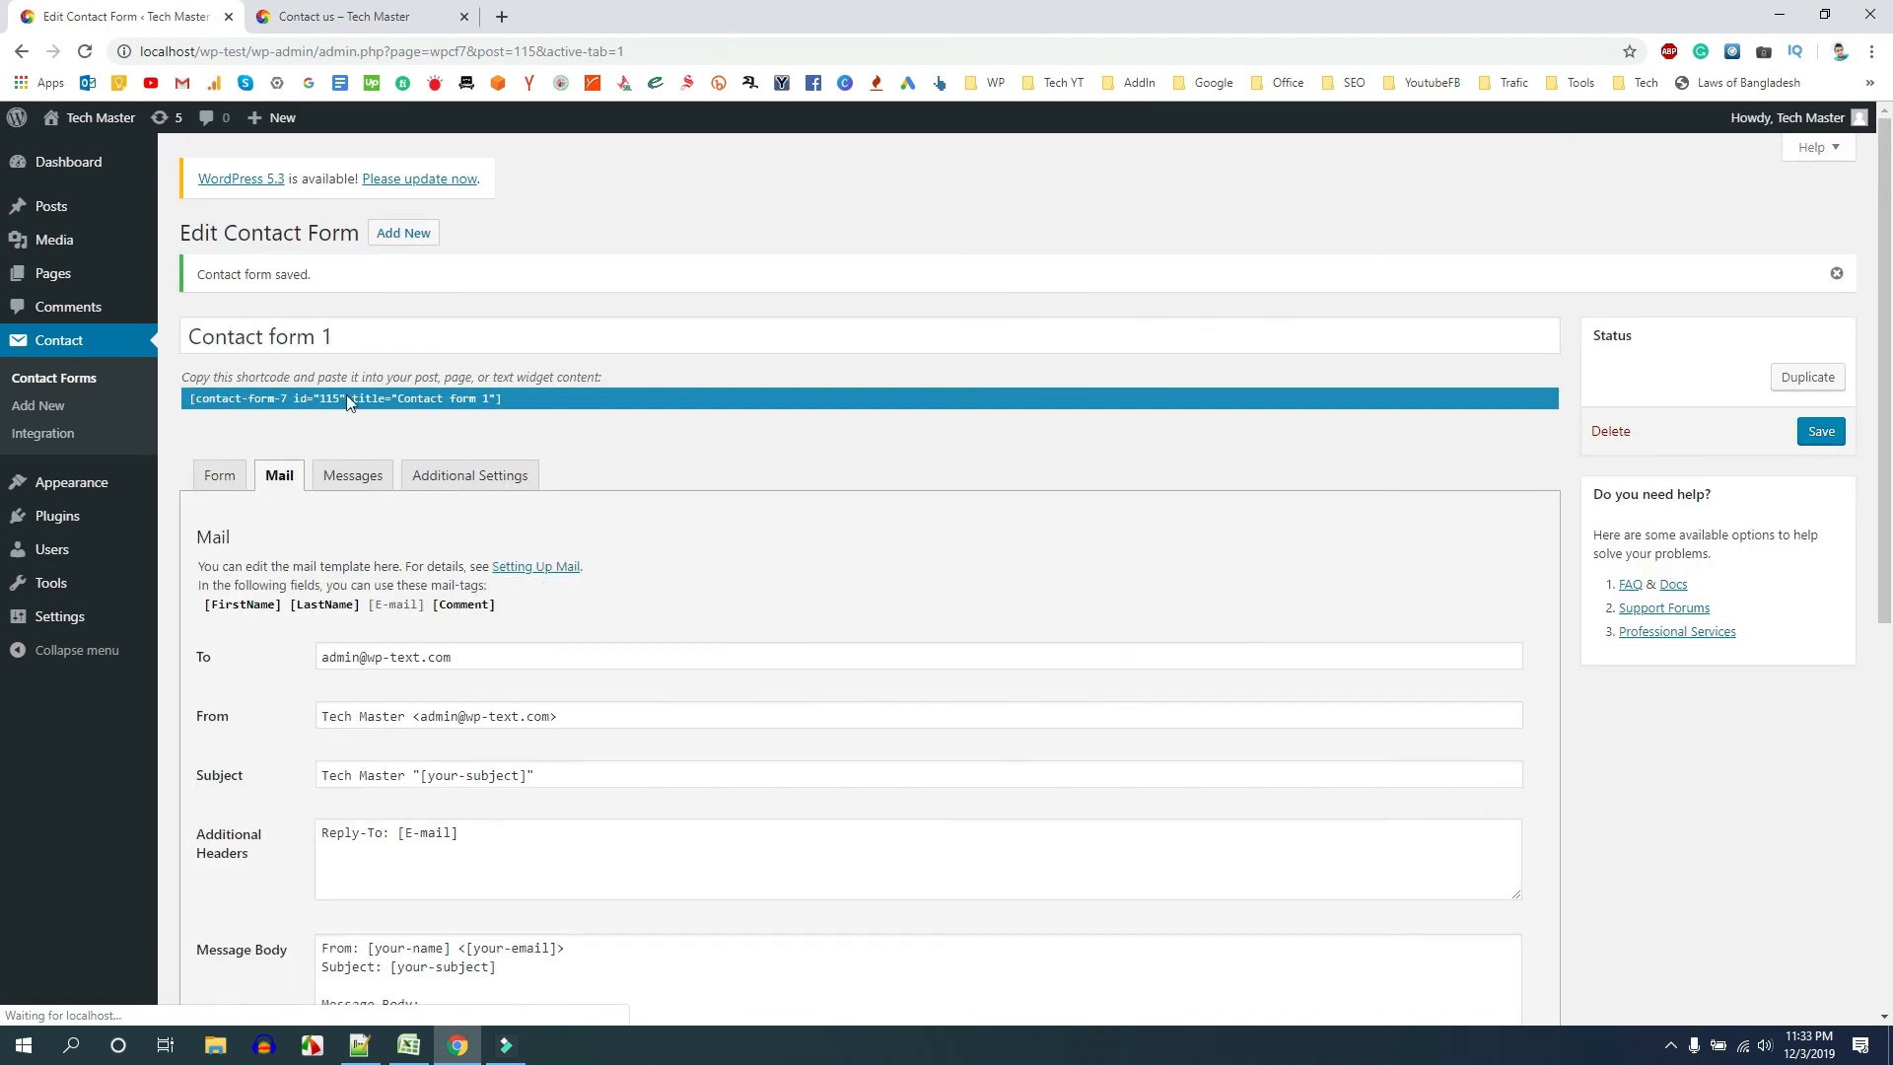
Compare the Messages tab's sent-successfully text with the confirmation on the Contact us page
scroll(345, 394, "down", 2)
left_click(338, 285)
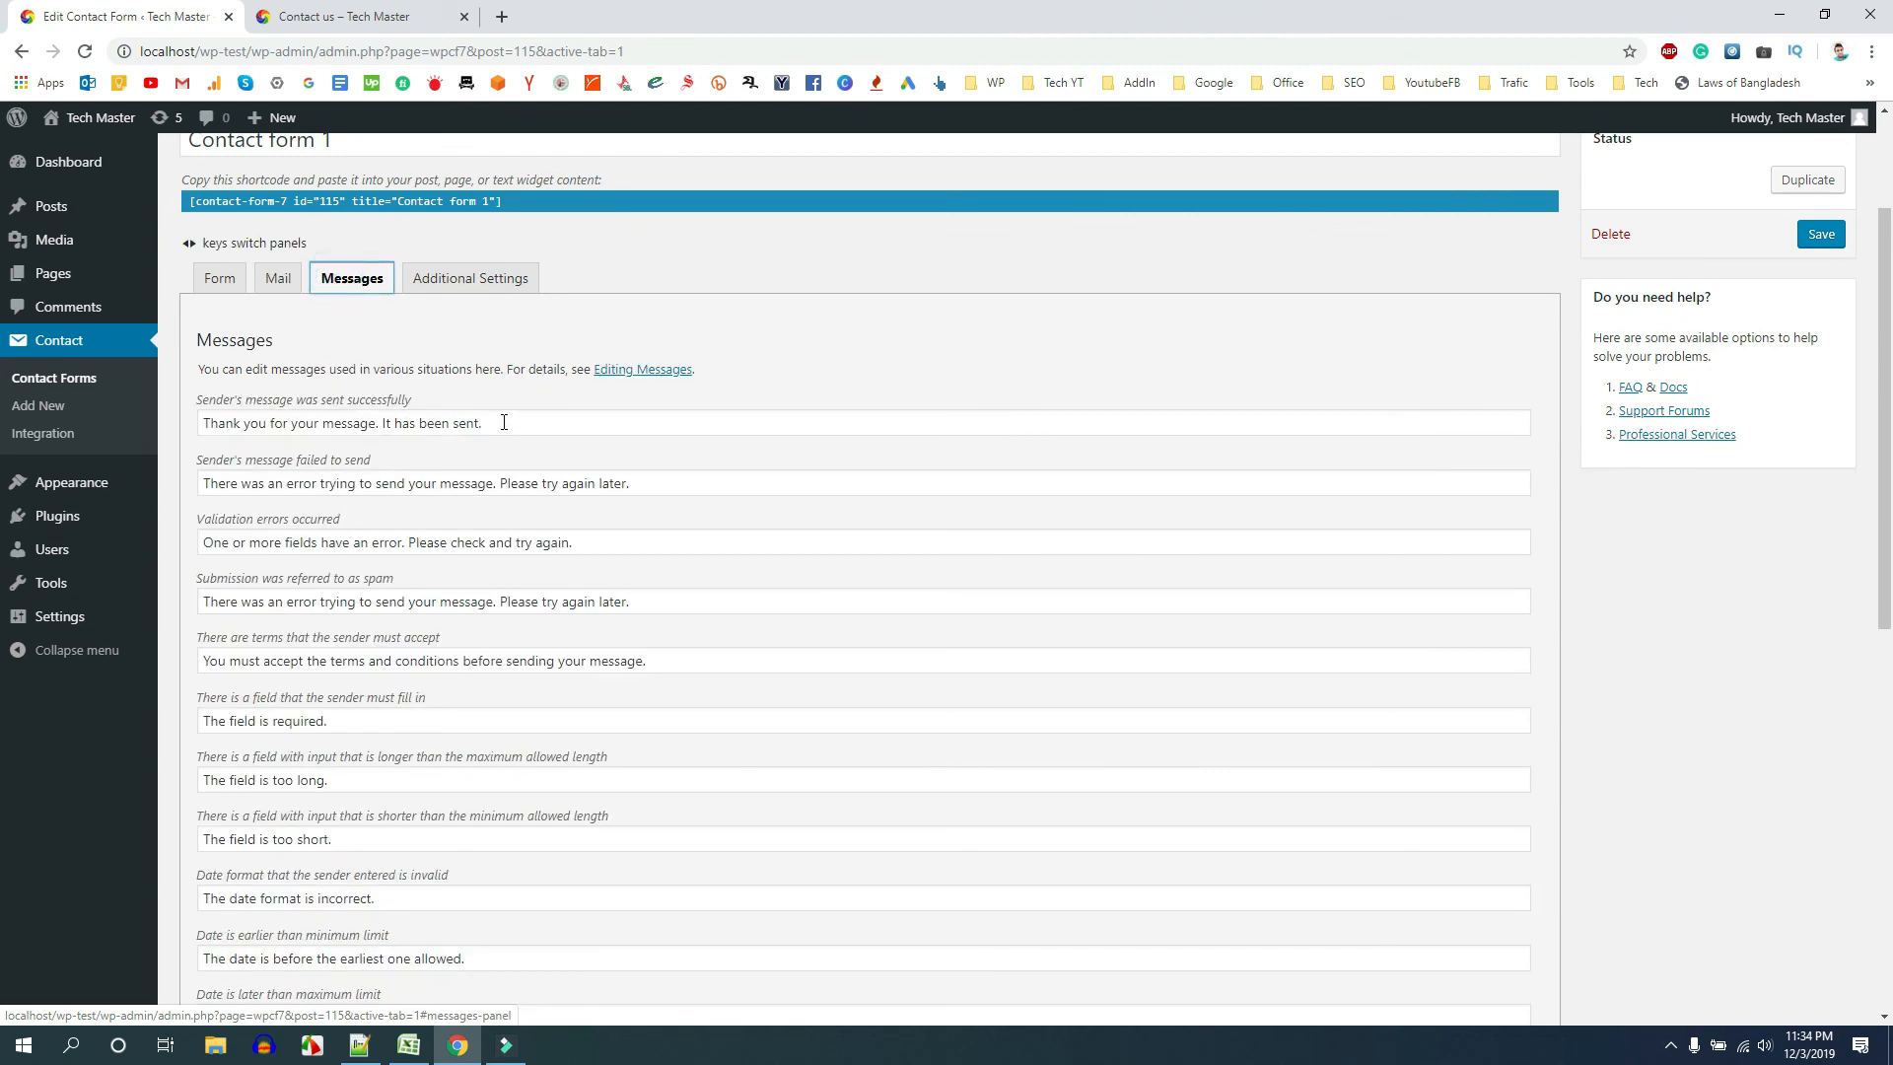
left_click_drag(499, 425, 201, 431)
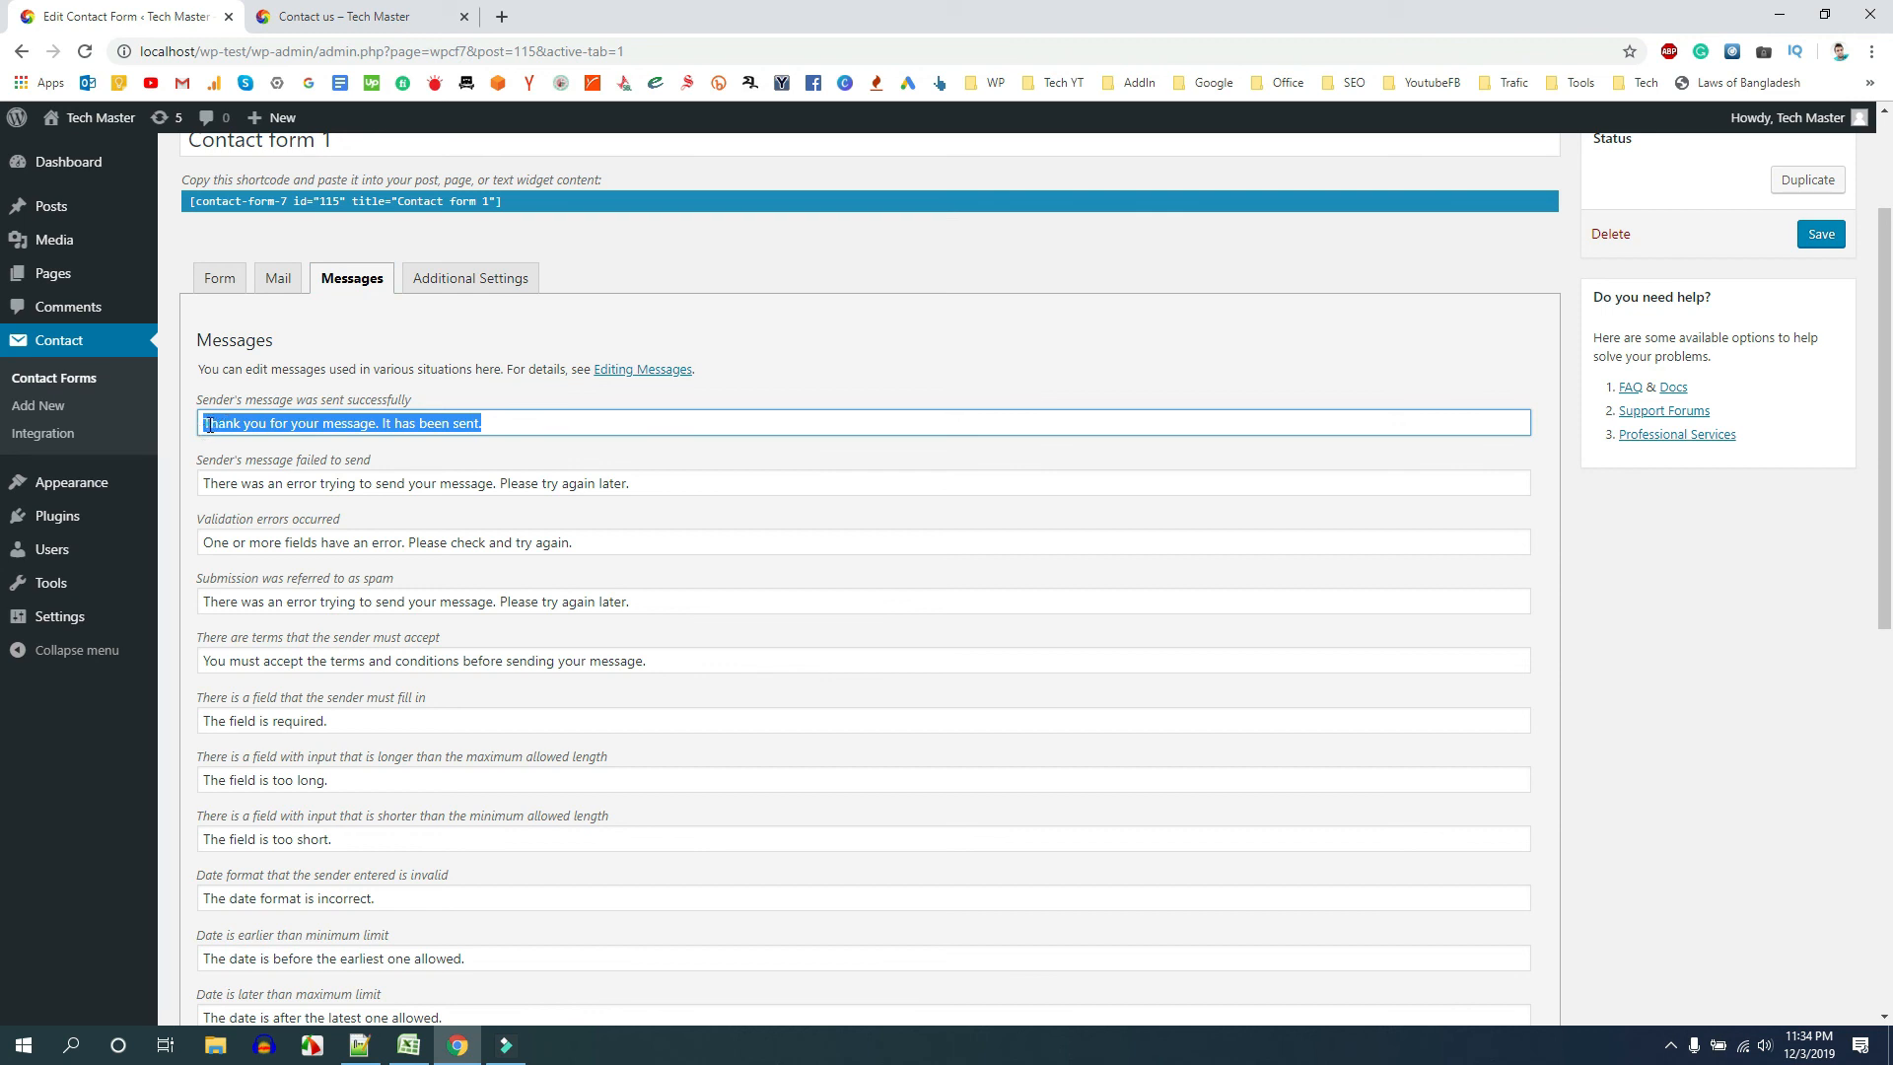
left_click(394, 426)
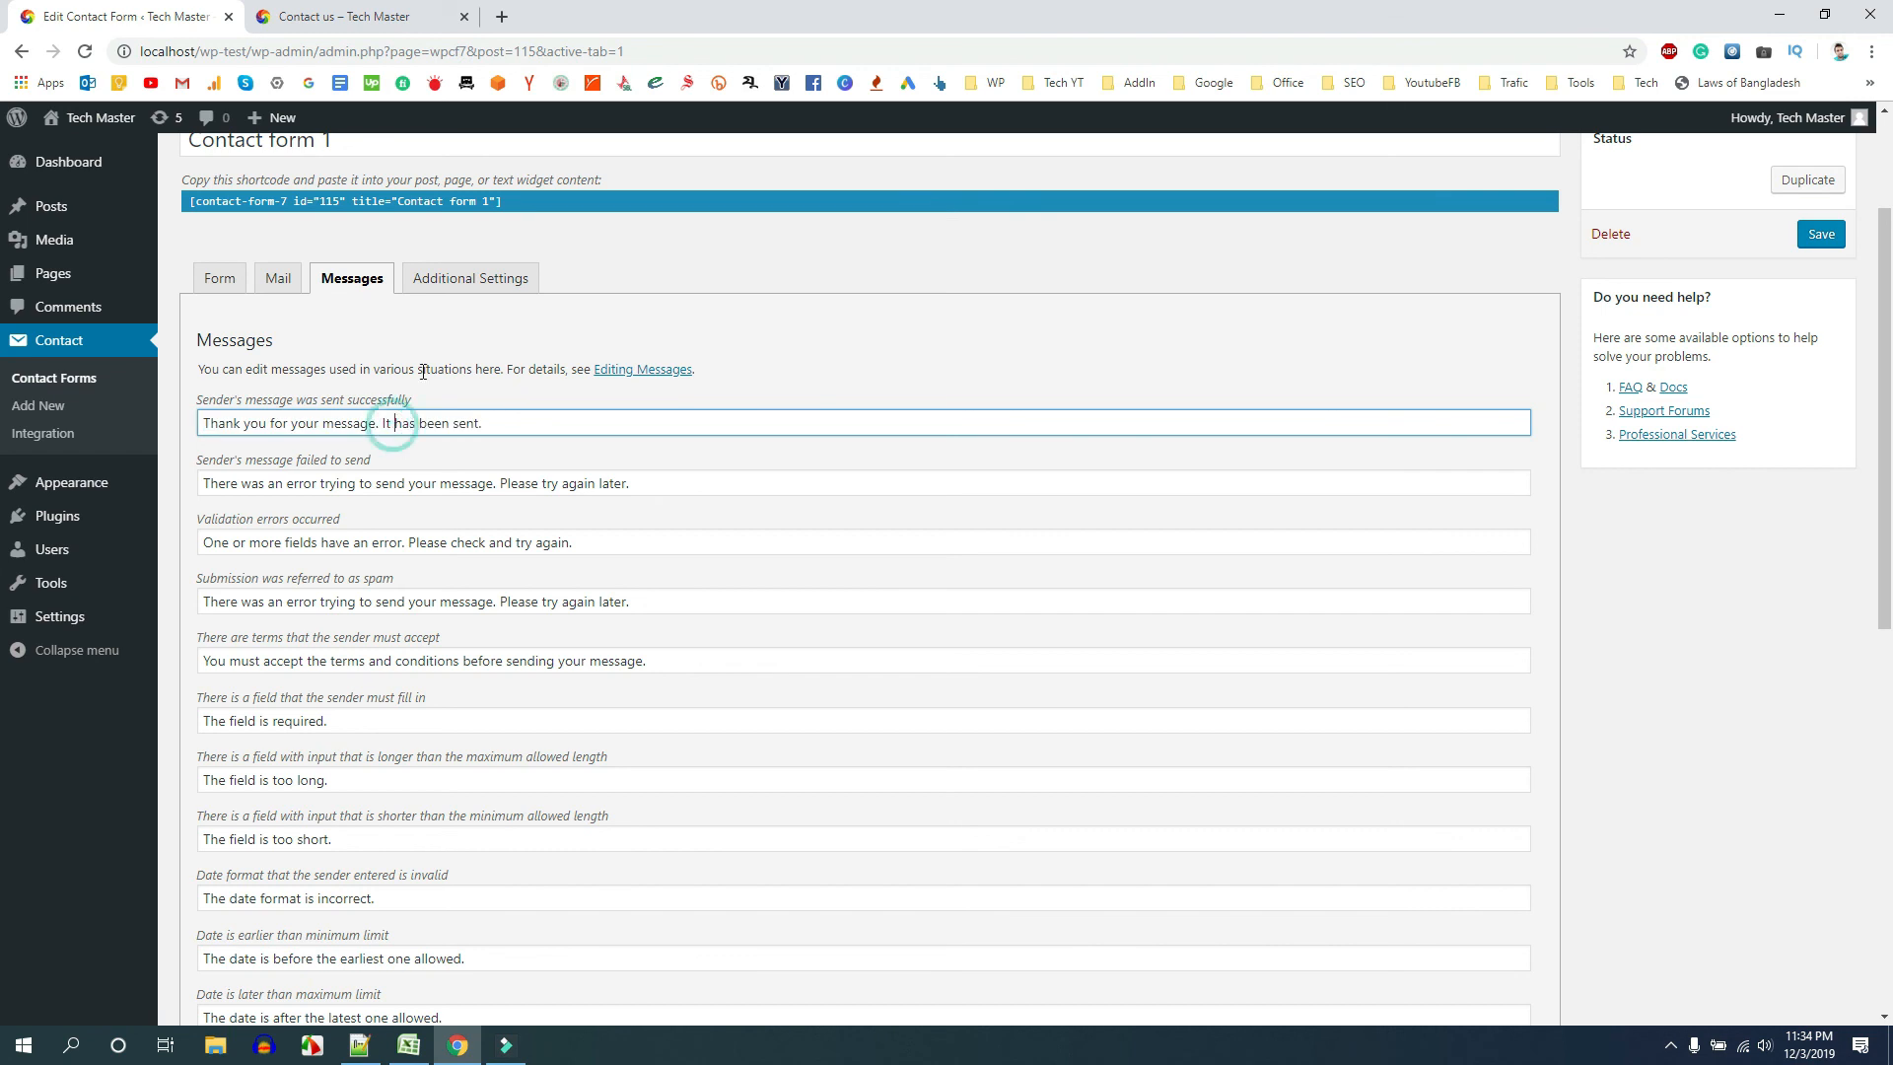
left_click(340, 18)
left_click_drag(426, 770, 765, 774)
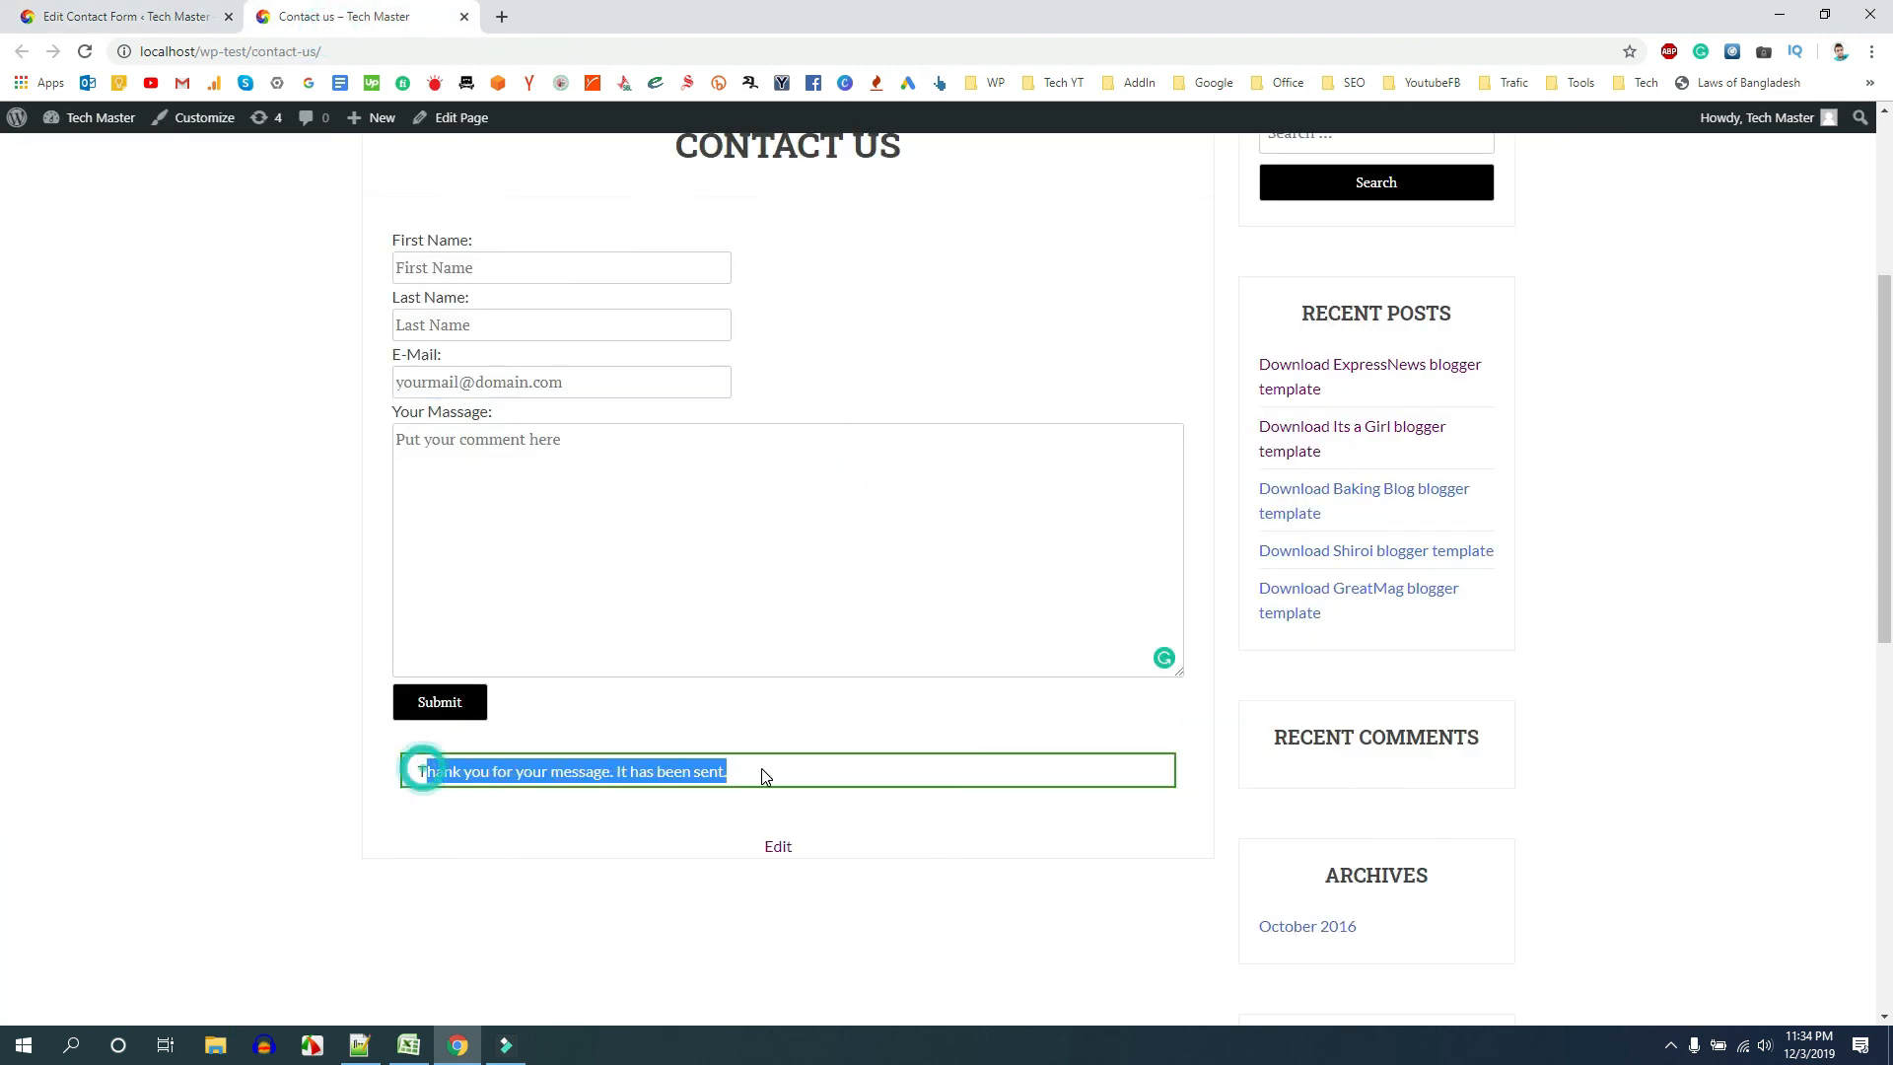
left_click(120, 19)
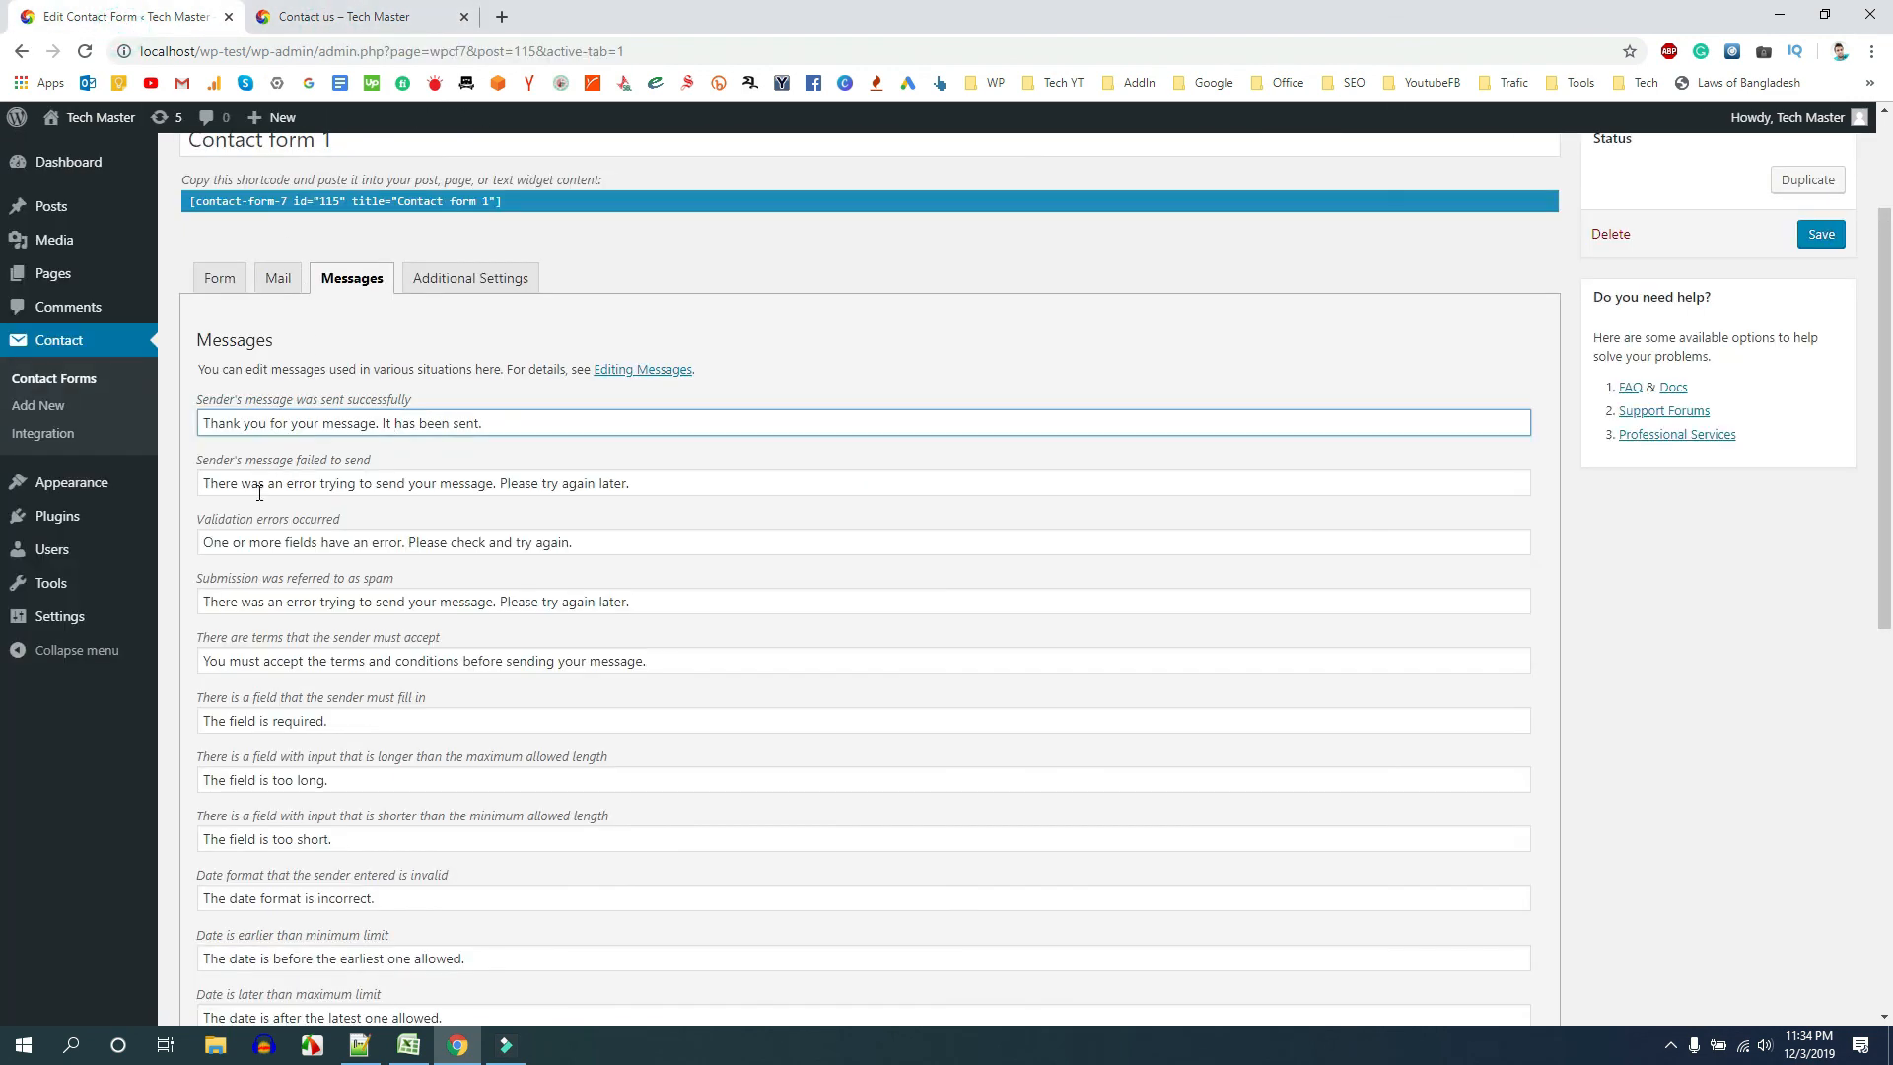
Save the form, look at Additional Settings, and return to Messages
scroll(270, 540, "down", 8)
key("Return")
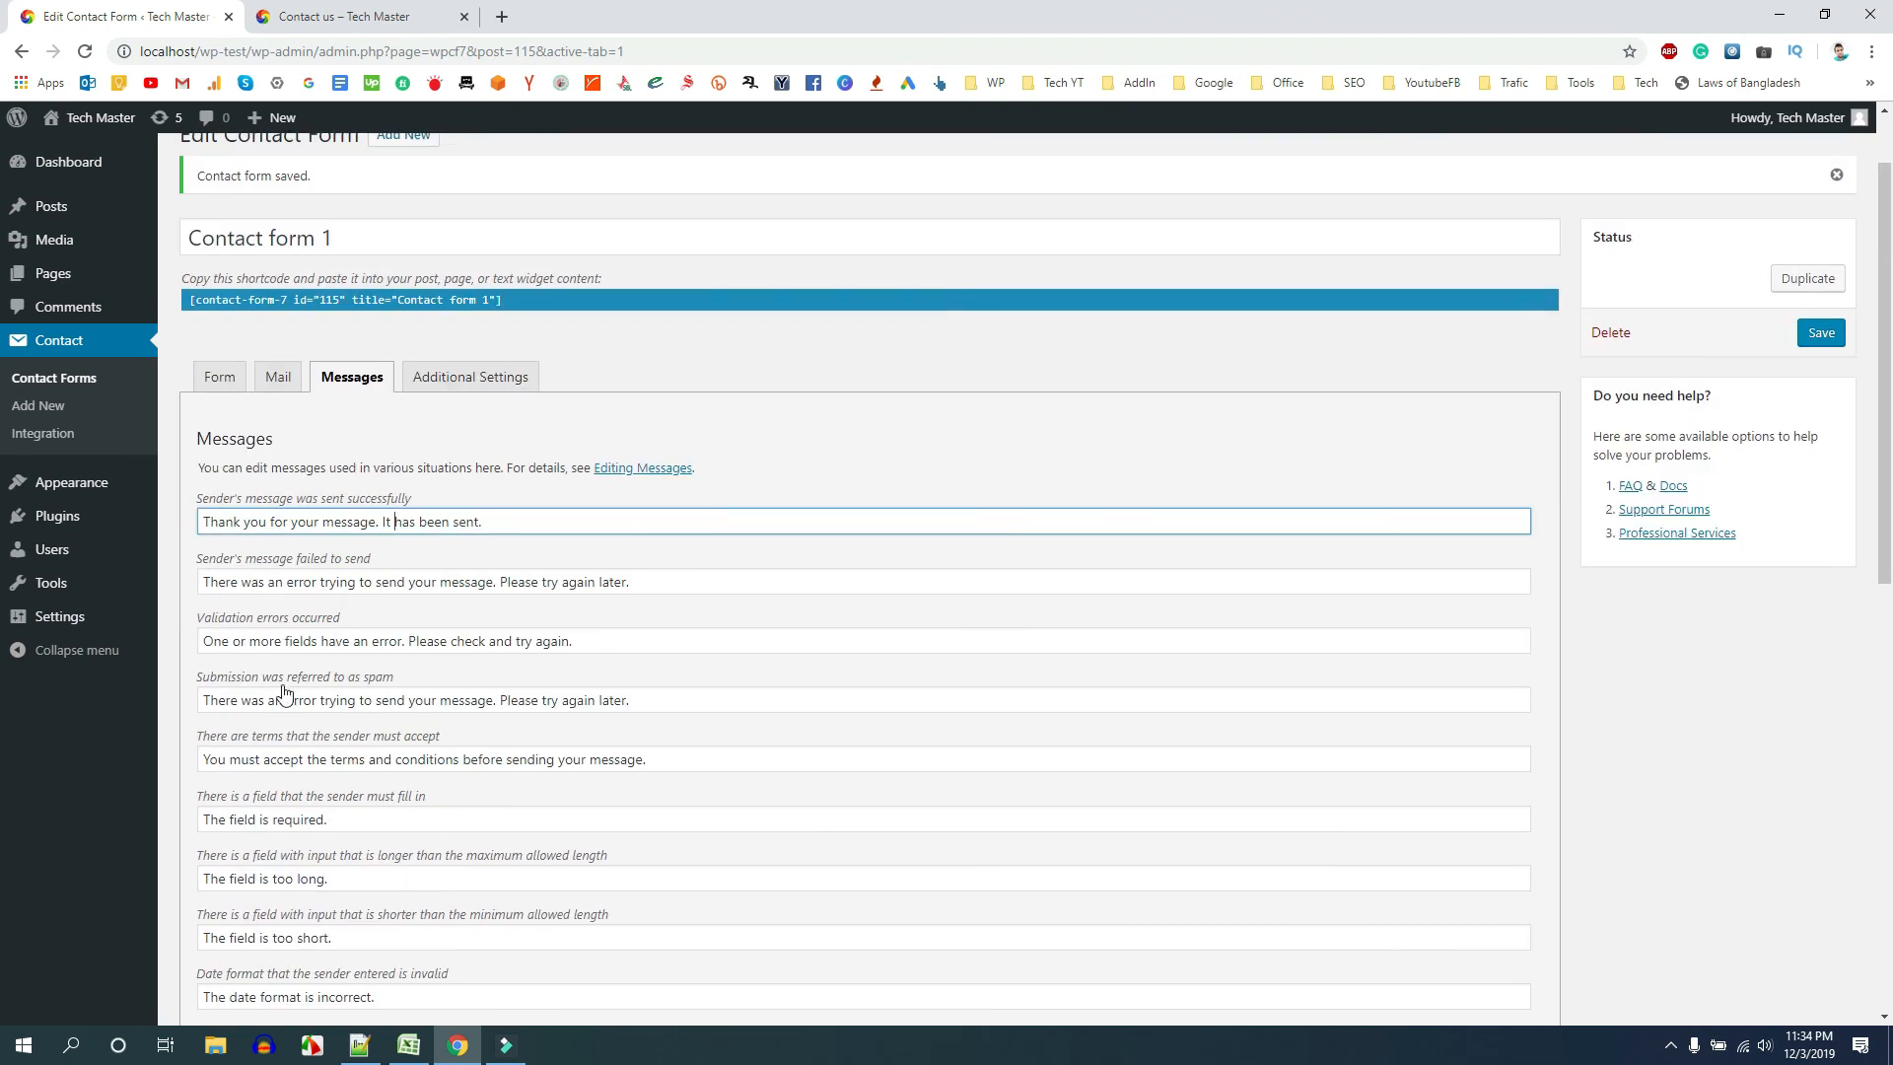
left_click(499, 381)
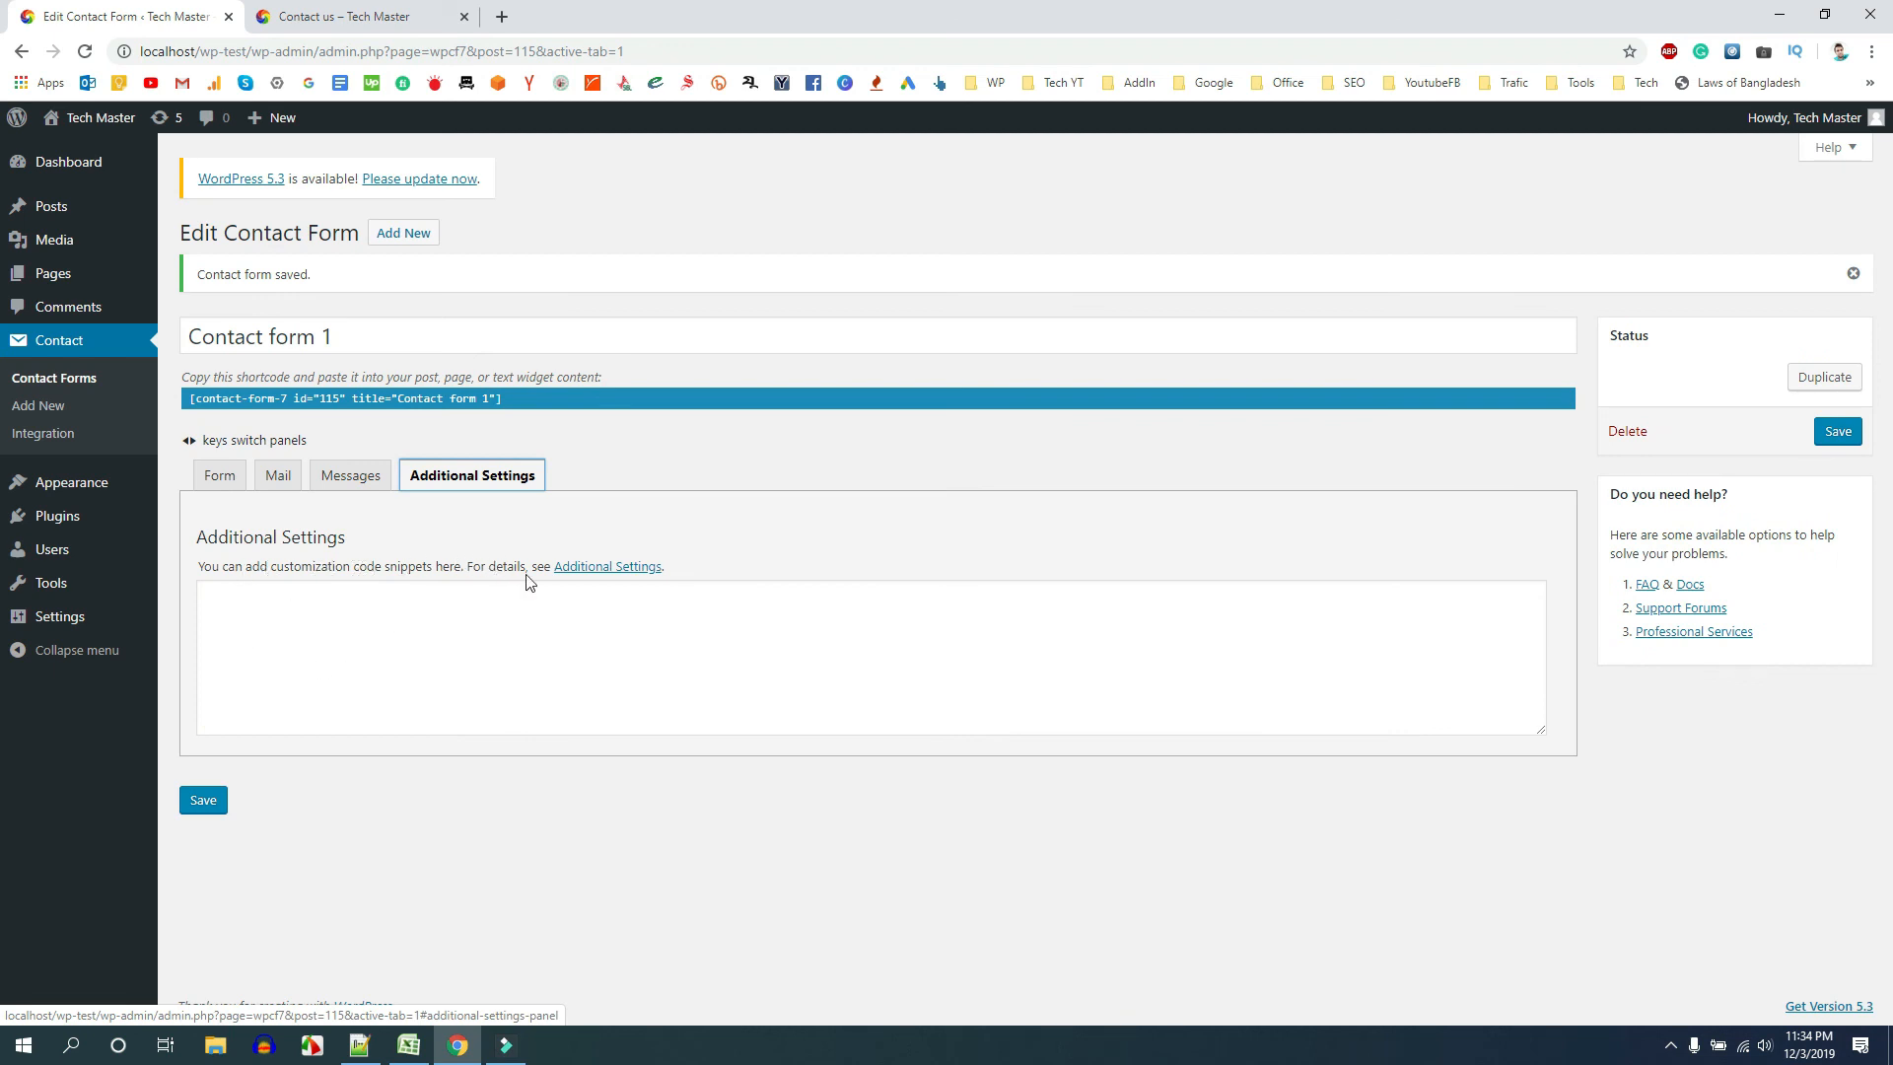
left_click(336, 479)
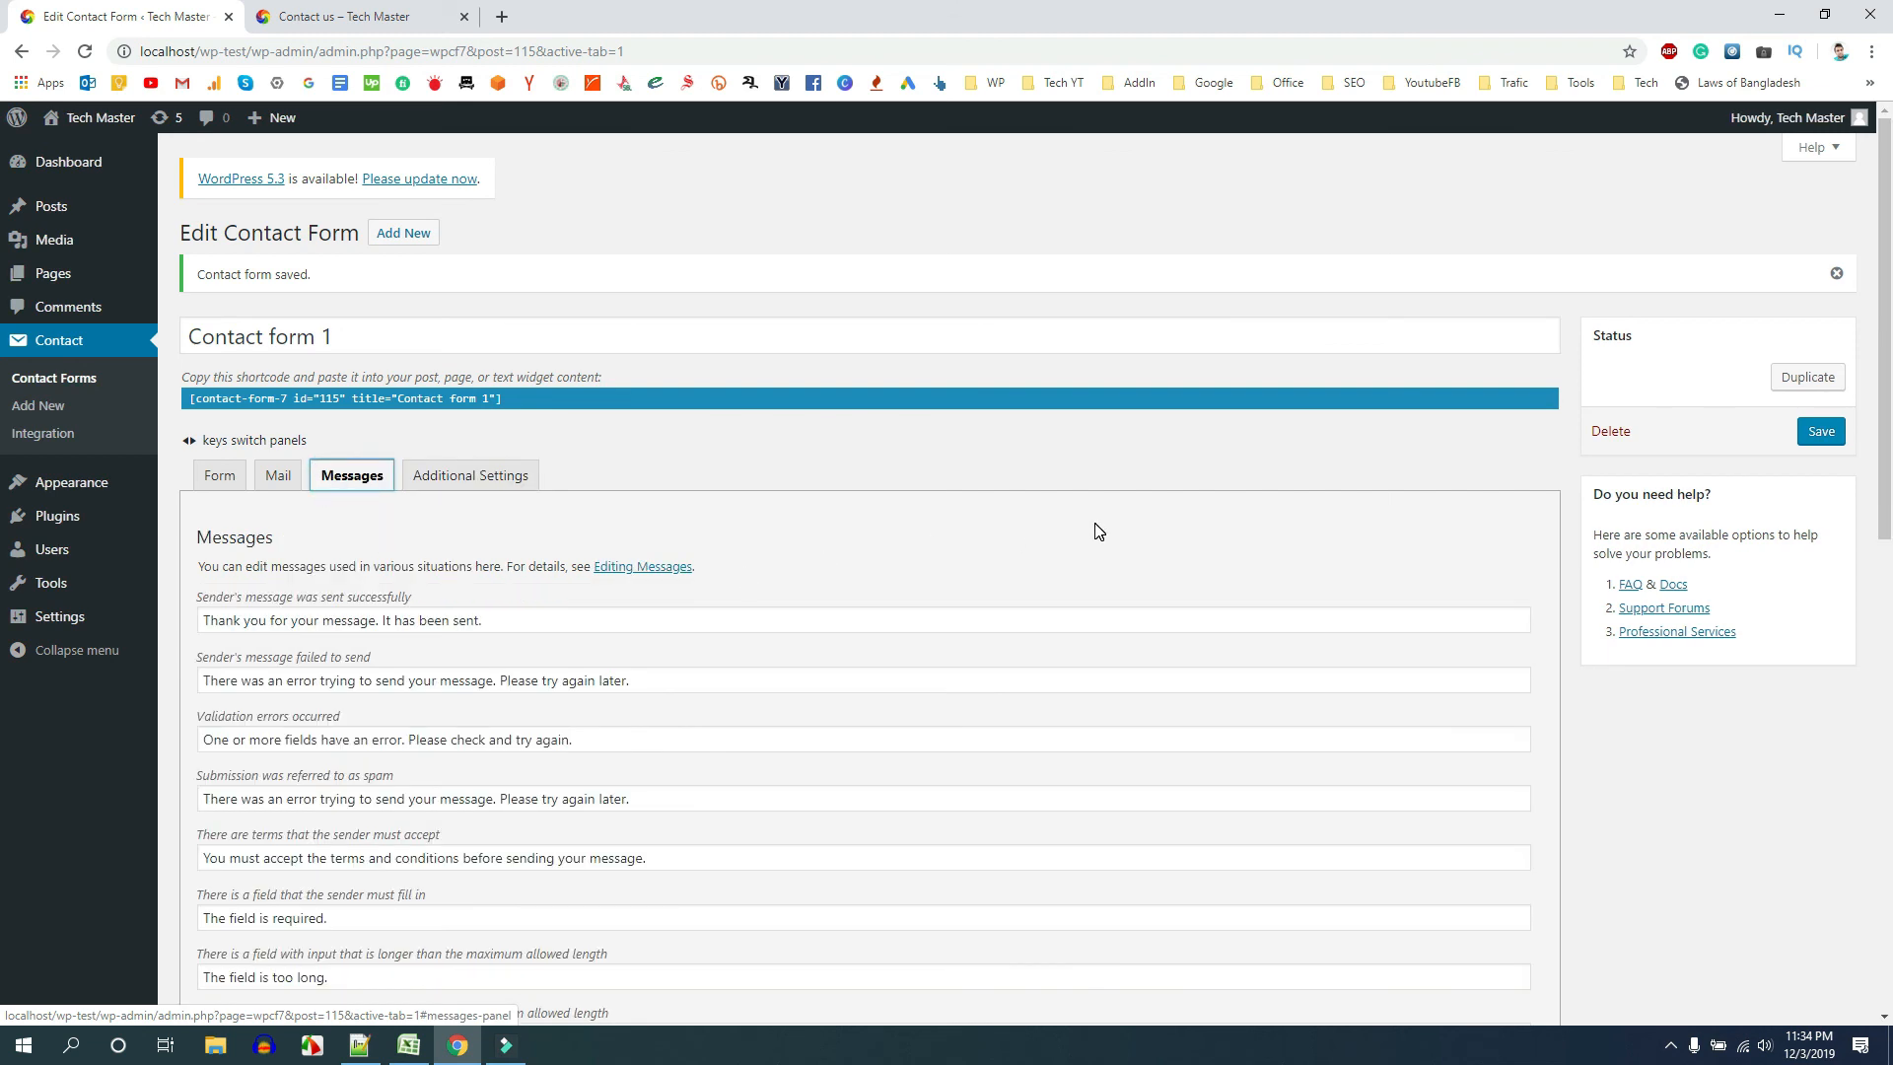
Retitle Contact form 1 as 'Basic Contact form' and save it
left_click_drag(357, 336, 165, 342)
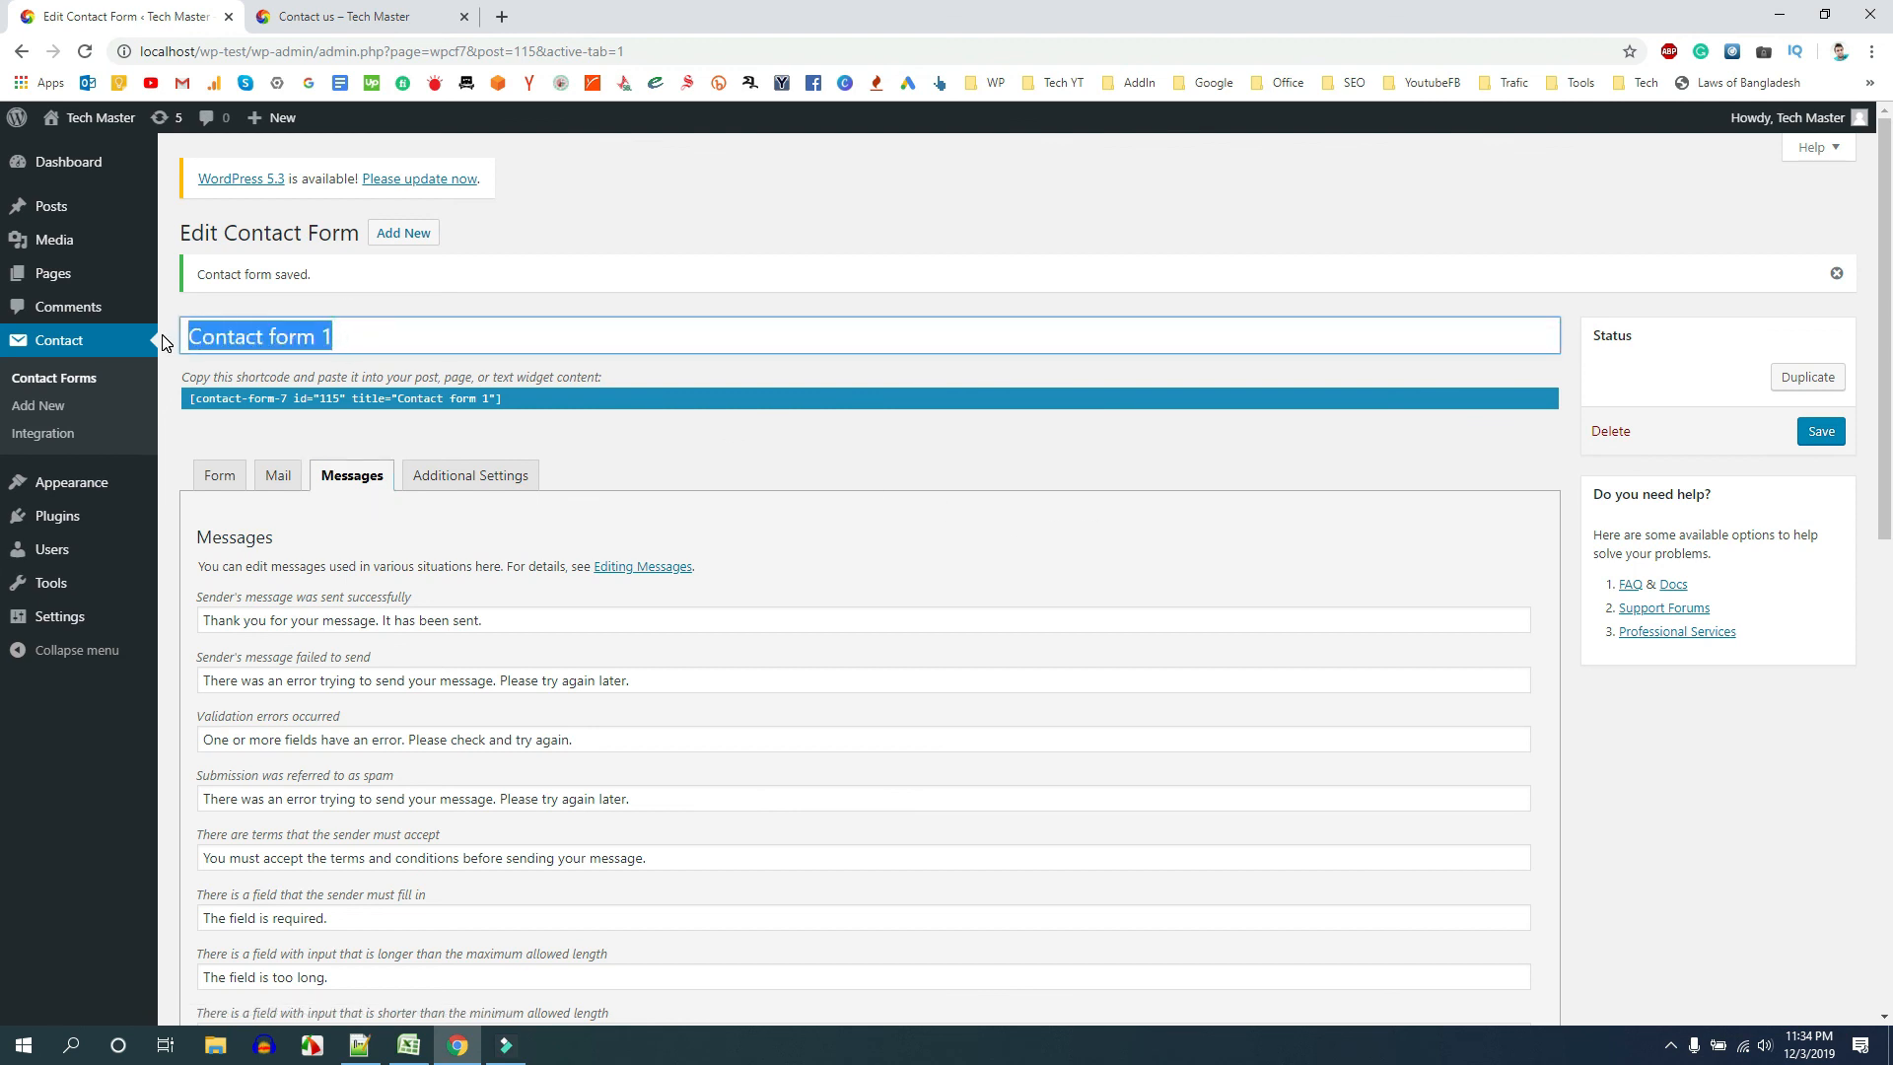
type("Basic")
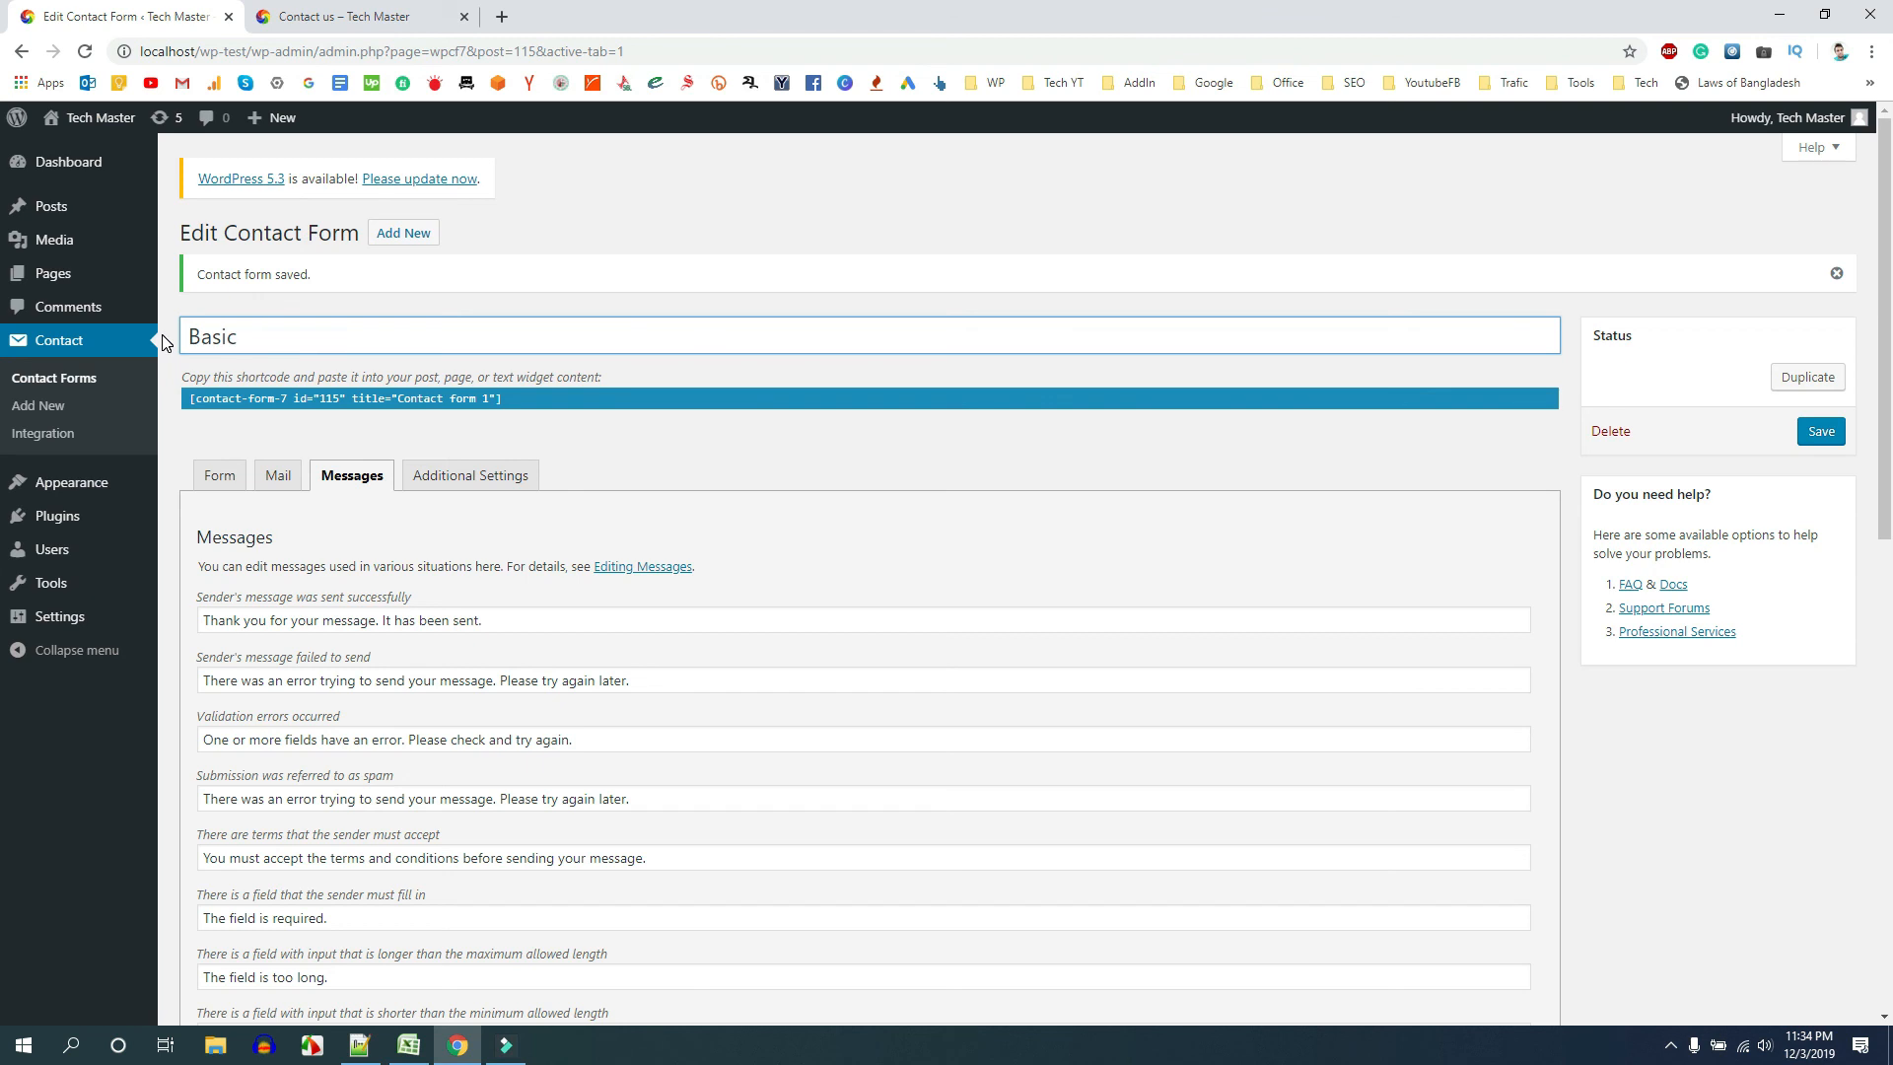
type(" Contact form")
left_click(1819, 432)
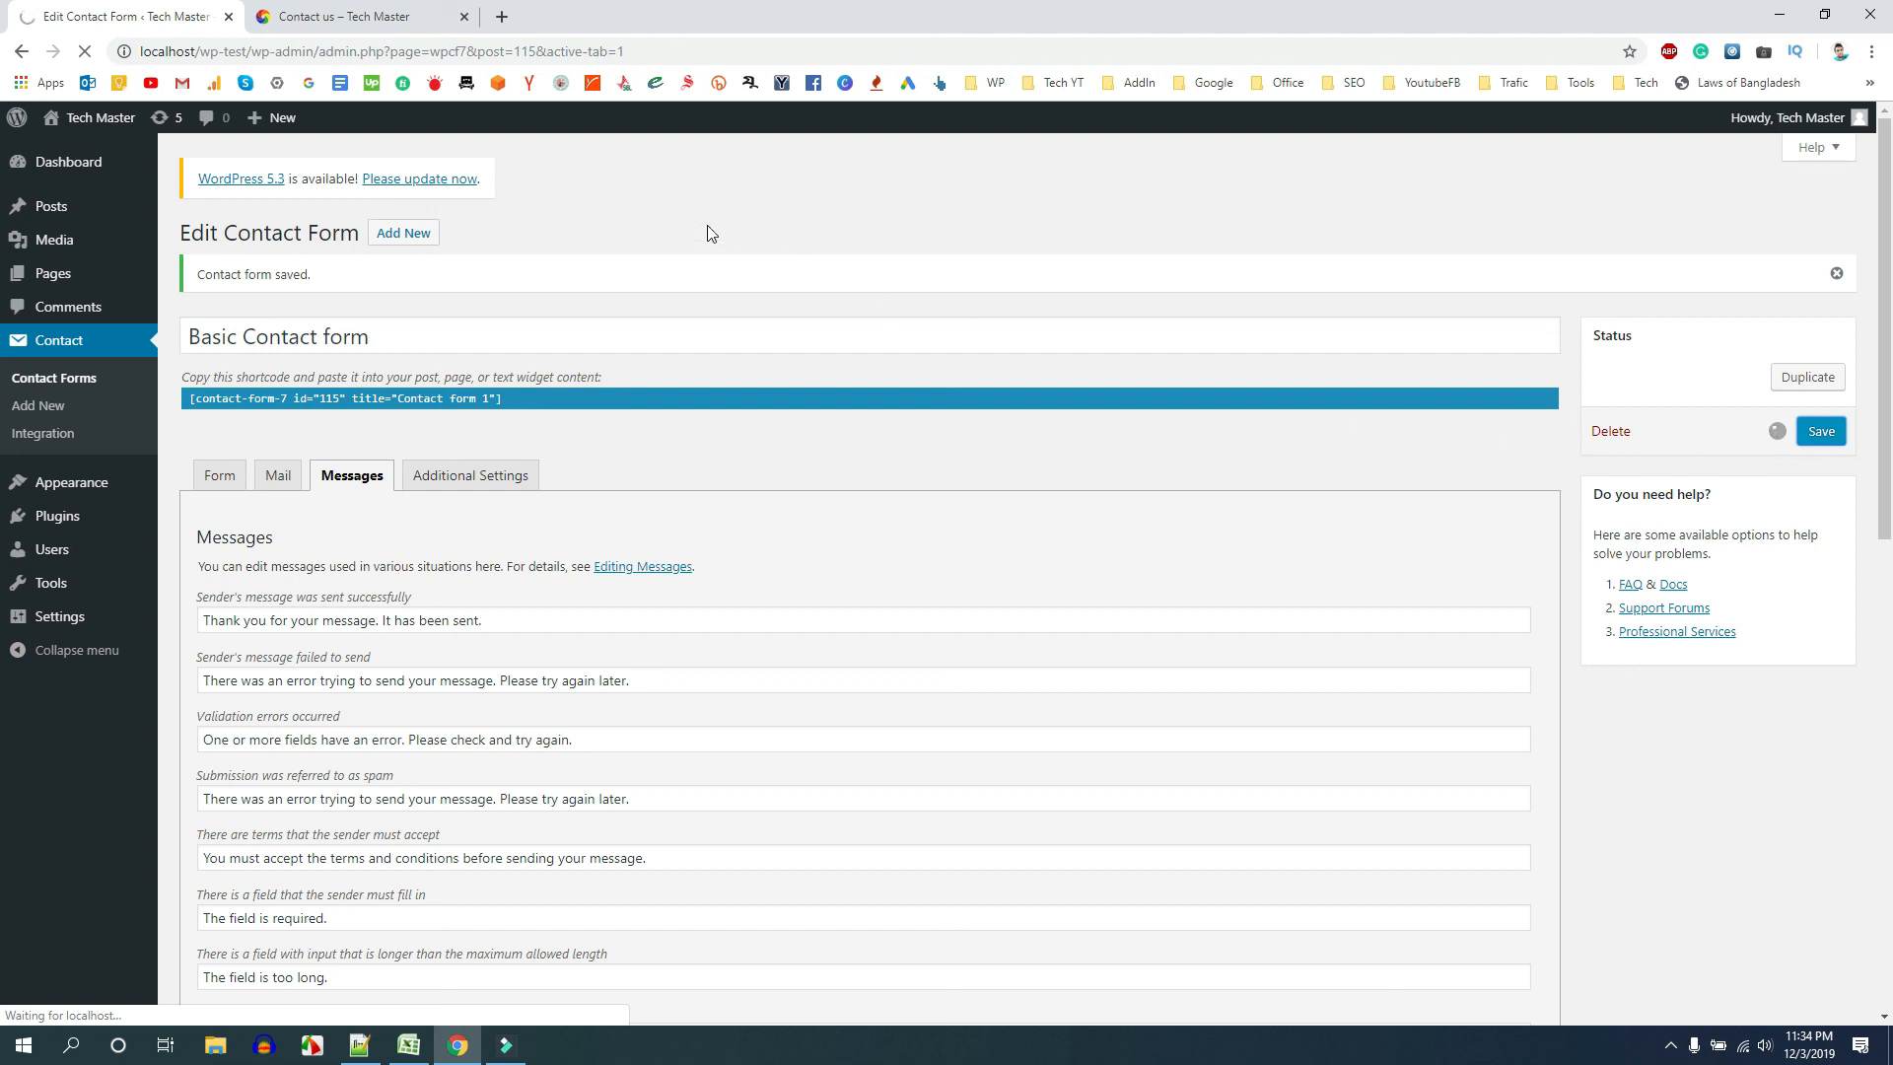
Reload the live Contact us page to show the updated form
left_click(357, 20)
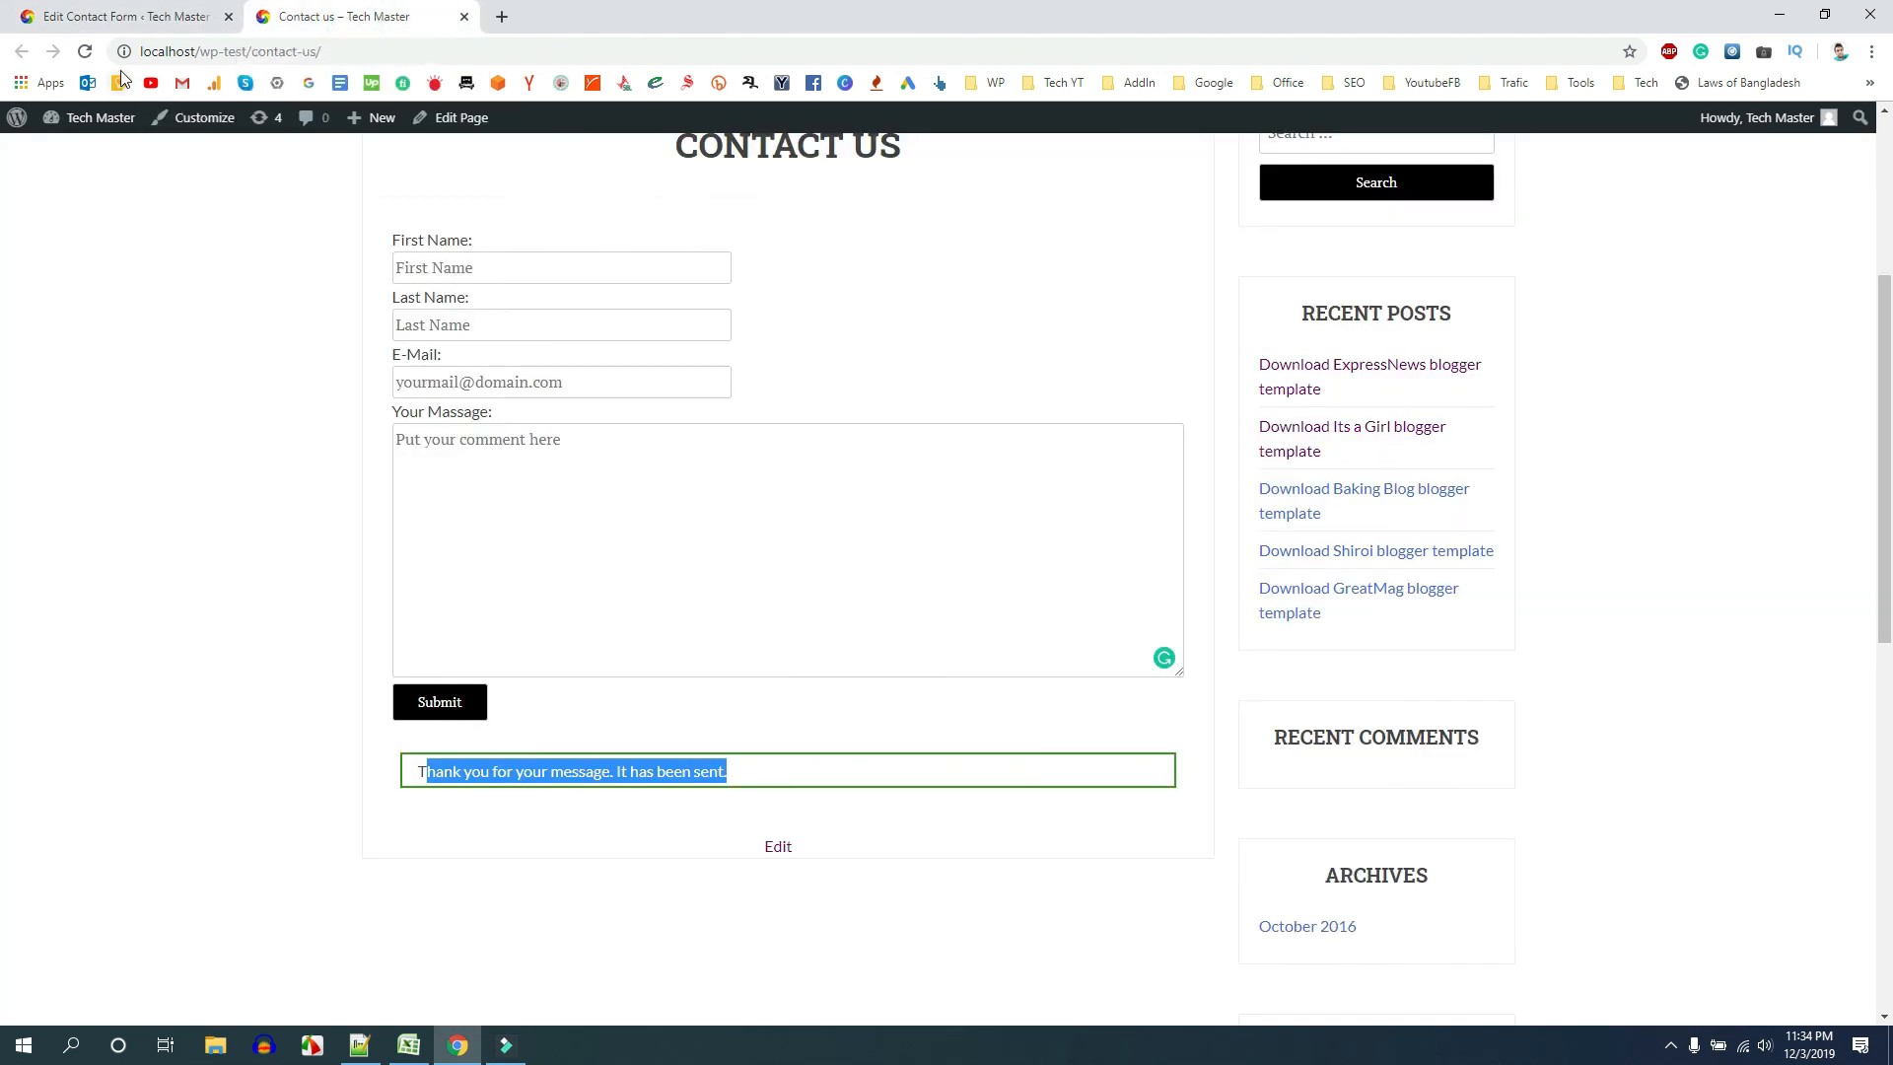
left_click(86, 52)
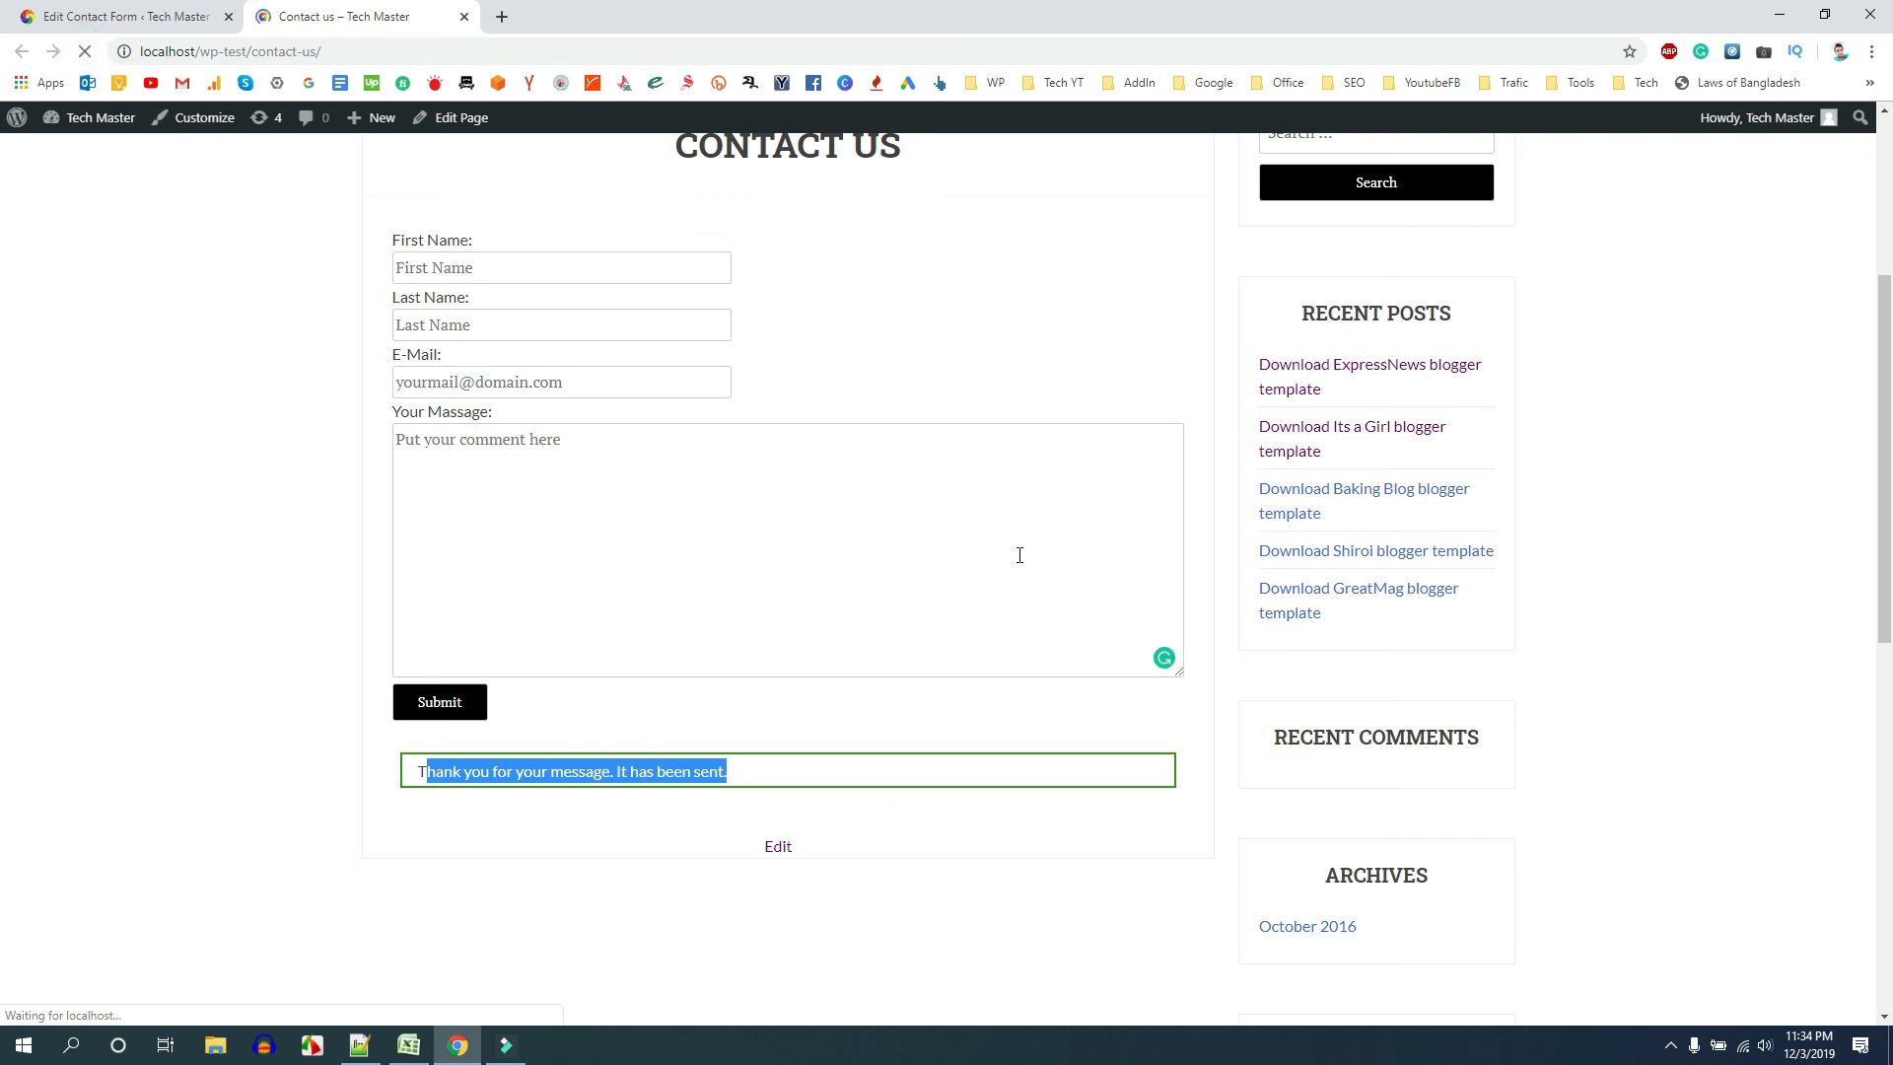